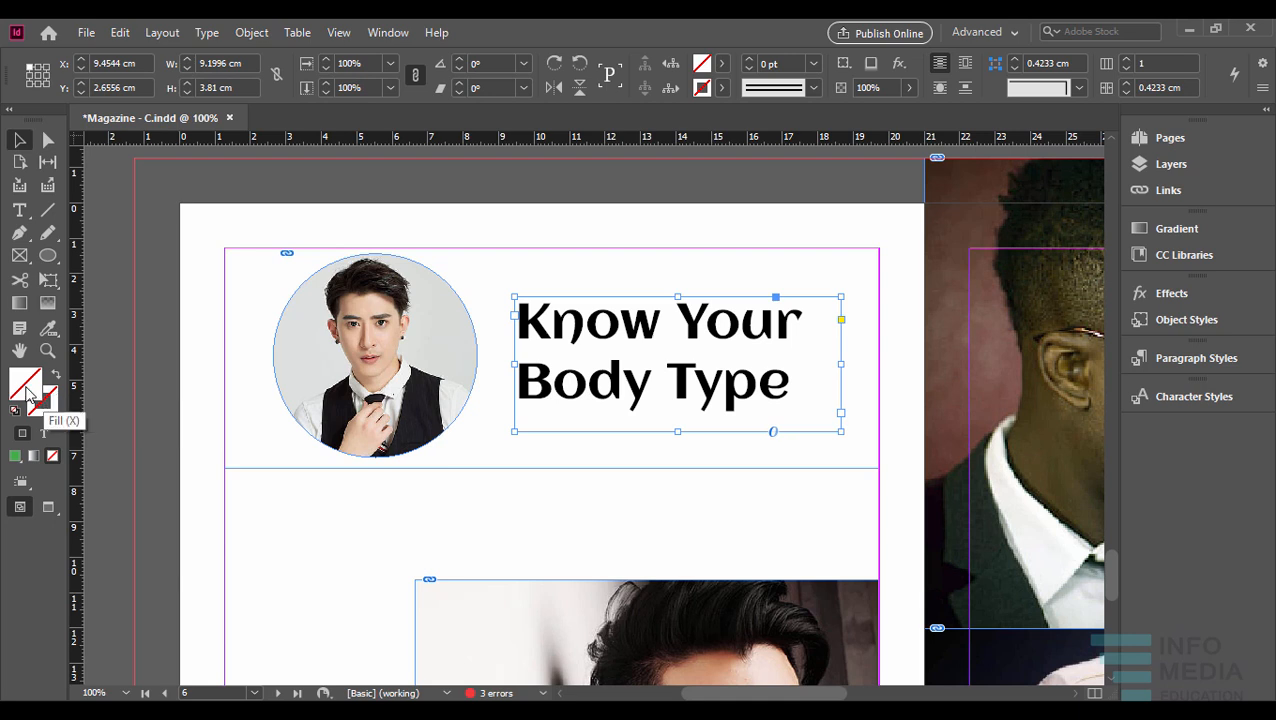
- Fill the "Know Your Body Type" text frame with the light blue swatch C=12 M=3 Y=1 K=0
double_click(28, 385)
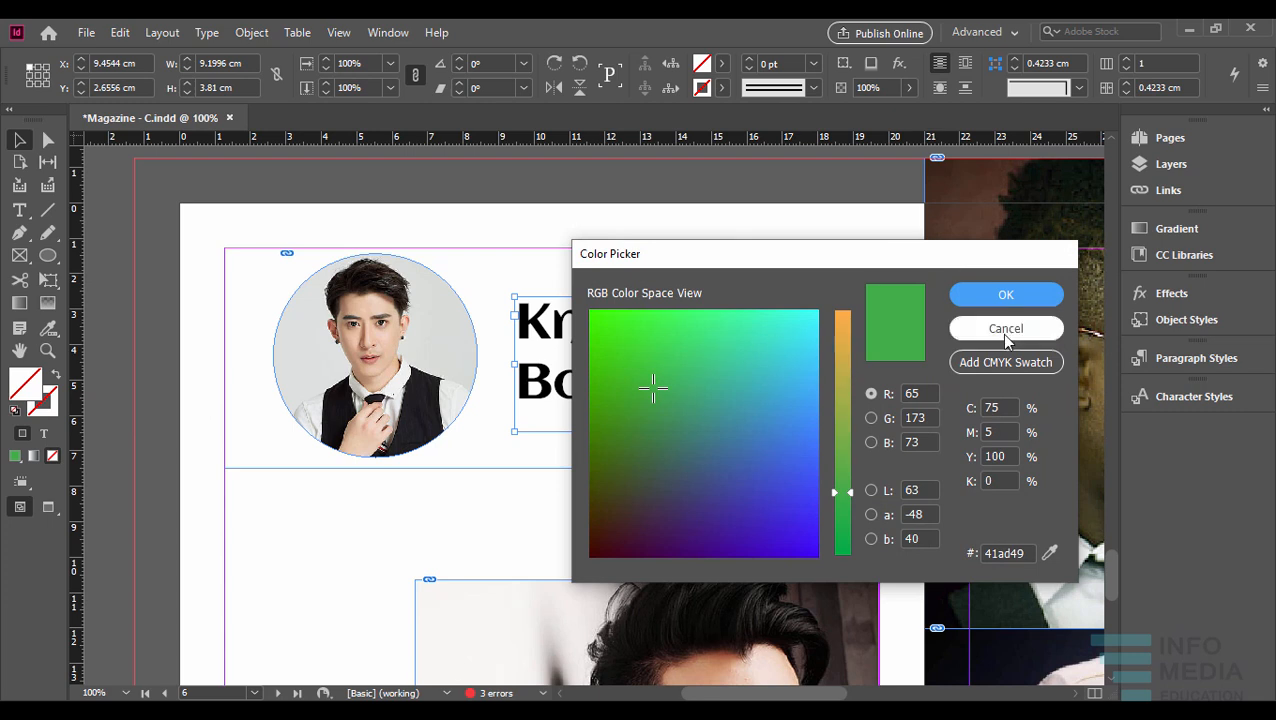
click(1003, 330)
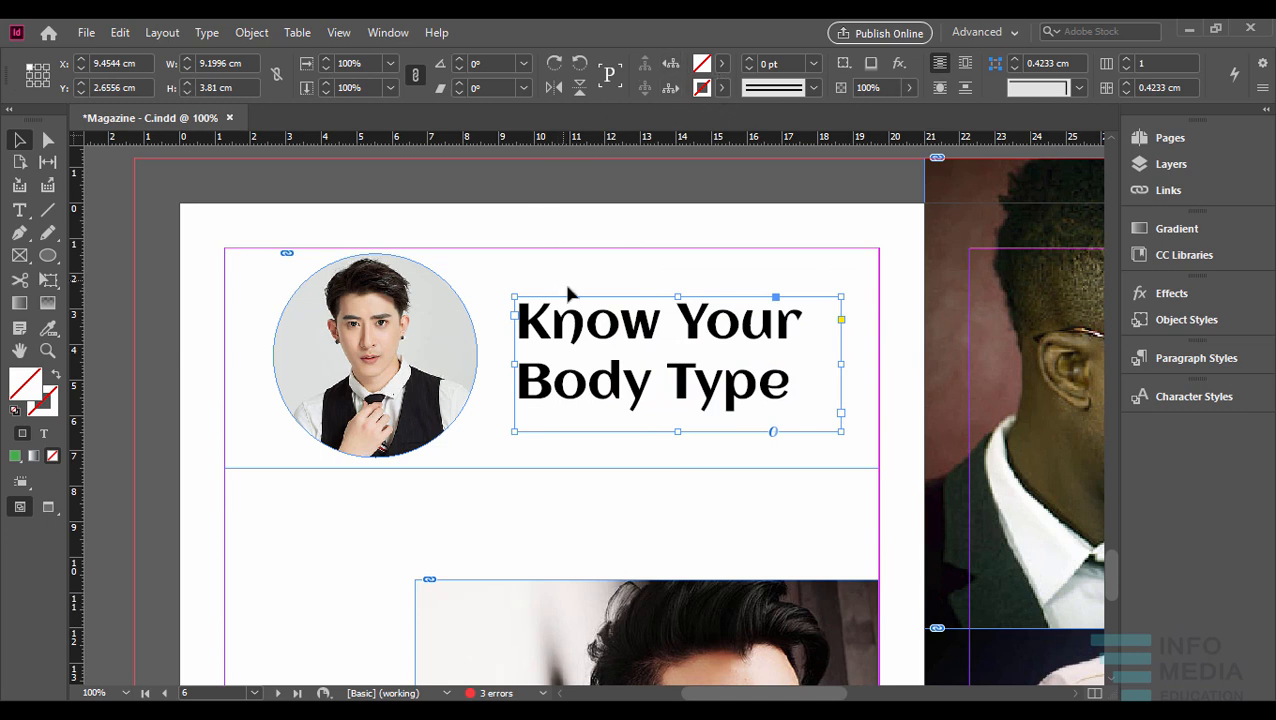
click(723, 64)
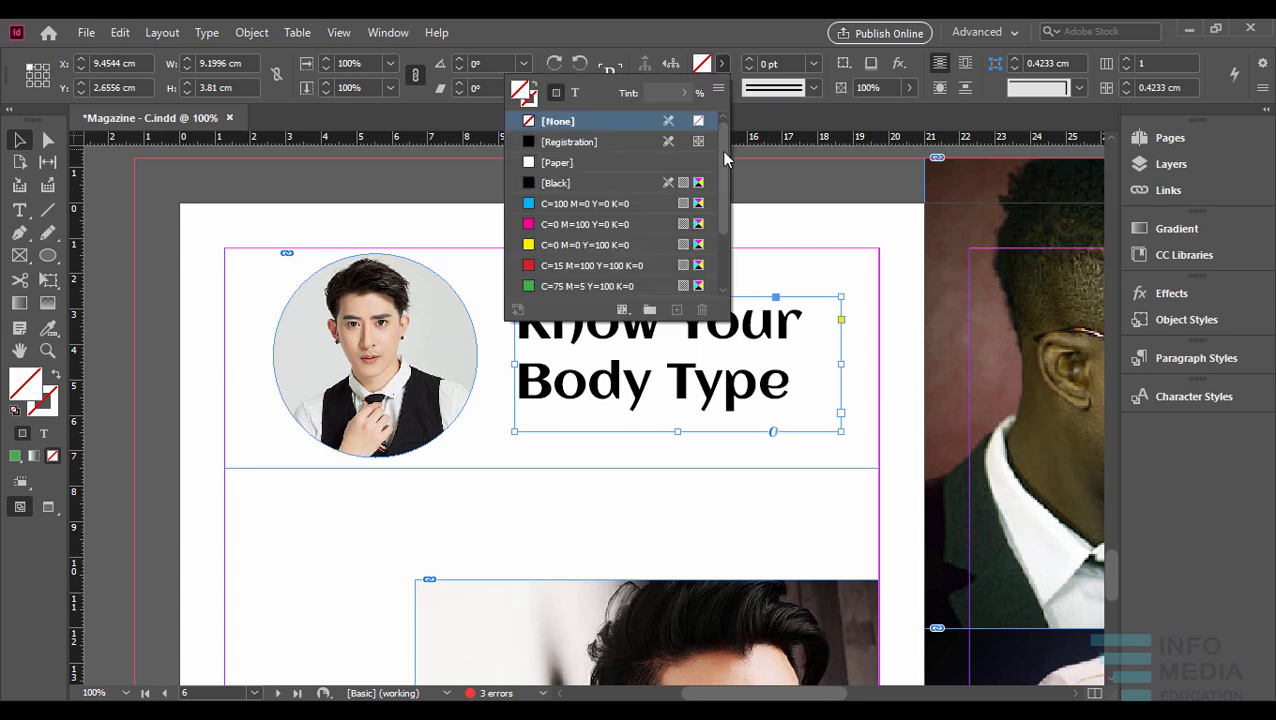
scroll(723, 175, down, 2)
mouse_move(723, 220)
mouse_down()
mouse_move(721, 160)
mouse_move(716, 233)
mouse_up()
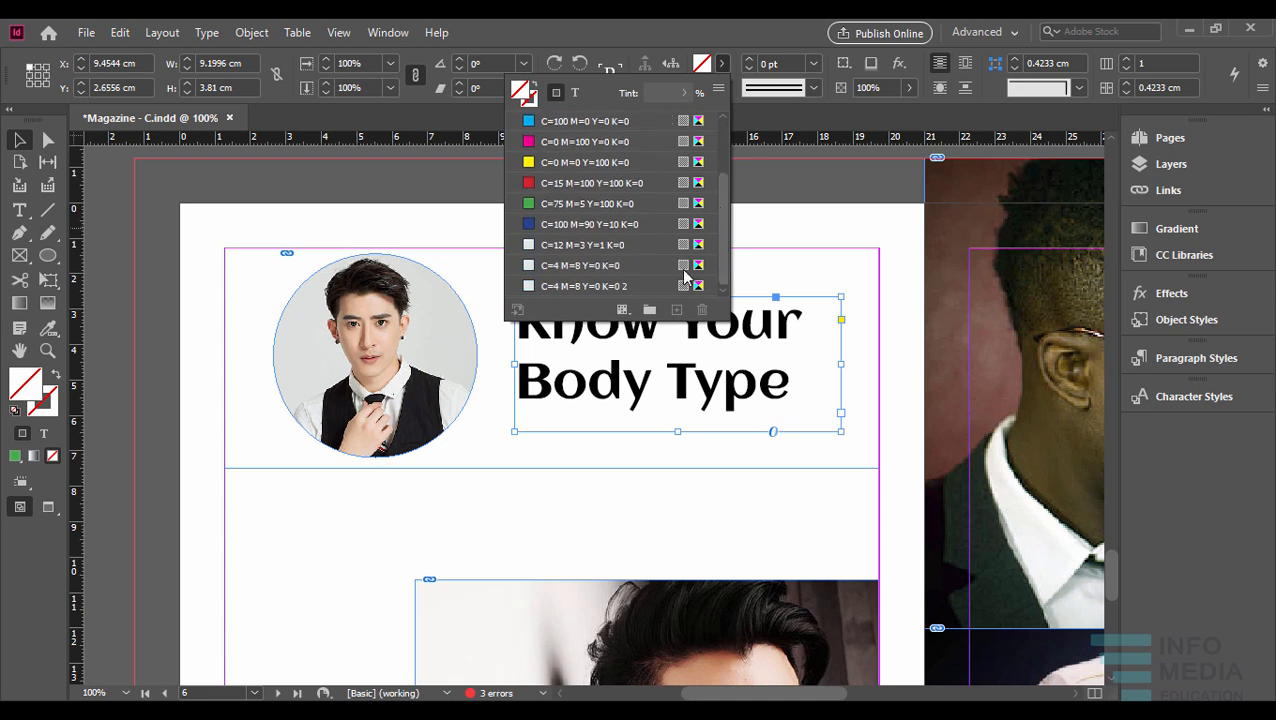
click(592, 248)
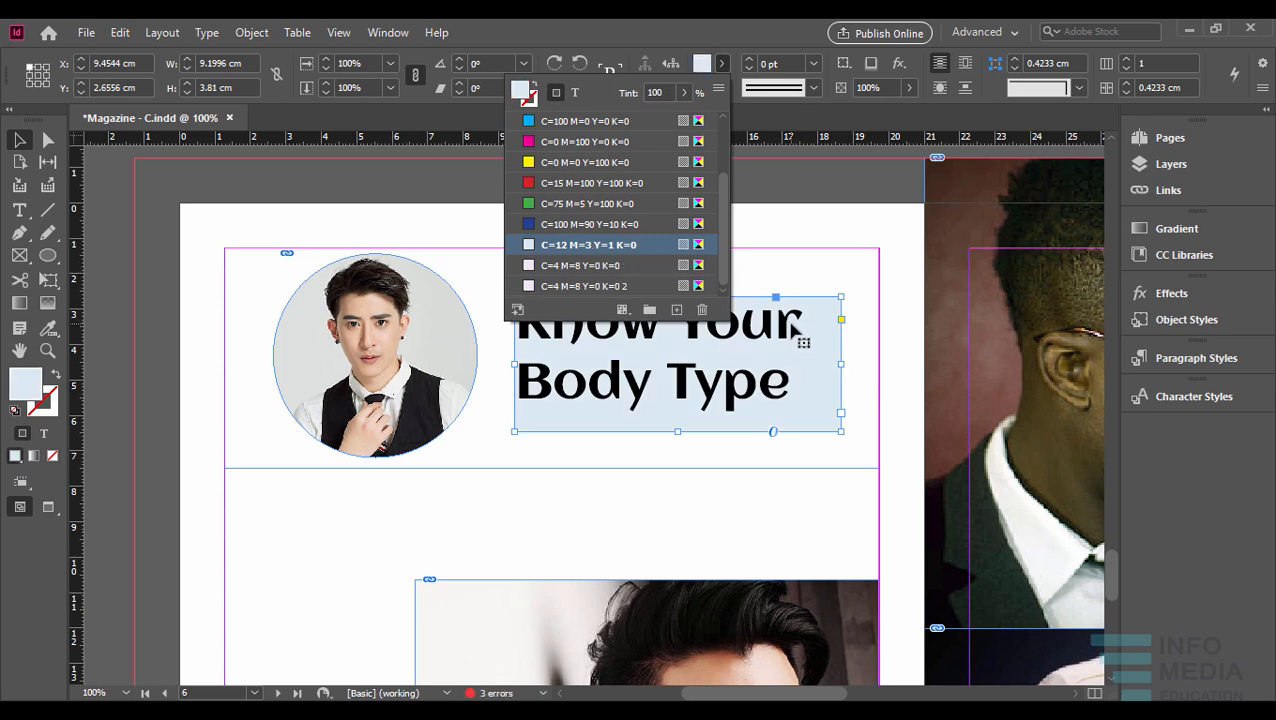
click(714, 22)
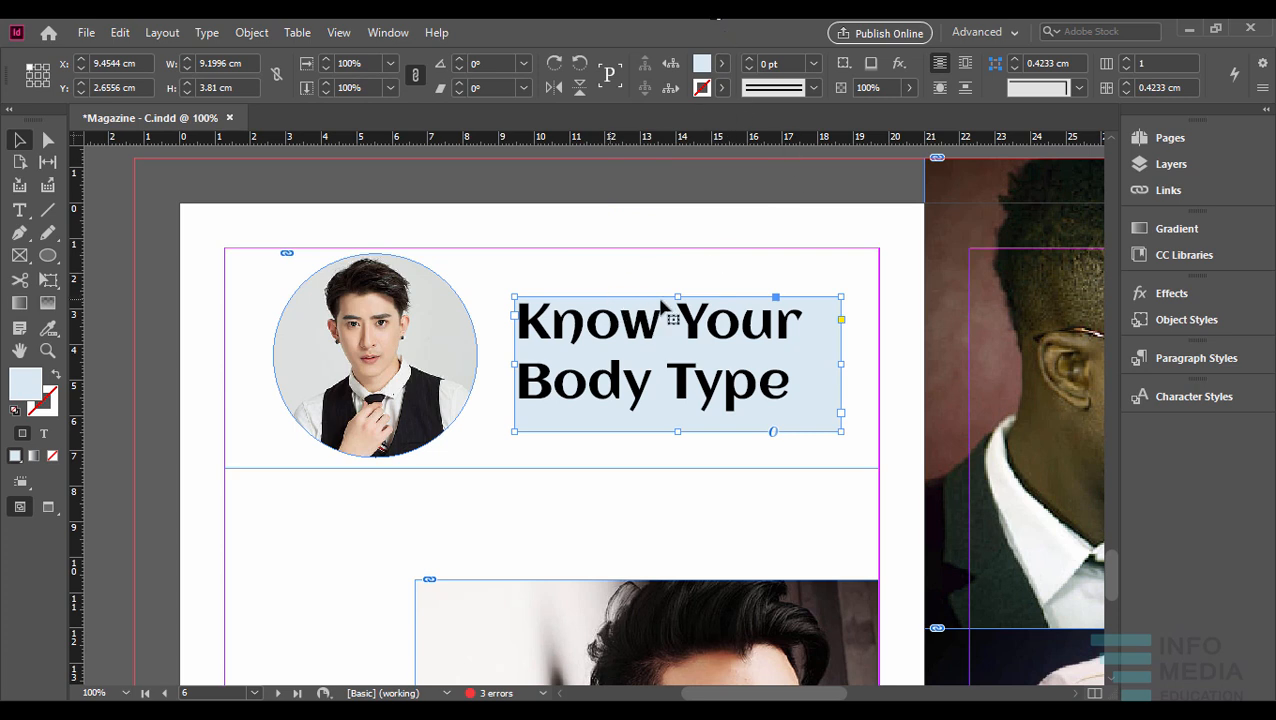
- Apply the dark blue swatch C=100 M=90 Y=10 K=0 to the title text frame's stroke
click(723, 90)
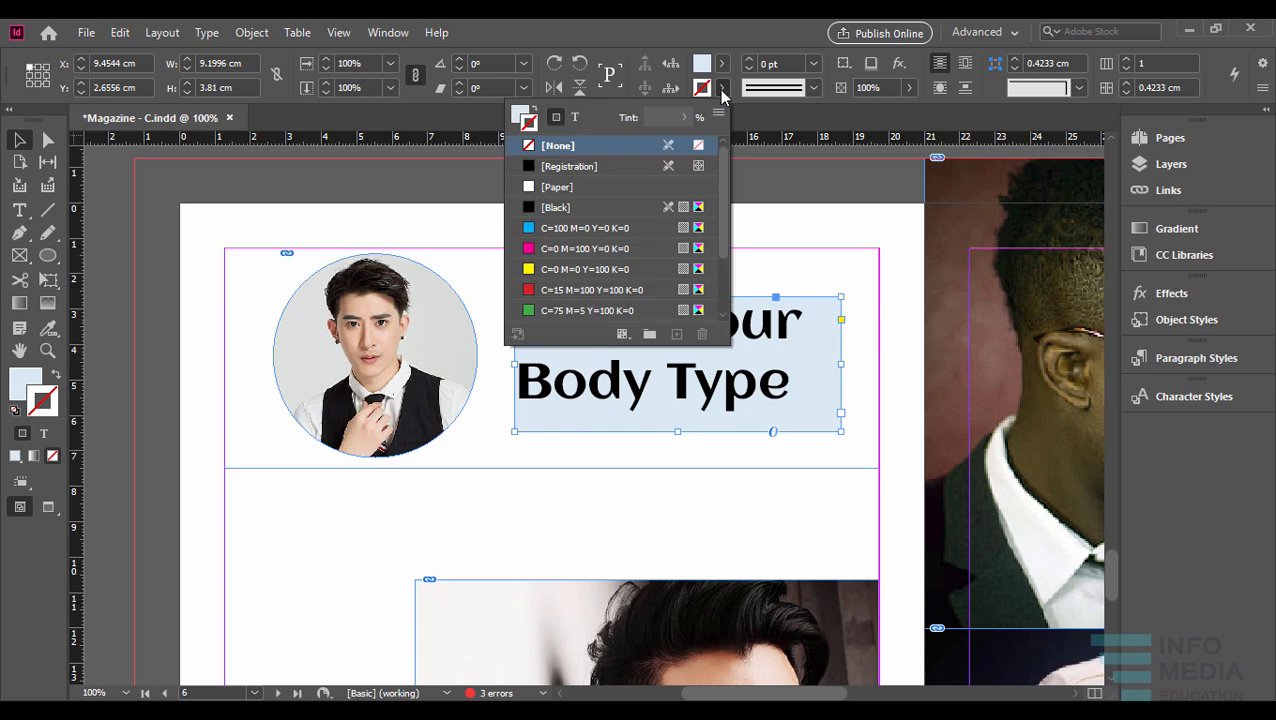
drag(727, 206, 724, 272)
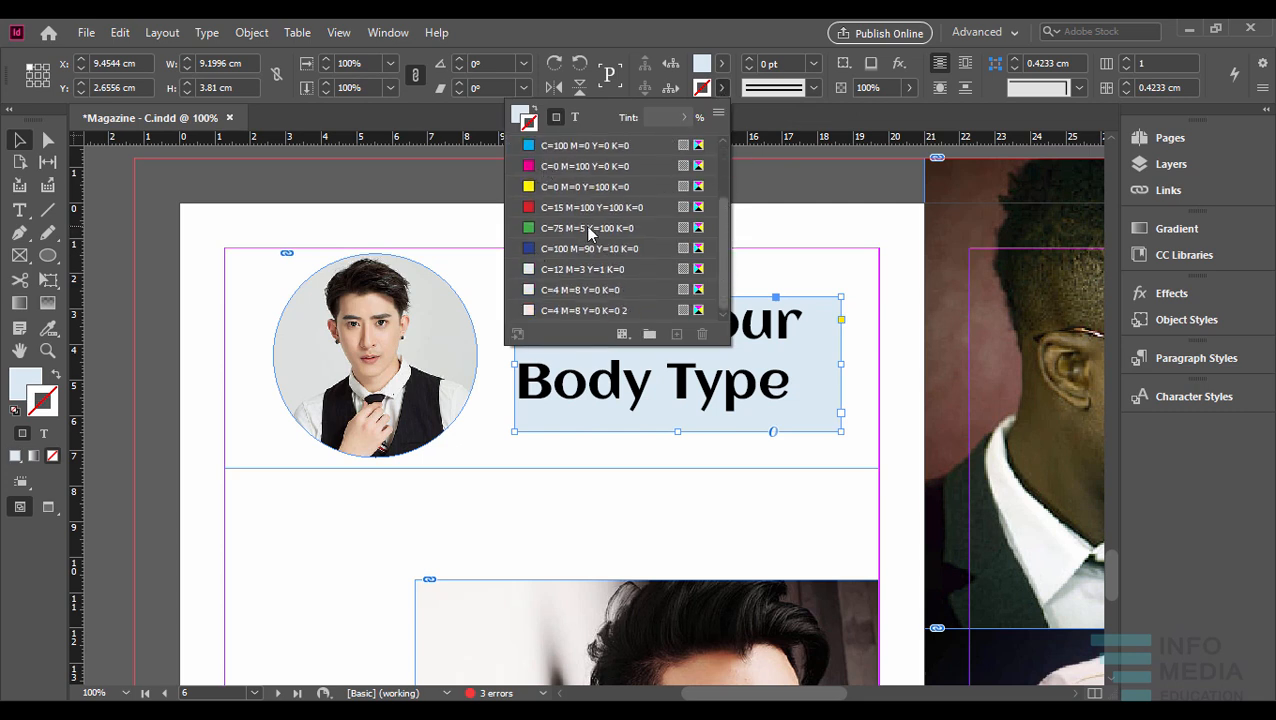
click(562, 248)
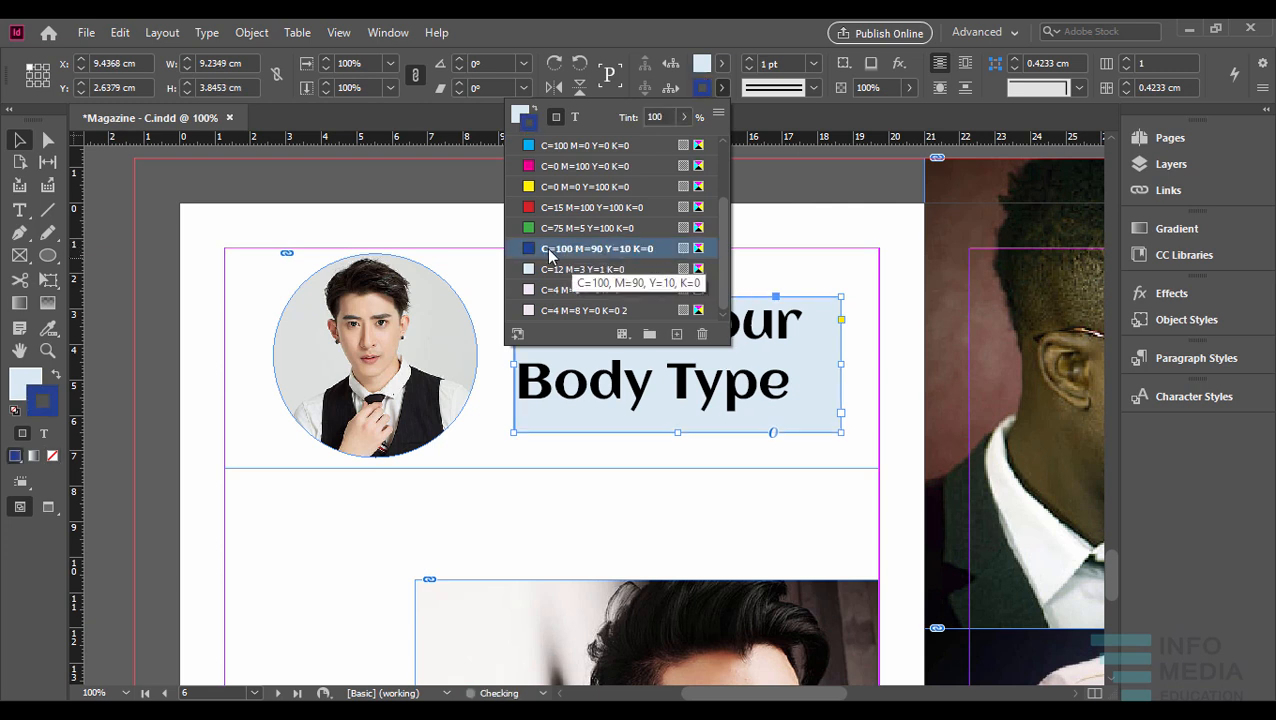
click(654, 27)
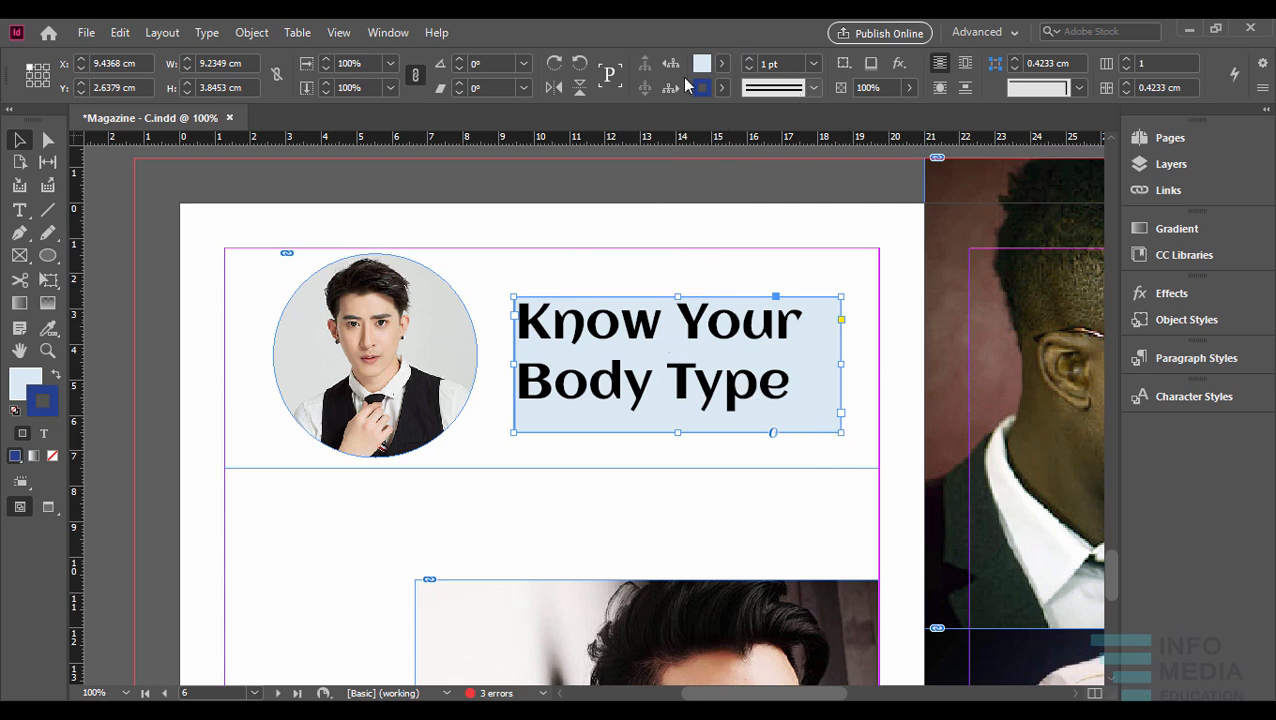
- Set the title text frame's stroke weight to 10 pt
click(814, 66)
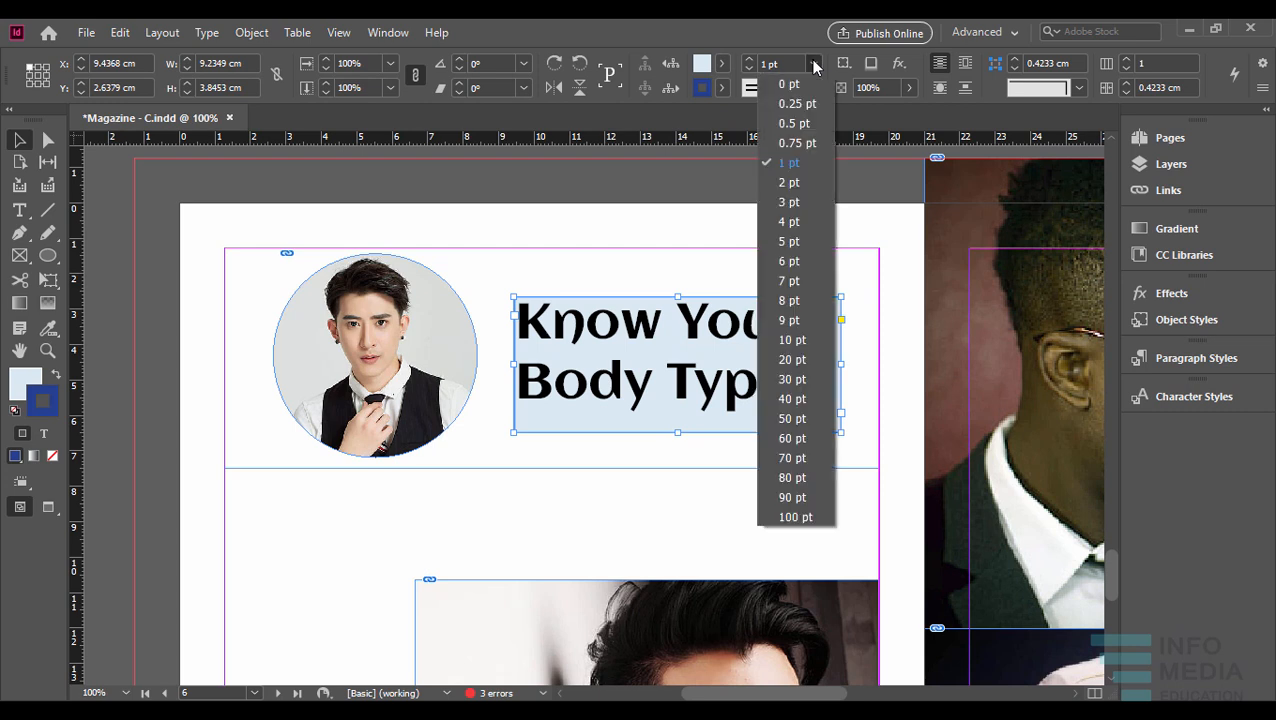
click(789, 281)
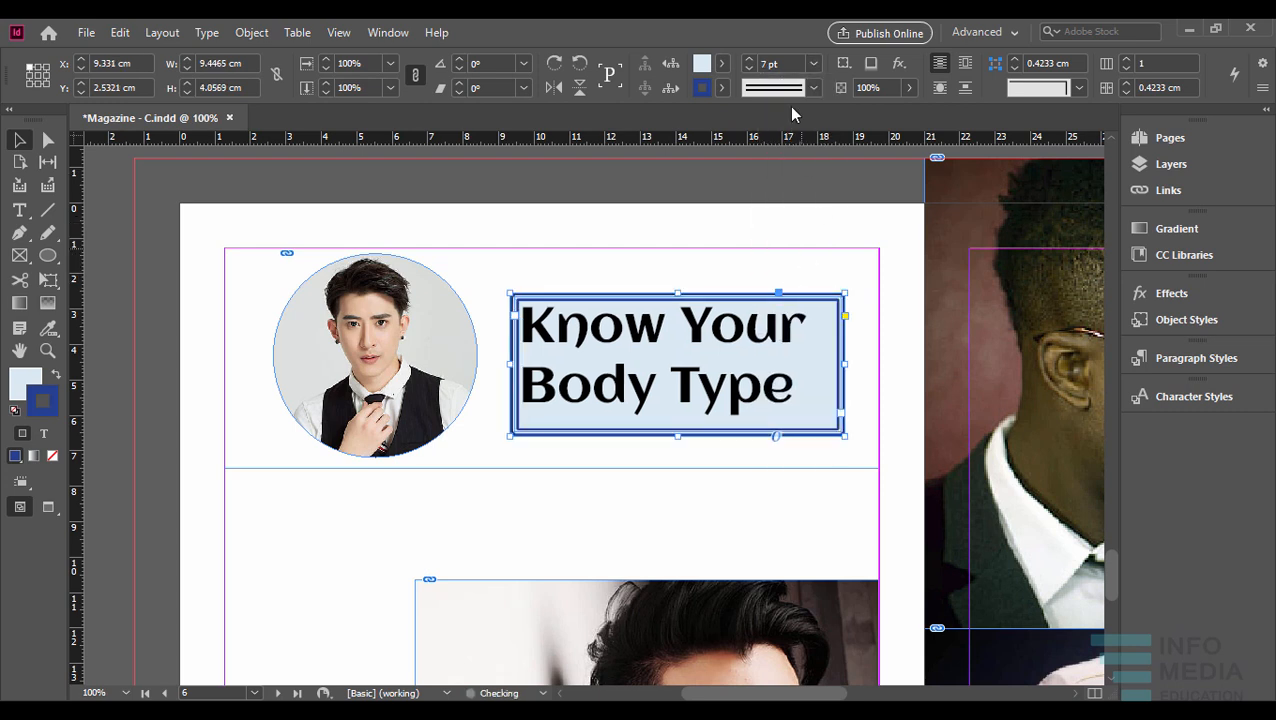
click(750, 61)
click(750, 61)
click(750, 61)
click(750, 61)
click(750, 69)
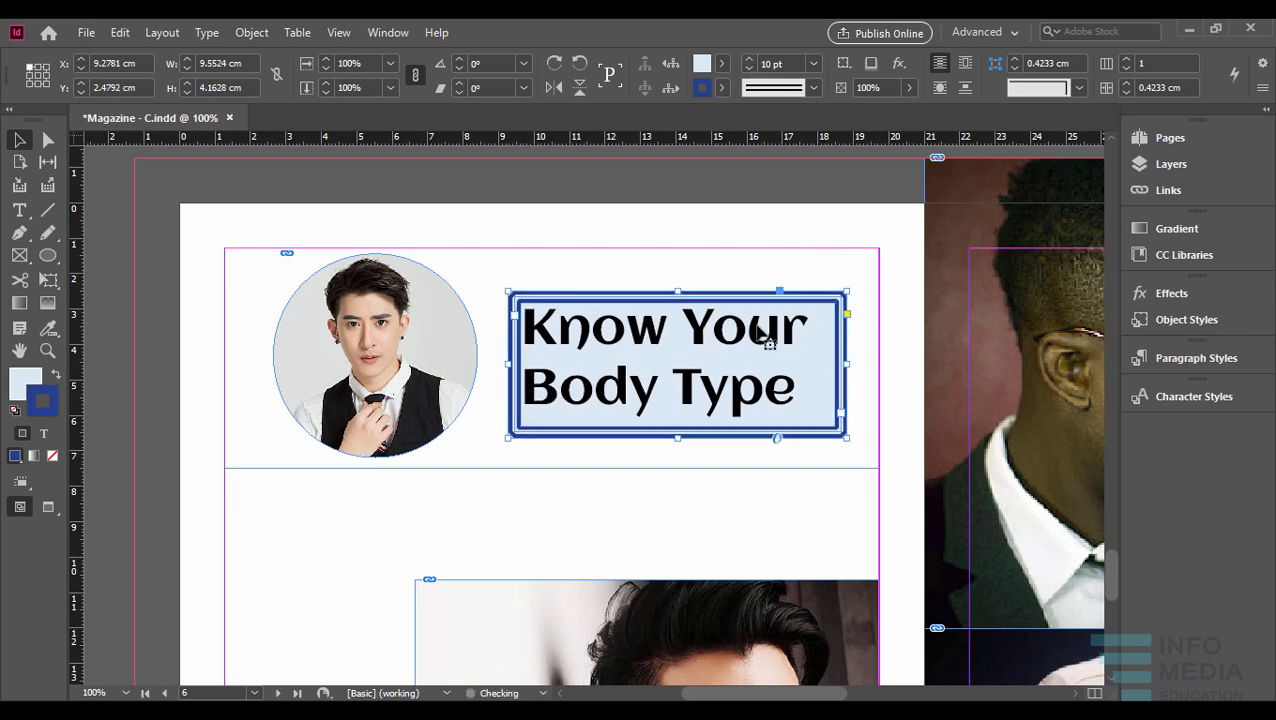
- Try the Solid stroke type on the title text frame, and return it to Thick - Thick
click(815, 89)
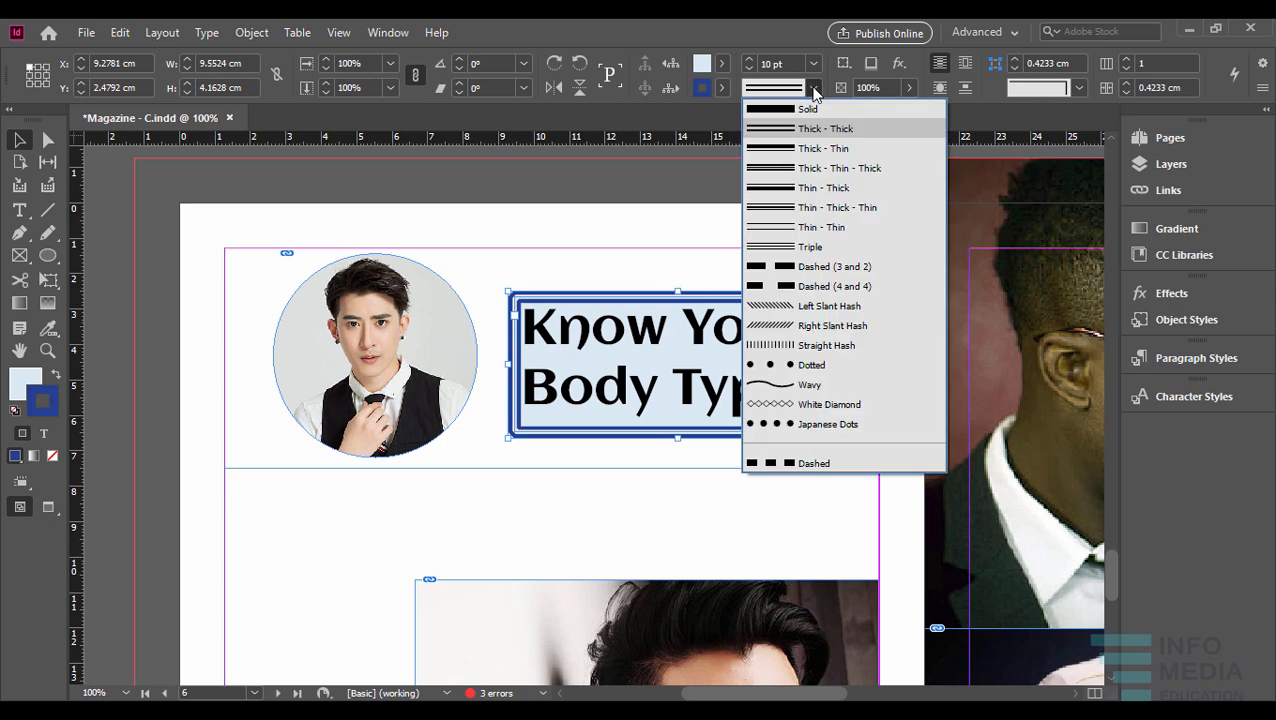
click(812, 109)
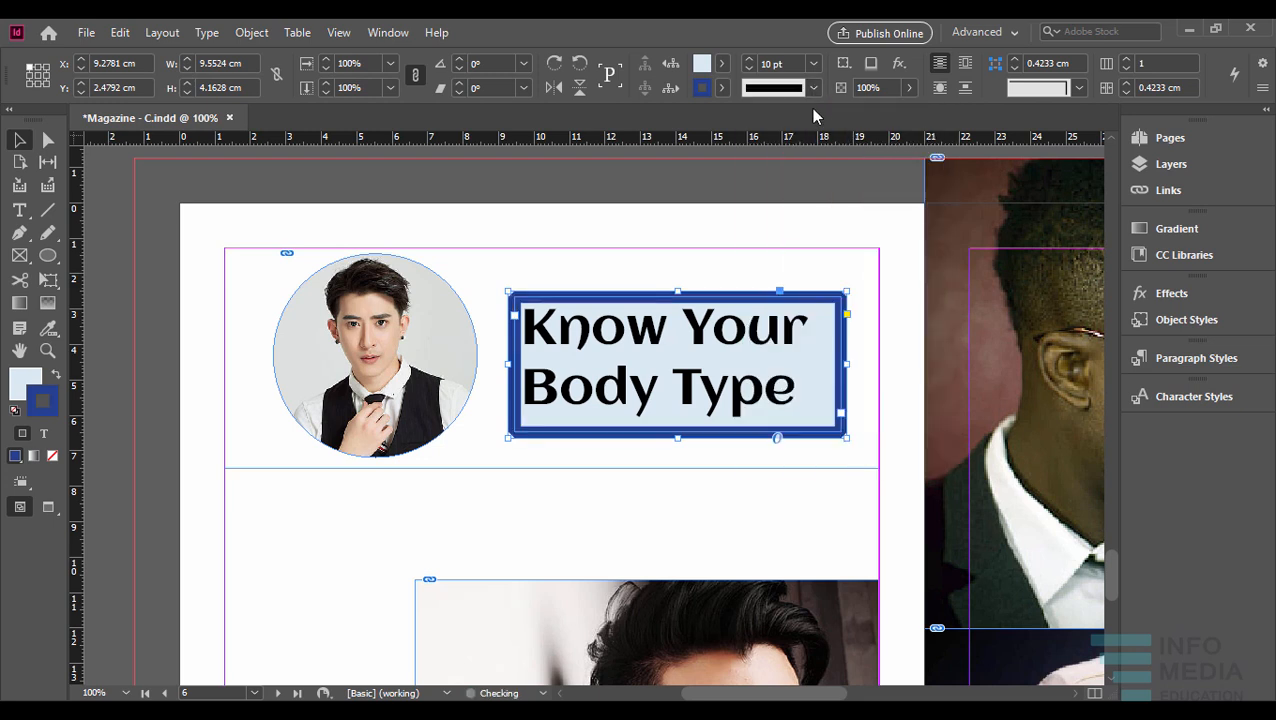
click(813, 89)
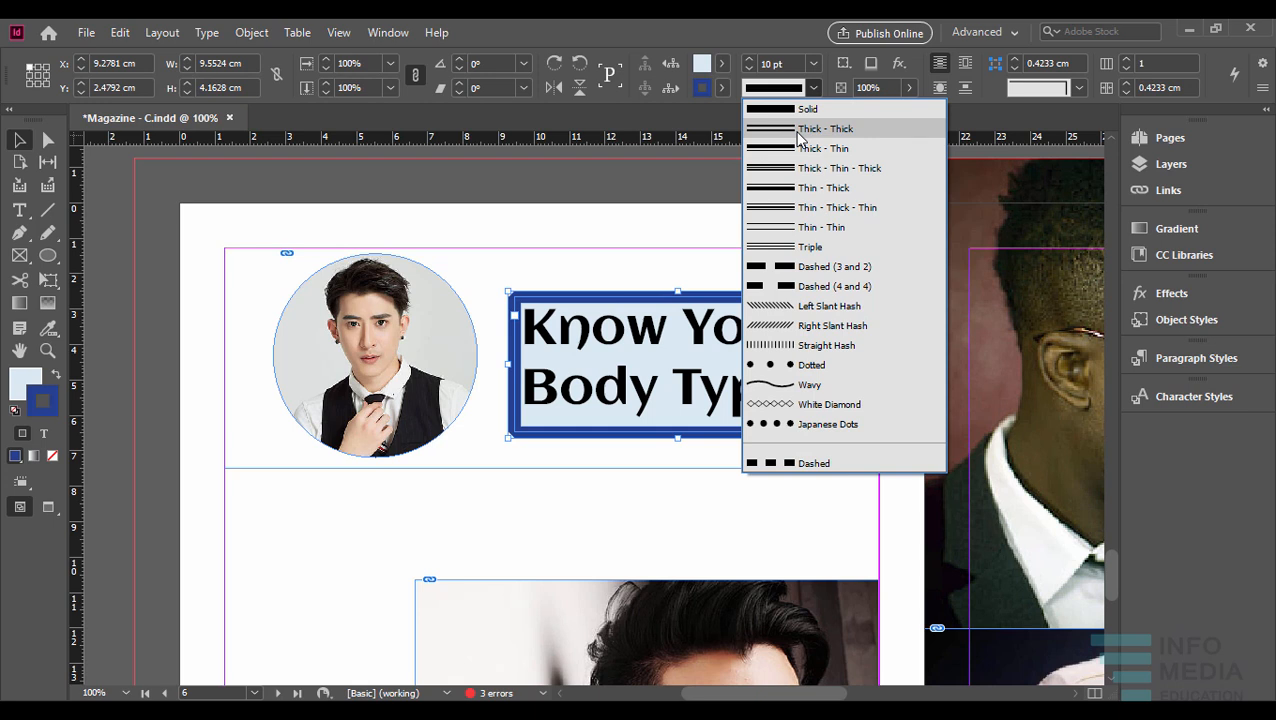
click(800, 130)
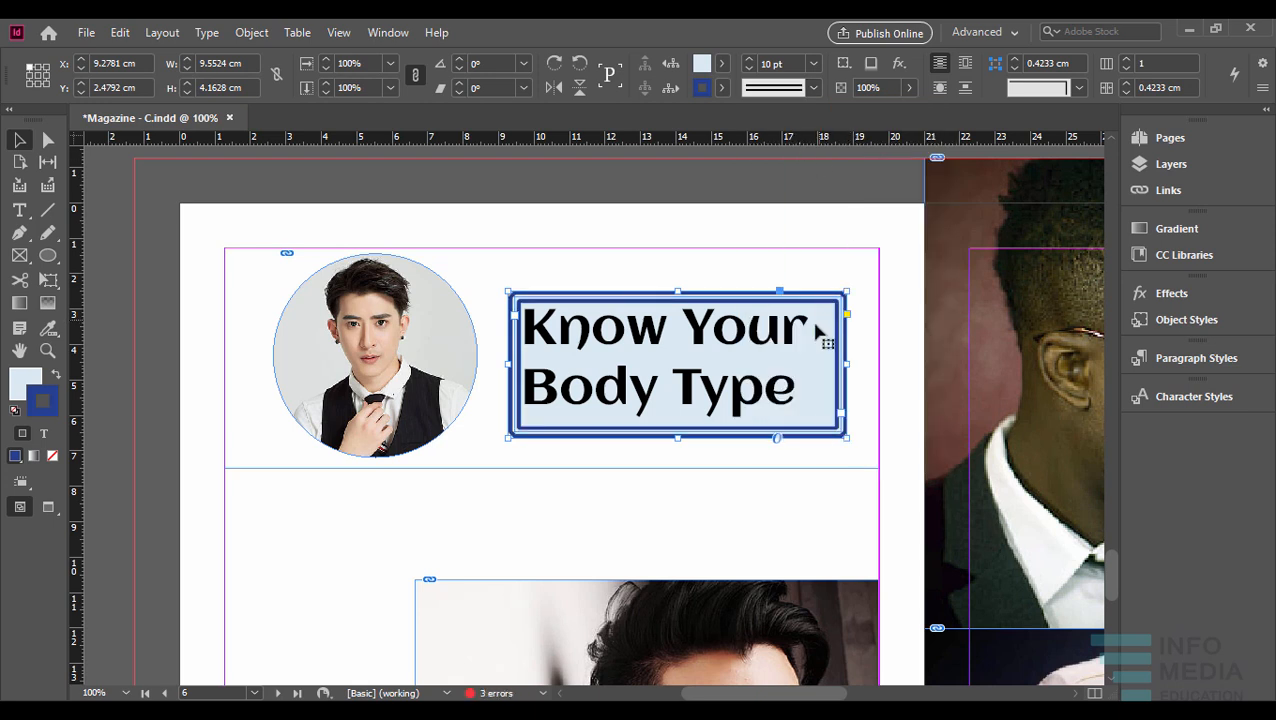
- Display the Swatches panel beside the title text frame and set the stroke colour's tint to 50%
key(ctrl+equal)
key(ctrl+equal)
key(ctrl+equal)
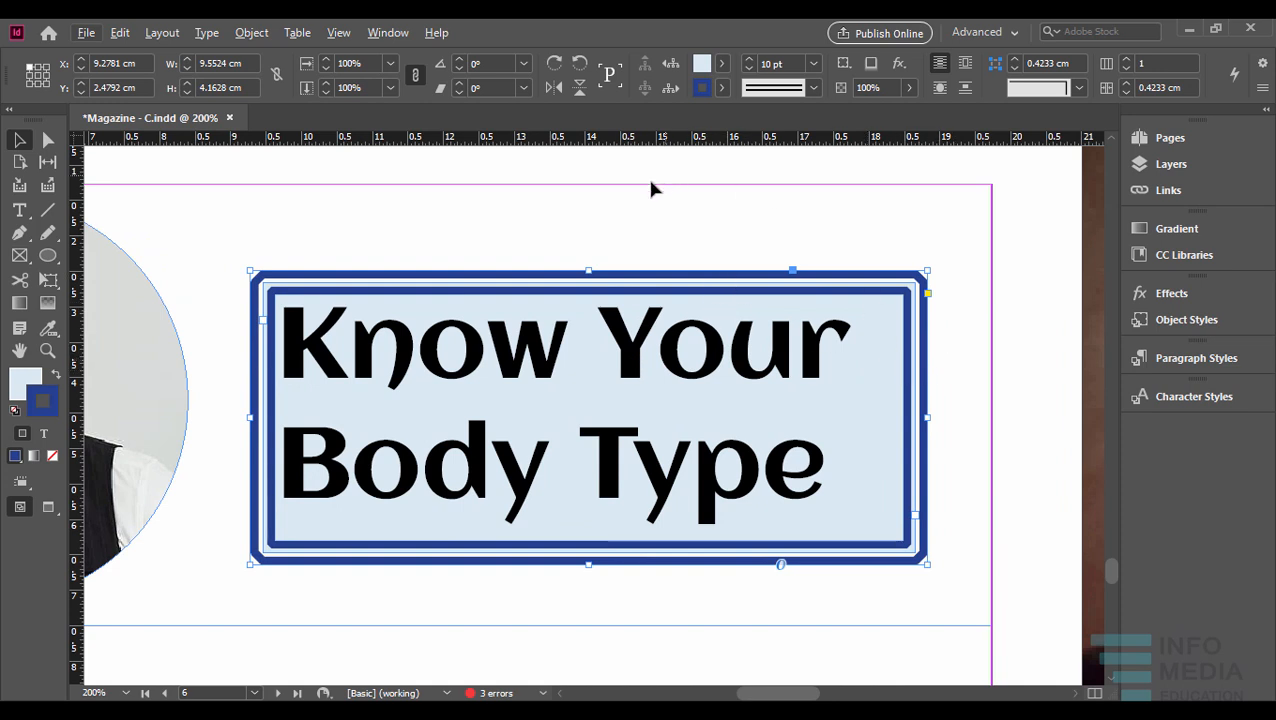
click(387, 33)
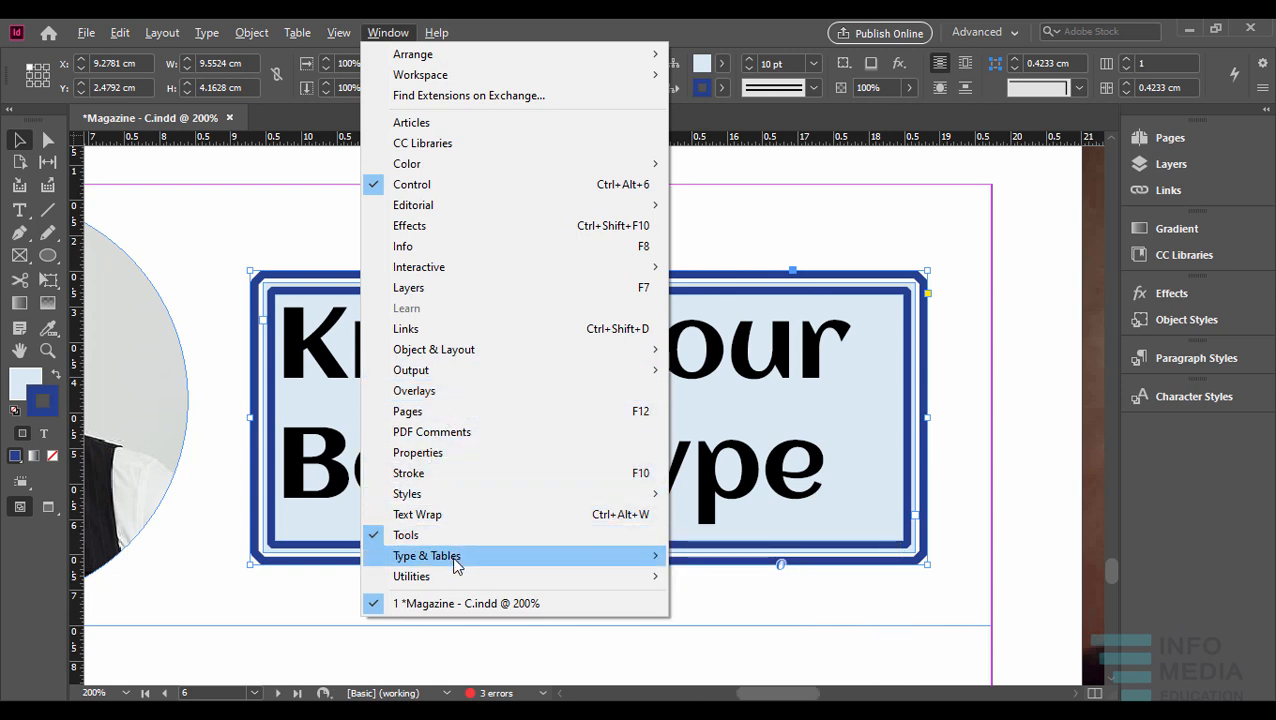
mouse_move(512, 165)
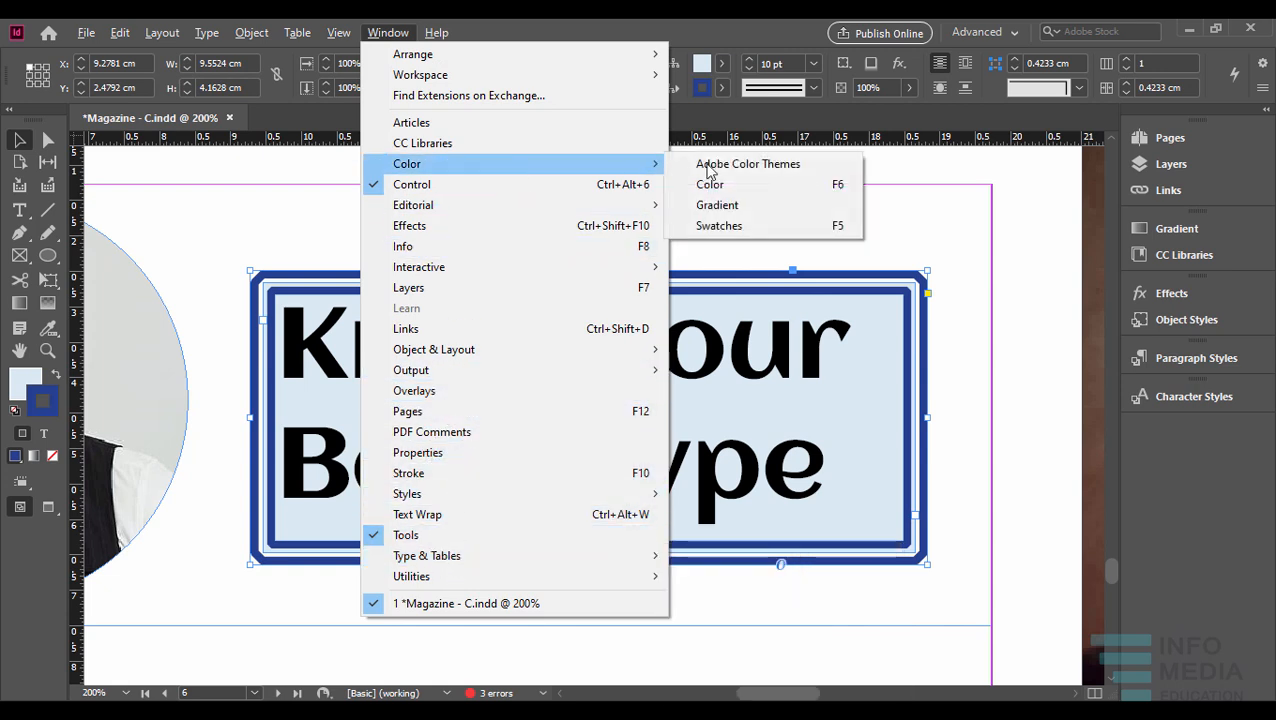
click(740, 227)
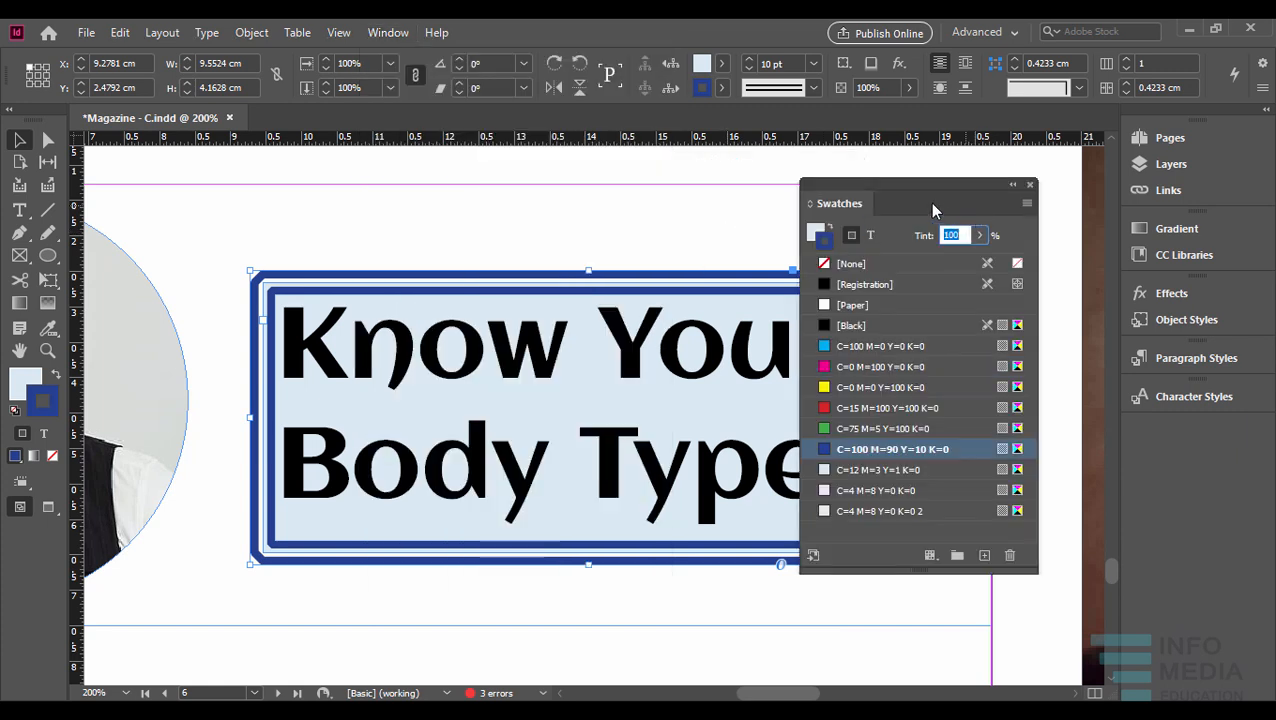
drag(916, 180, 1052, 156)
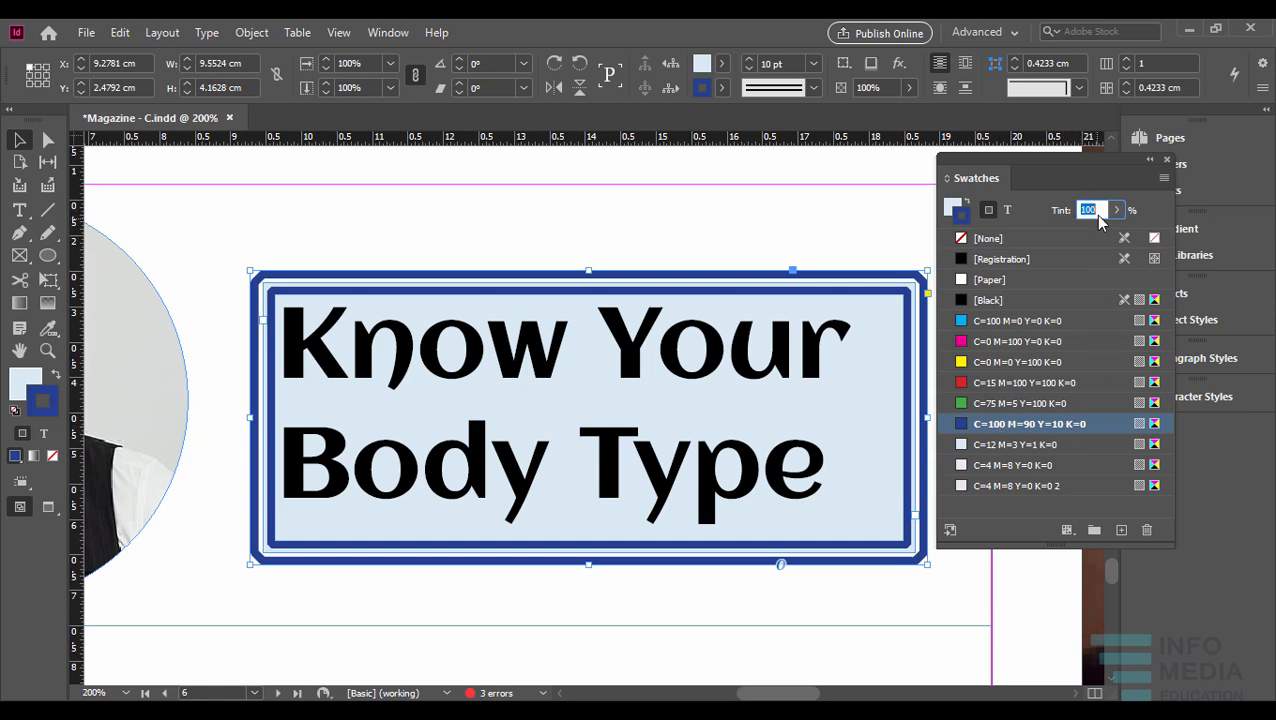
text(50)
key(Return)
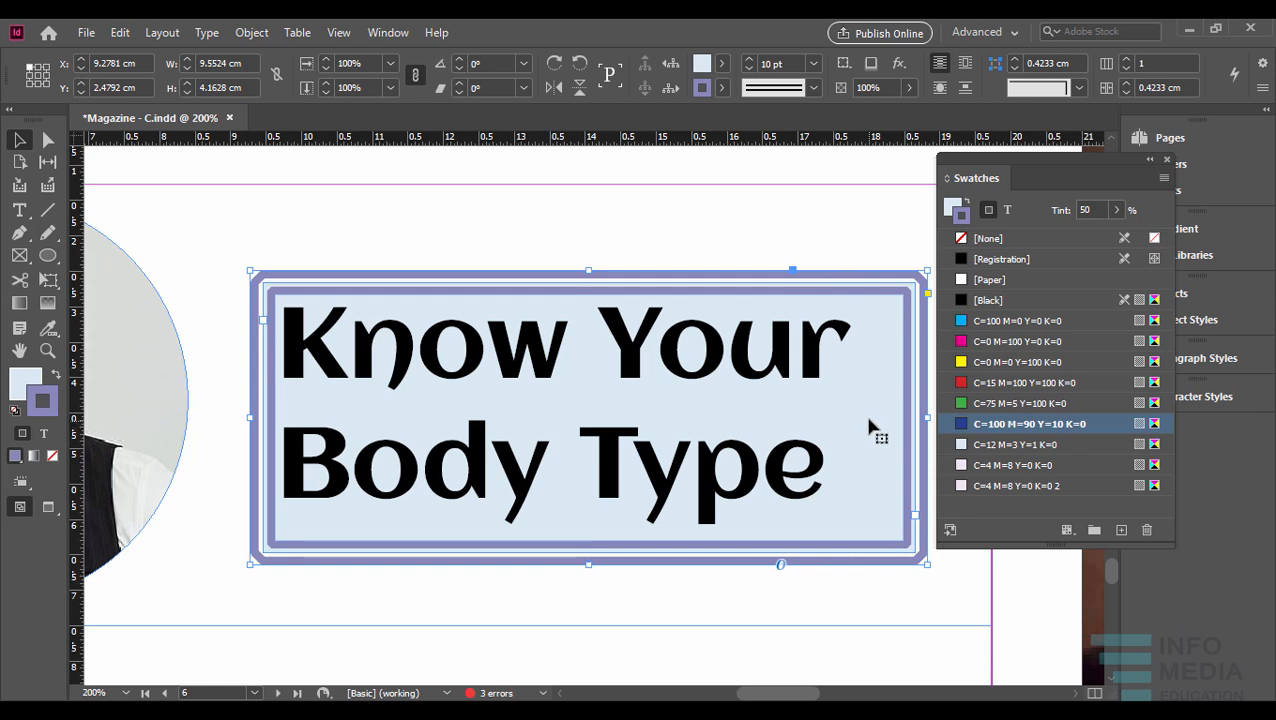
- Apply the green swatch C=75 M=5 Y=100 K=0 to the frame's stroke and yellow C=0 M=0 Y=100 K=0 to its fill
click(962, 216)
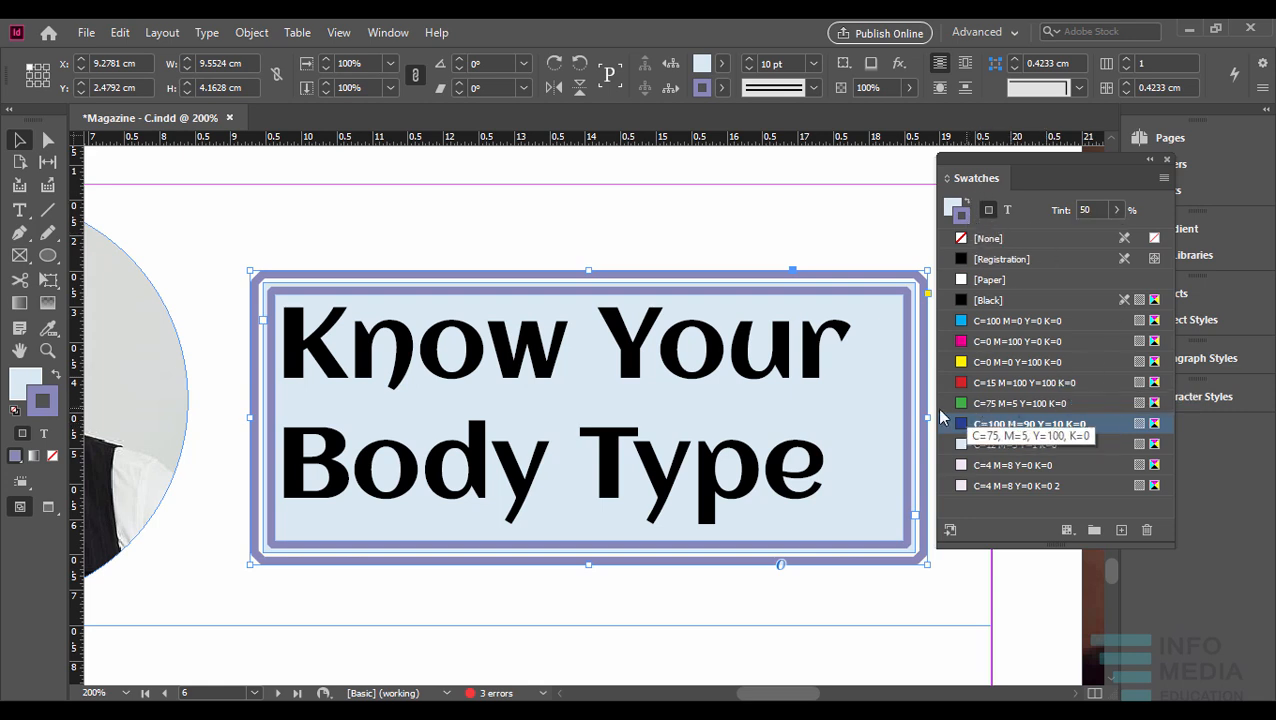
click(984, 403)
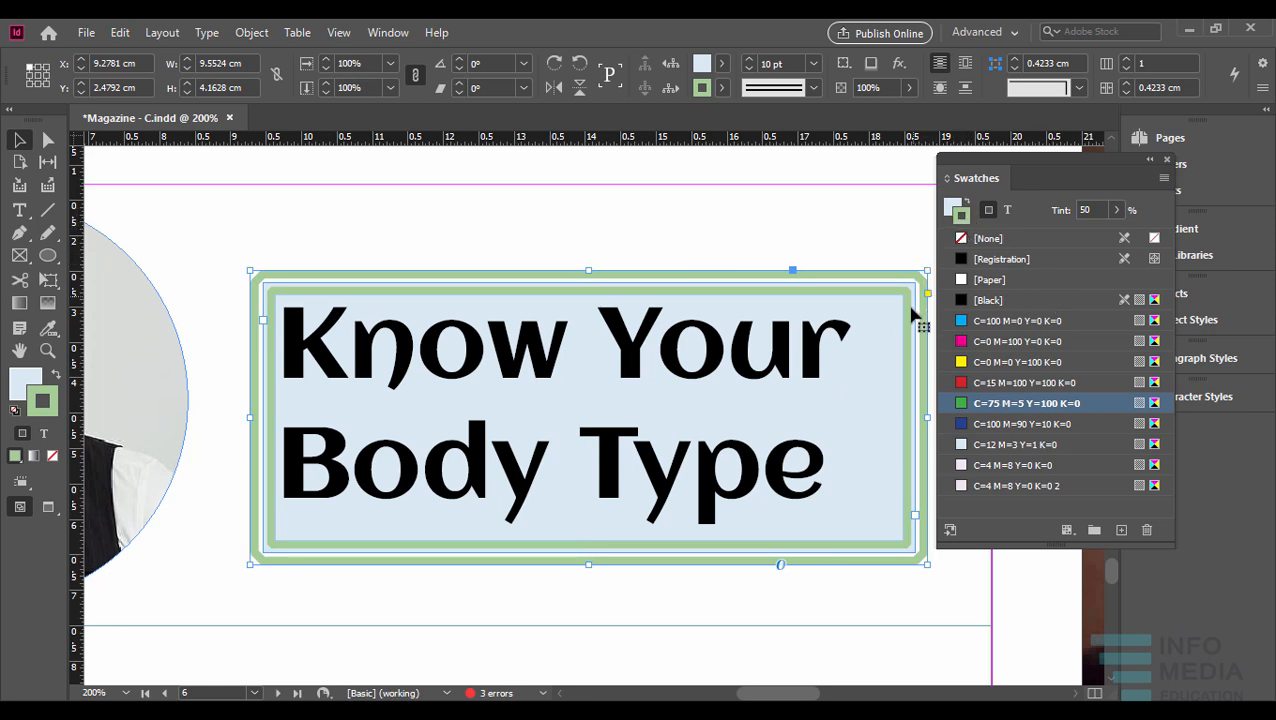
click(951, 209)
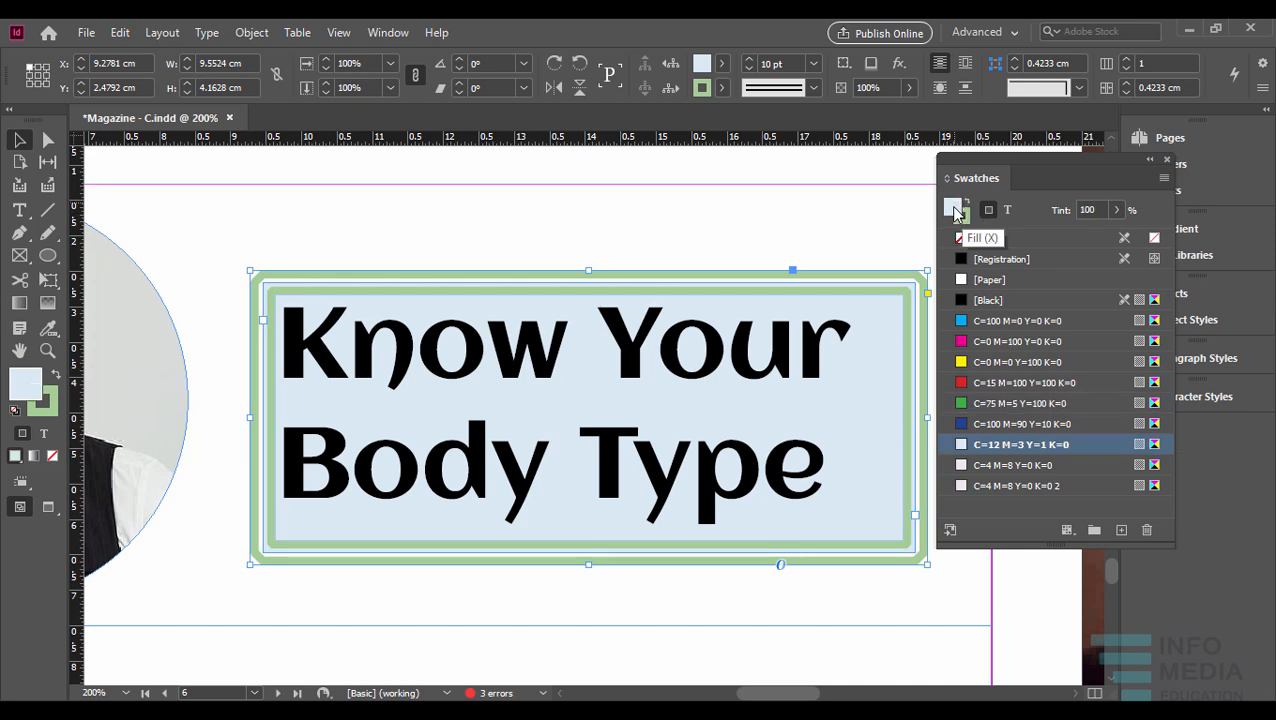
click(1008, 365)
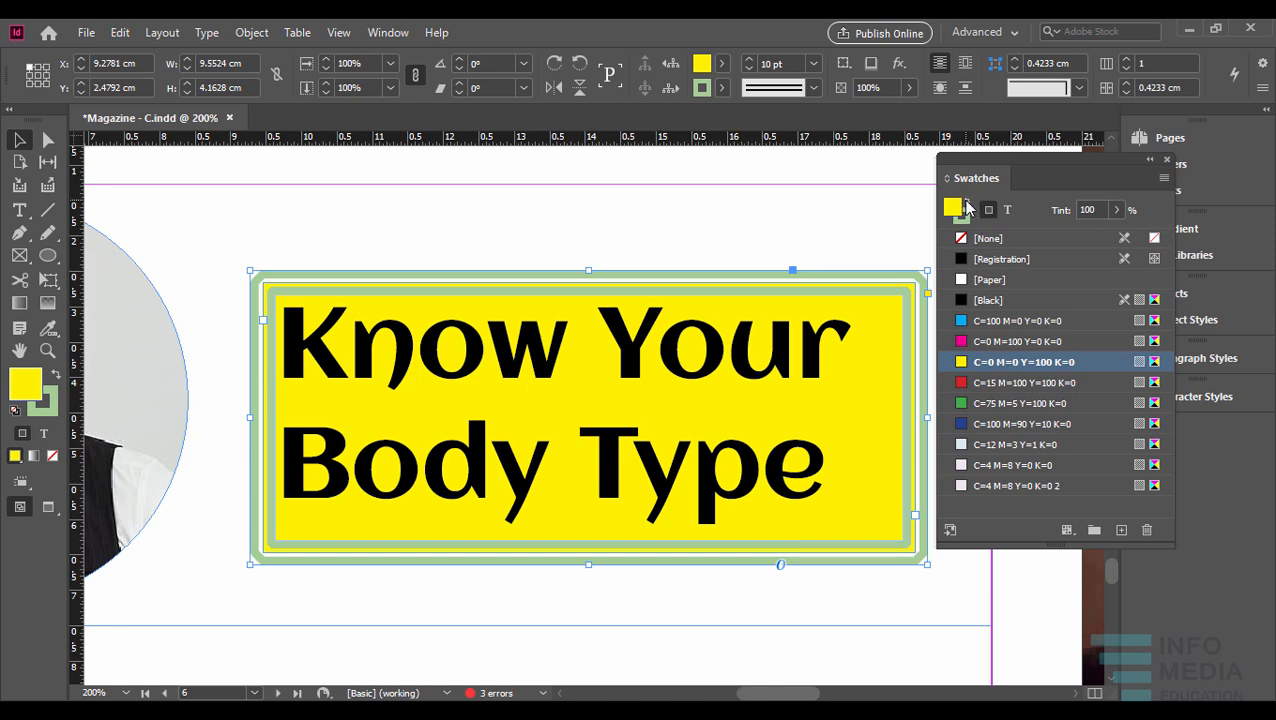
- Swap the title frame's fill and stroke colours, swap them back, and view the available swatch commands
click(967, 204)
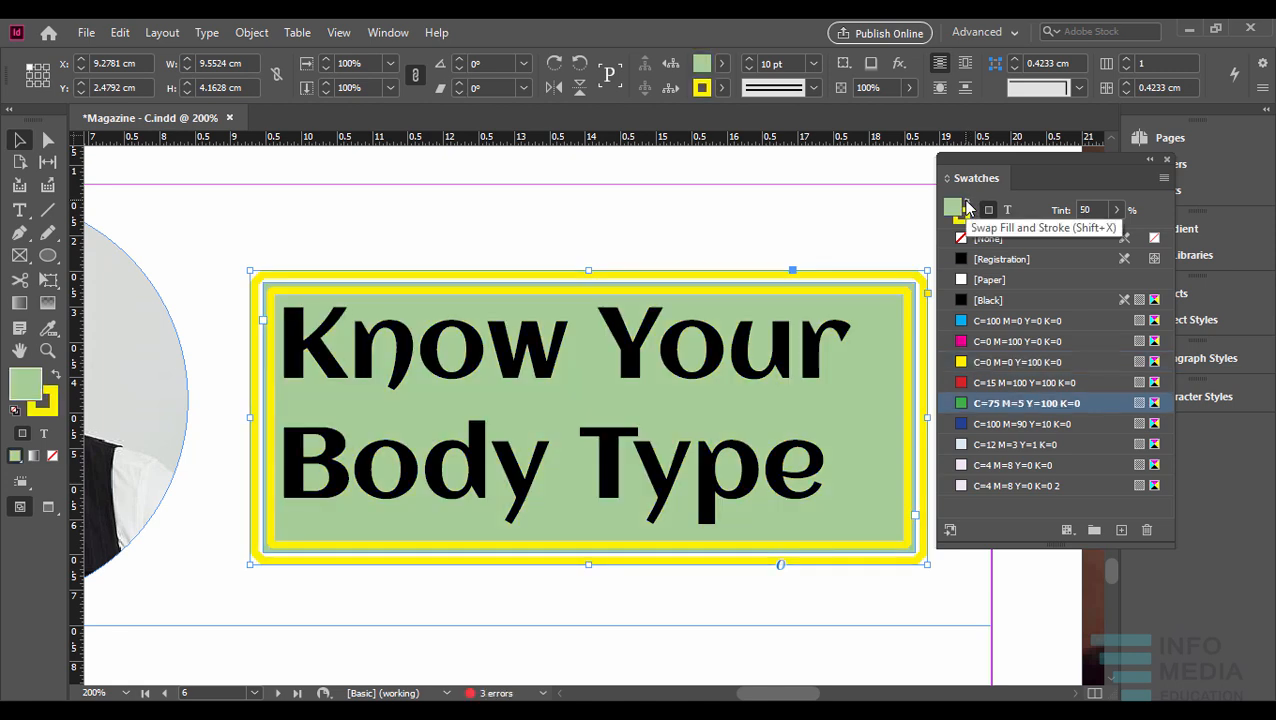
click(967, 207)
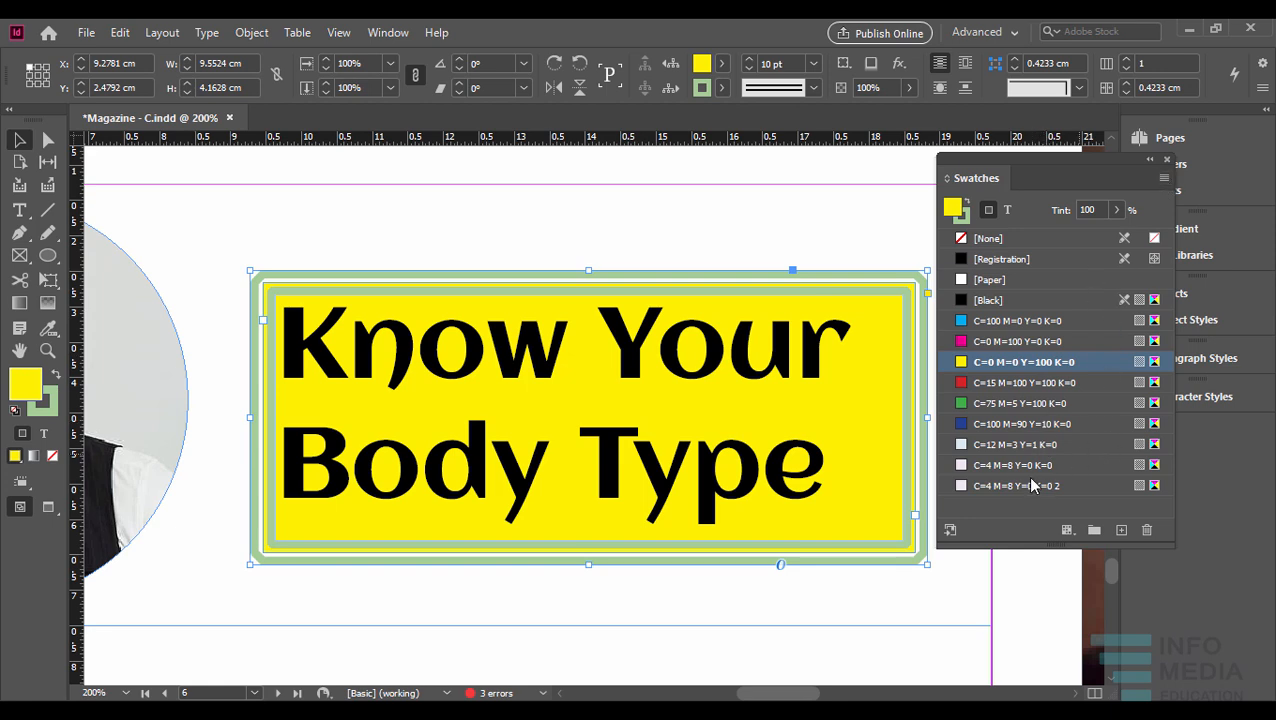
click(1165, 180)
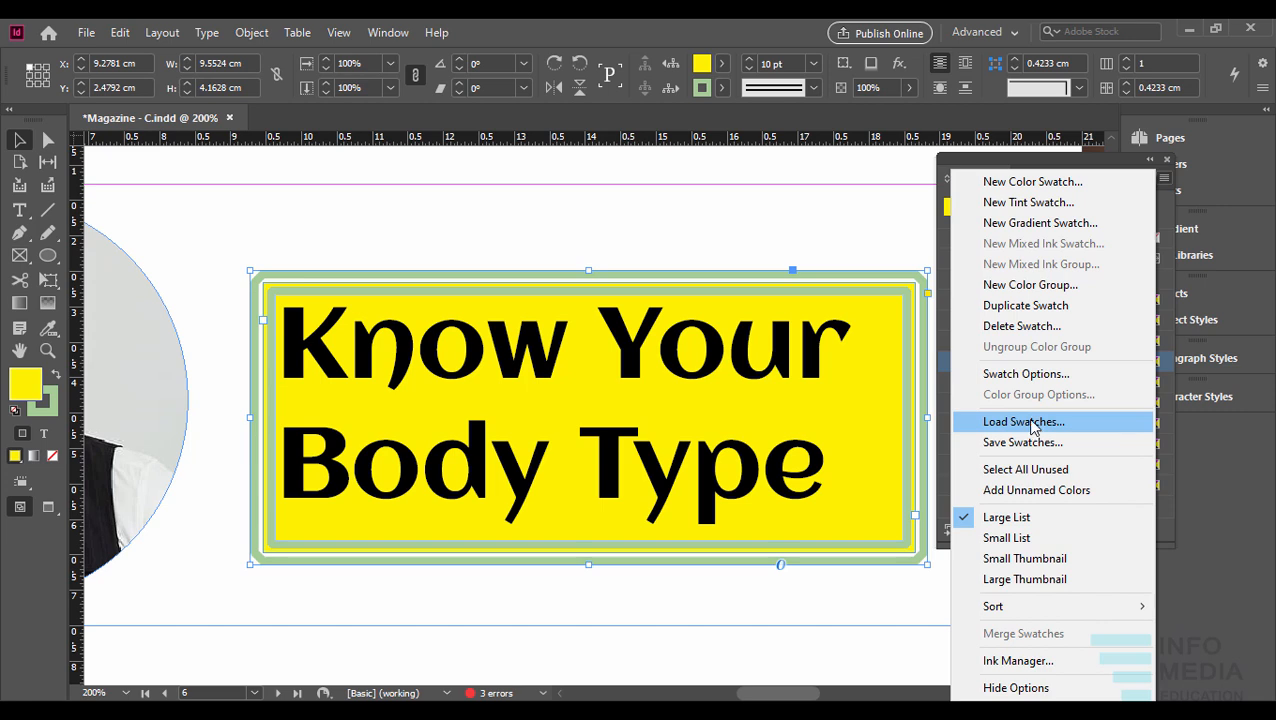
click(1070, 163)
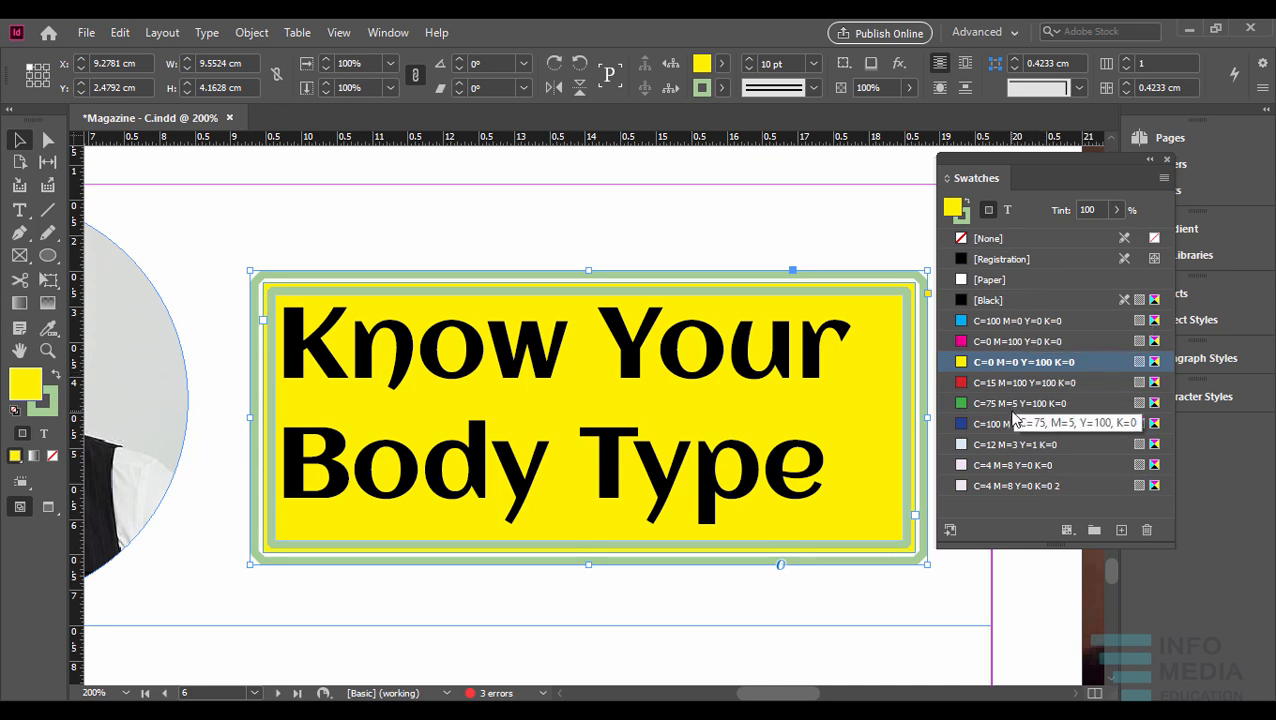
- Give the title text frame a custom light orange fill with the Color Picker, and close the Swatches panel
double_click(28, 387)
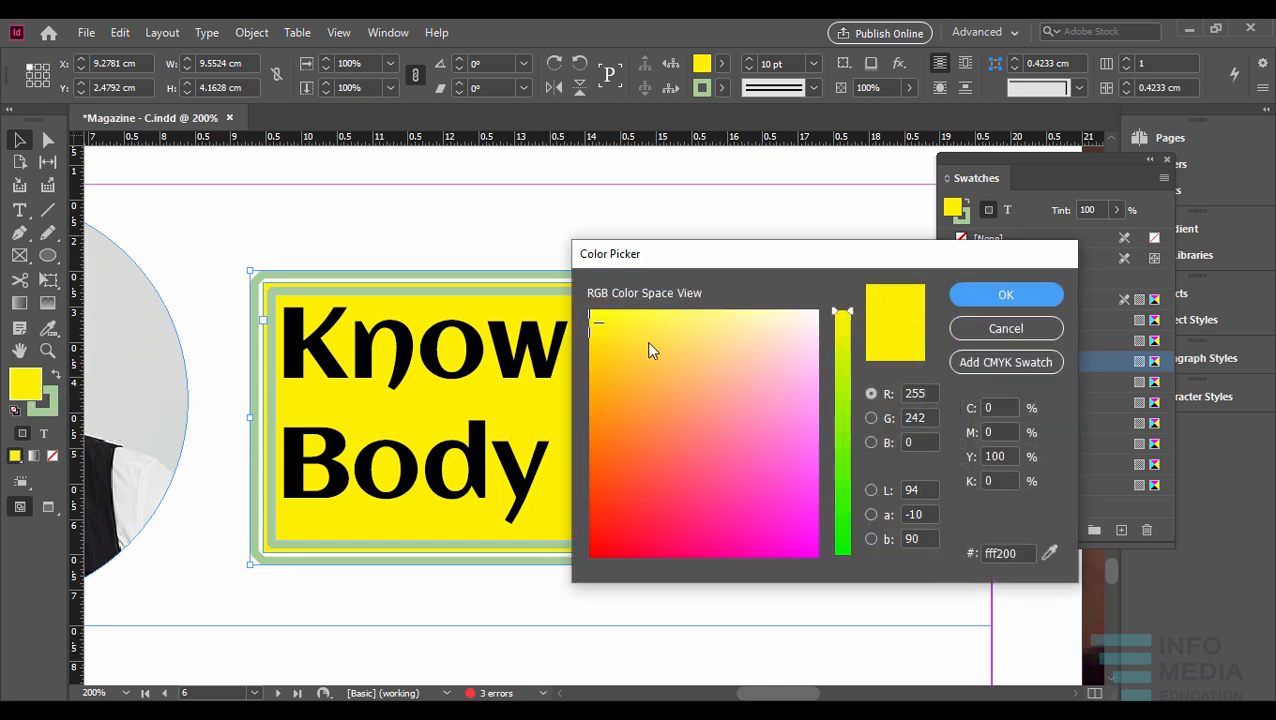
click(683, 374)
drag(683, 374, 686, 376)
click(1004, 296)
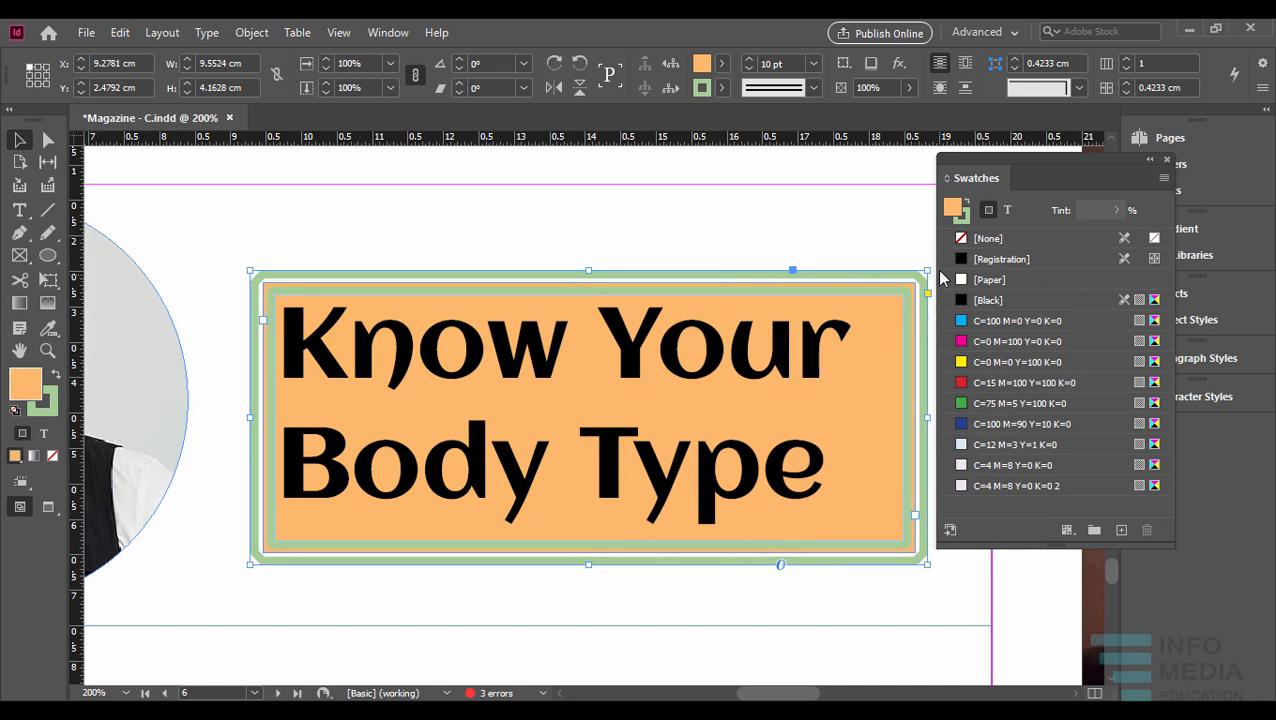
click(1167, 160)
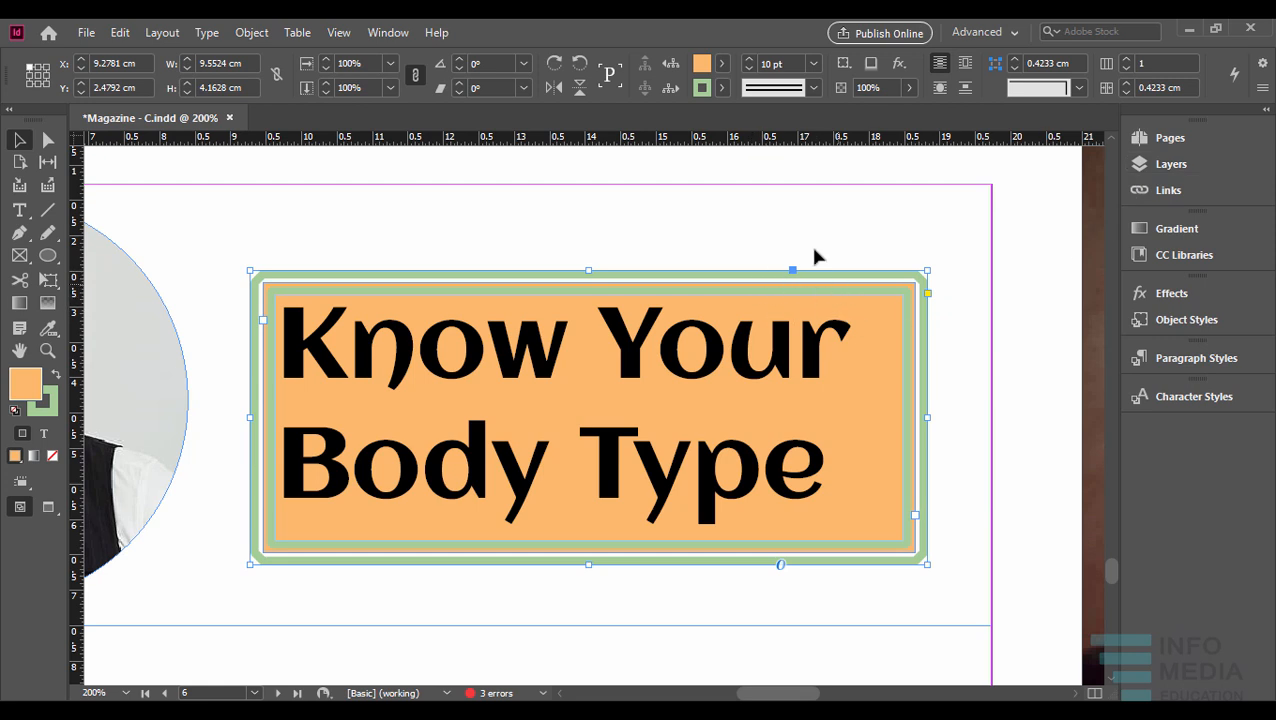
click(388, 32)
mouse_move(500, 174)
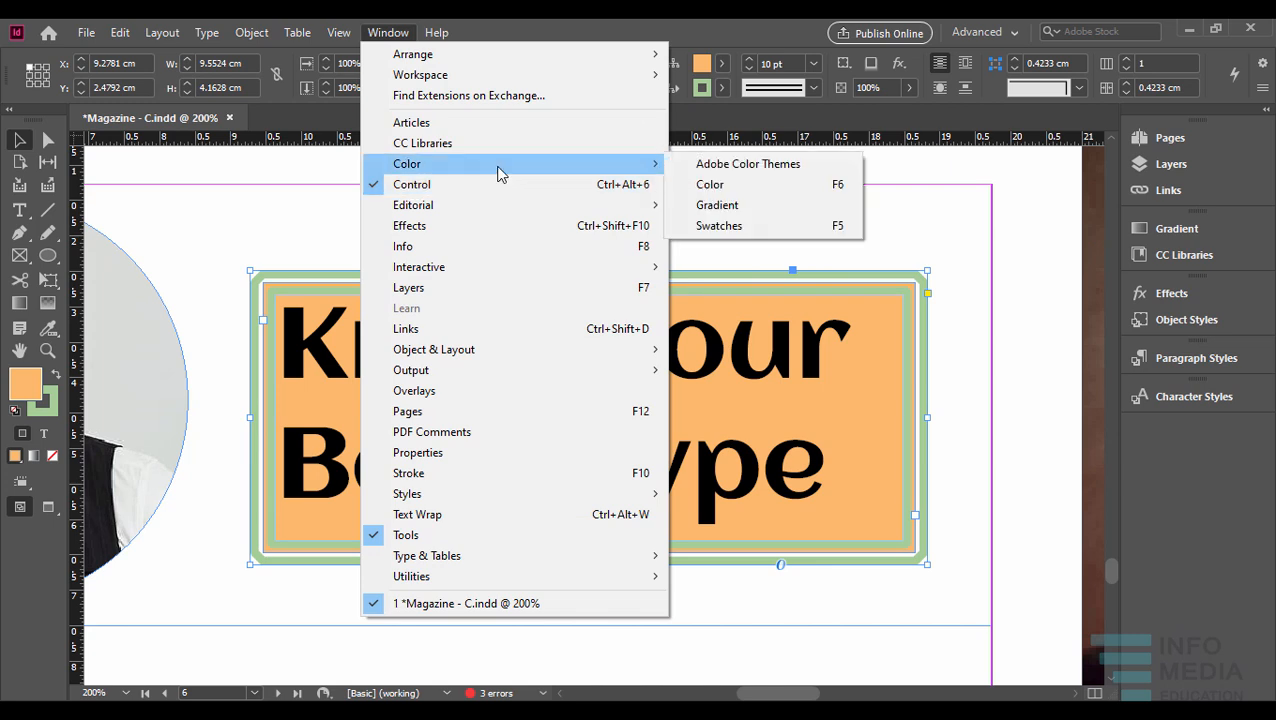
- Display the Stroke panel and place it beside the title text frame
click(675, 26)
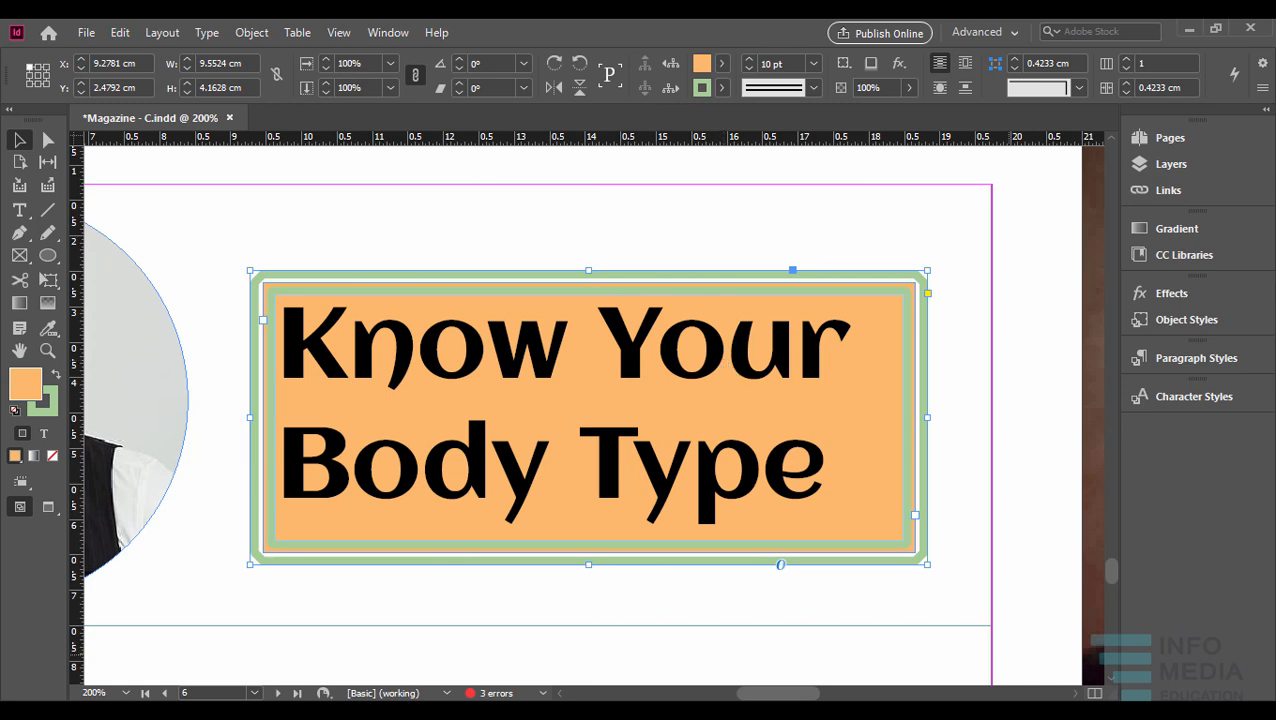
click(388, 33)
click(410, 473)
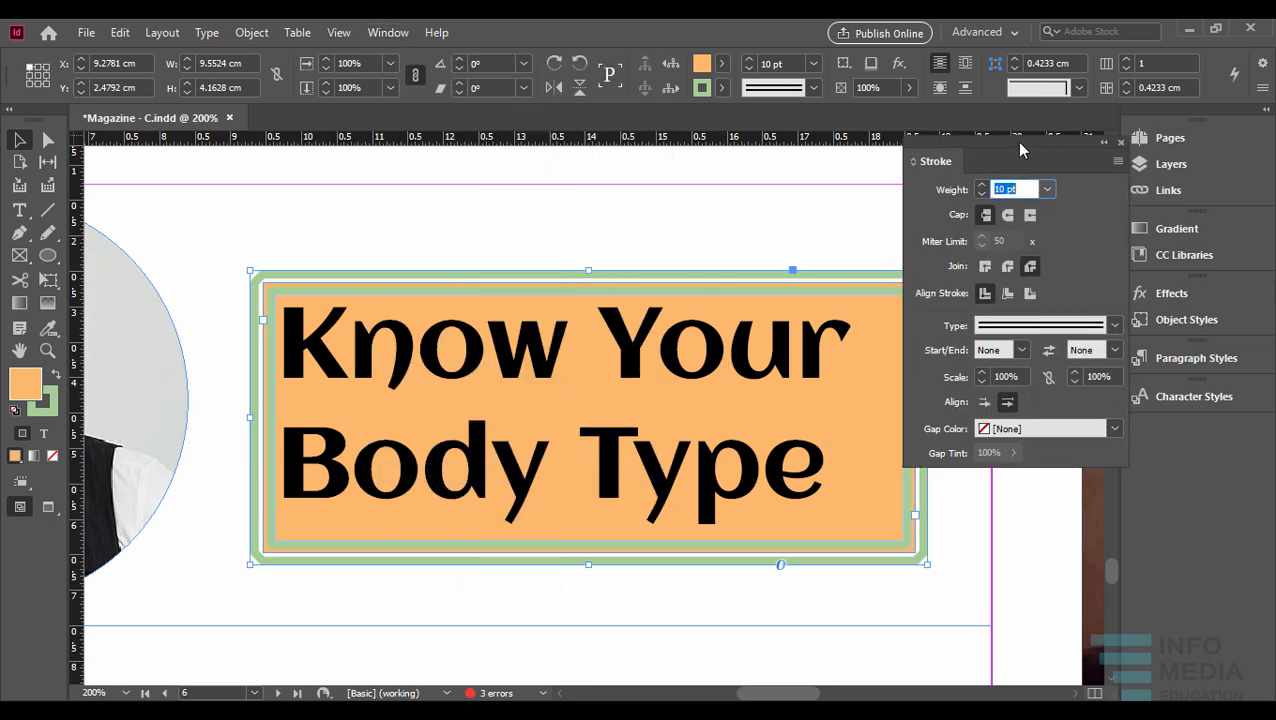
drag(1016, 142, 1032, 136)
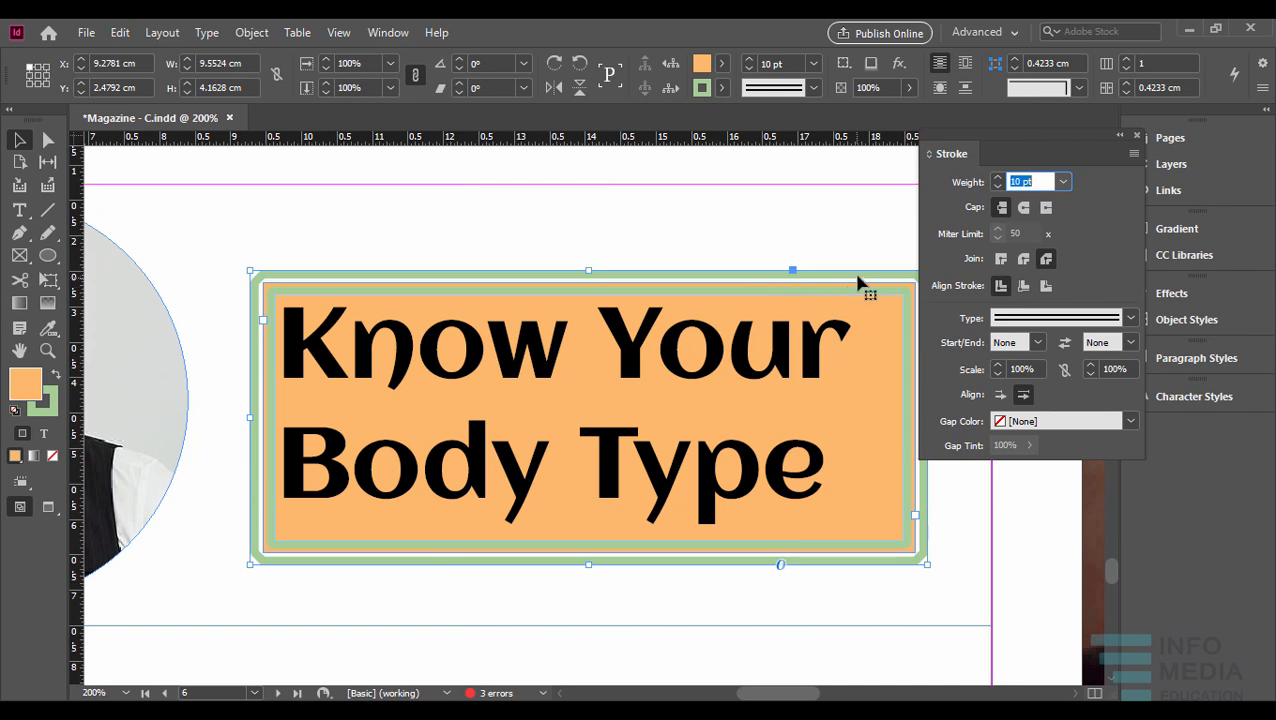
- Set the title text frame's stroke weight to 9 pt
click(998, 187)
click(998, 187)
click(998, 187)
click(998, 187)
click(998, 187)
click(998, 176)
click(998, 176)
click(998, 176)
click(998, 176)
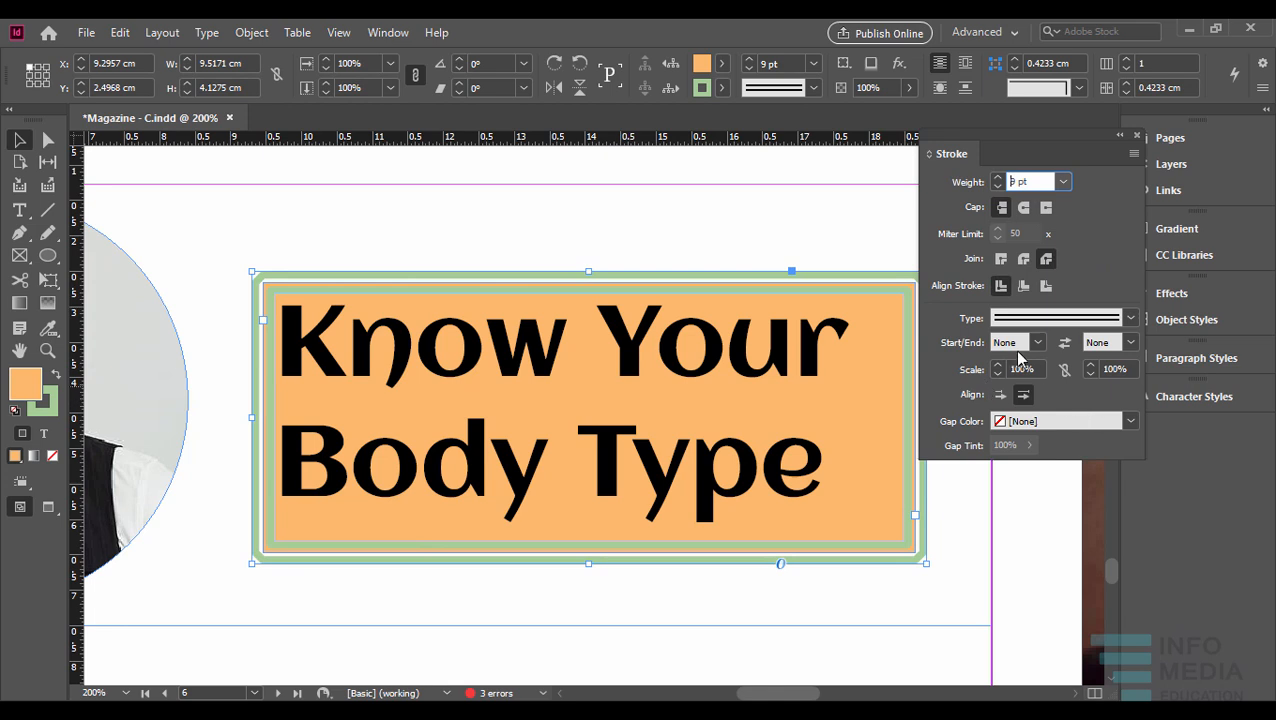
- Change the title text frame's stroke type to Triple
click(1100, 318)
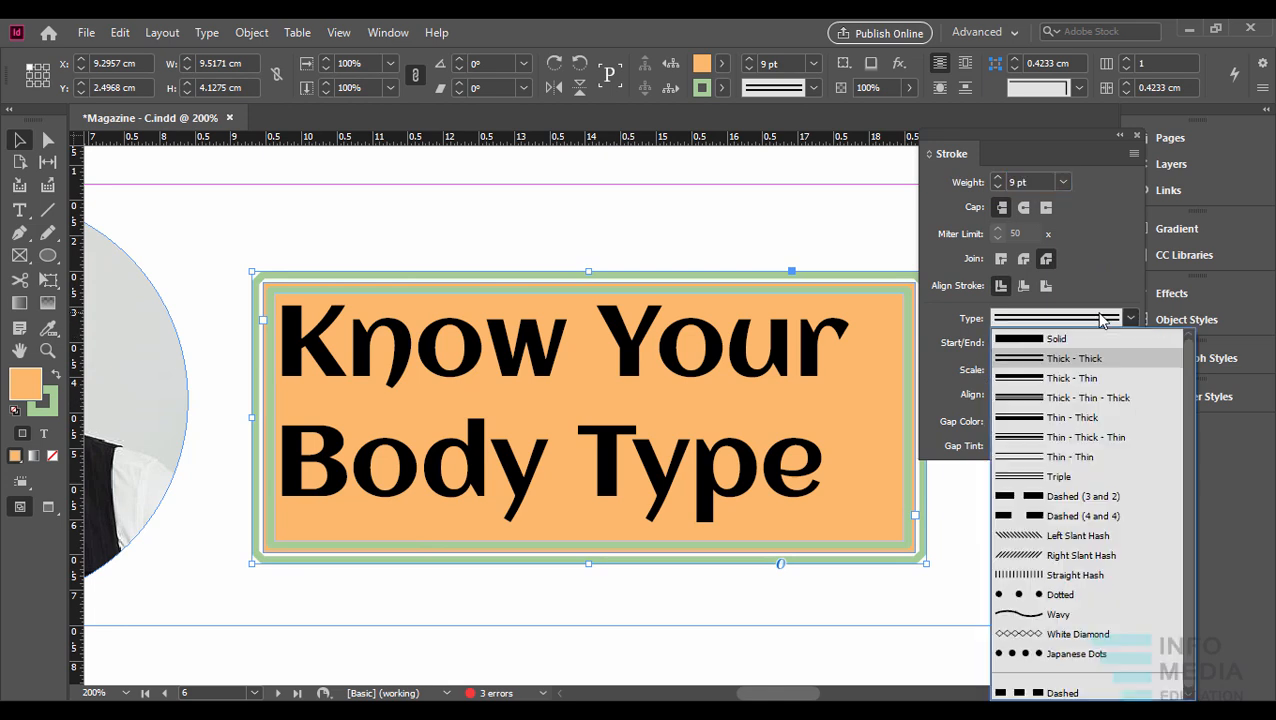
click(1079, 476)
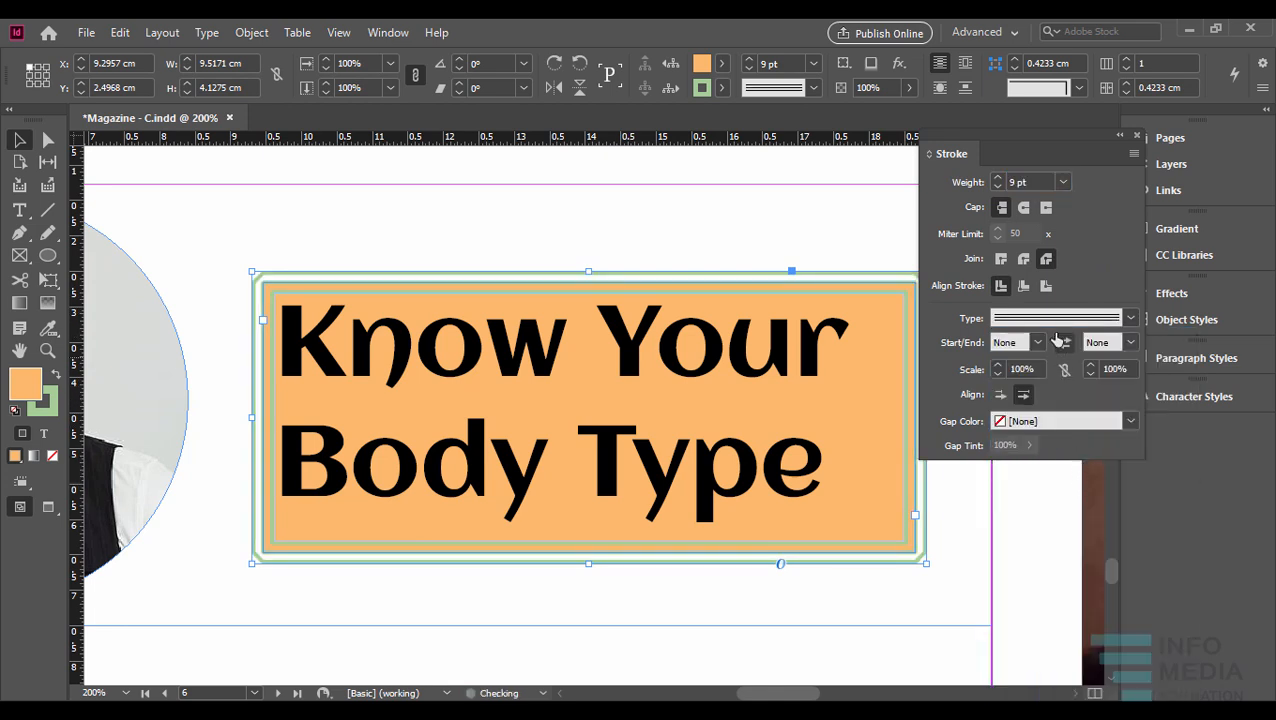
click(1066, 318)
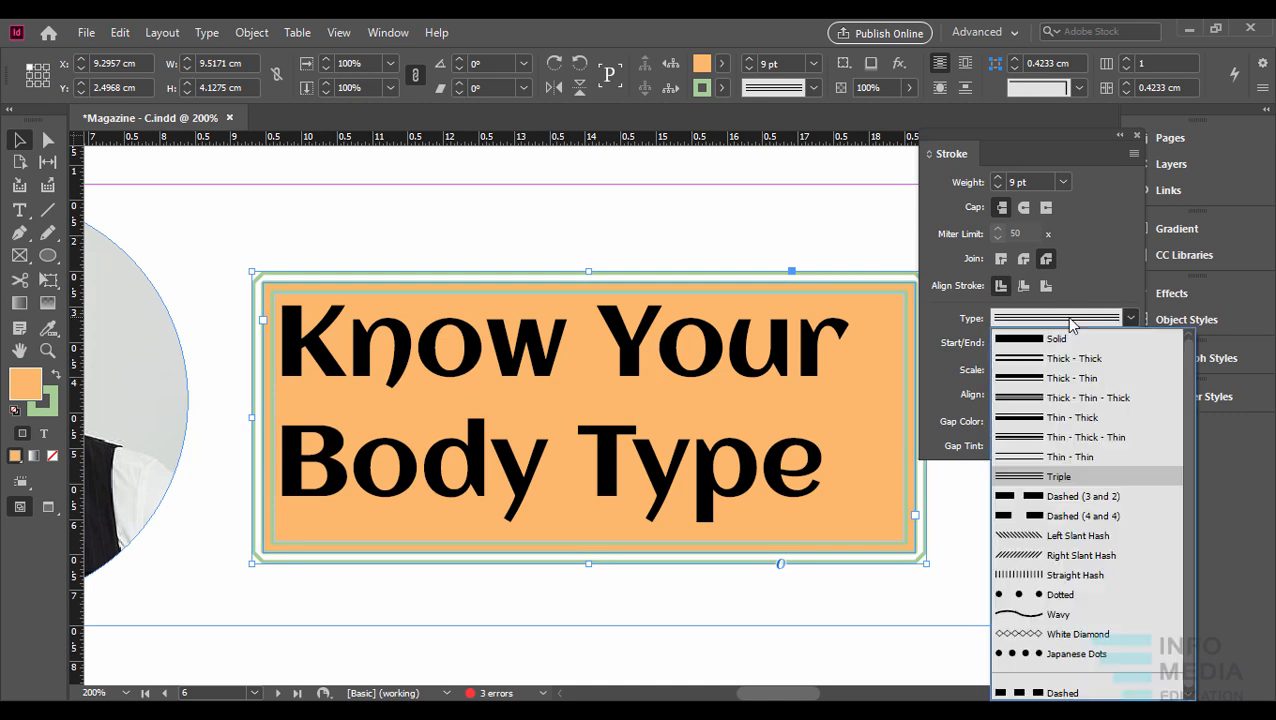
click(1068, 478)
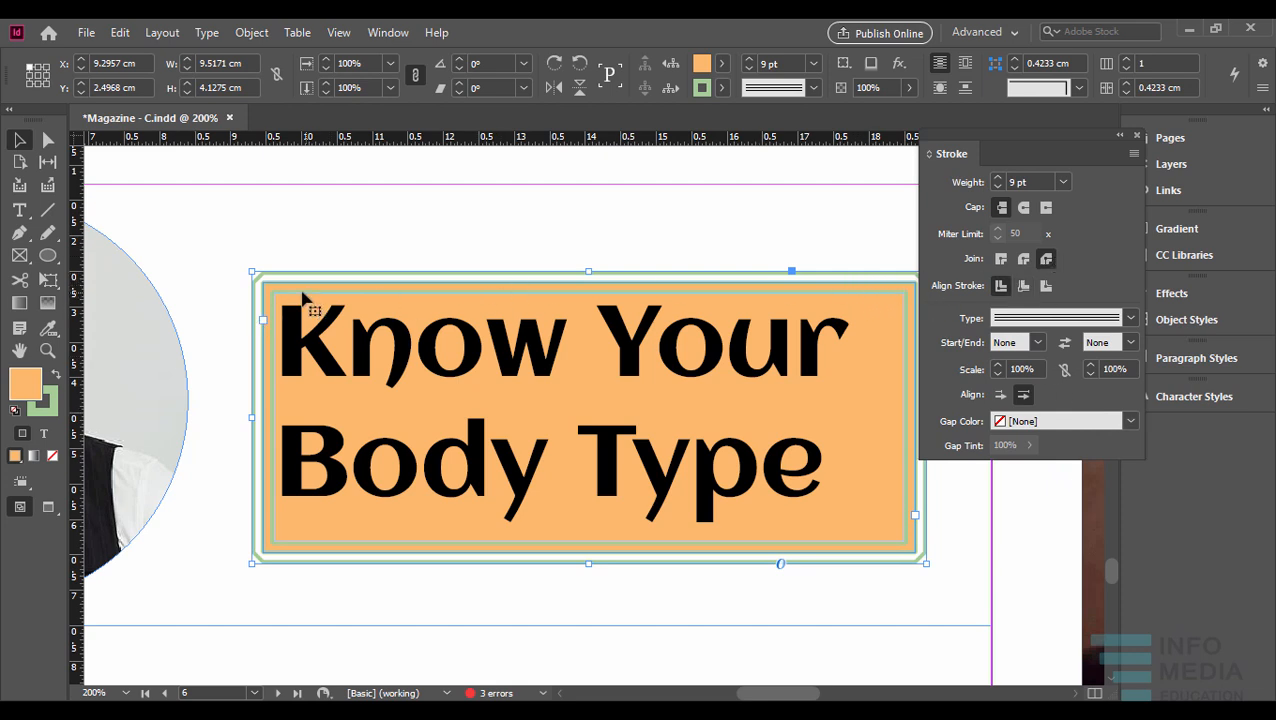
- Try the Miter and Round joins on the title frame's stroke corners, returning to the Bevel join
click(1001, 260)
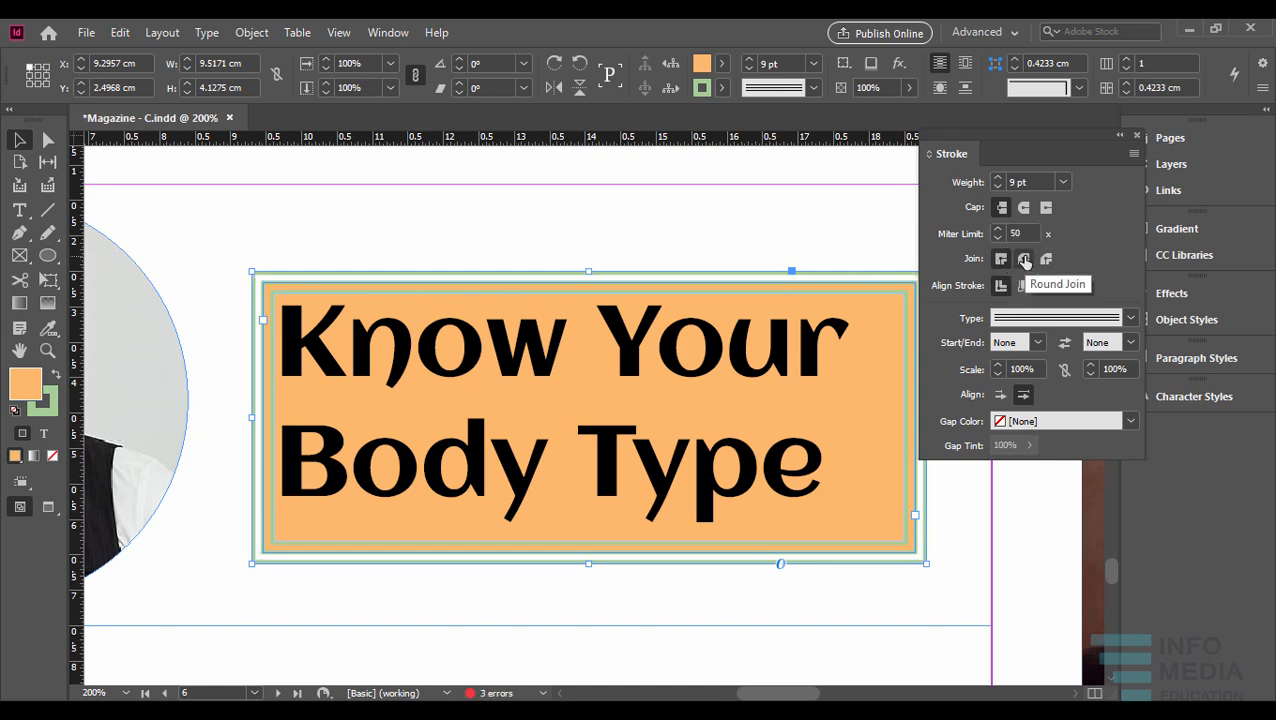
click(1024, 260)
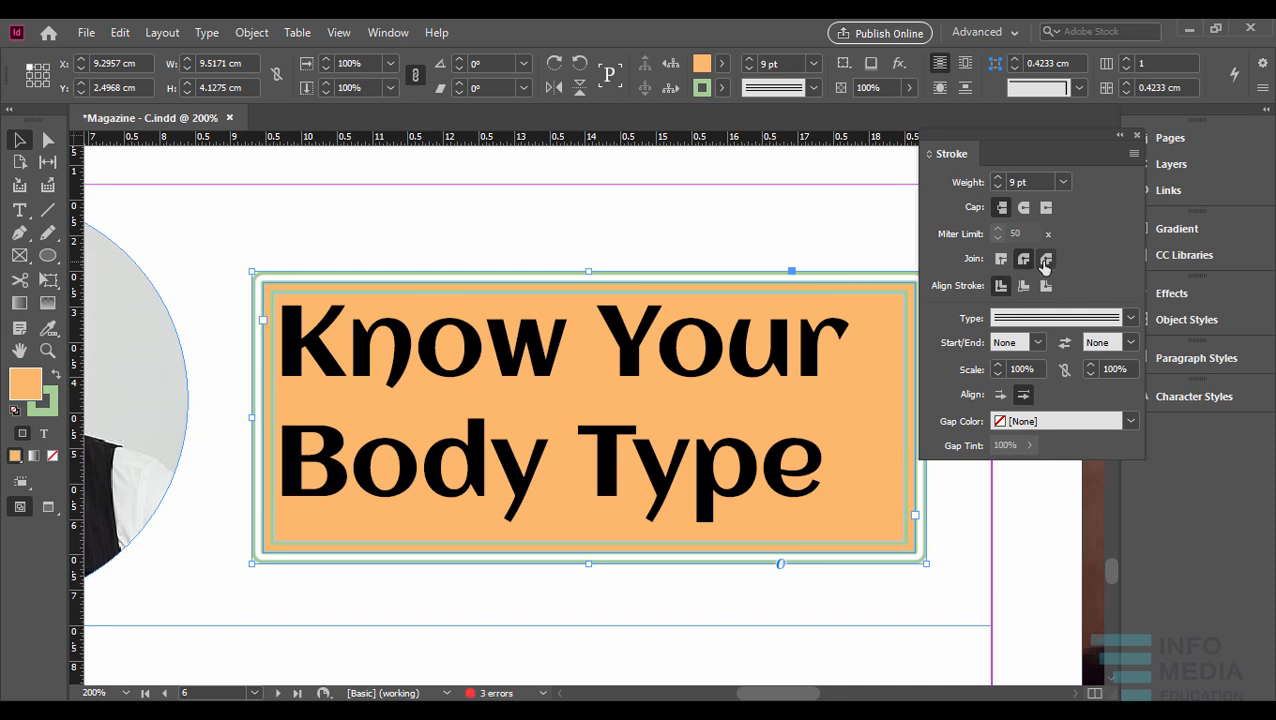
click(1045, 261)
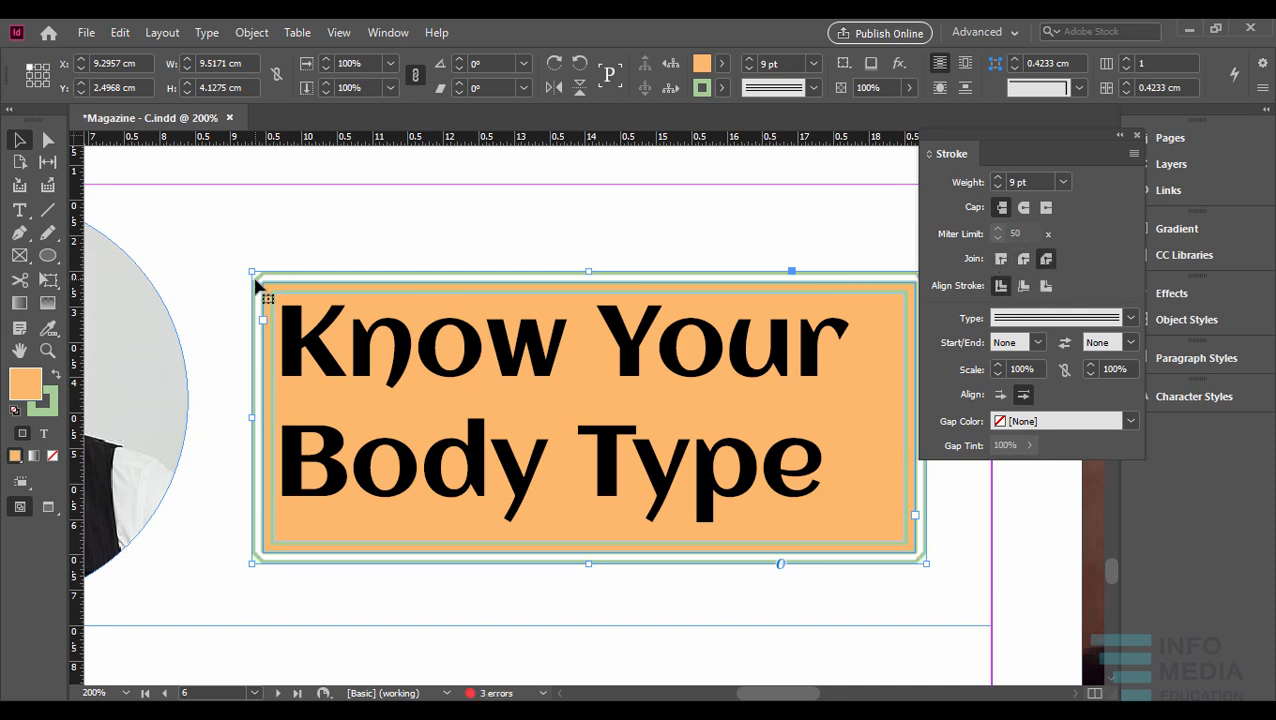
click(1001, 259)
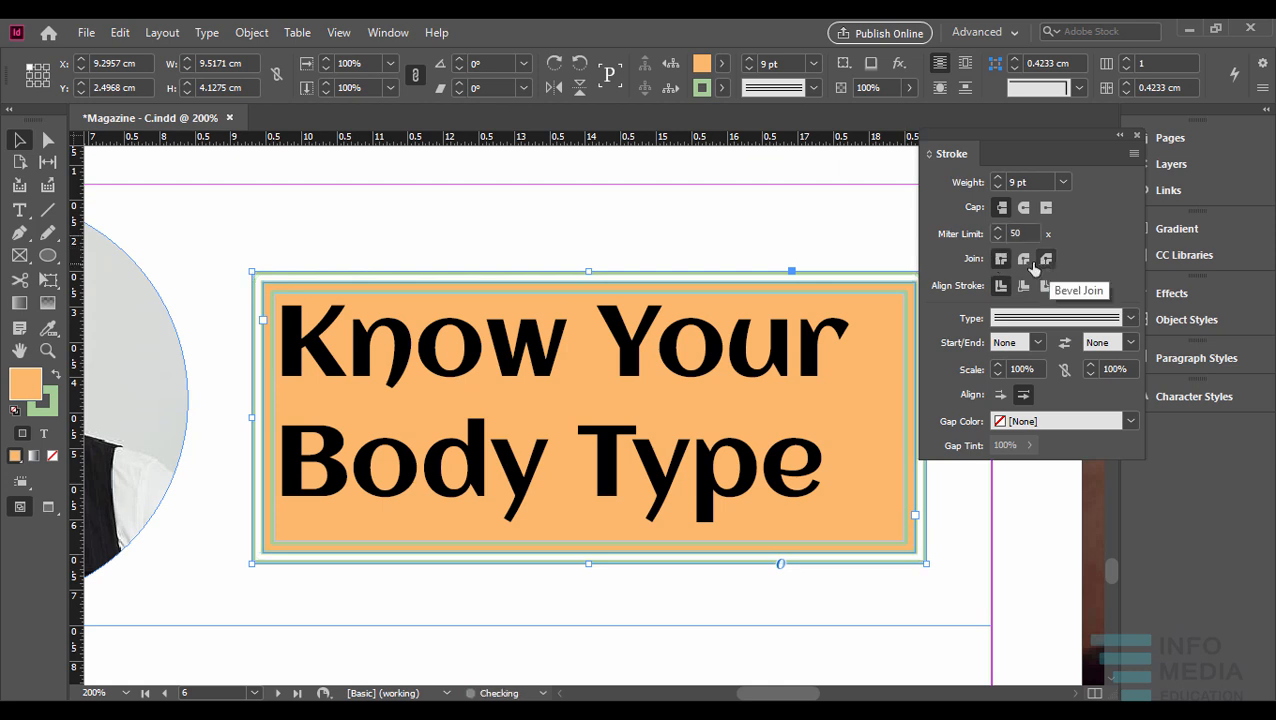
click(1024, 260)
click(1046, 260)
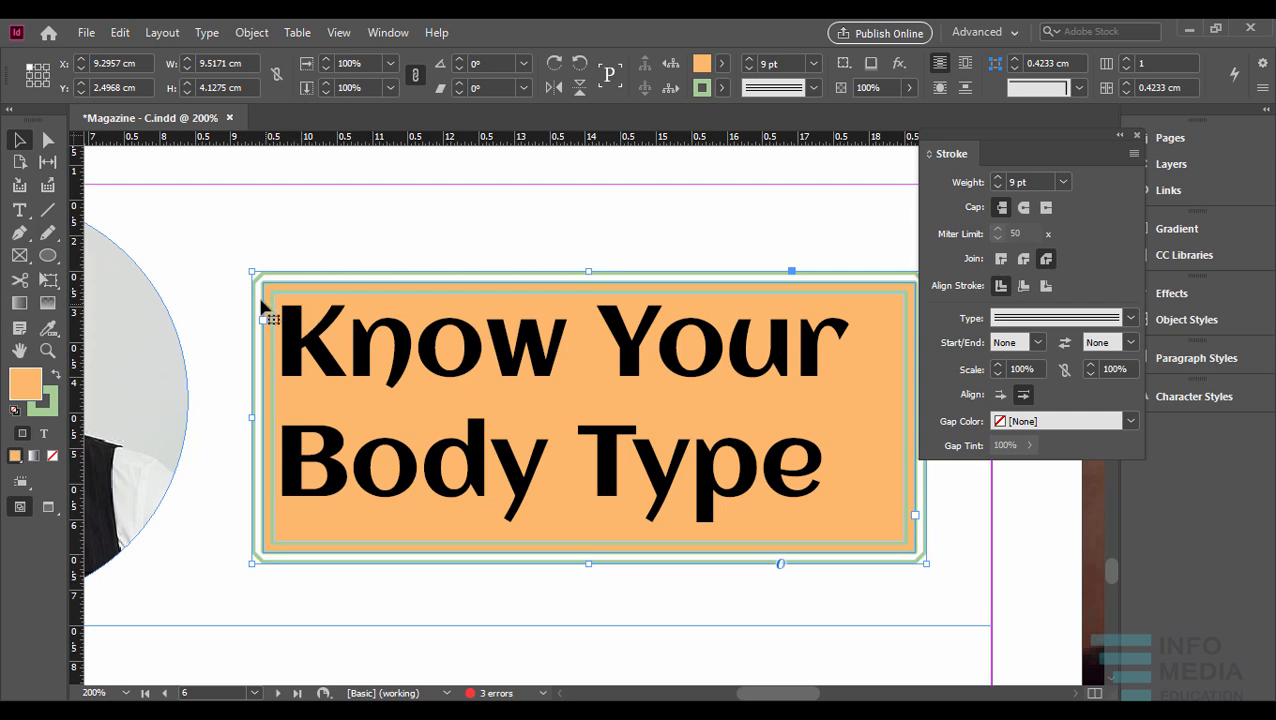
- Try the cyan gap colour C=100 M=0 Y=0 K=0 on the triple stroke and reset the gap colour to None
scroll(261, 302, up, 2)
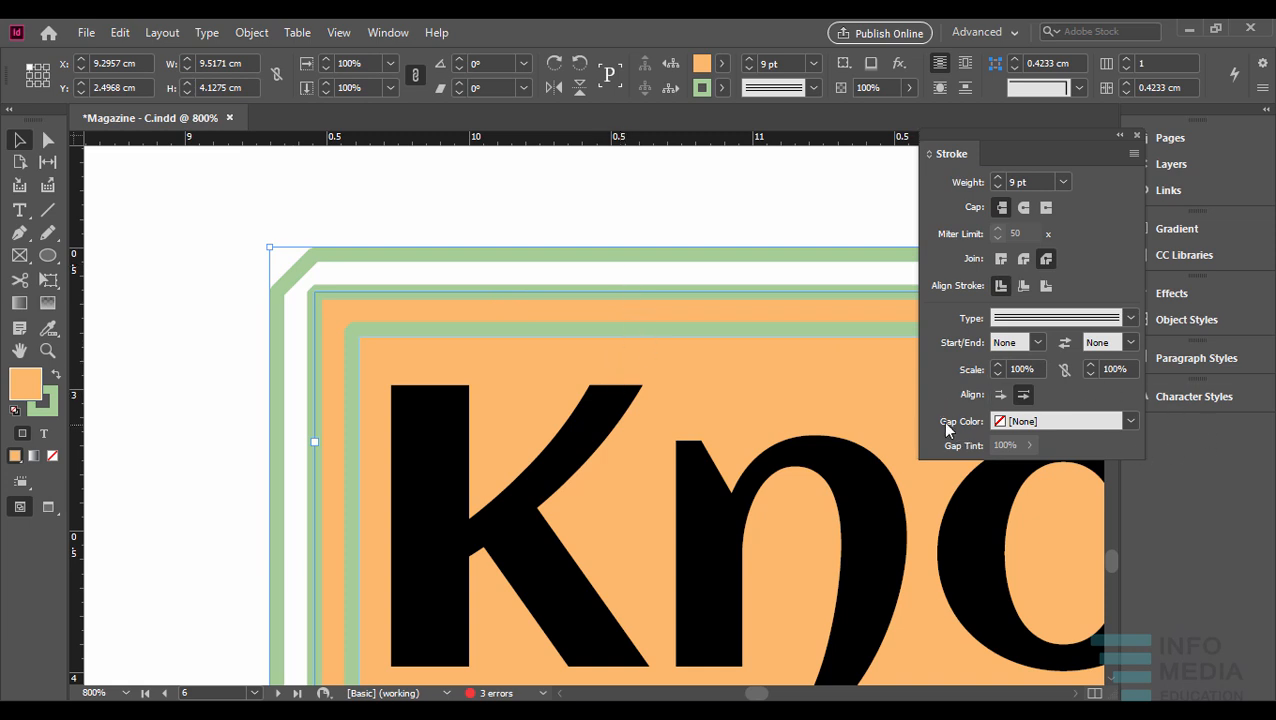
click(1134, 421)
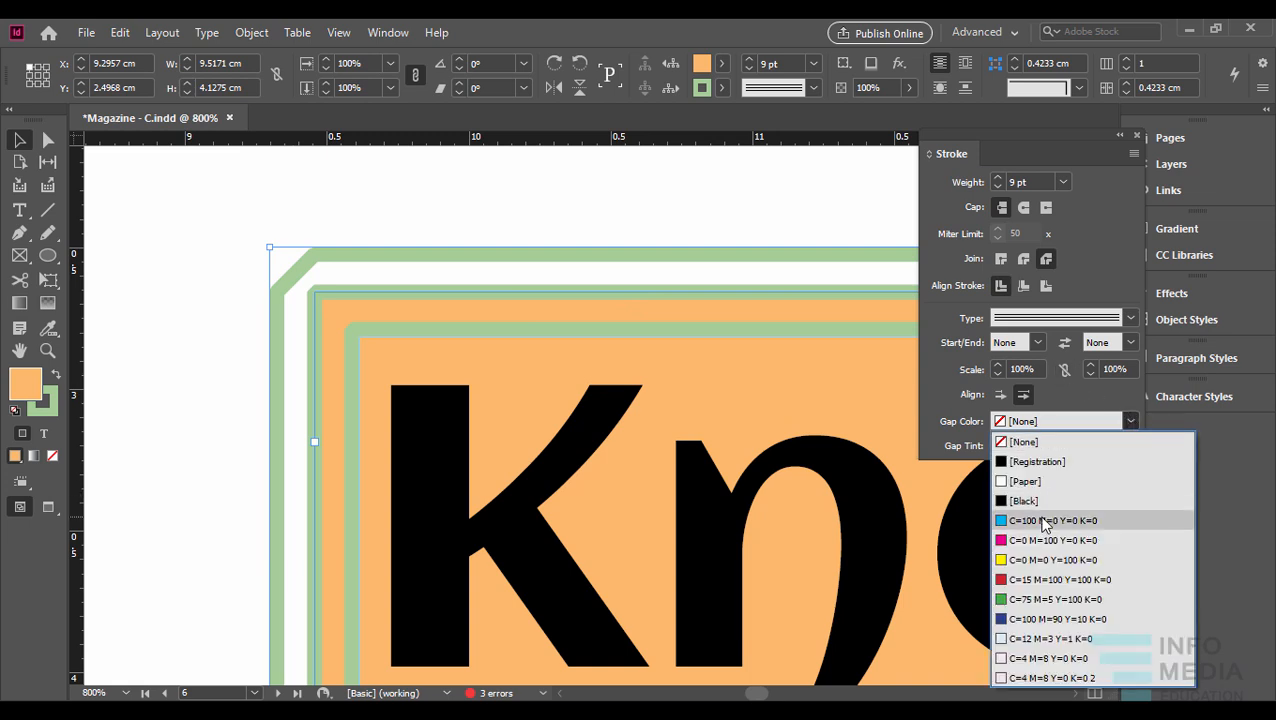
click(1045, 521)
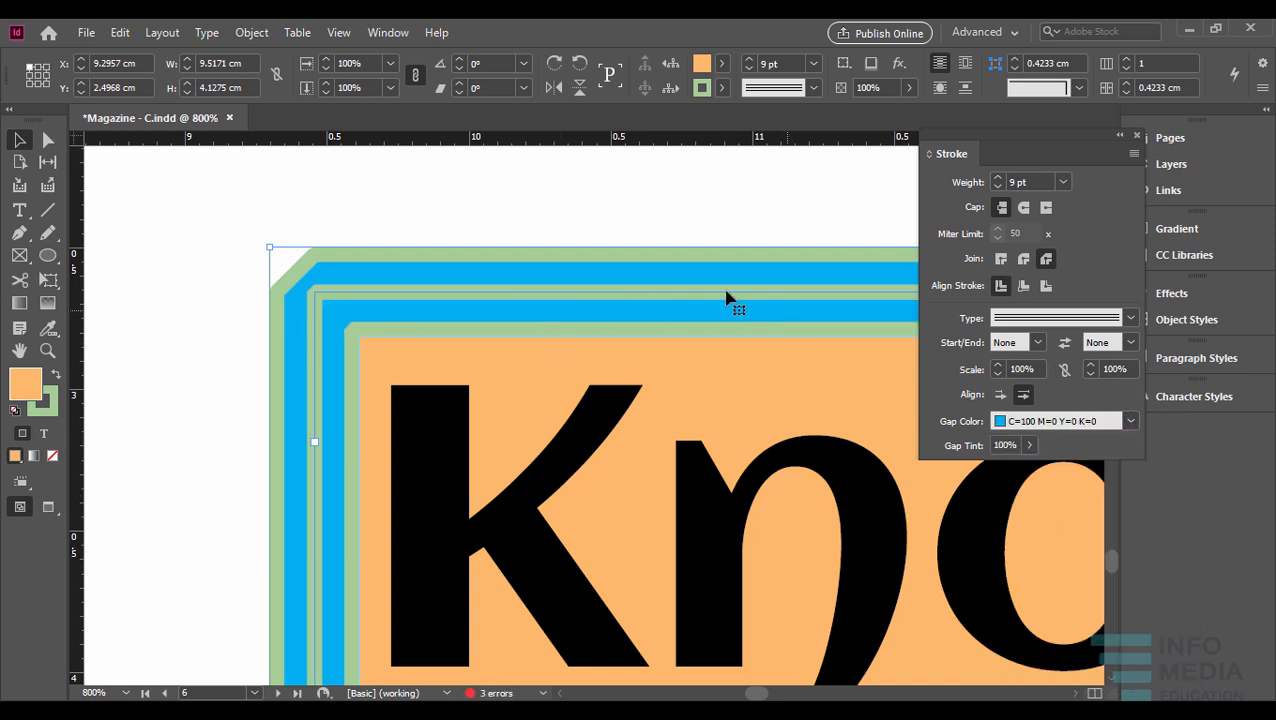
scroll(711, 293, down, 3)
drag(785, 327, 621, 285)
click(1130, 421)
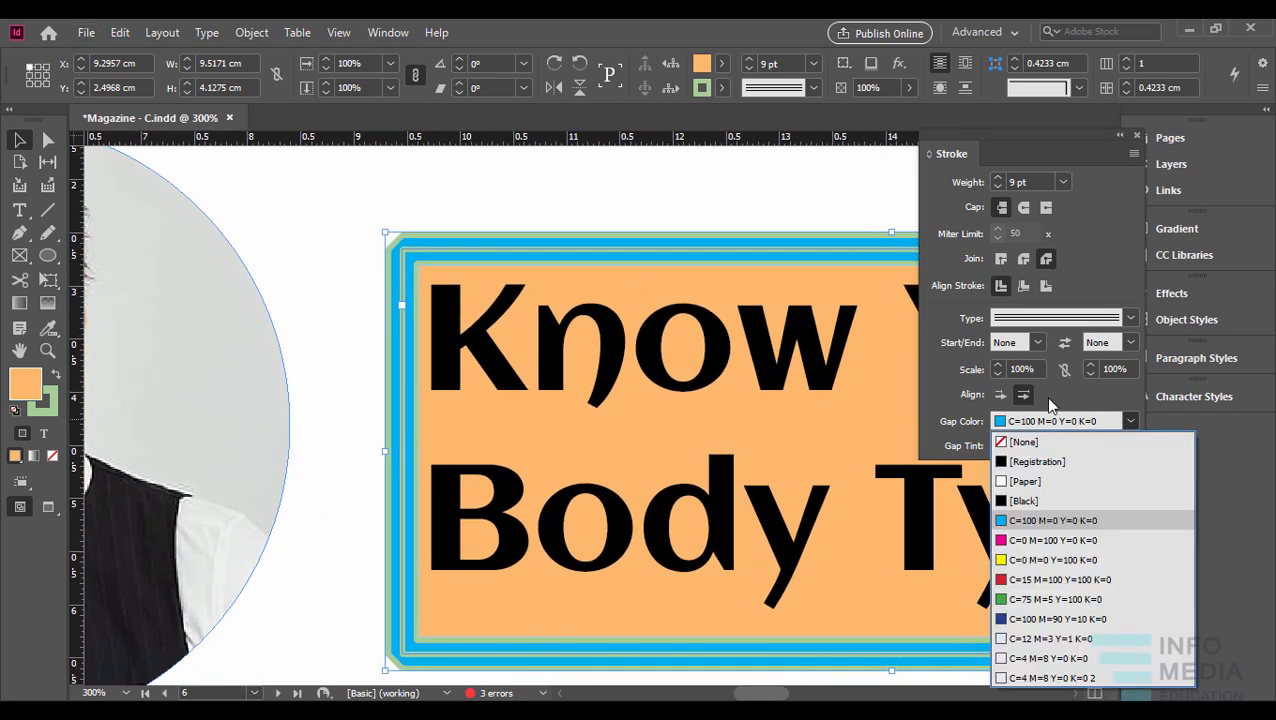
click(1023, 443)
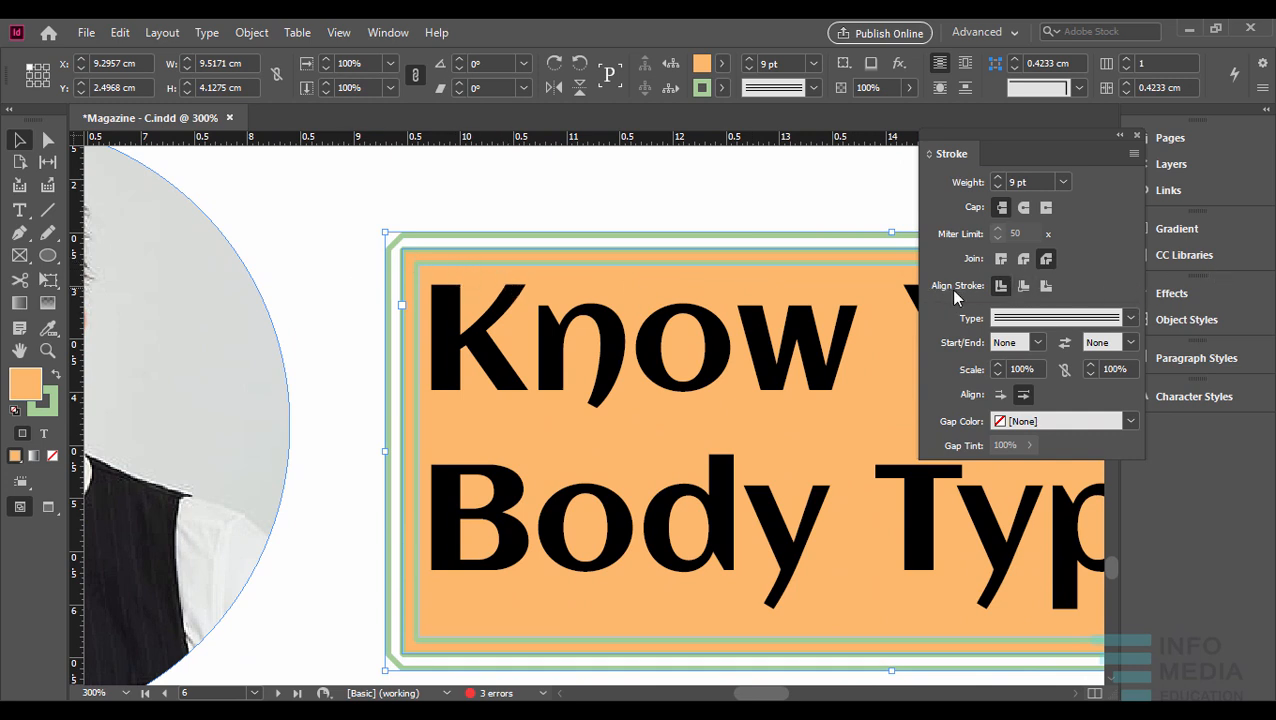
- Try aligning the title frame's stroke outside, and give it a Miter join with the stroke aligned to the inside
click(1024, 287)
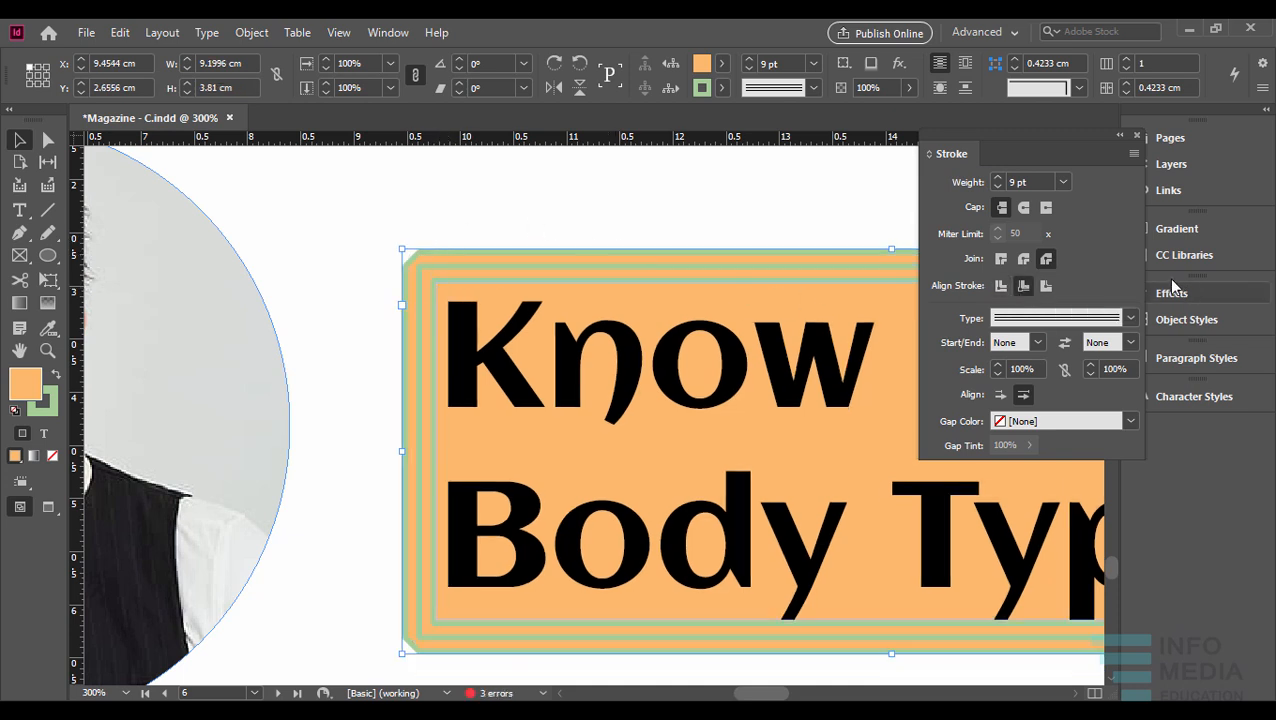
click(1045, 287)
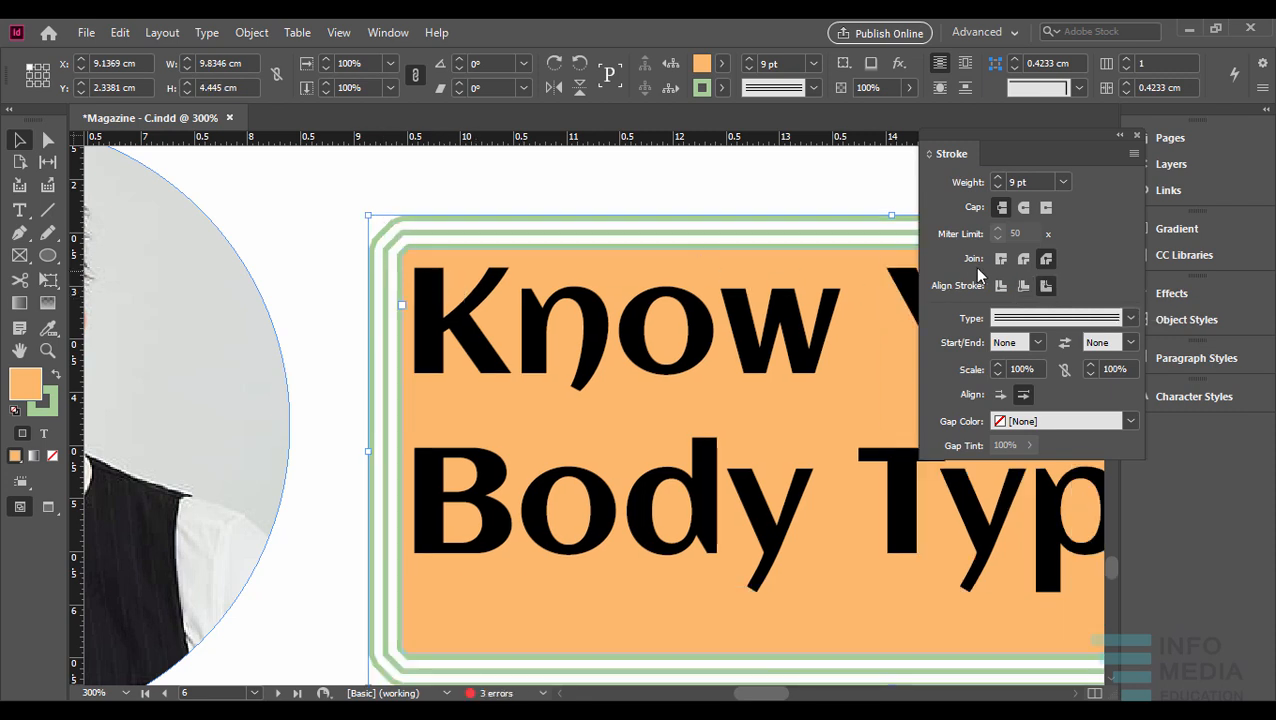
click(1001, 260)
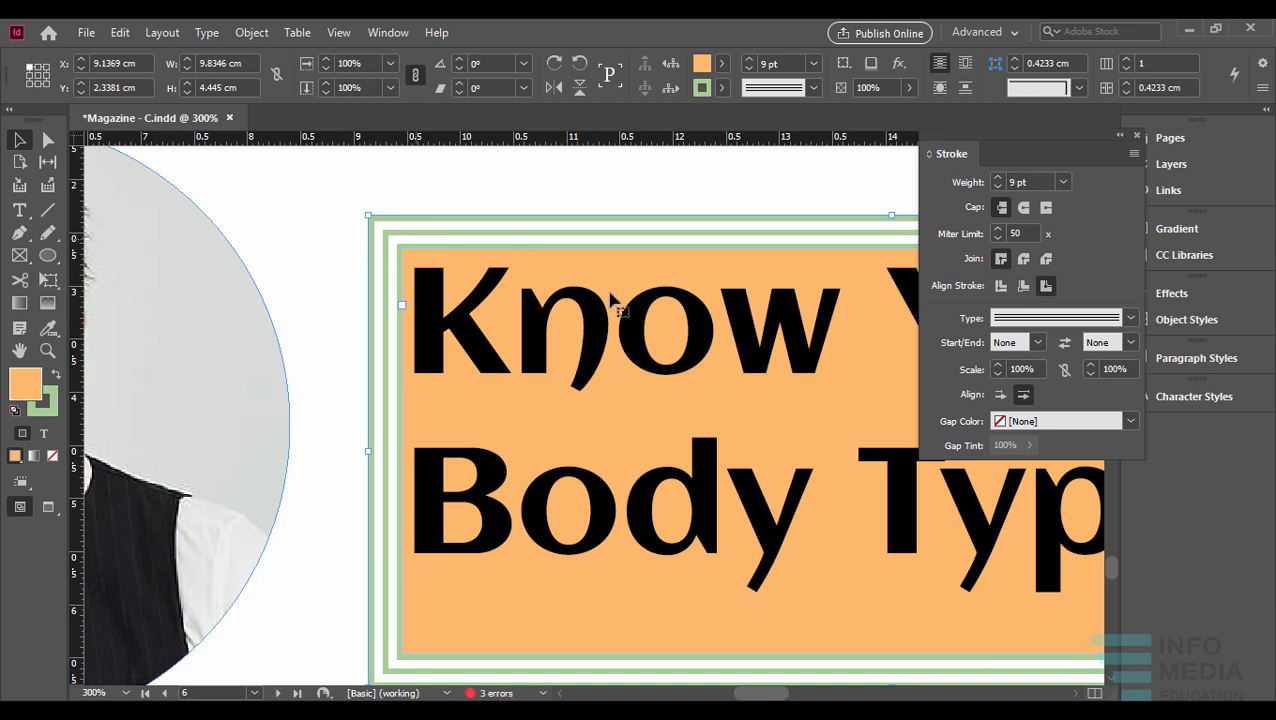
click(1023, 286)
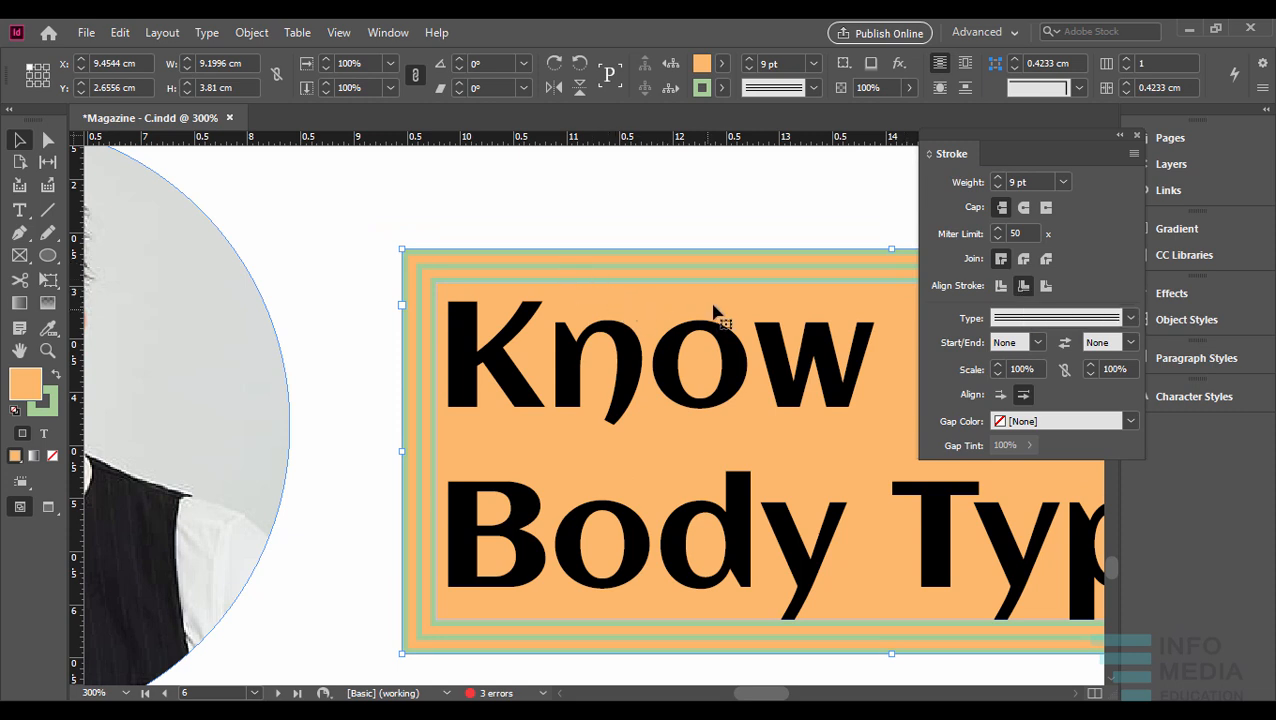
- Draw a horizontal line about 8.34 cm long in the blank space between the title frame and the large photo
scroll(712, 297, down, 2)
drag(740, 302, 673, 330)
scroll(643, 303, up, 1)
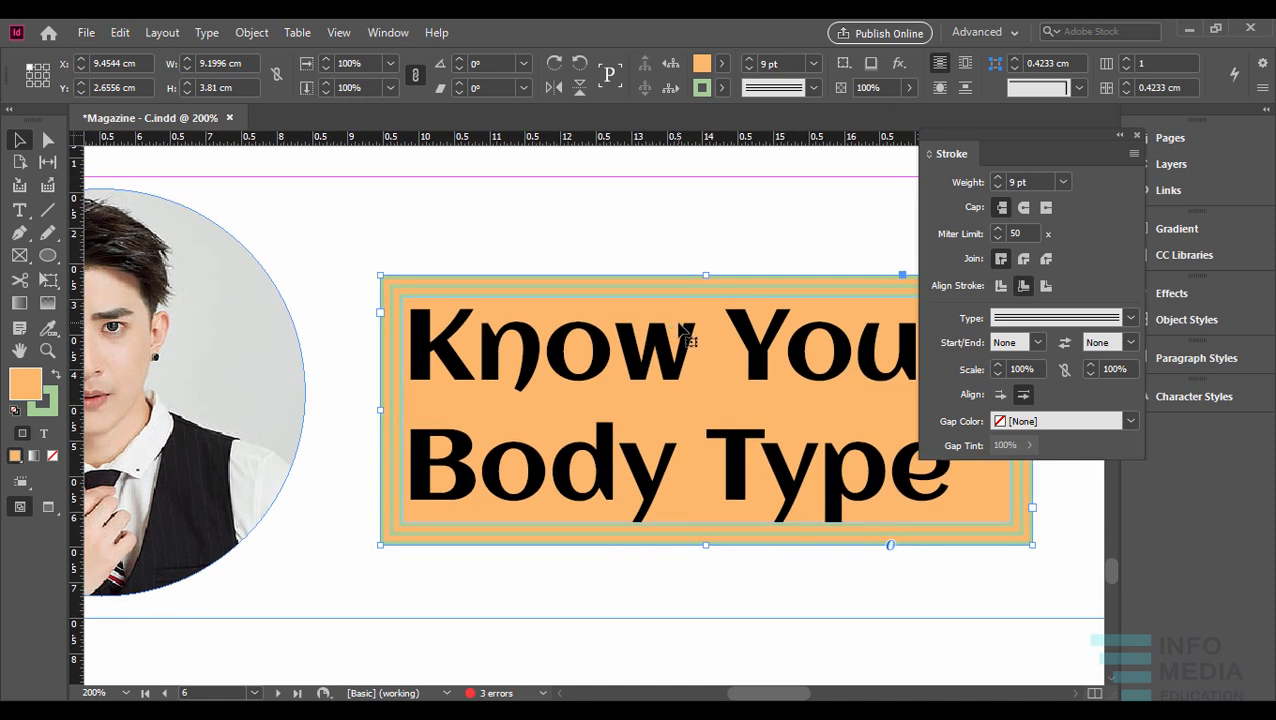
scroll(684, 330, down, 1)
drag(641, 396, 646, 183)
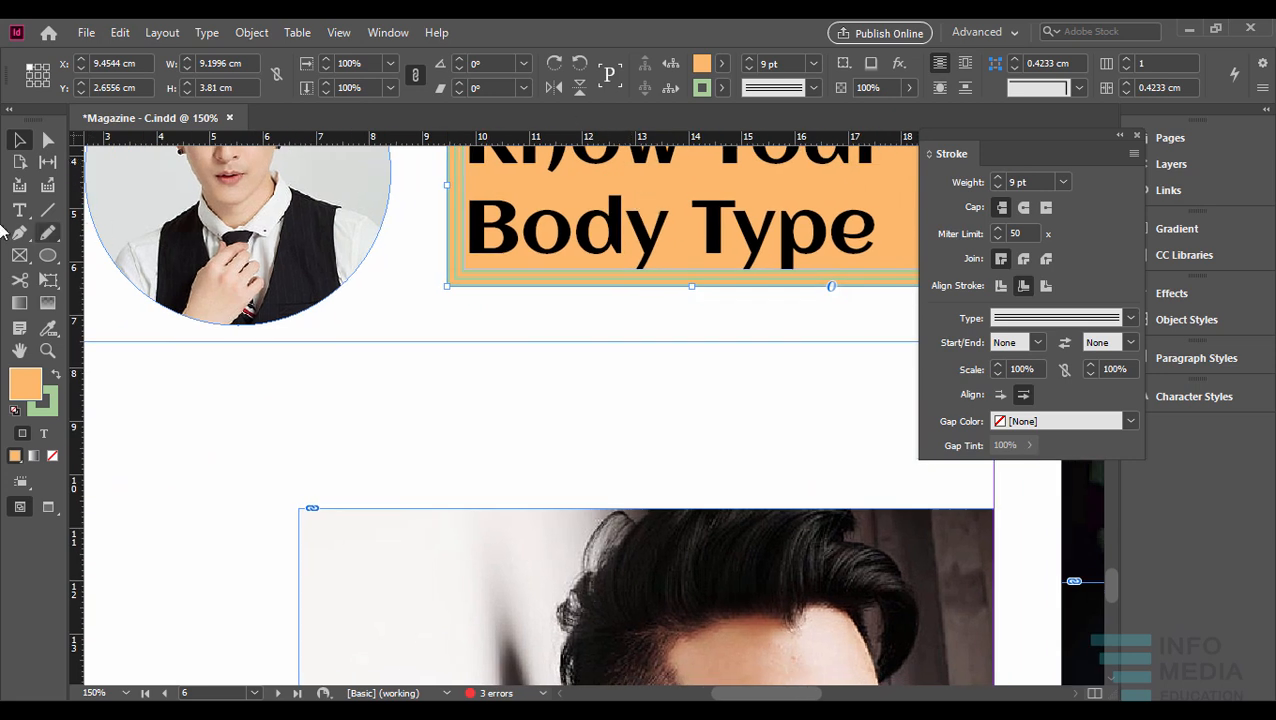
click(45, 210)
drag(327, 397, 771, 397)
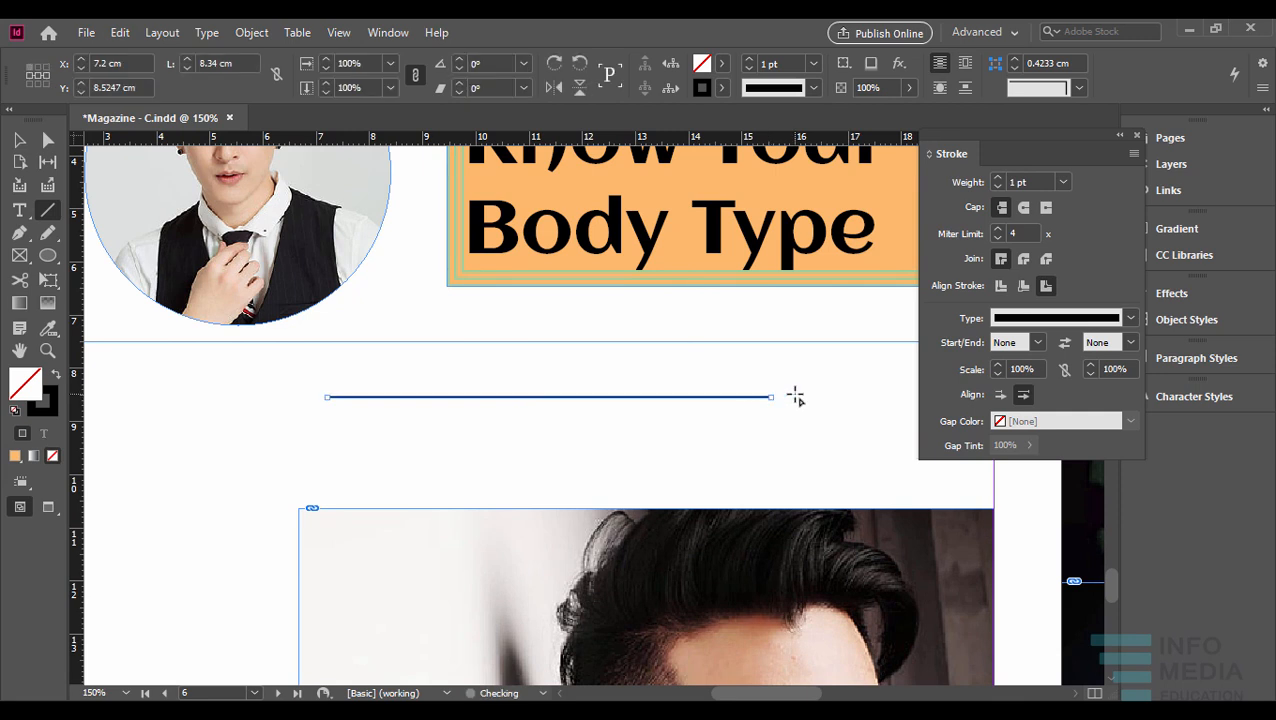
- Set the new line's stroke weight to 10 pt
key(ctrl+equal)
drag(618, 379, 681, 401)
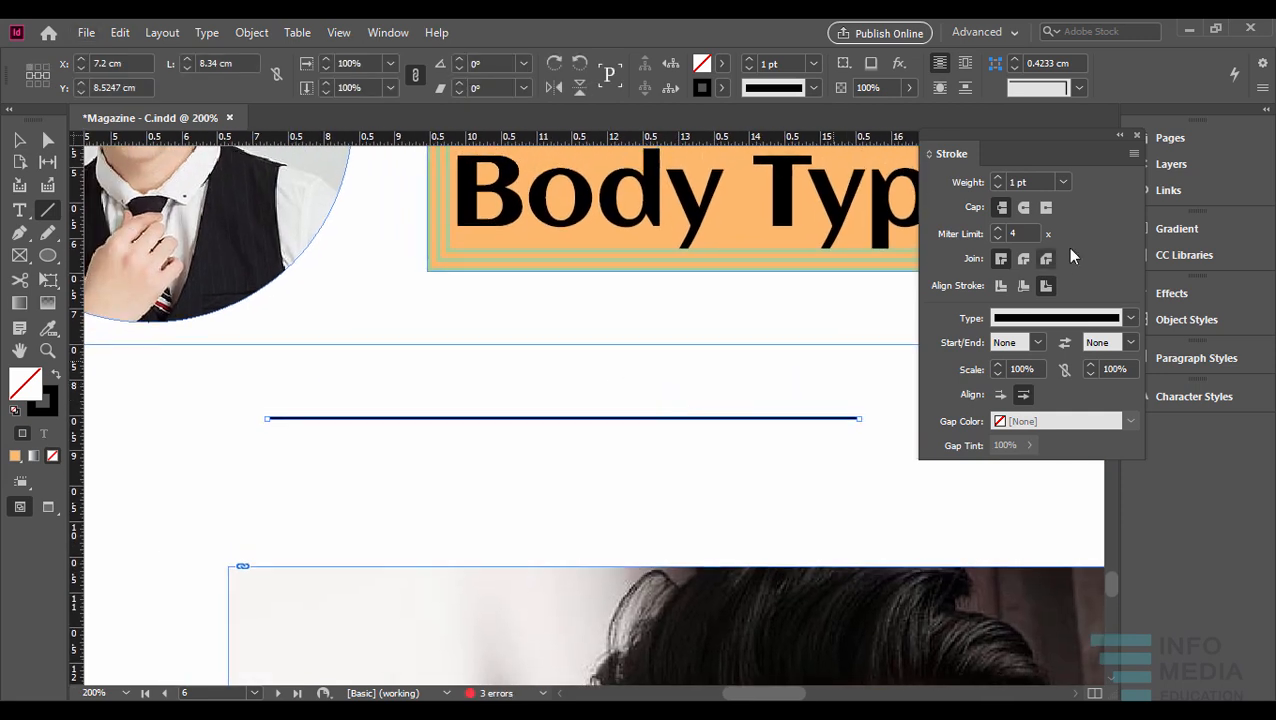
click(998, 177)
click(998, 177)
click(998, 177)
click(998, 177)
click(998, 177)
click(998, 177)
click(998, 177)
click(998, 177)
click(998, 177)
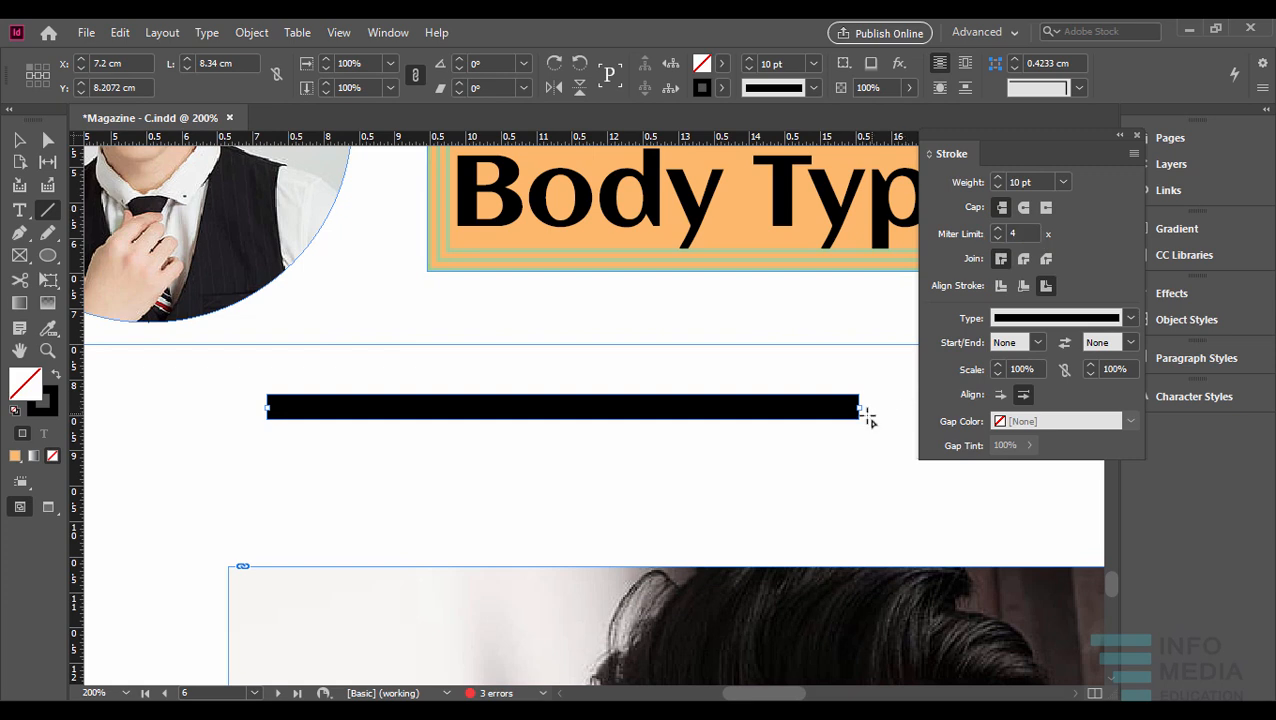
- Try the Round and Projecting caps on the line's ends, returning to the Butt cap
click(1023, 207)
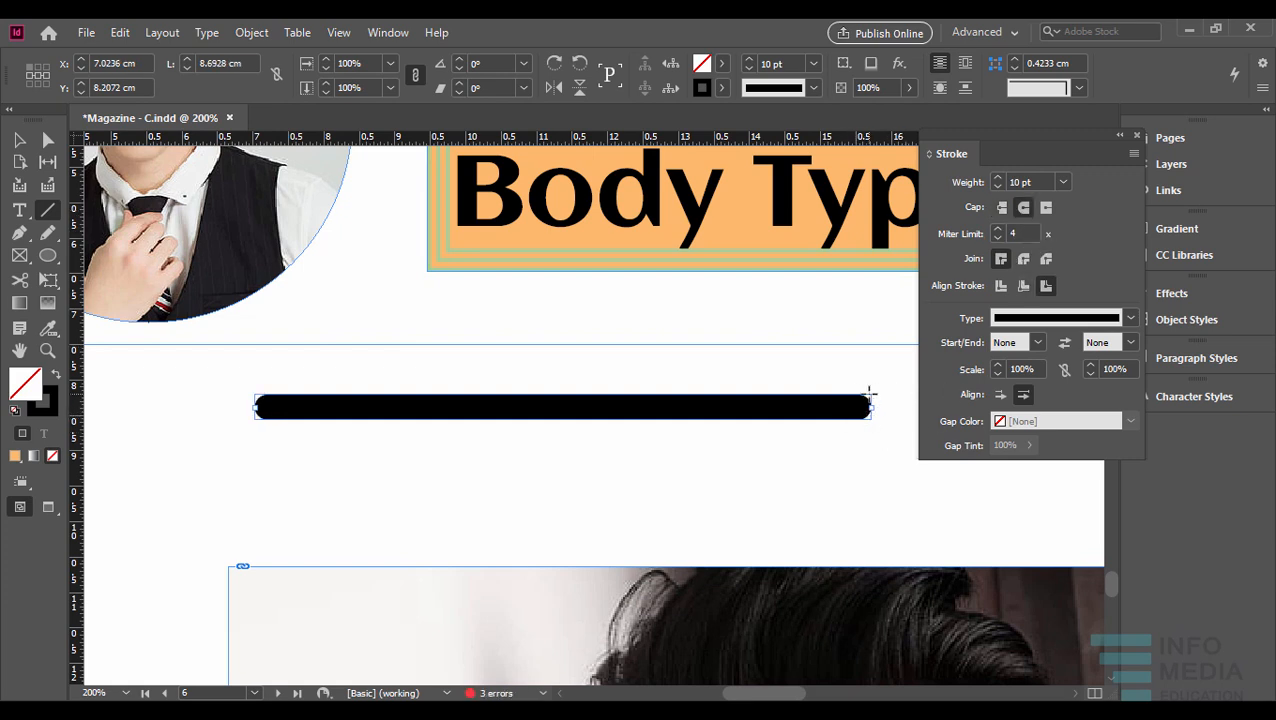
click(1047, 208)
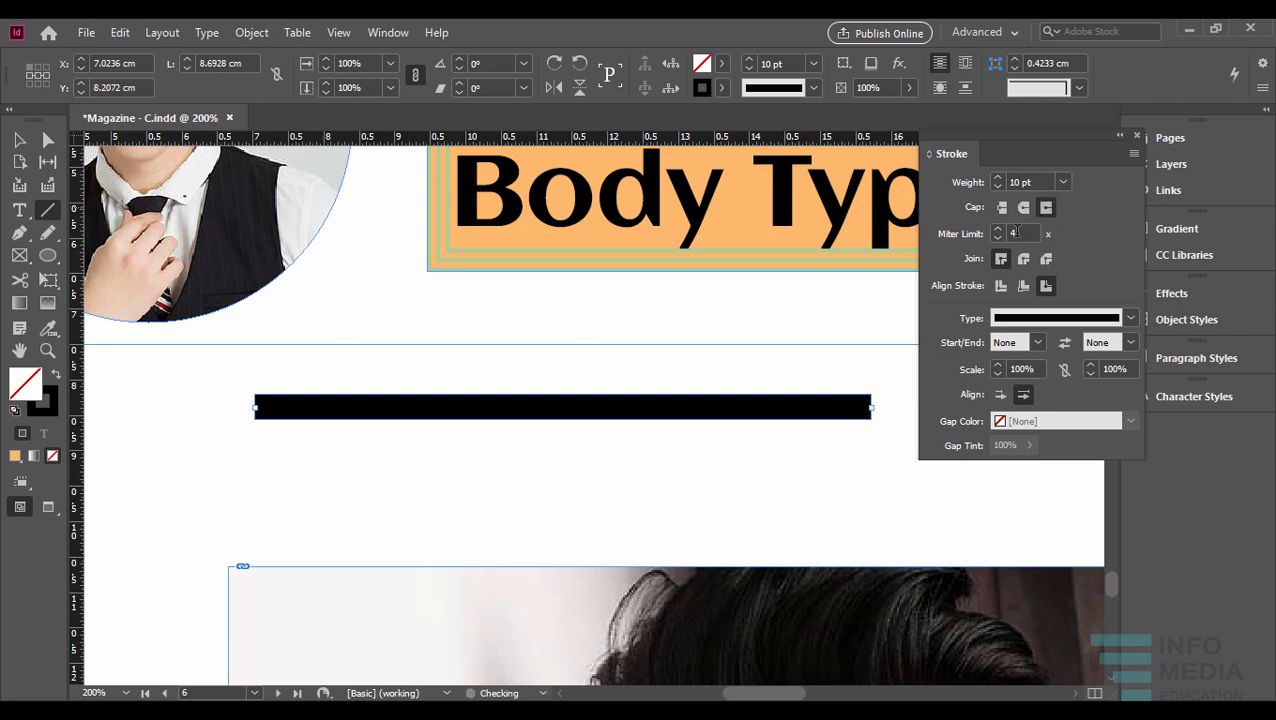
key(v)
click(858, 414)
click(858, 414)
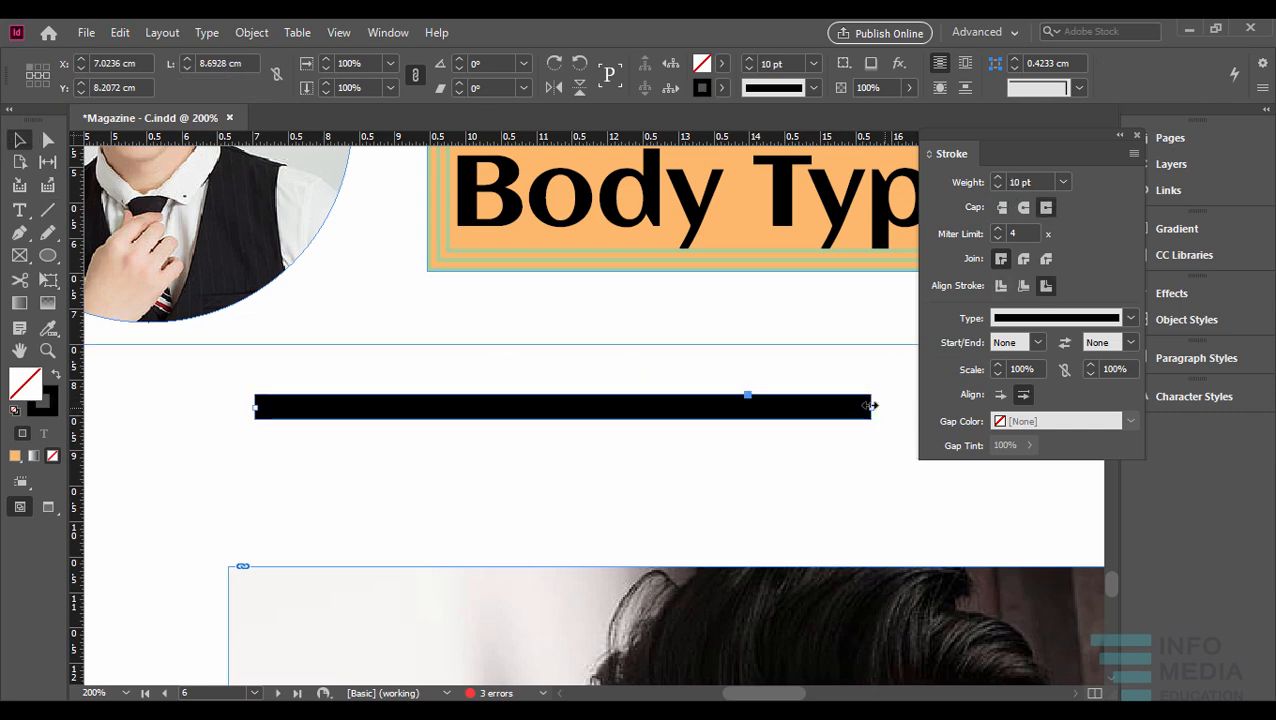
click(1004, 209)
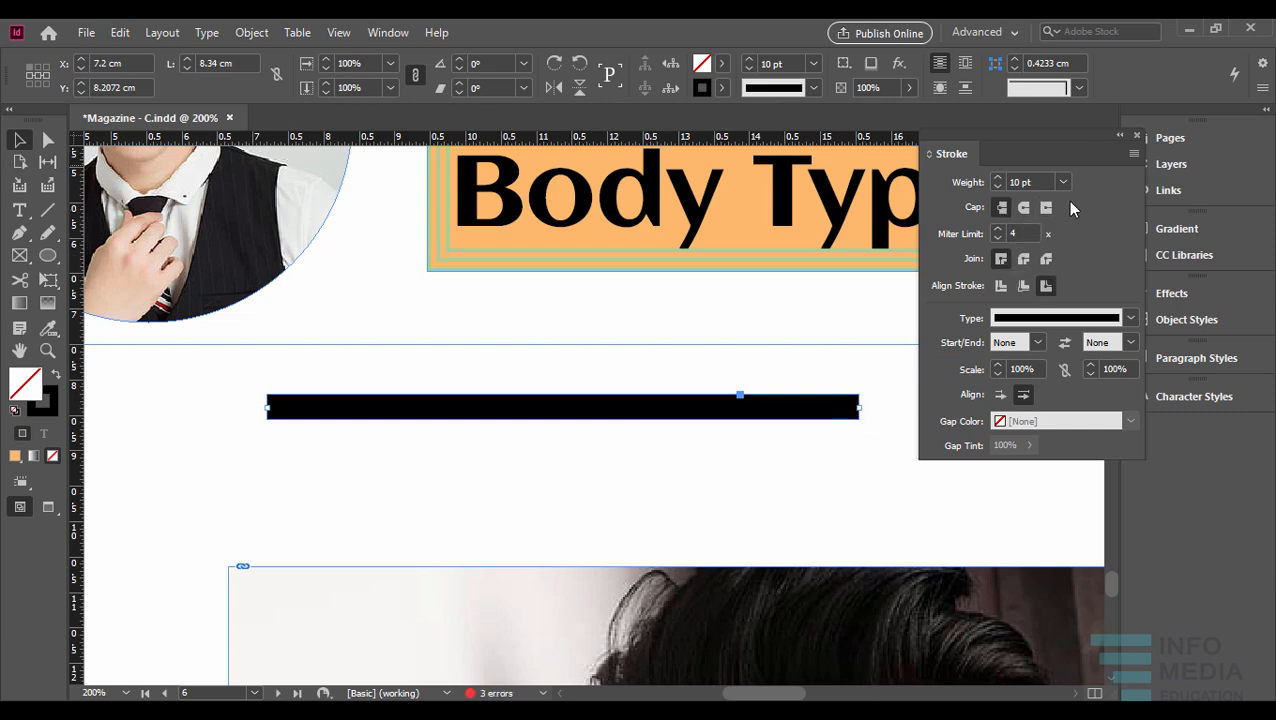
click(1047, 210)
click(1002, 208)
- Move the line with the Direct Selection tool to about X 5.46 cm, Y 9.19 cm
click(47, 140)
drag(316, 414, 485, 334)
drag(706, 336, 415, 477)
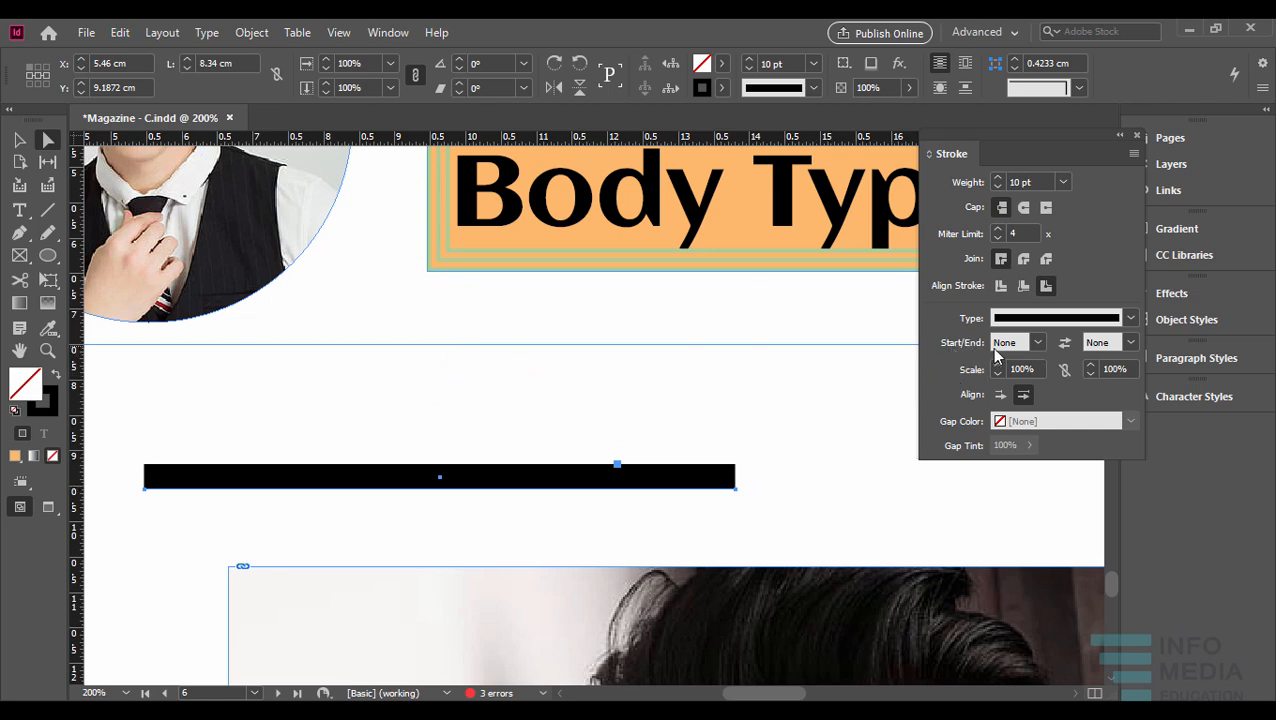
- Try a Triangle arrowhead at the end of the line and replace it with the Simple arrowhead
click(1130, 343)
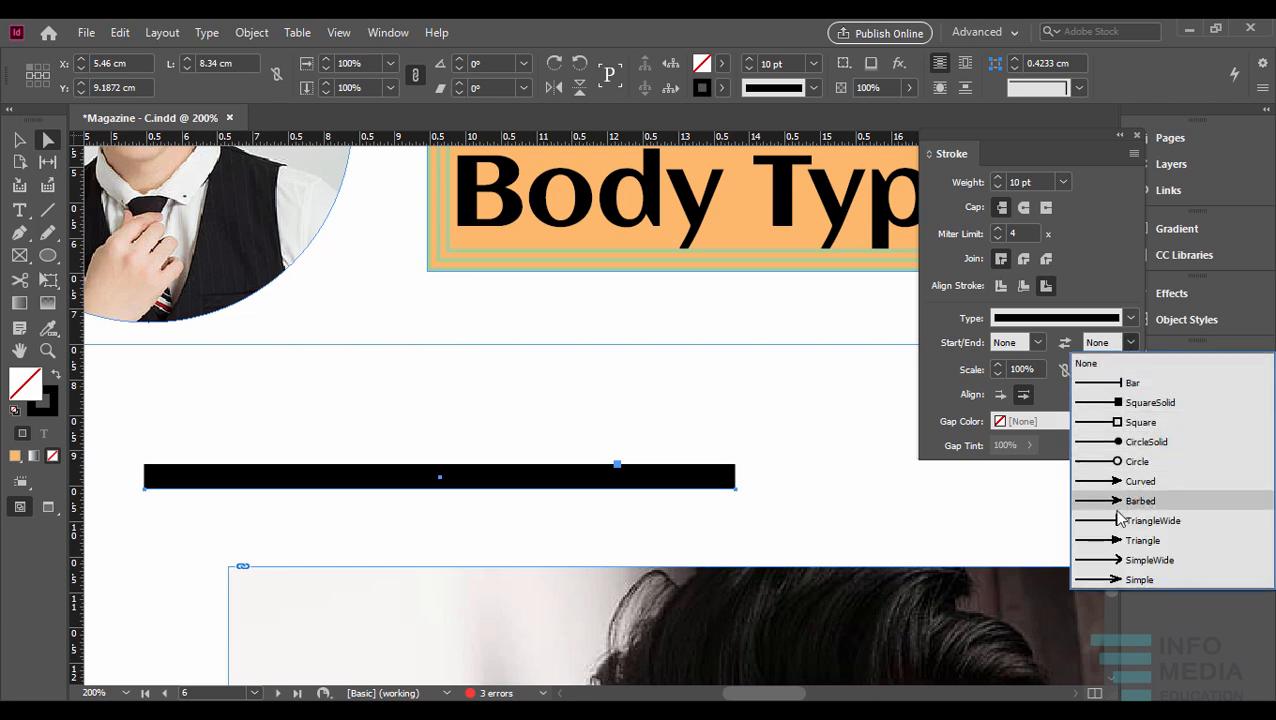
click(1130, 541)
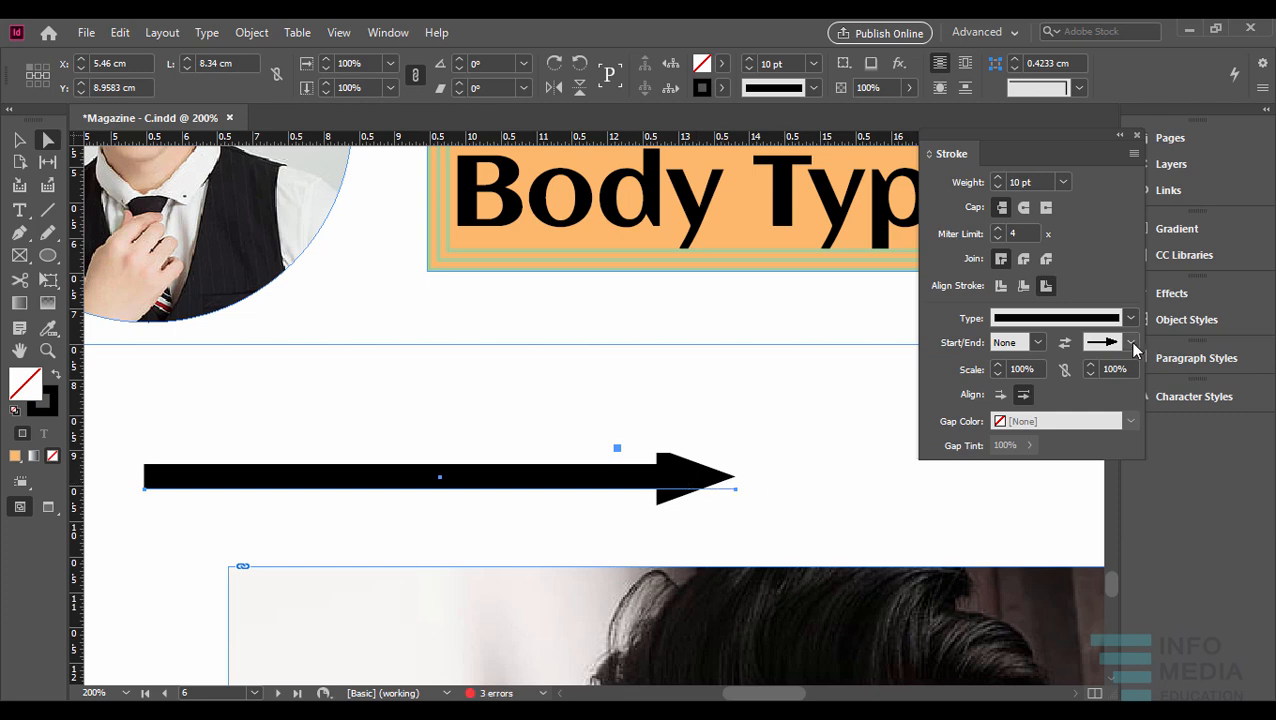
click(1133, 343)
click(1117, 573)
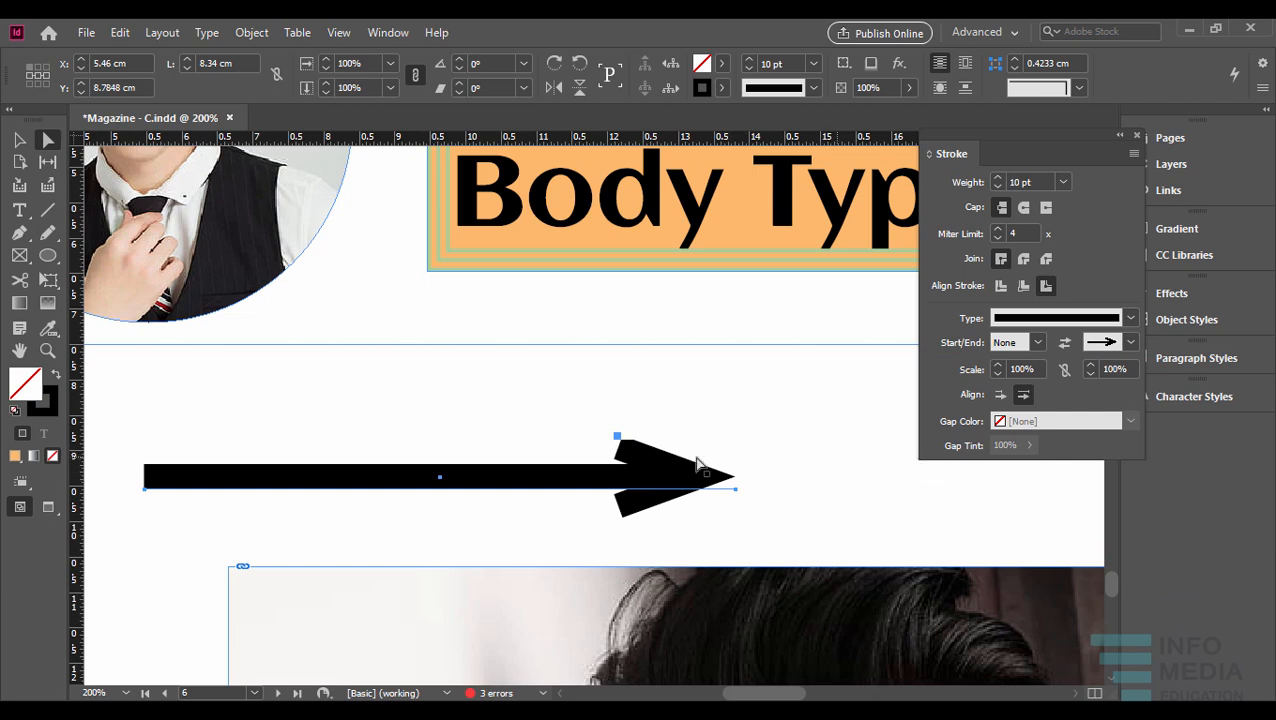
- Enlarge the arrowhead at the end of the line to a scale of 122%
click(1092, 368)
click(1092, 368)
click(1092, 368)
click(1092, 368)
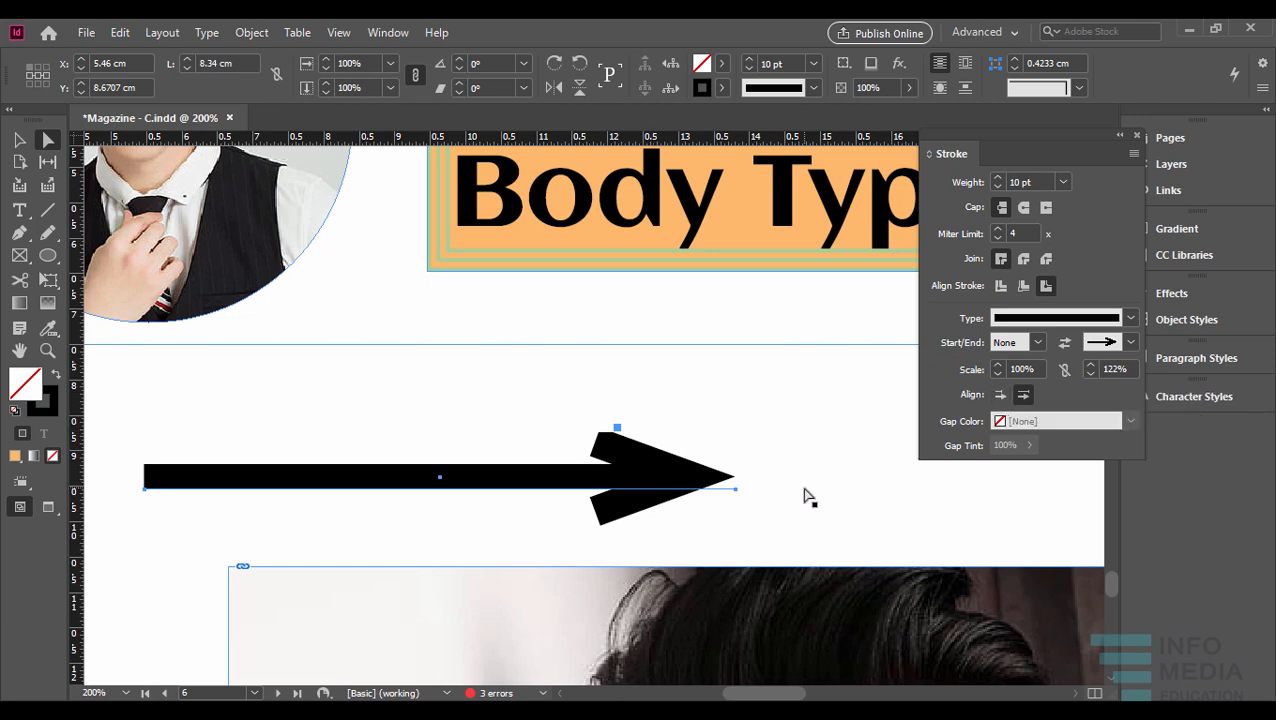
- Try extending the arrow tip beyond the end of the path, returning to placing the tip at the path's end
click(1002, 396)
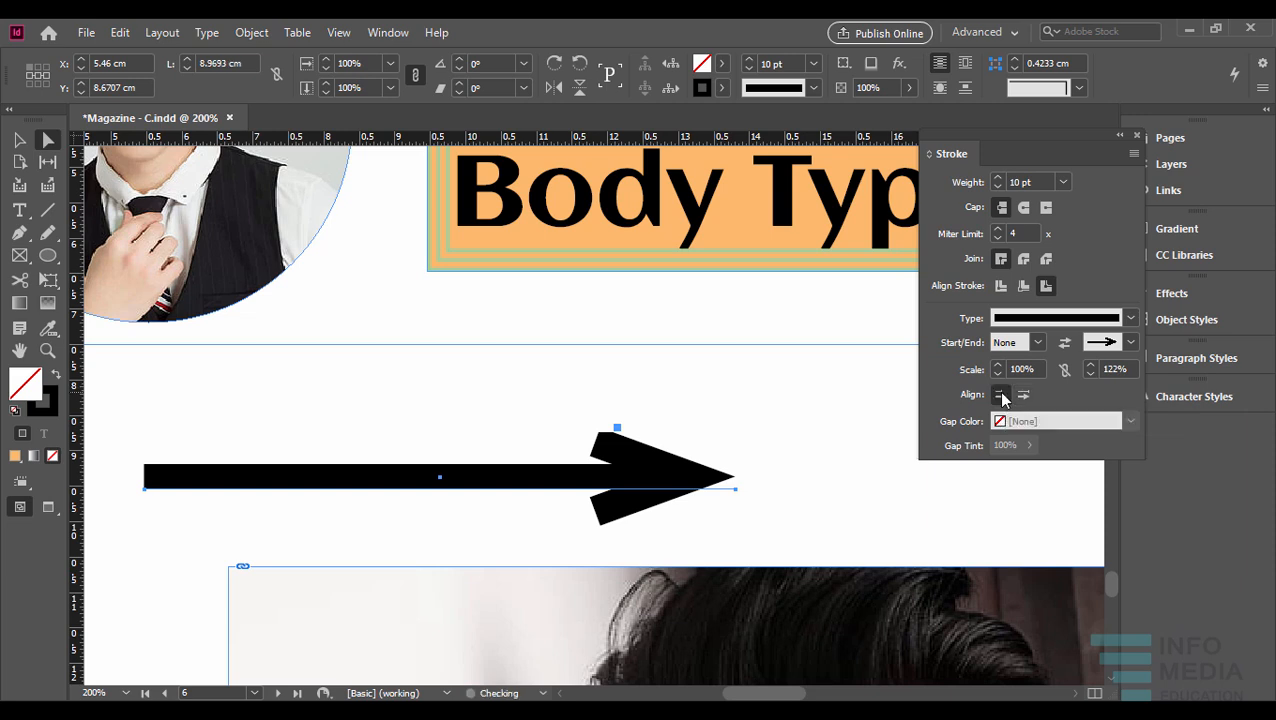
click(1022, 397)
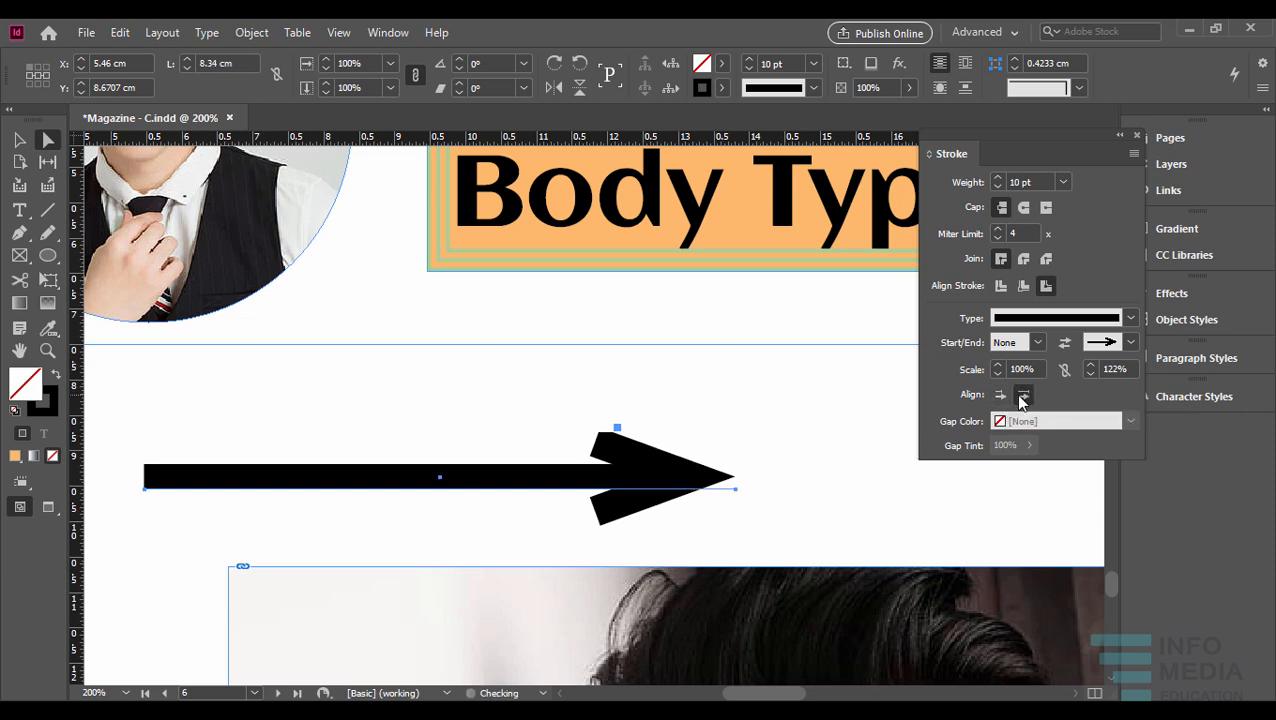
click(1002, 396)
click(1022, 396)
click(1002, 396)
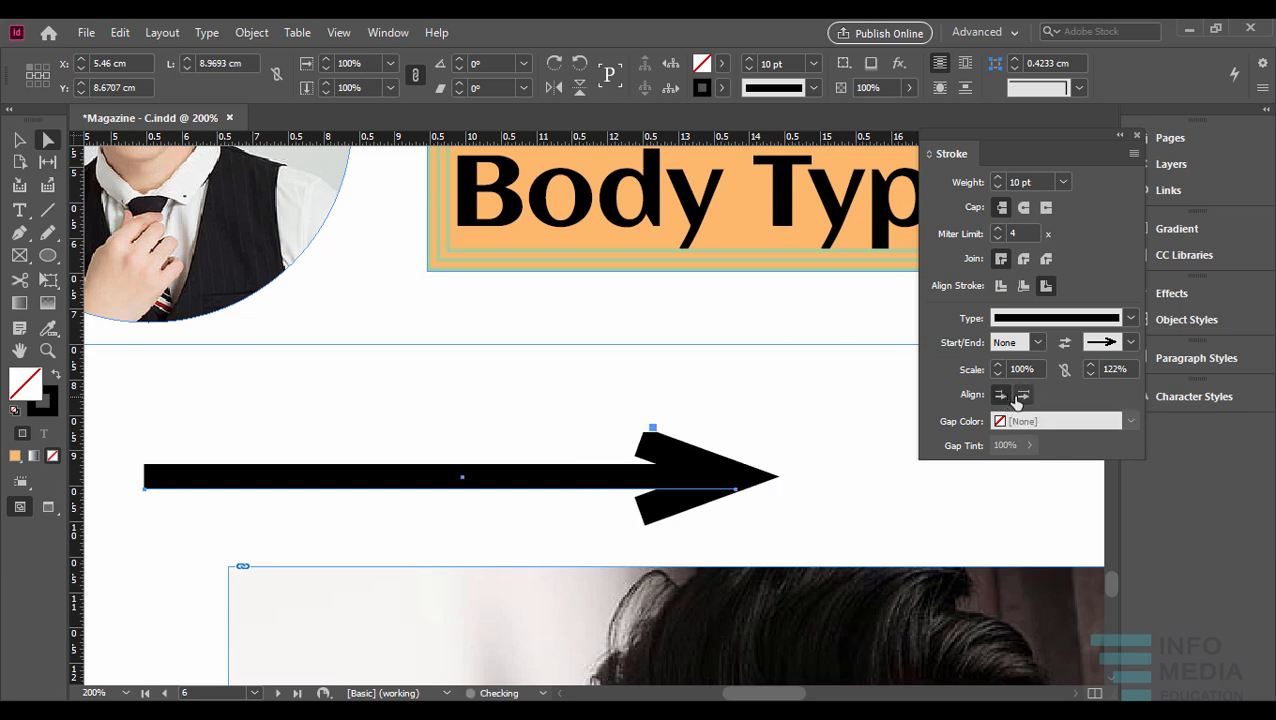
click(1022, 397)
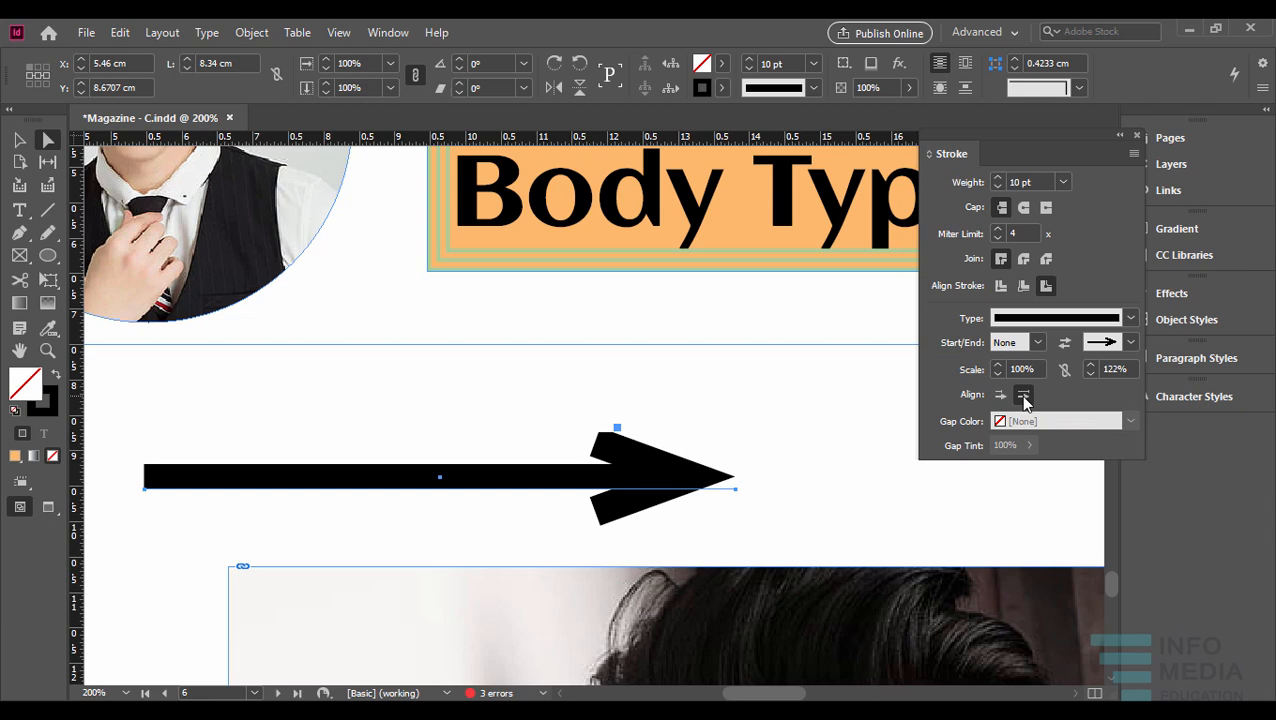
- Add a Circle arrowhead to the start of the line
click(1037, 343)
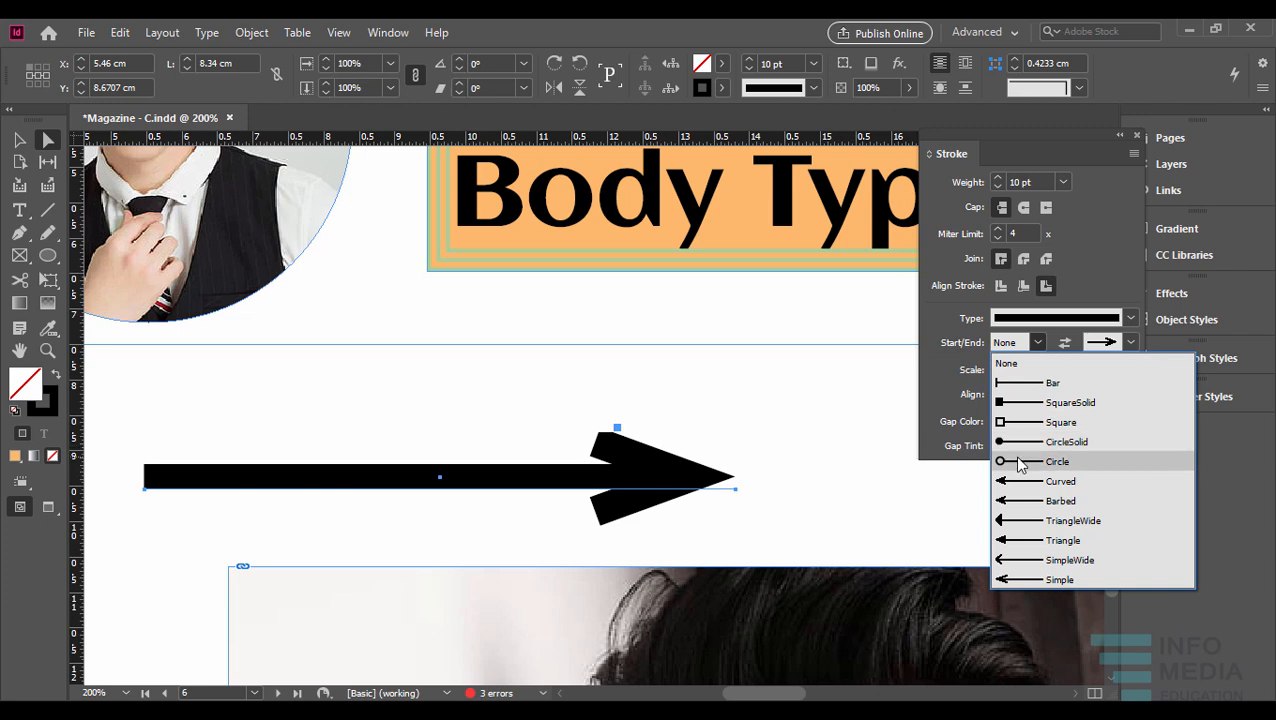
click(1019, 462)
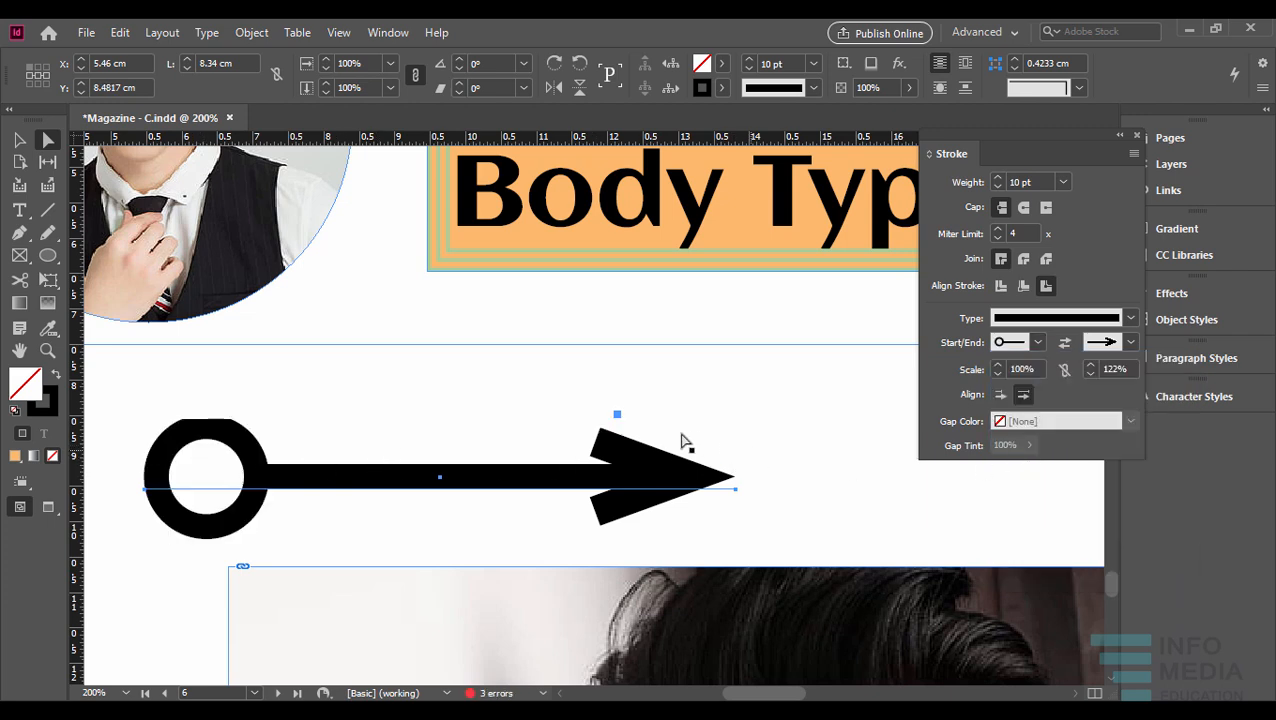
scroll(718, 458, down, 1)
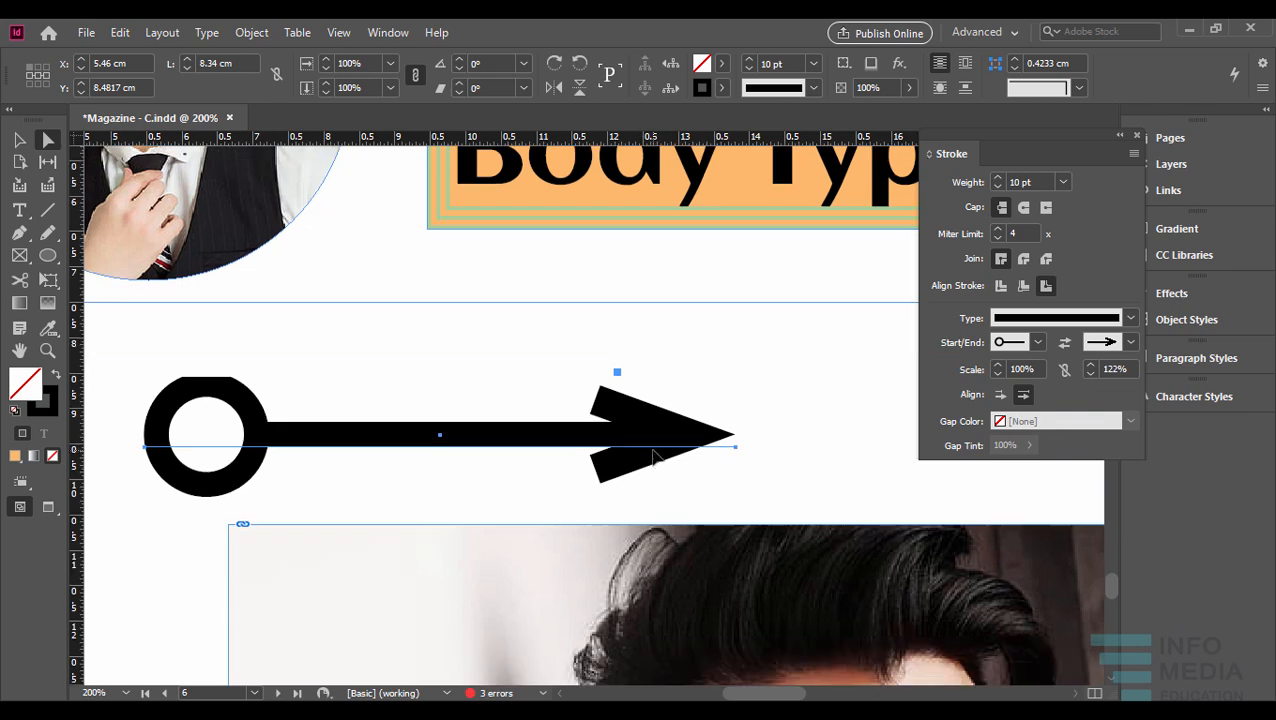
scroll(684, 452, down, 1)
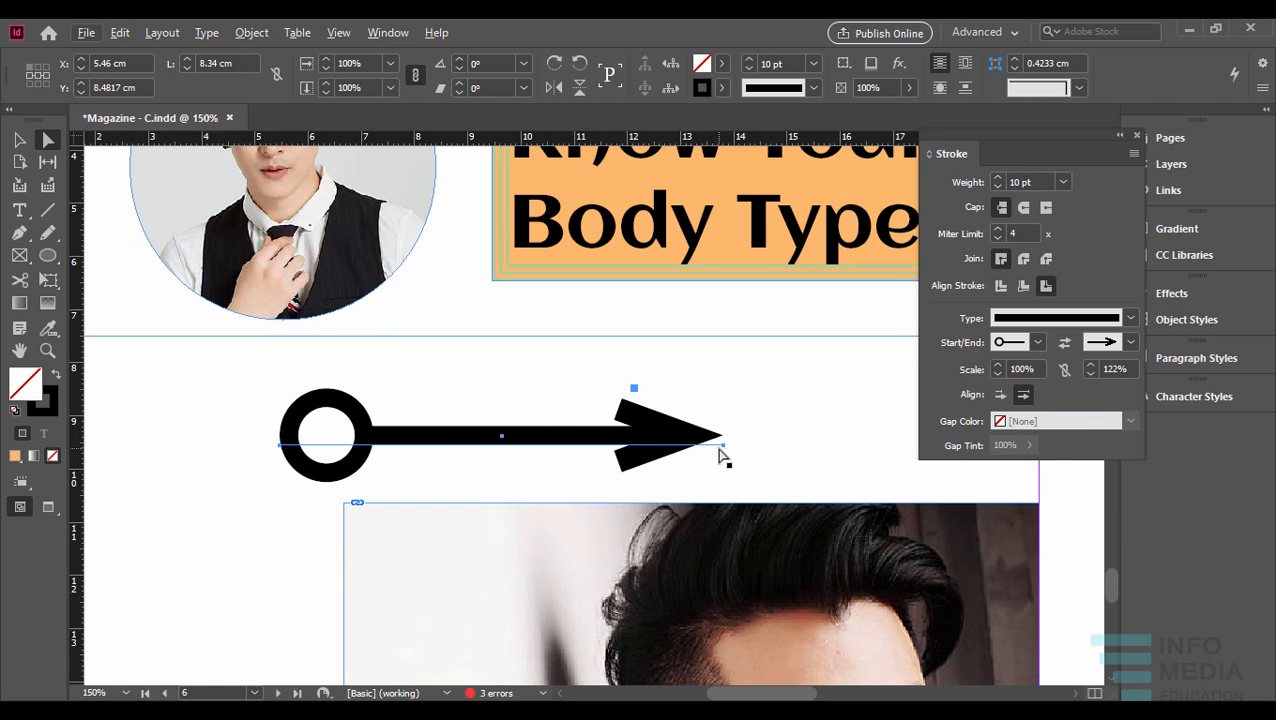
- Move the arrow line to about X 6.33 cm, Y 8.40 cm and delete it
drag(596, 440, 643, 443)
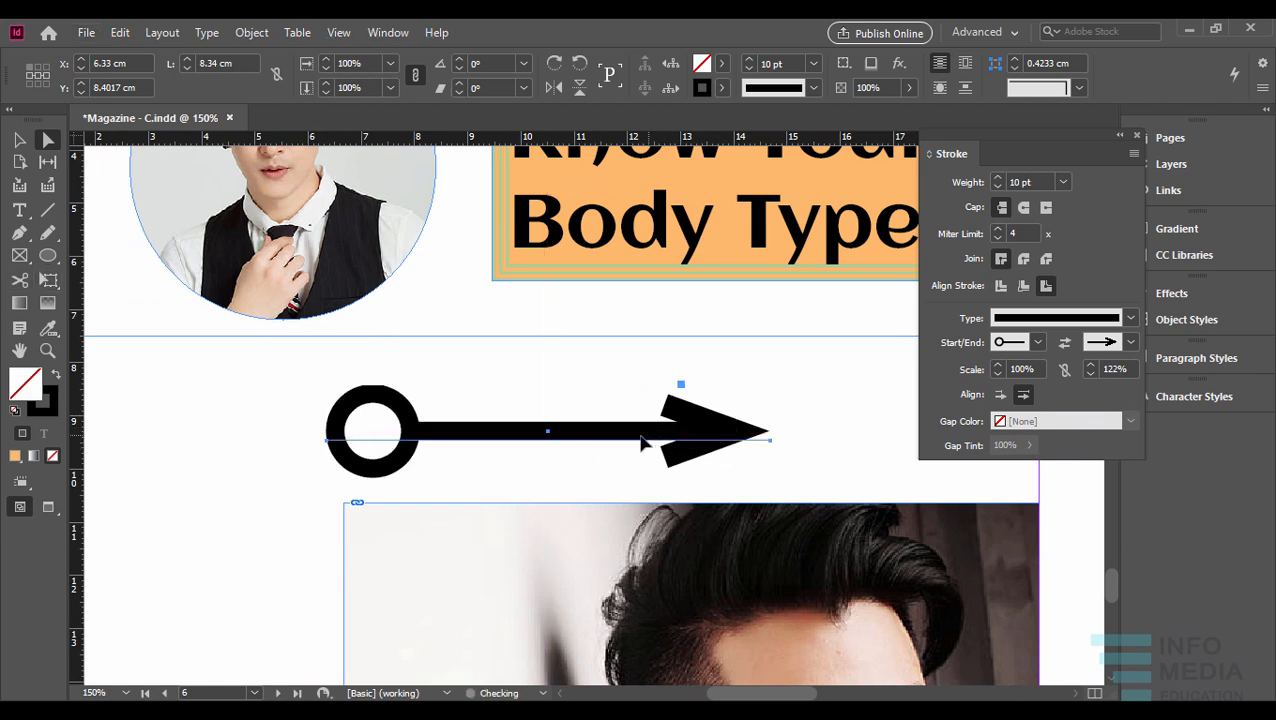
key(Delete)
- Draw a wavy open path about 9.54 cm wide and 1.8 cm high with the Pen tool, and delete it
click(19, 232)
drag(260, 411, 369, 471)
drag(501, 453, 536, 431)
drag(706, 388, 722, 399)
drag(767, 435, 820, 430)
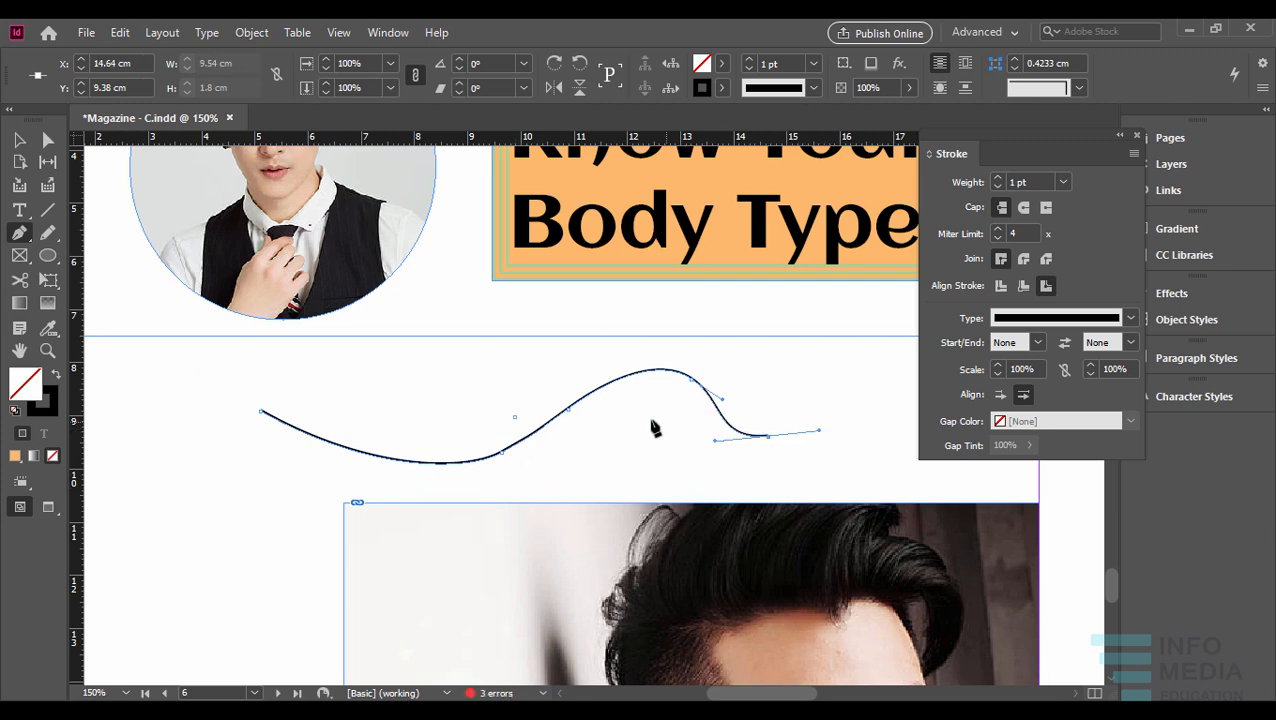
click(19, 140)
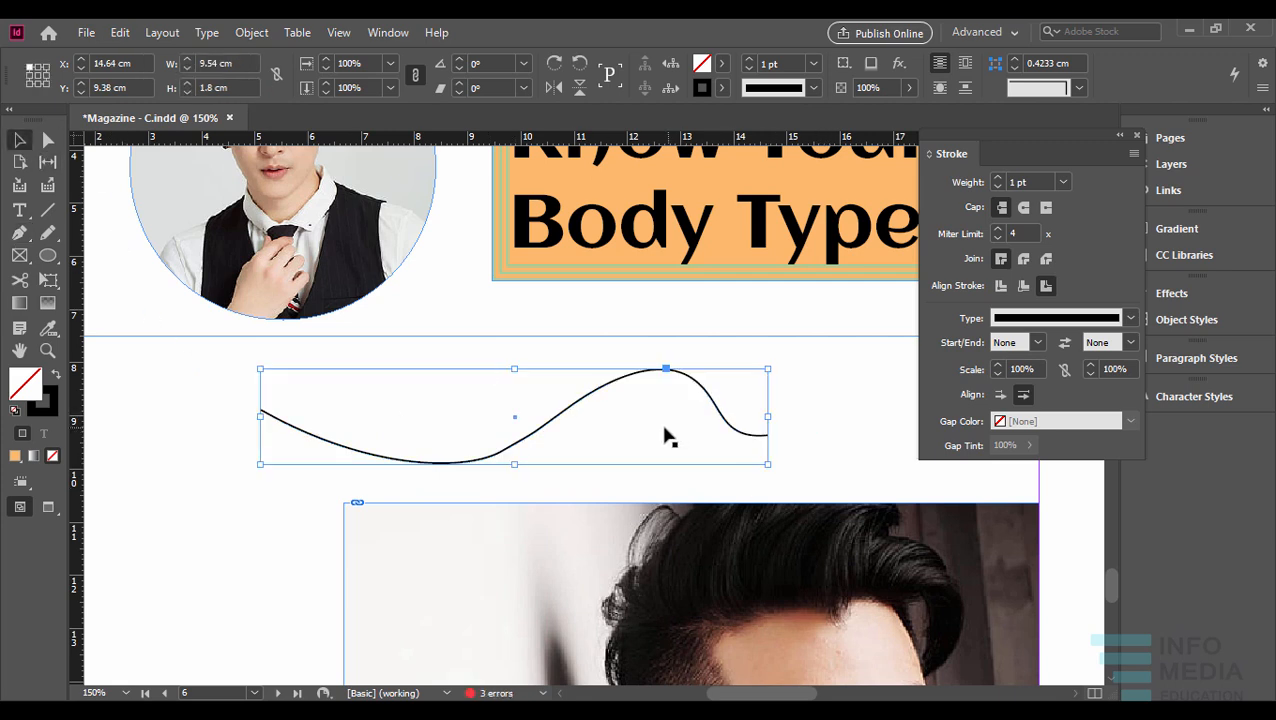
key(Delete)
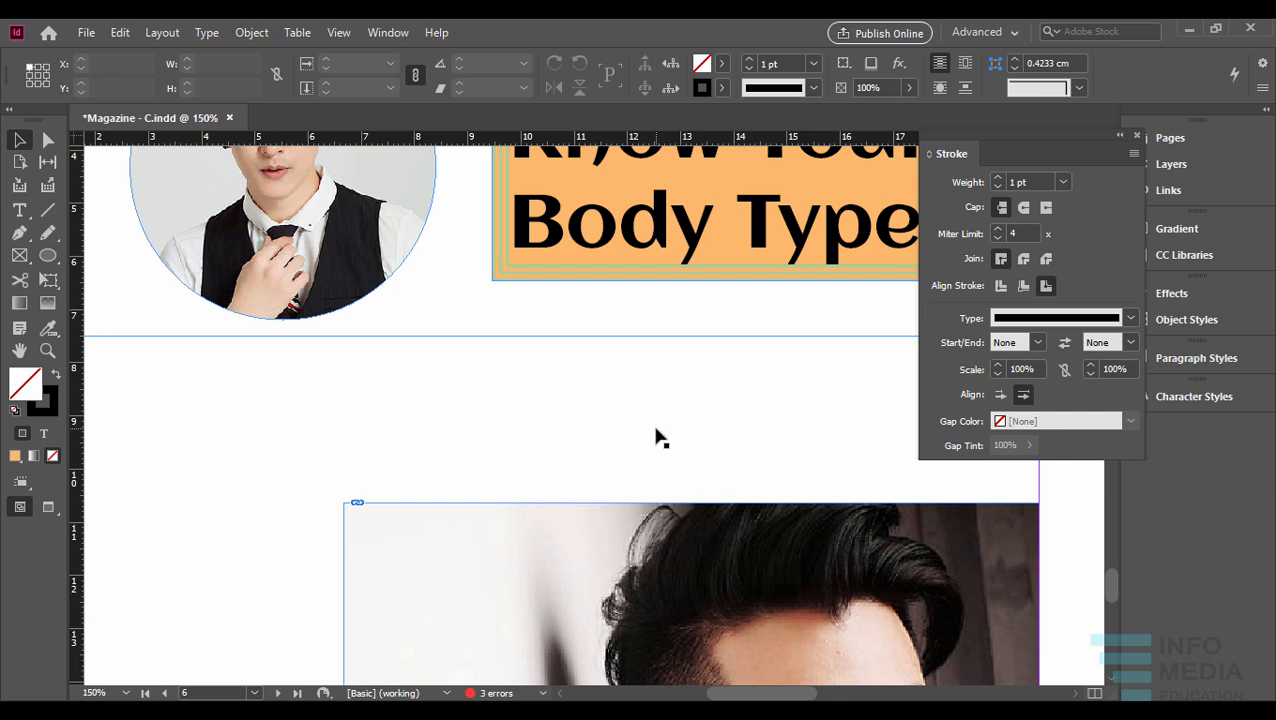
- Try the default drop shadow on the circular portrait photo and undo it
key(ctrl+1)
click(513, 311)
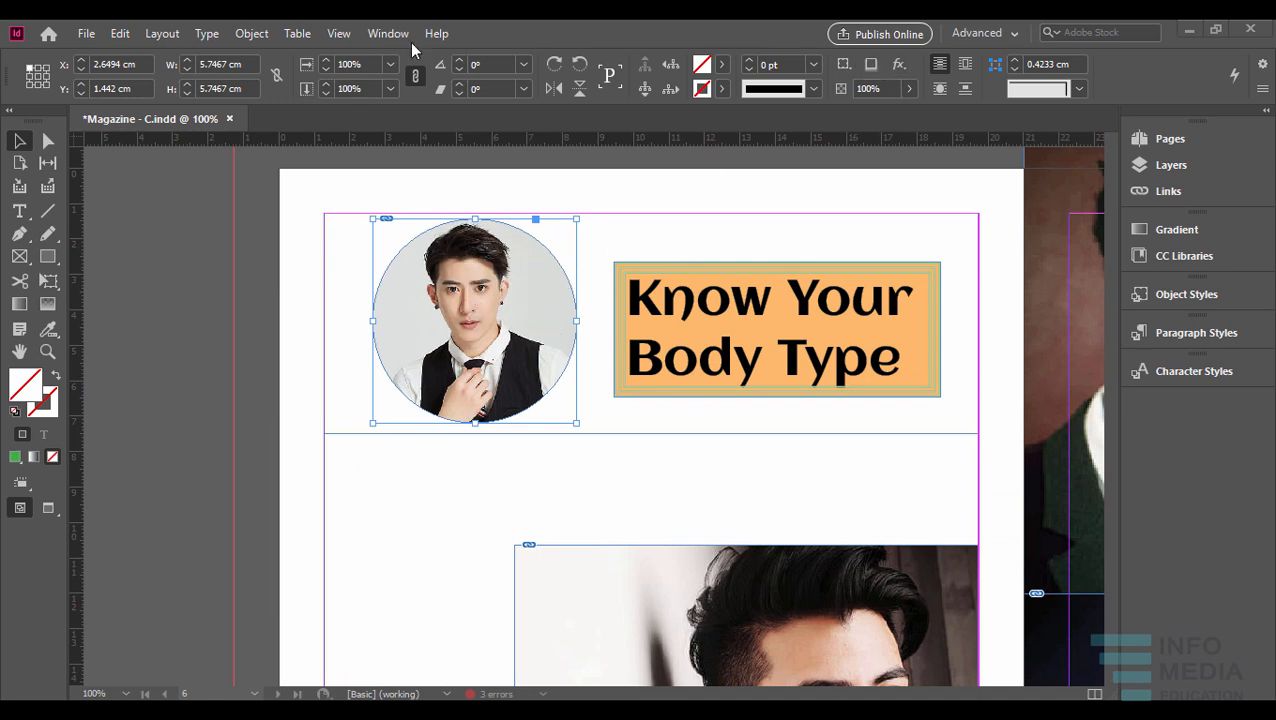
click(872, 66)
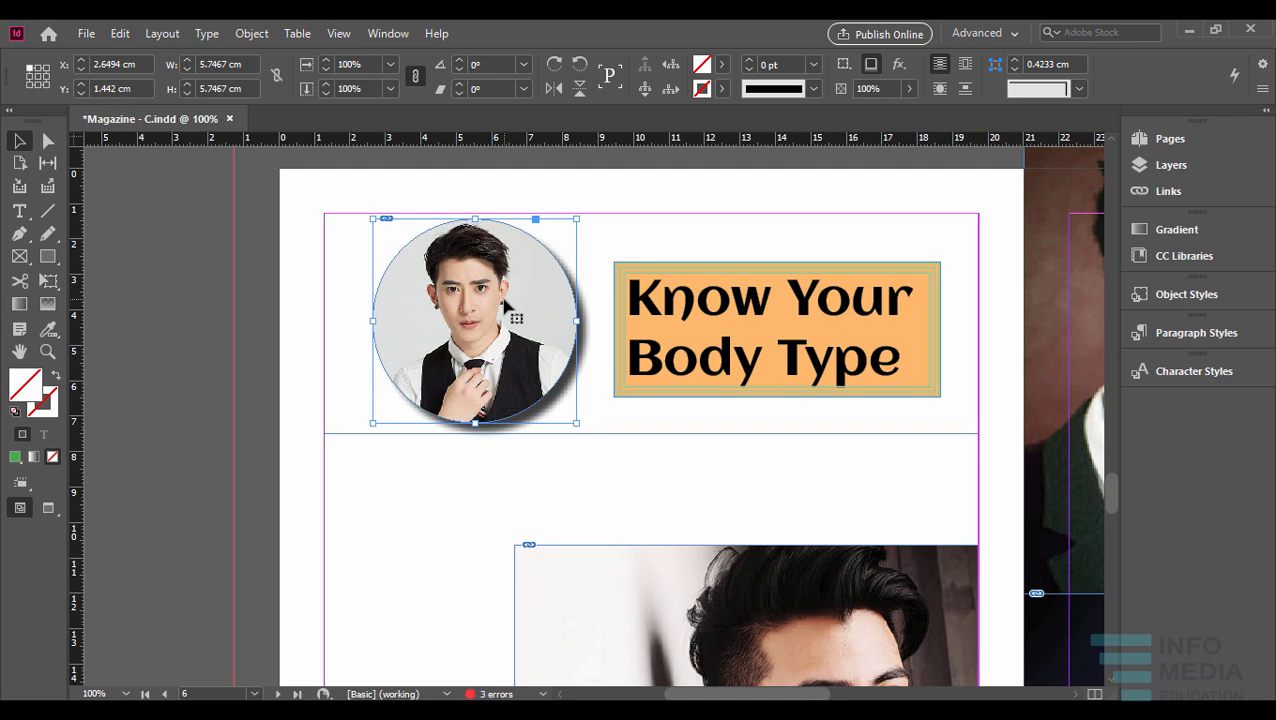
scroll(505, 305, up, 1)
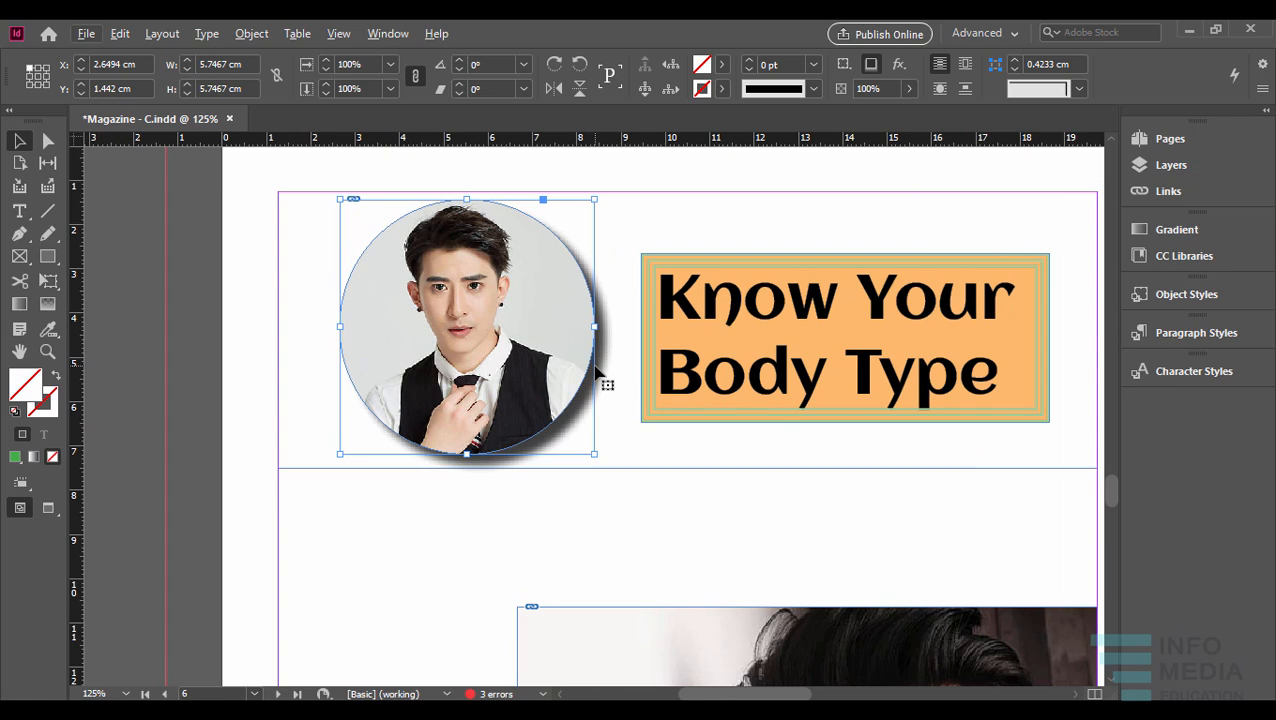
key(ctrl+z)
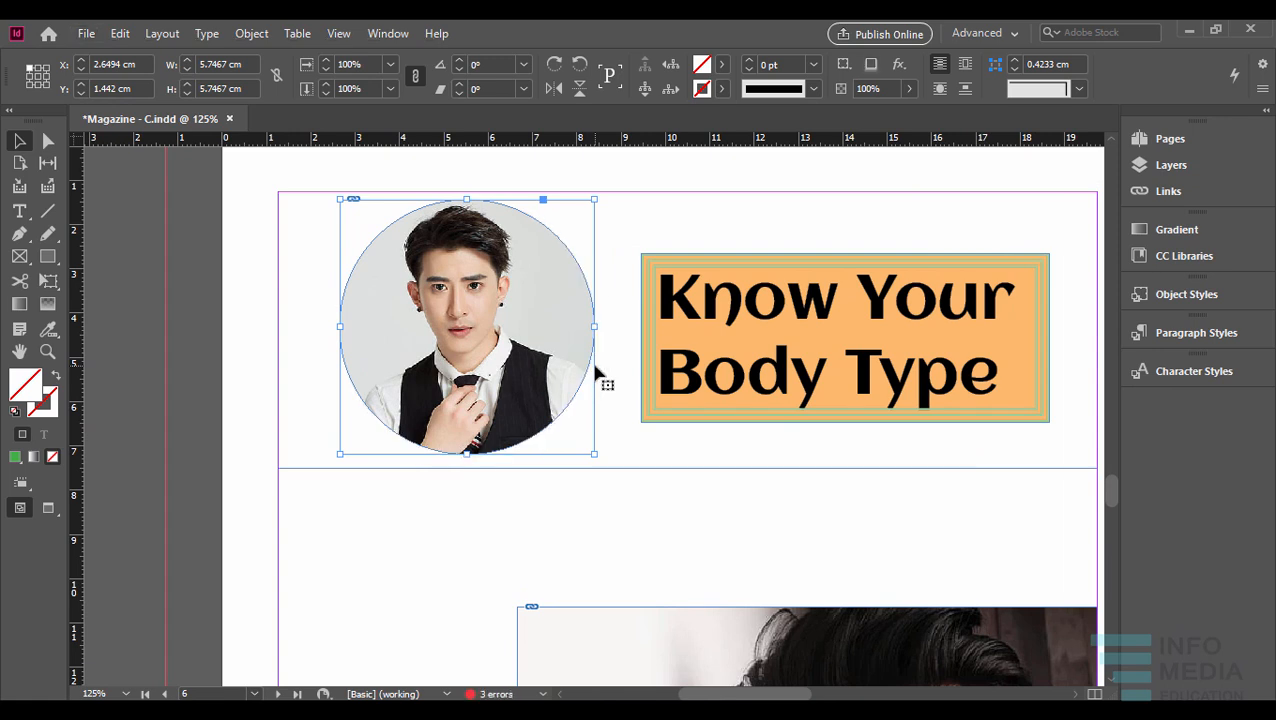
- Open the drop shadow settings for the circular portrait and turn on the preview
alt+click(870, 65)
drag(720, 168, 1028, 148)
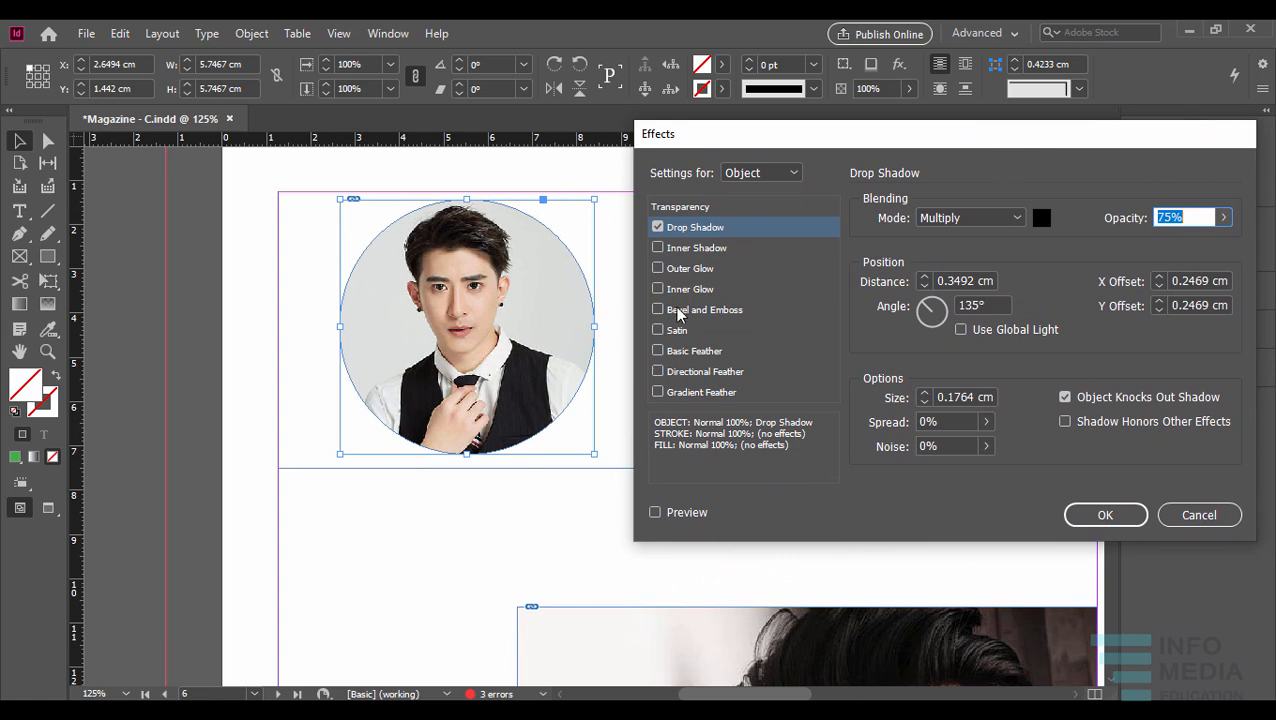
click(684, 510)
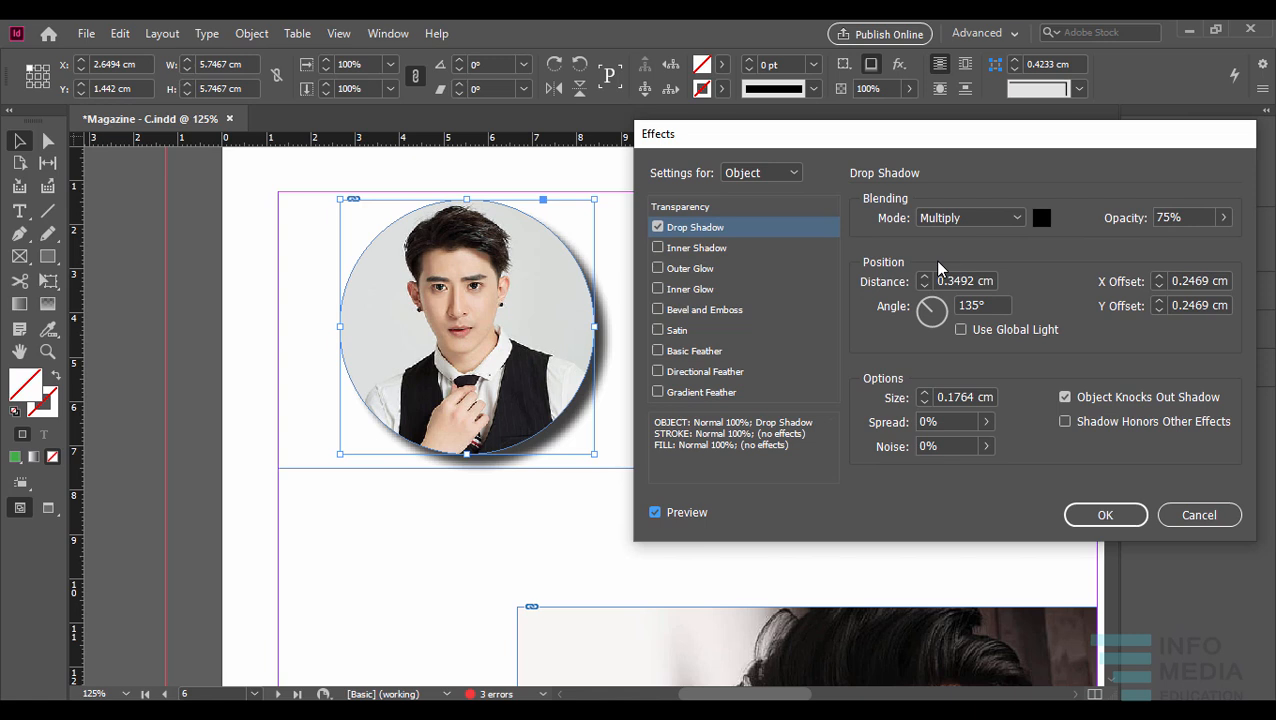
- Try the Screen and Darken blending modes for the portrait's drop shadow
click(1013, 219)
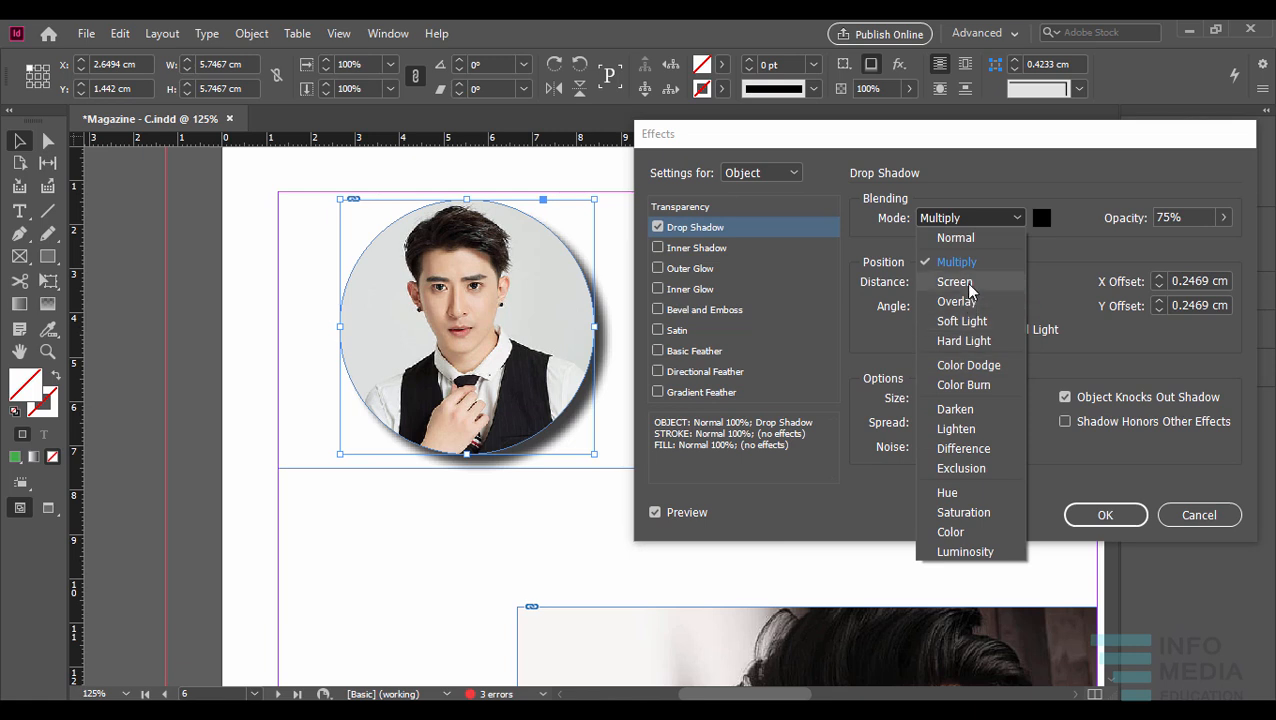
click(955, 282)
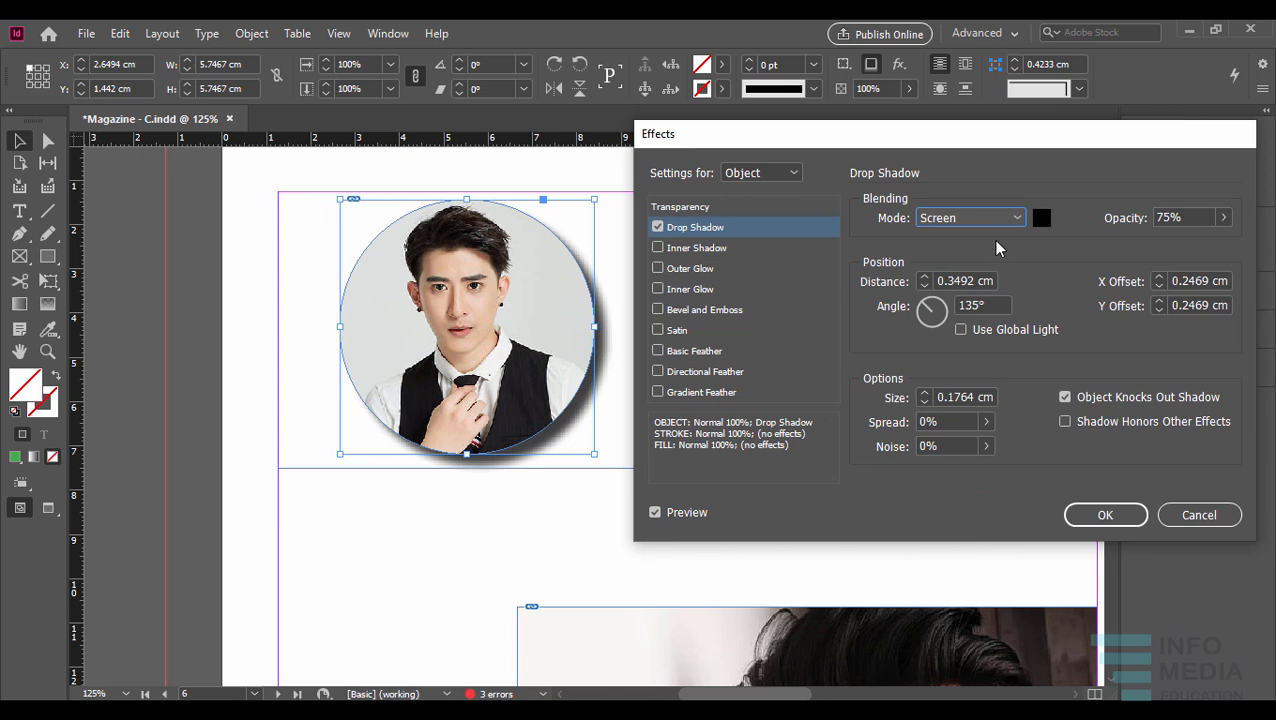
click(1014, 222)
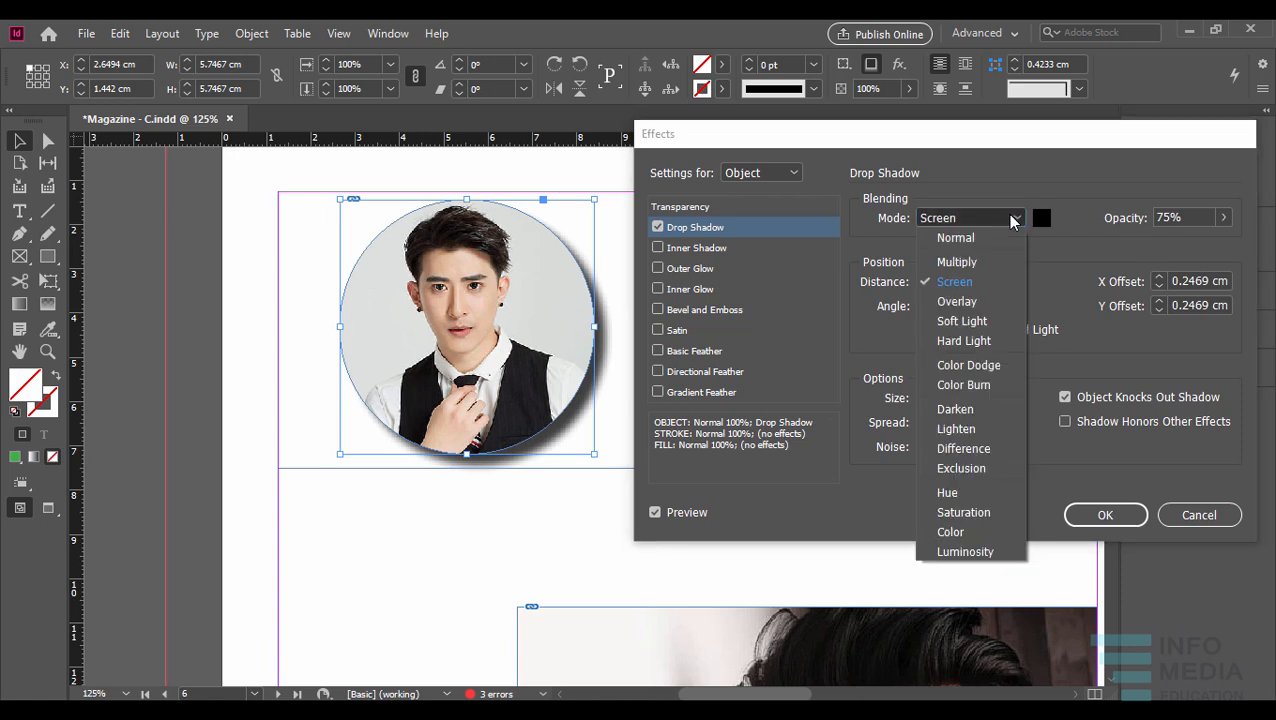
click(959, 405)
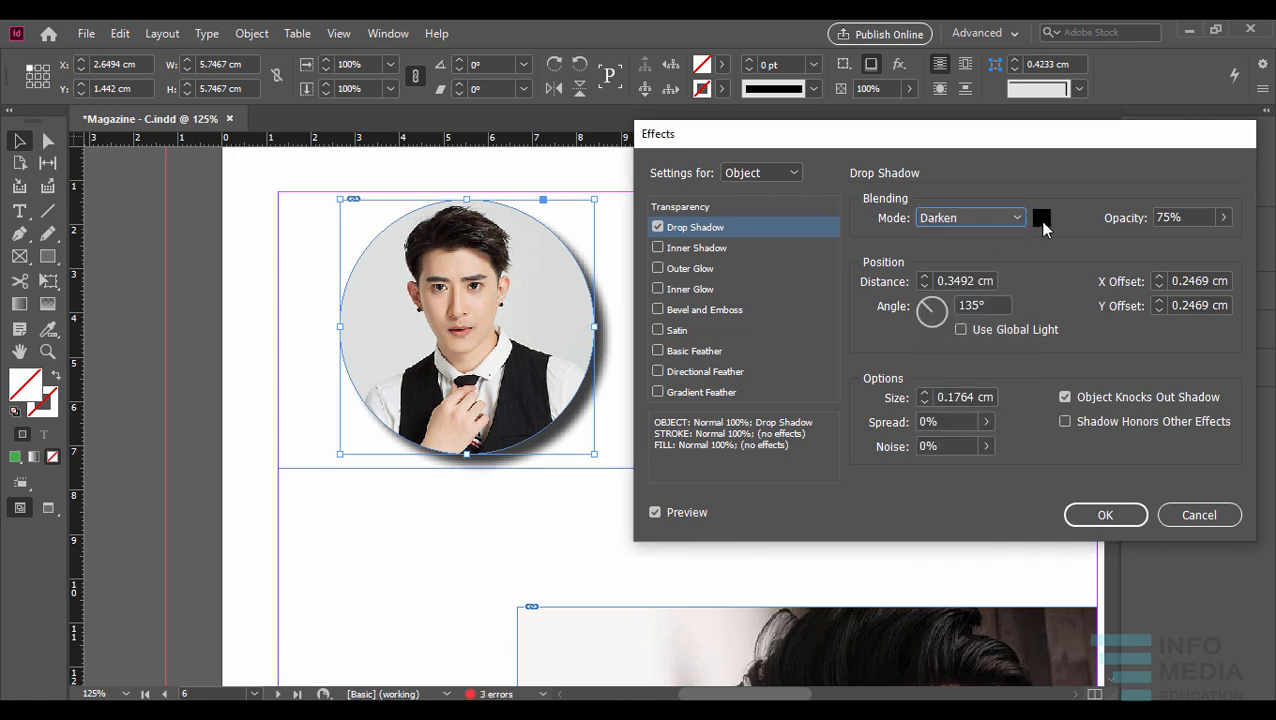
- Try the yellow C=0 M=0 Y=100 K=0 swatch as the shadow colour and cancel the colour change
drag(697, 249, 1027, 179)
click(1047, 293)
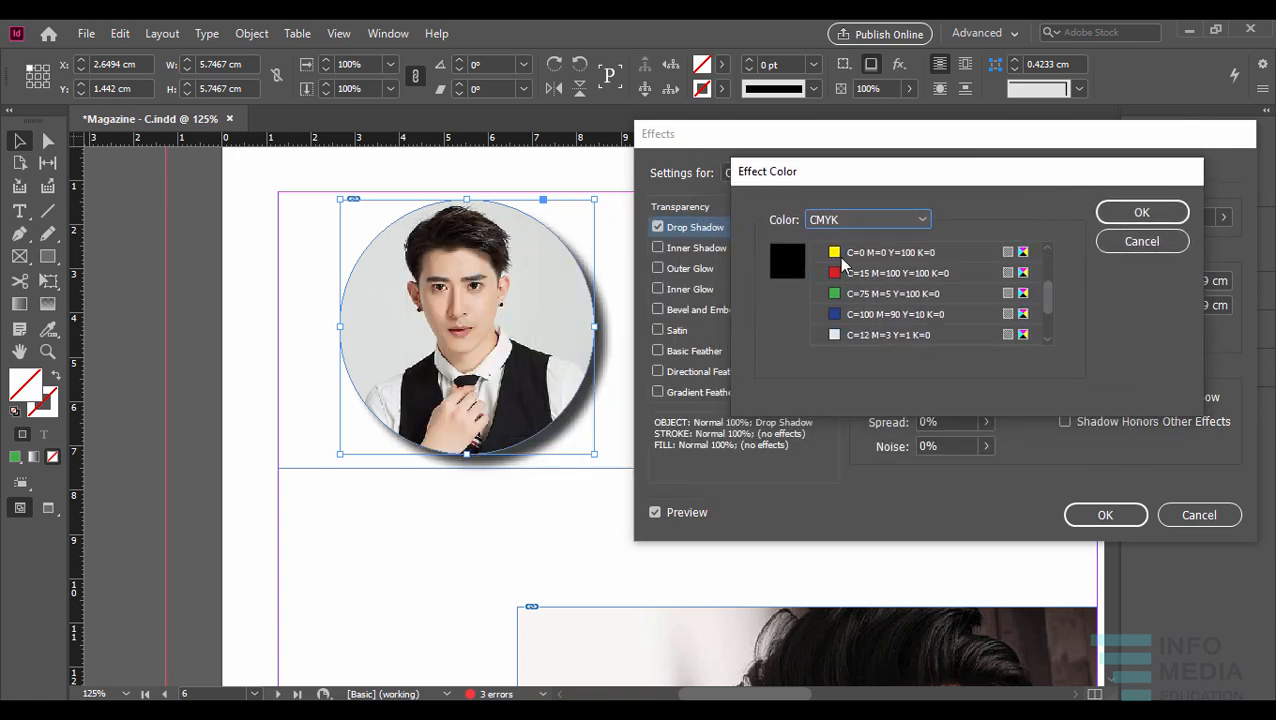
click(852, 254)
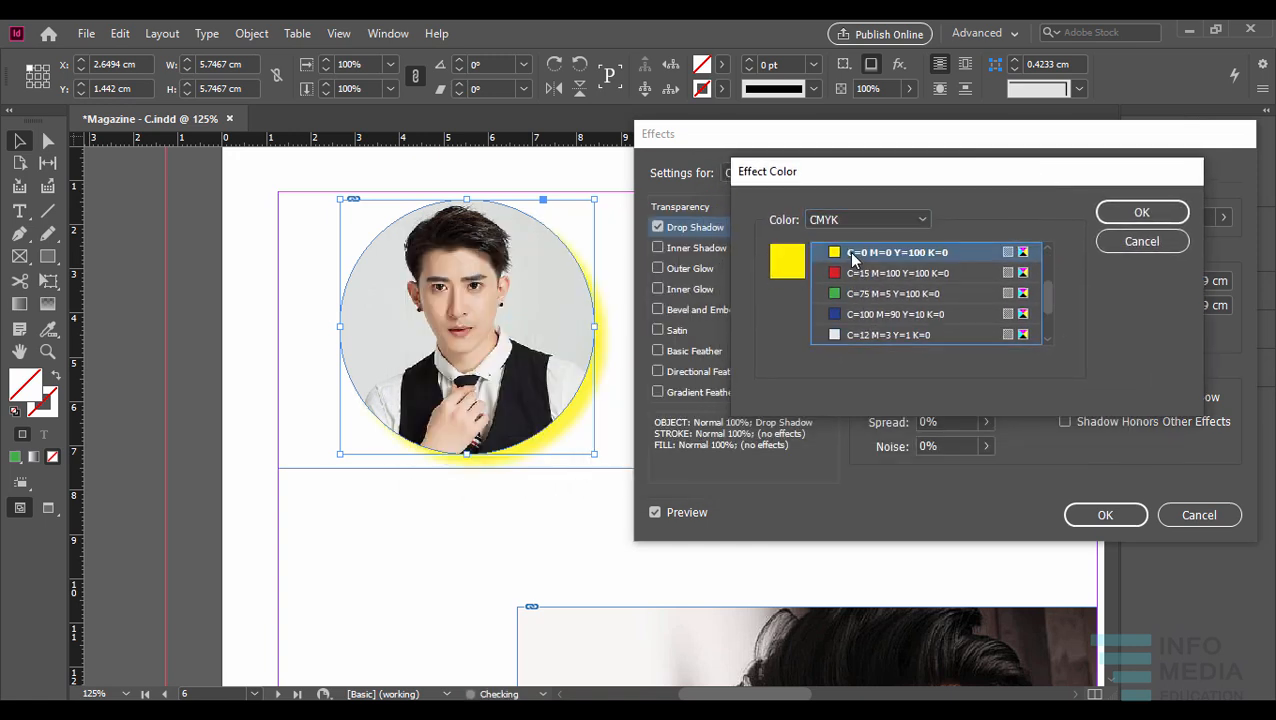
click(1118, 240)
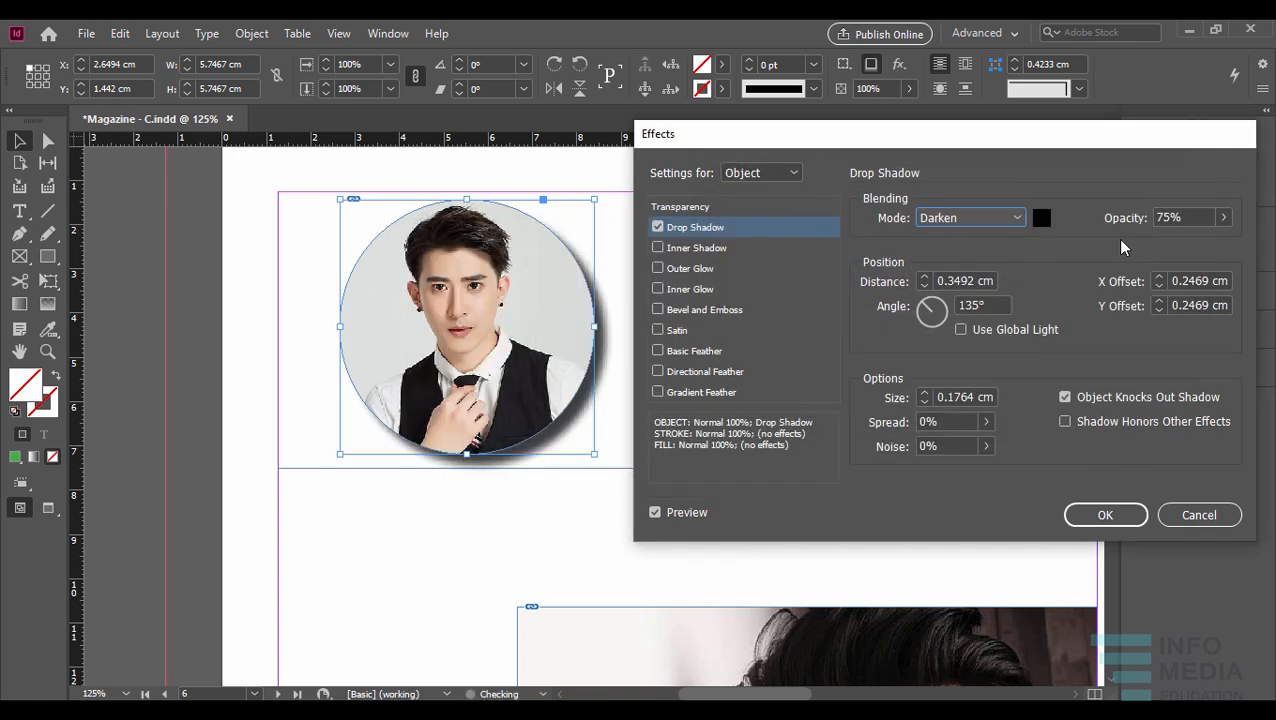
- Set the drop shadow's blending mode to Multiply and its opacity to 53%
click(1016, 220)
click(986, 260)
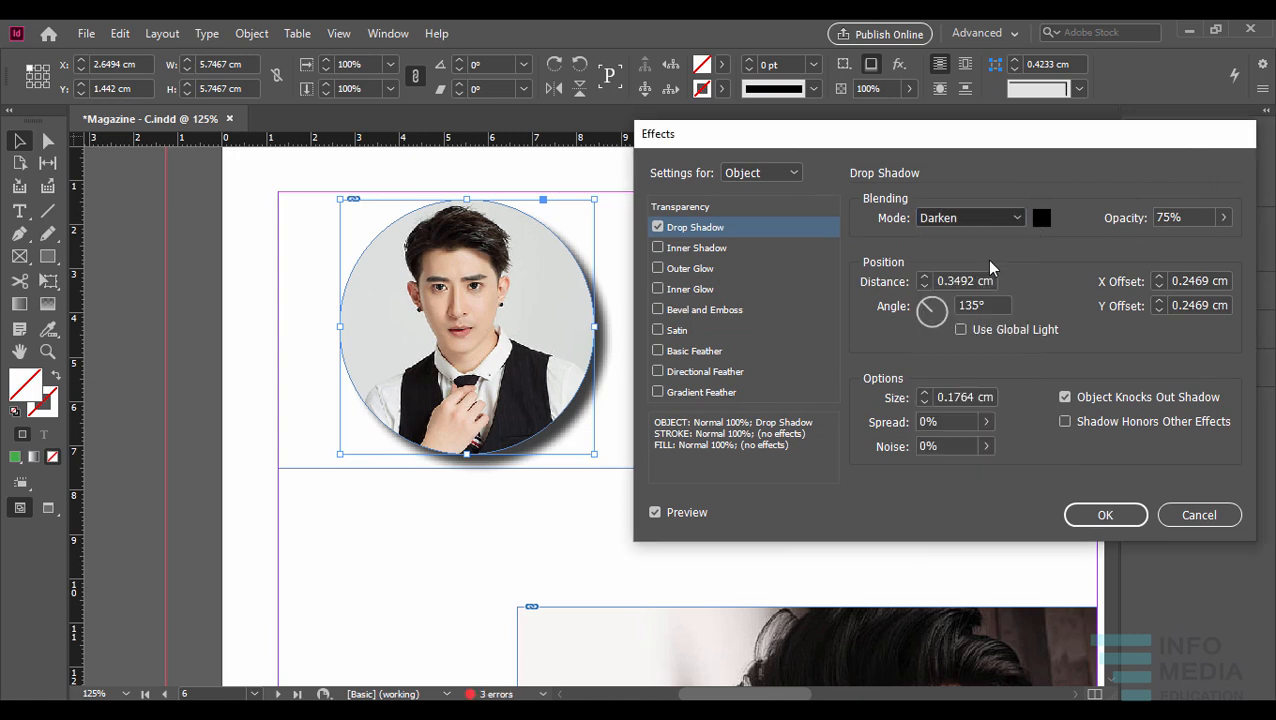
click(1223, 217)
mouse_move(1199, 242)
mouse_down()
mouse_move(1151, 243)
mouse_move(1180, 243)
mouse_up()
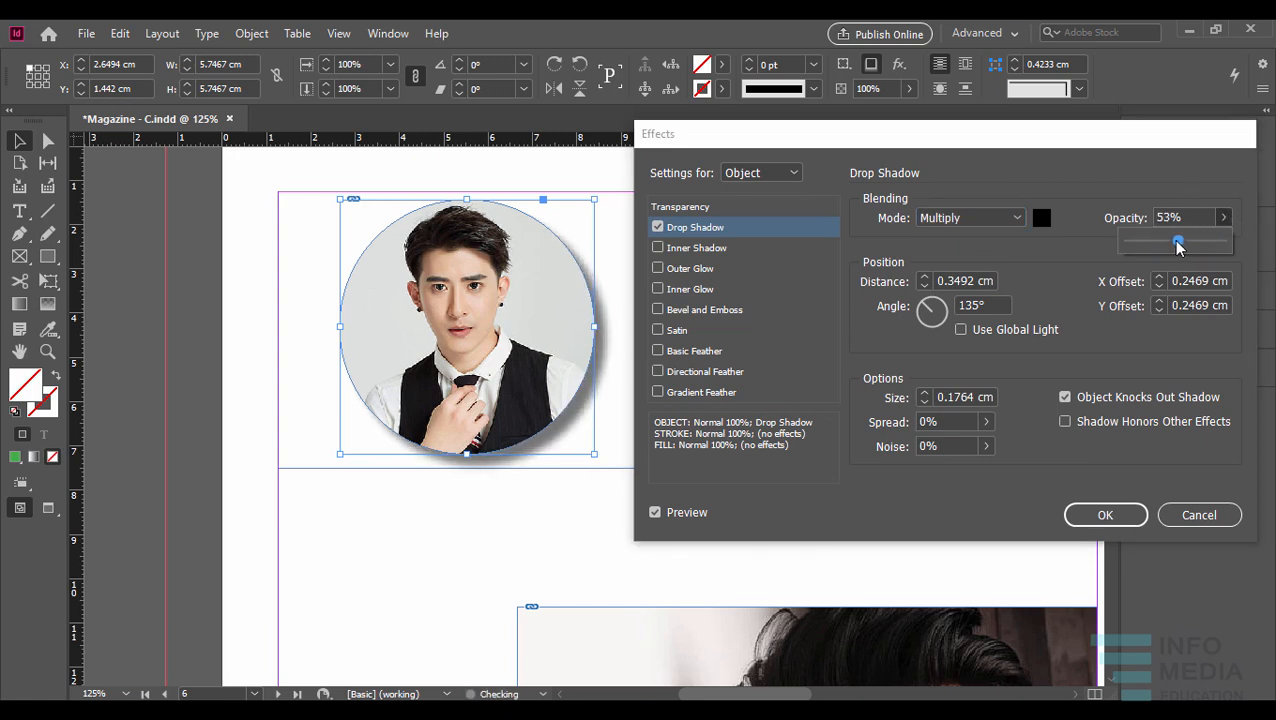
- Try drop shadow distances of 2 cm, 0 cm and 1 cm
click(924, 277)
click(924, 277)
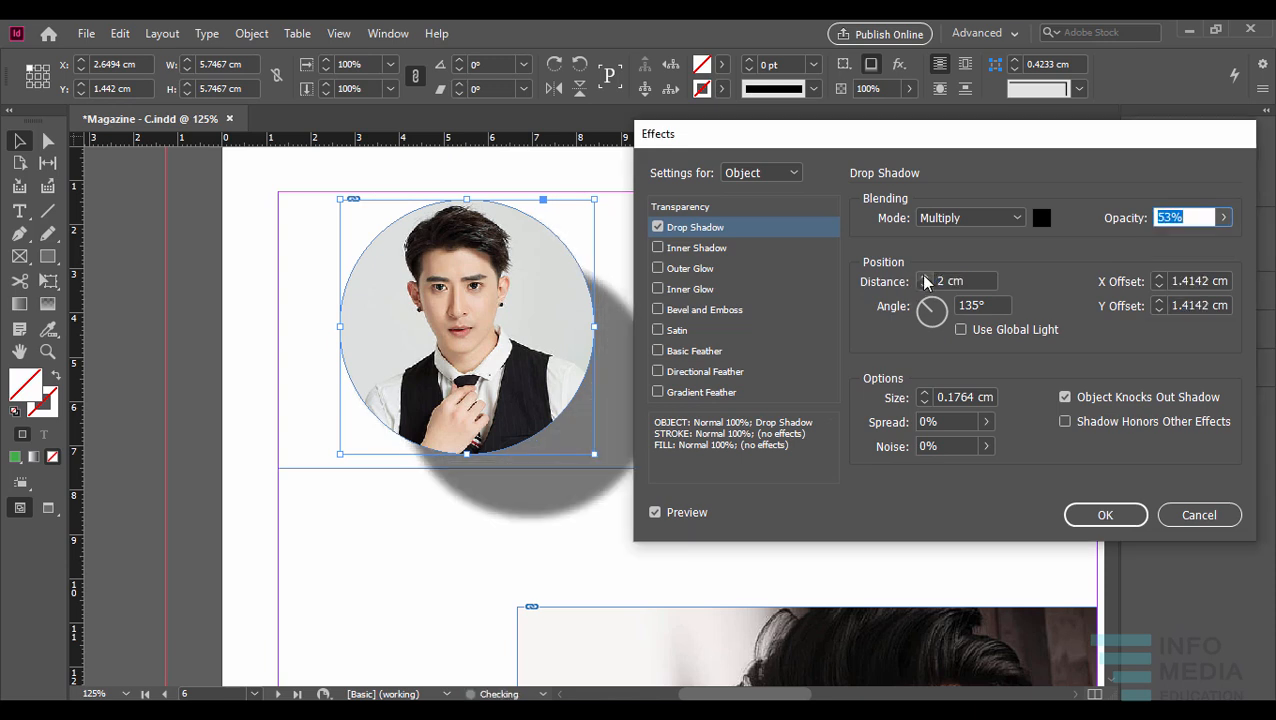
click(924, 277)
click(924, 286)
click(924, 286)
click(924, 286)
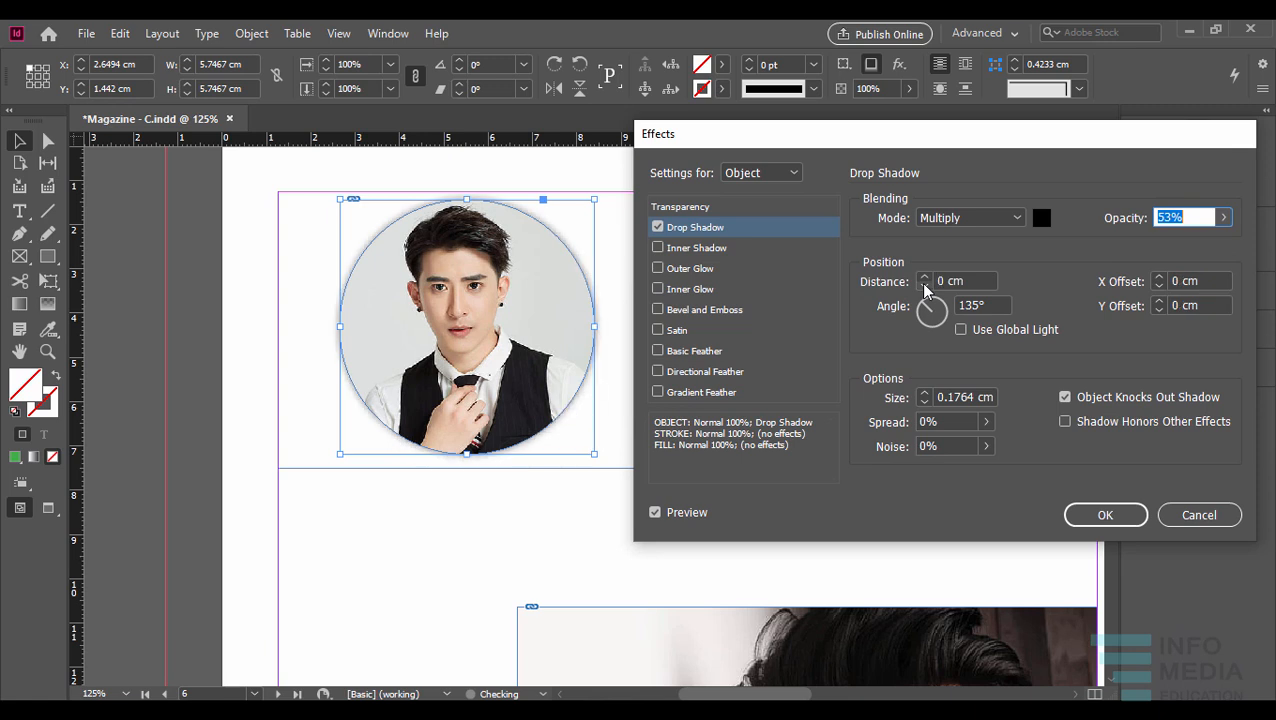
click(924, 277)
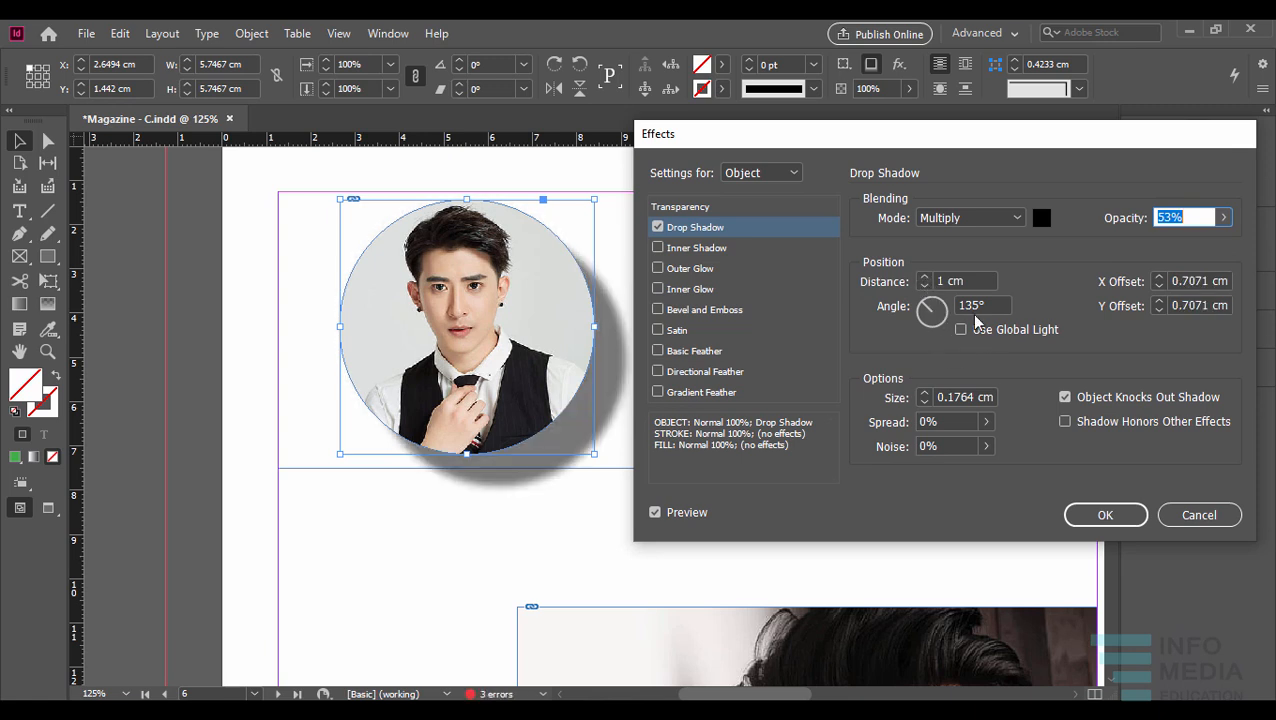
- Try a drop shadow distance of 0.6 cm and reduce it to 0.4 cm
key(Tab)
text(.6)
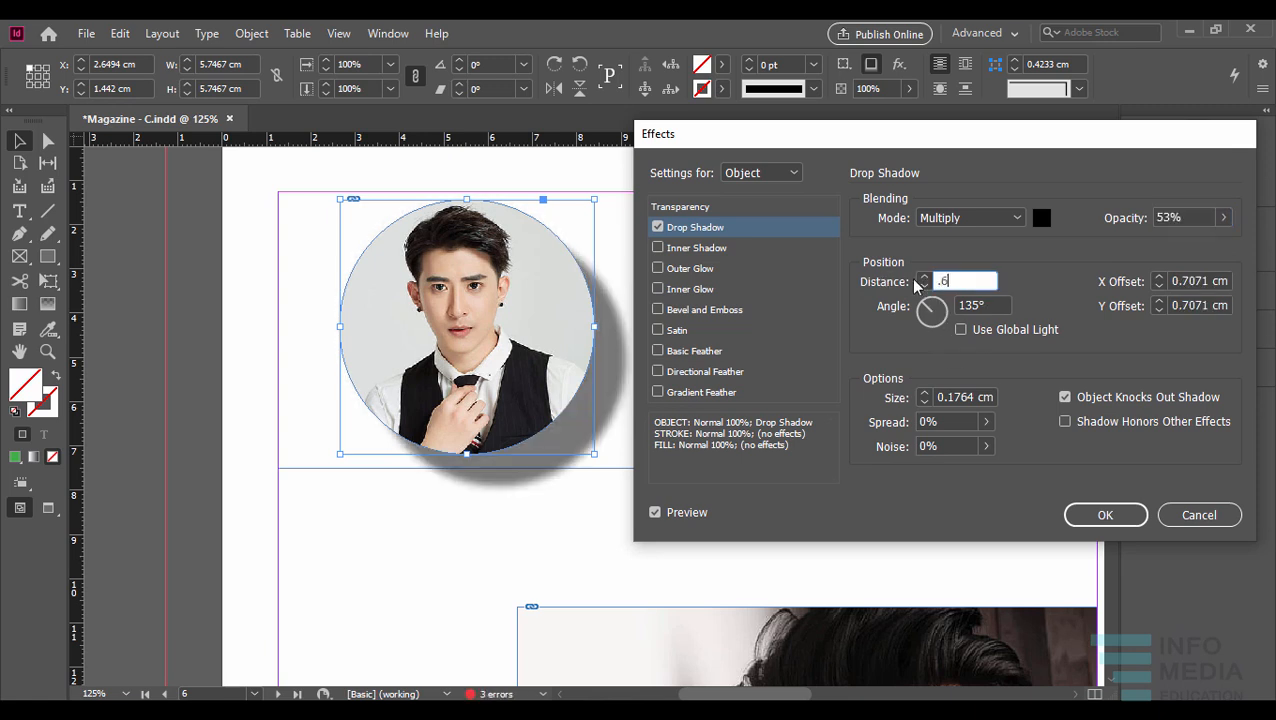
key(Tab)
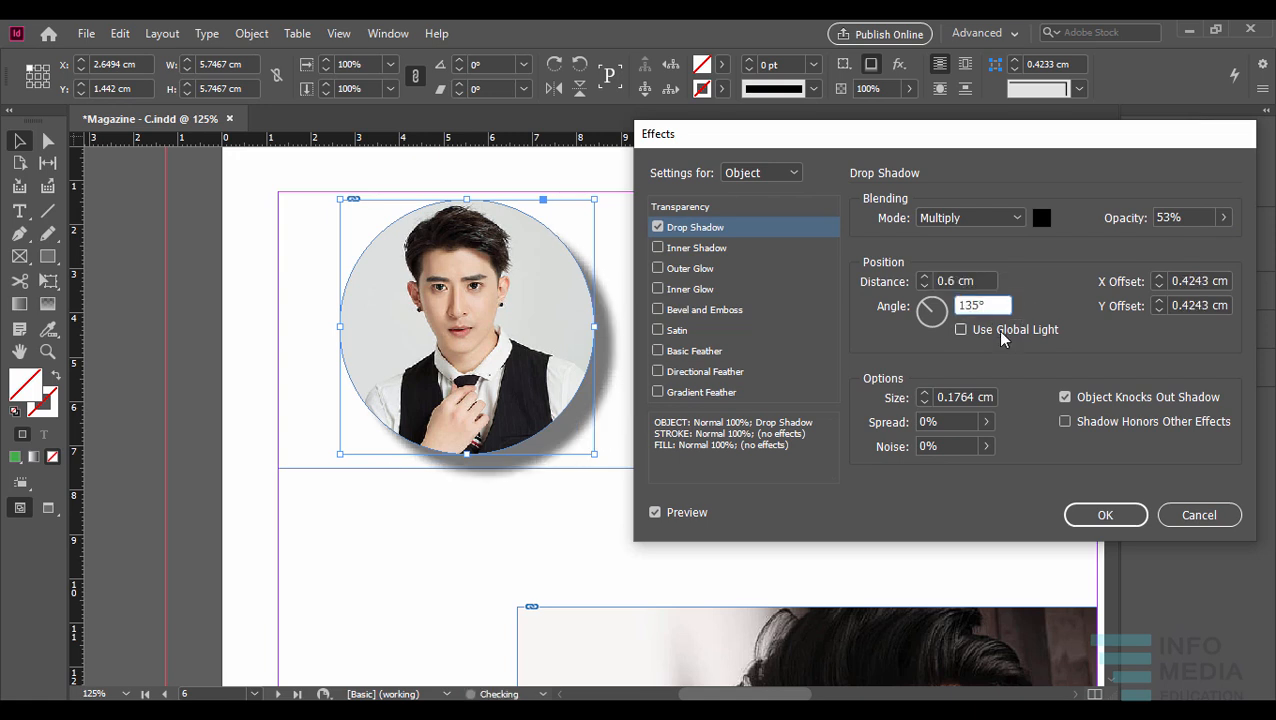
click(907, 282)
text(.)
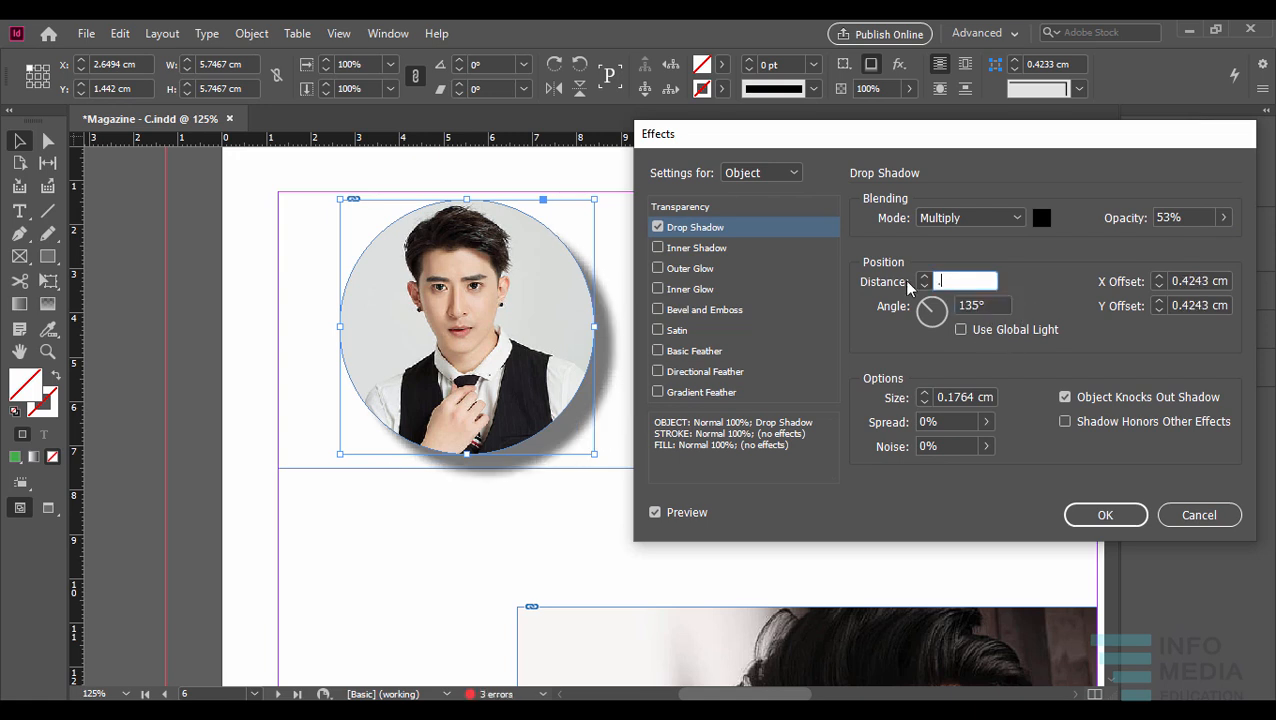
text(4)
key(Tab)
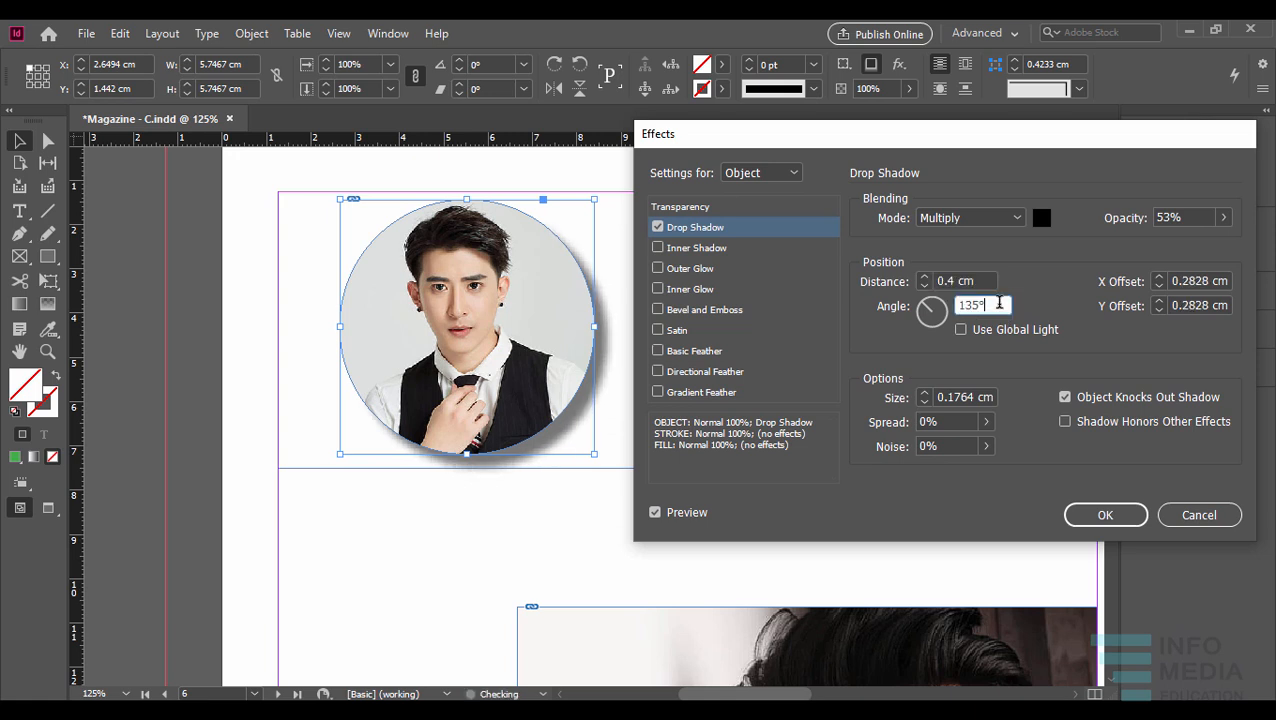
- Set the drop shadow's angle to 111° and its distance to 0.2 cm
mouse_move(925, 313)
mouse_down()
mouse_move(931, 330)
mouse_move(933, 308)
mouse_move(950, 320)
mouse_move(930, 309)
mouse_up()
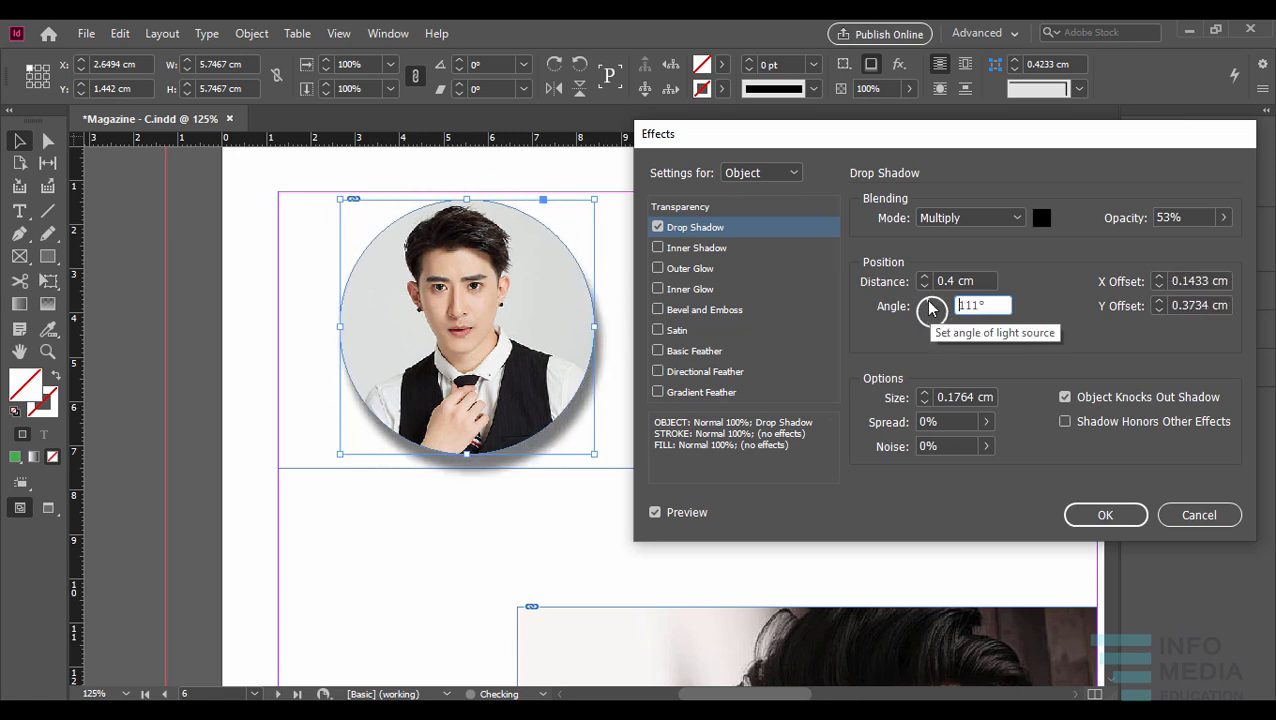
key(shift+Tab)
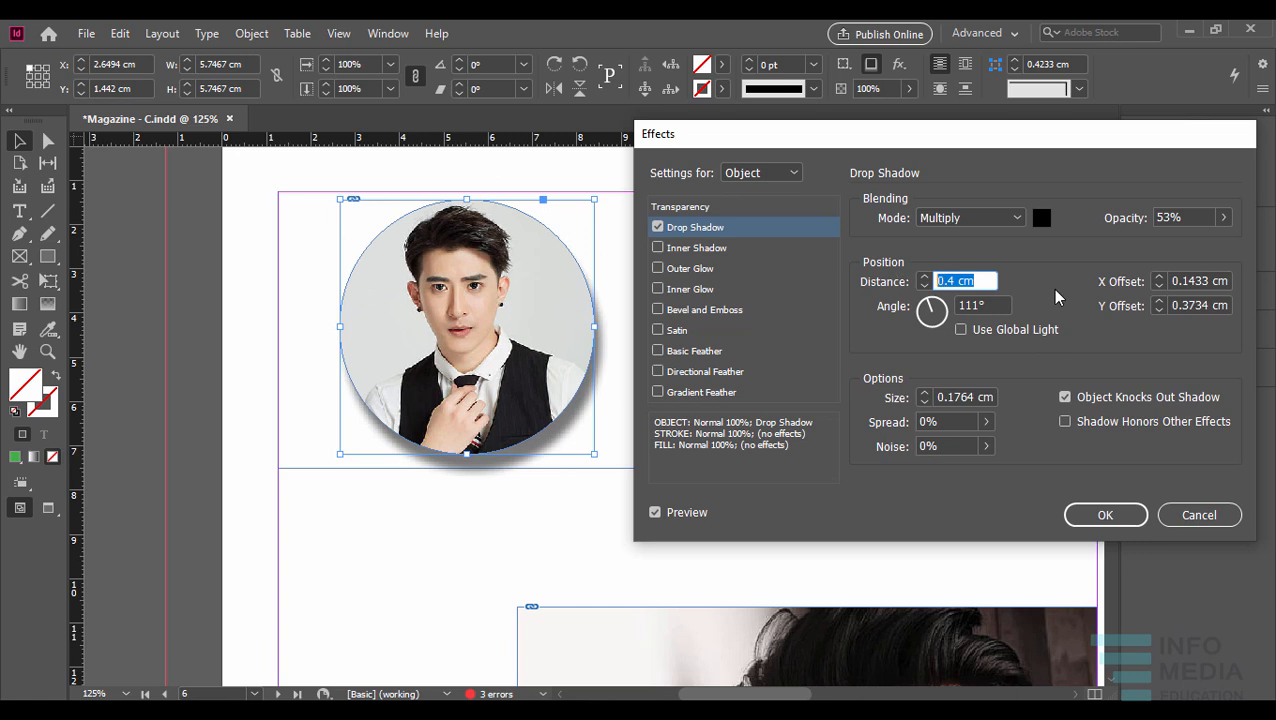
text(.2)
key(Tab)
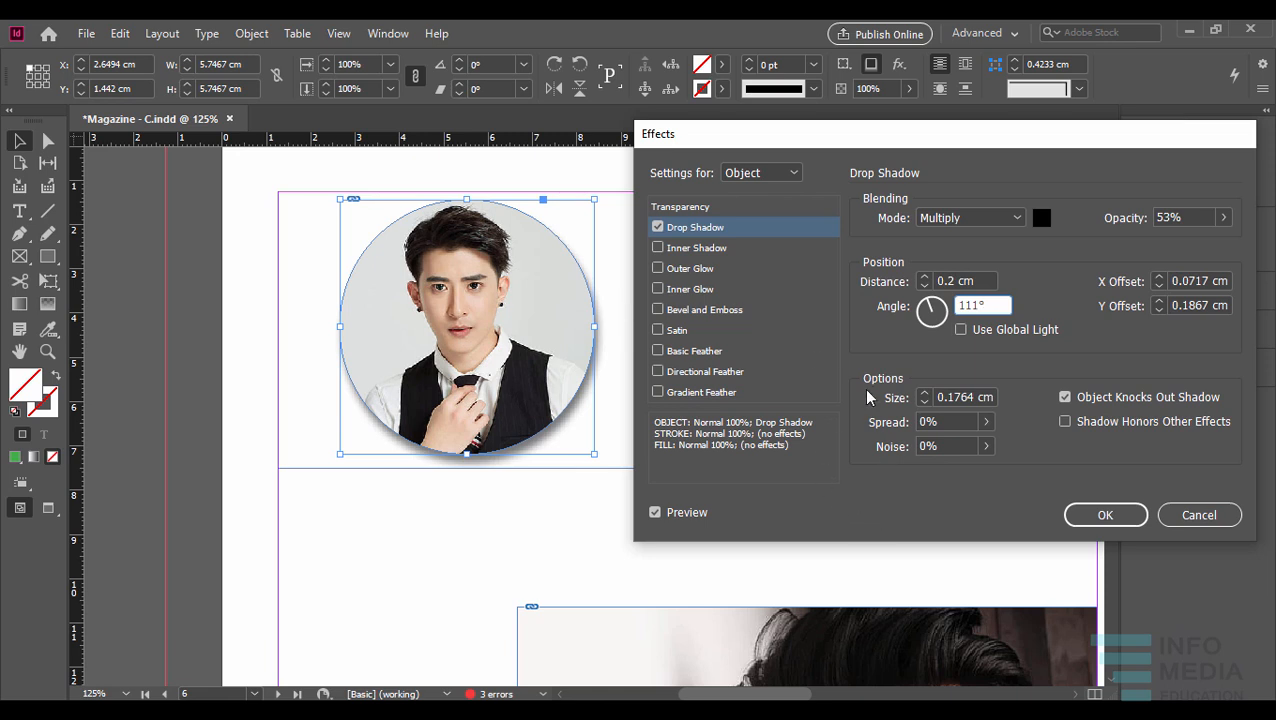
- Try Use Global Light on the drop shadow and switch it off, and try shadow sizes of 1 cm and 0 cm
click(961, 331)
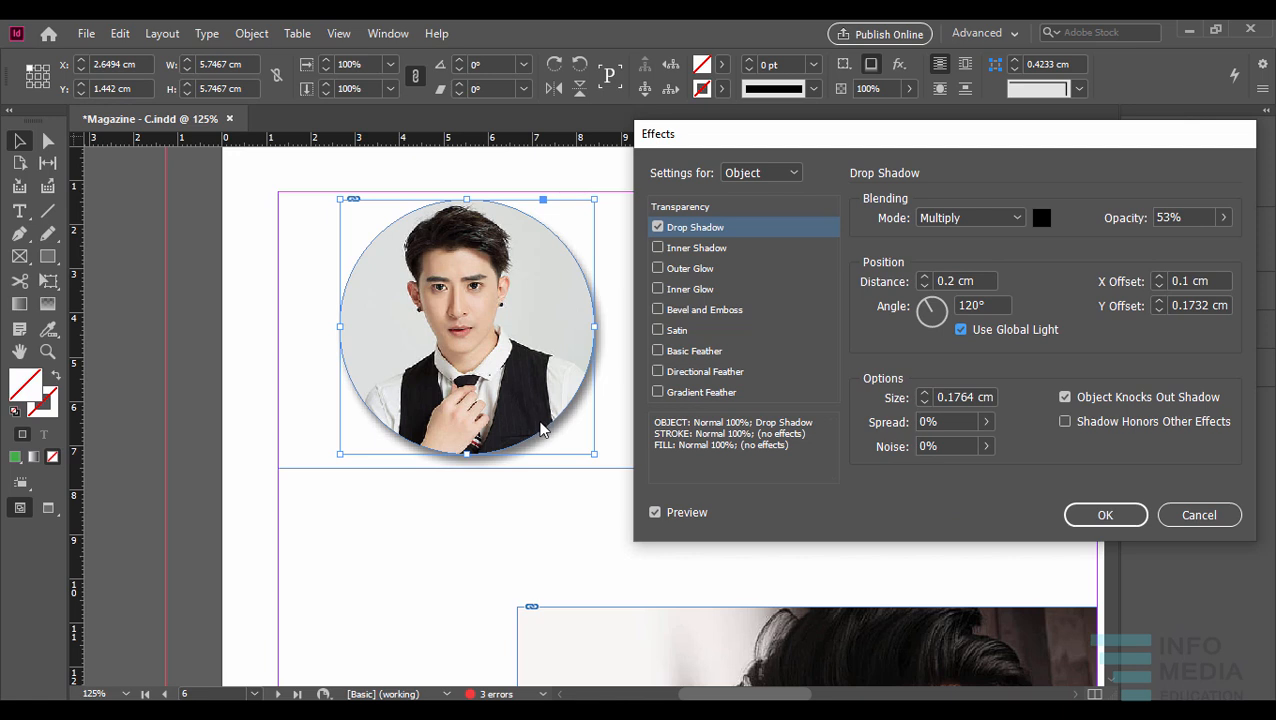
click(959, 329)
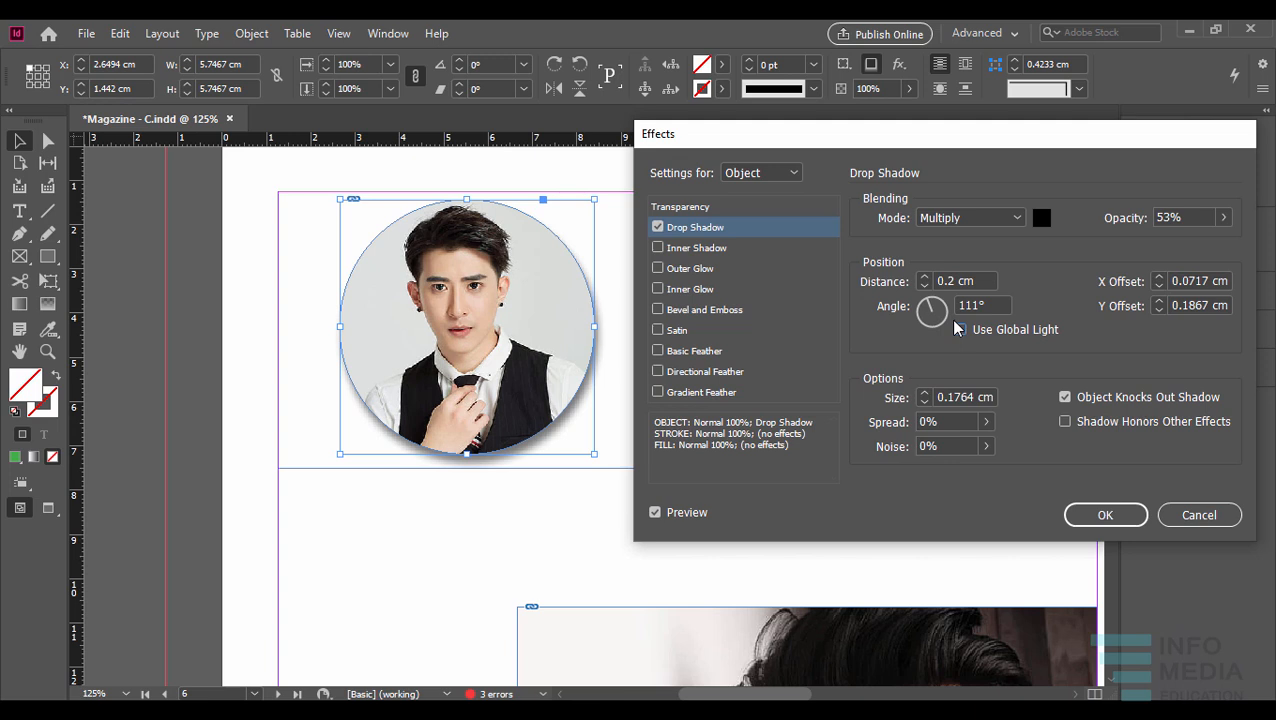
click(926, 394)
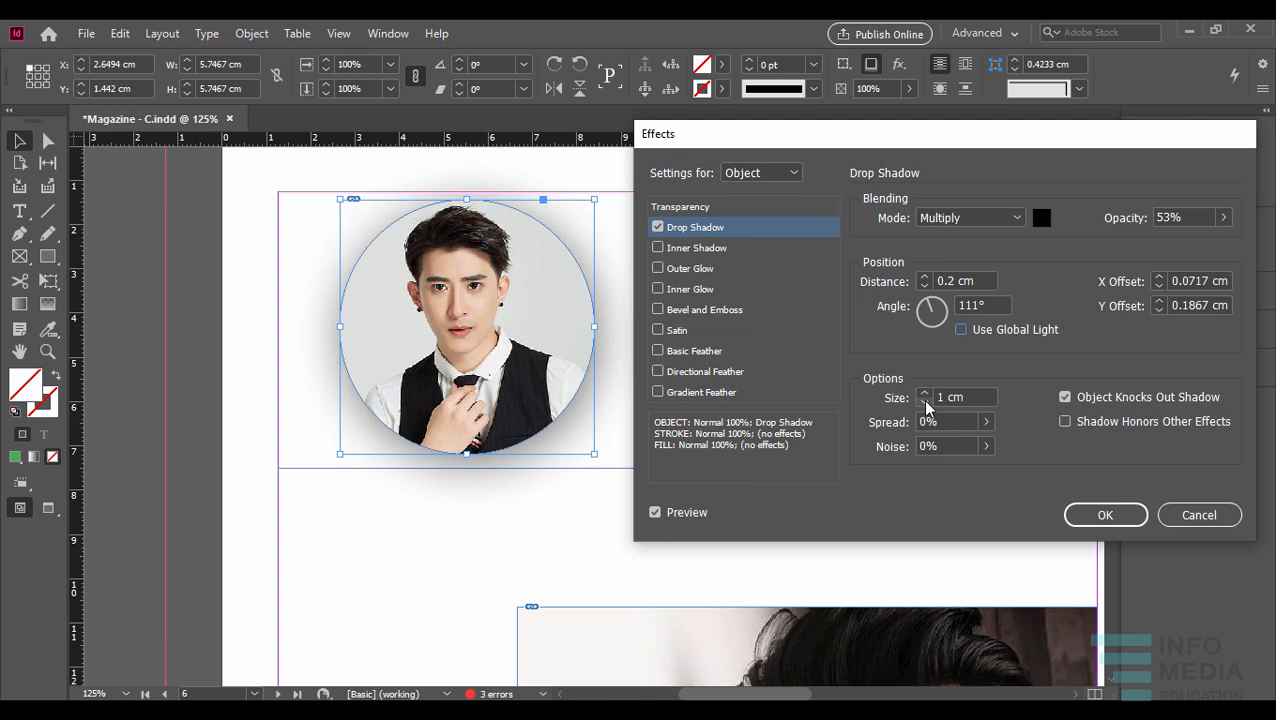
click(922, 401)
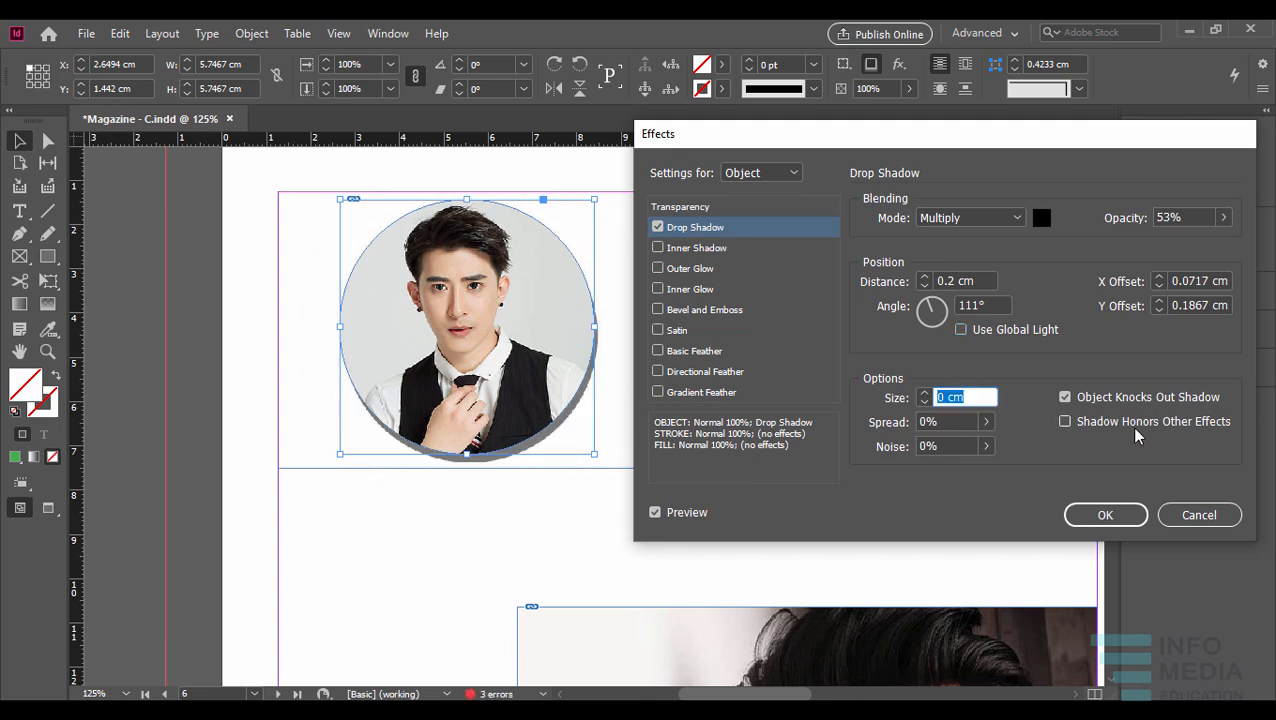
- Set the drop shadow's size to 0.3 cm and its noise to 1%, leaving the spread at 0%
text(.3)
key(Tab)
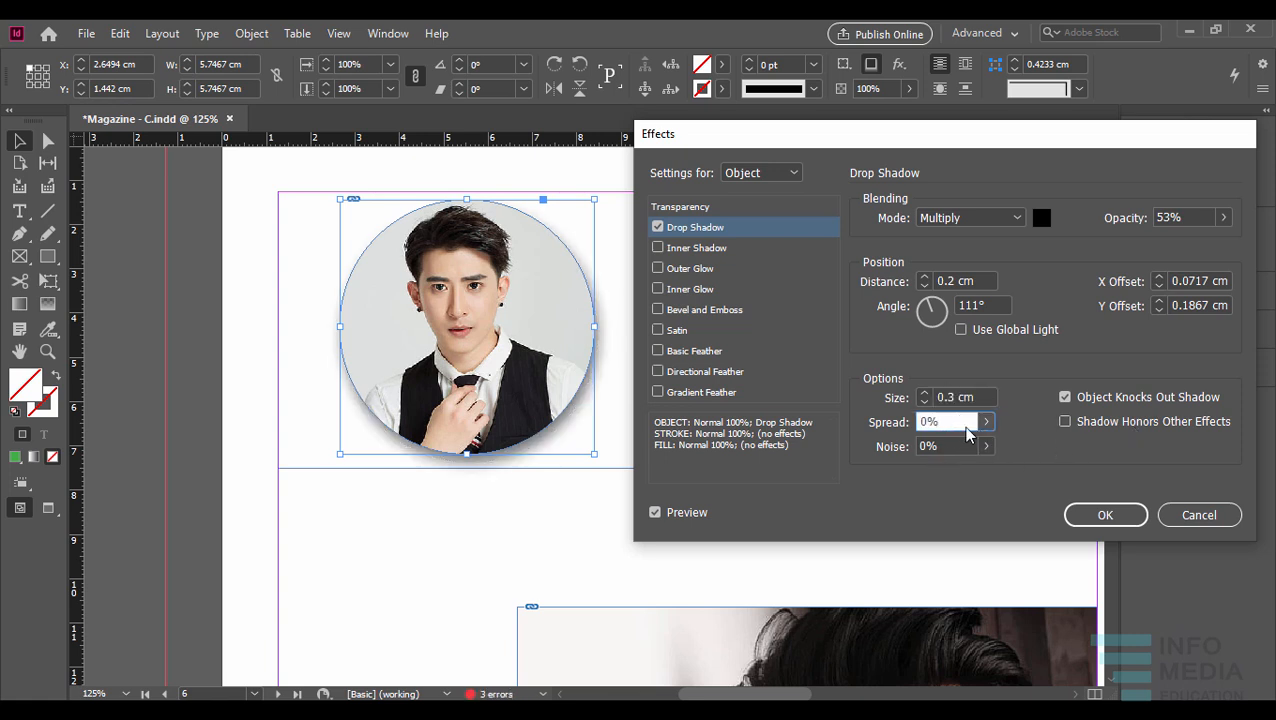
drag(954, 421, 921, 421)
key(Tab)
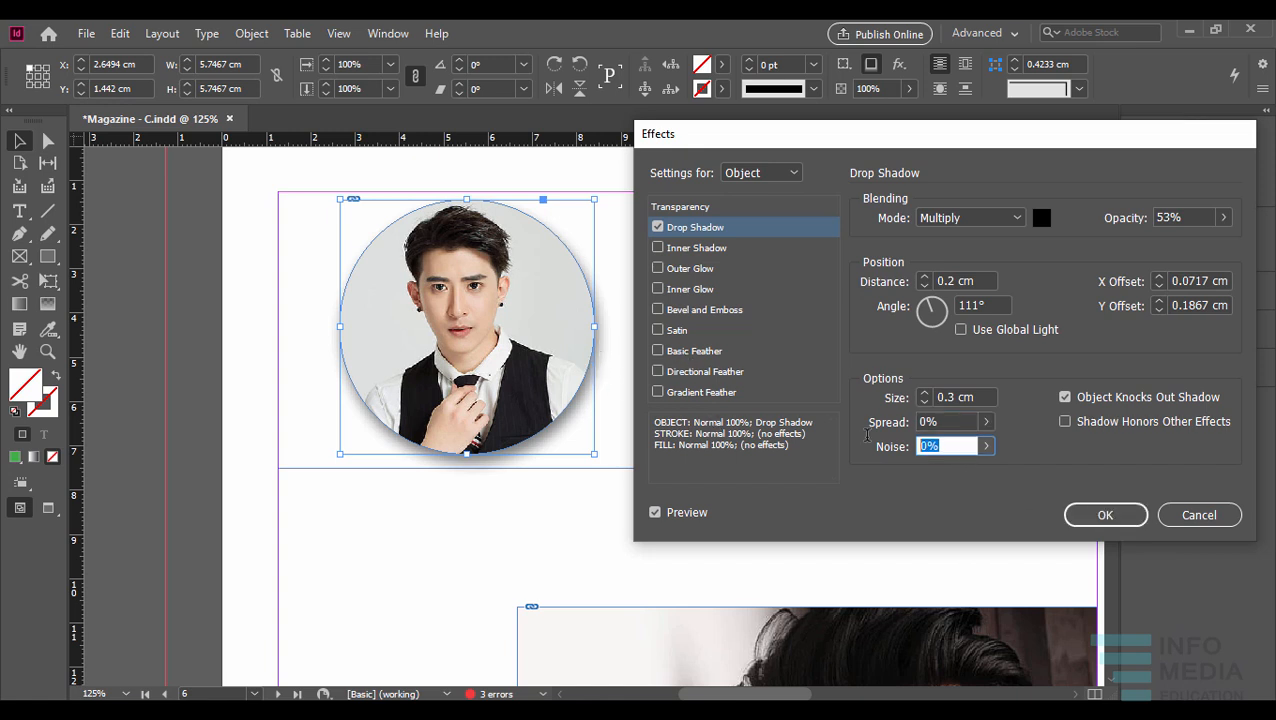
text(1)
- Try an inner shadow on the portrait with and without the drop shadow, and switch the inner shadow off again
click(658, 247)
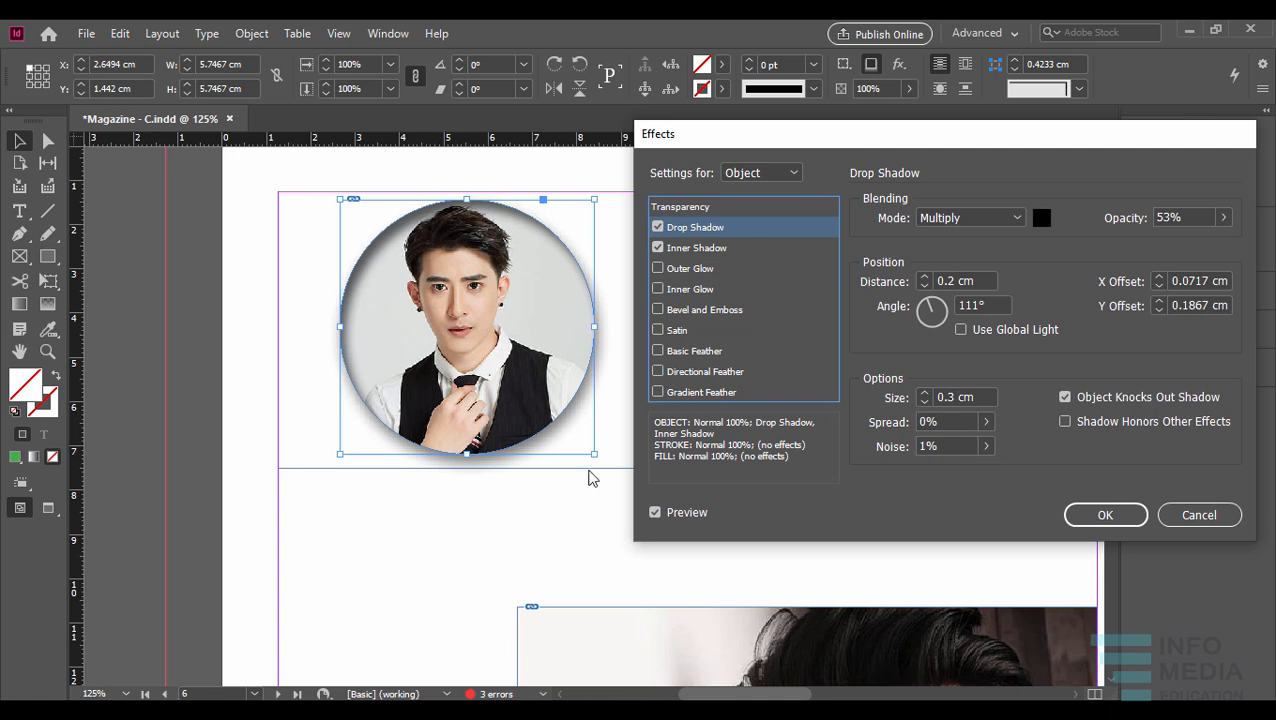
click(658, 227)
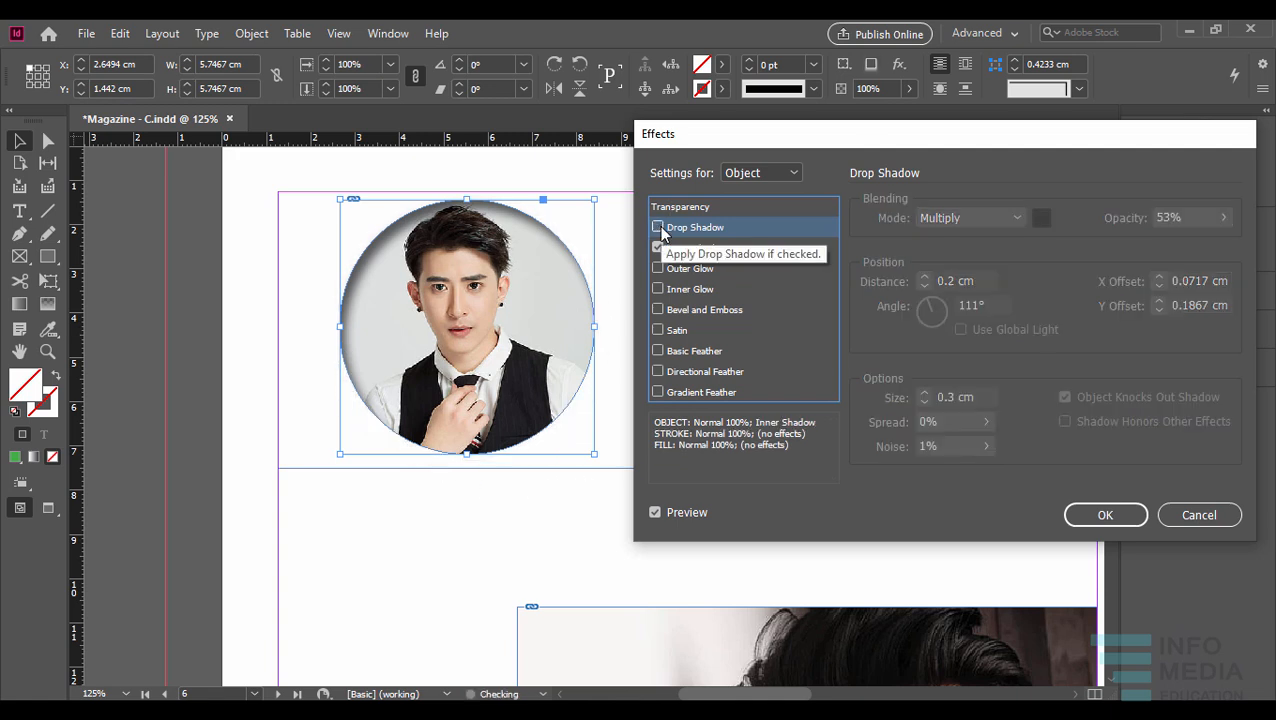
click(658, 227)
click(658, 247)
- Try Outer Glow, Inner Glow, Bevel and Emboss, and Satin on the portrait one at a time, switching each off again
click(658, 268)
click(658, 268)
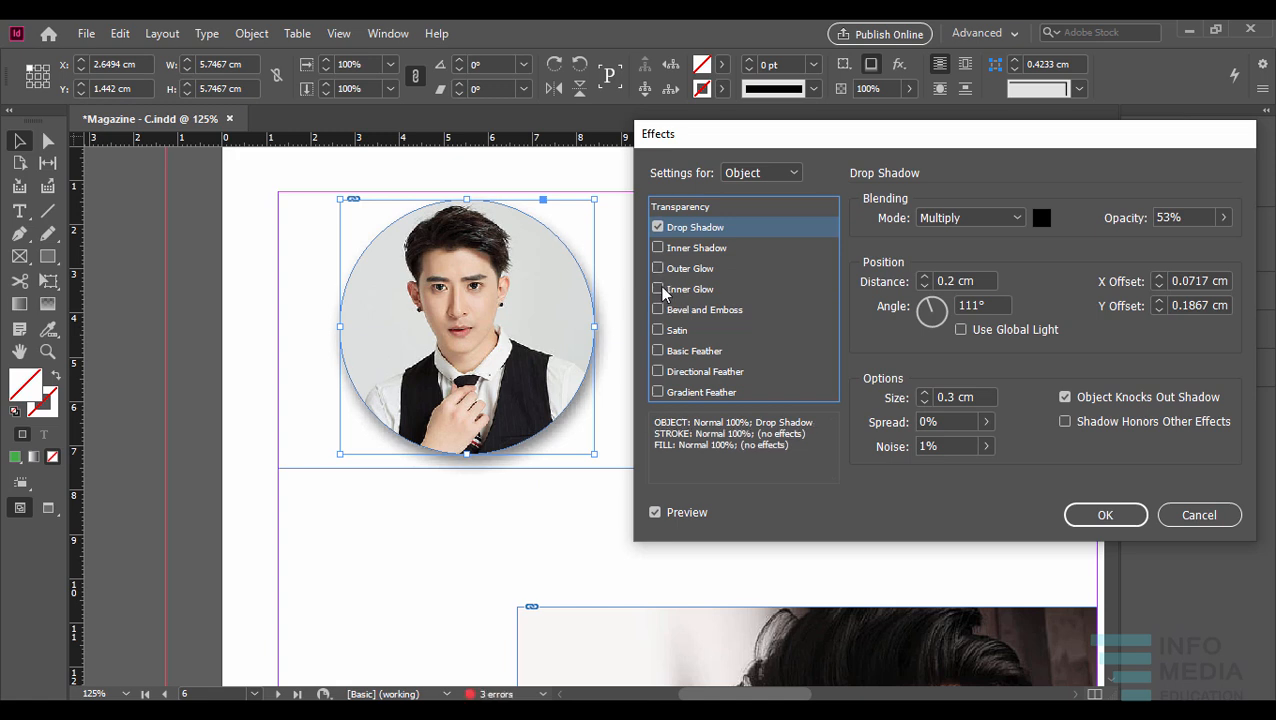
click(659, 289)
click(659, 289)
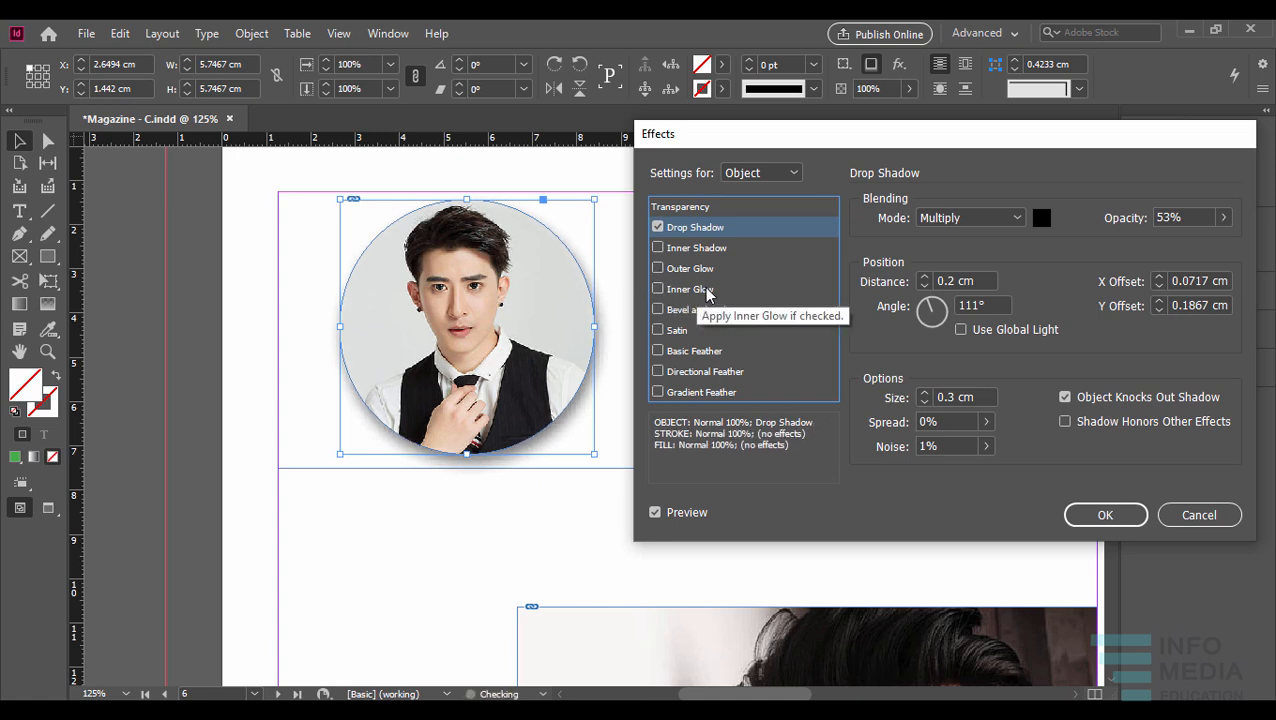
click(658, 309)
click(659, 310)
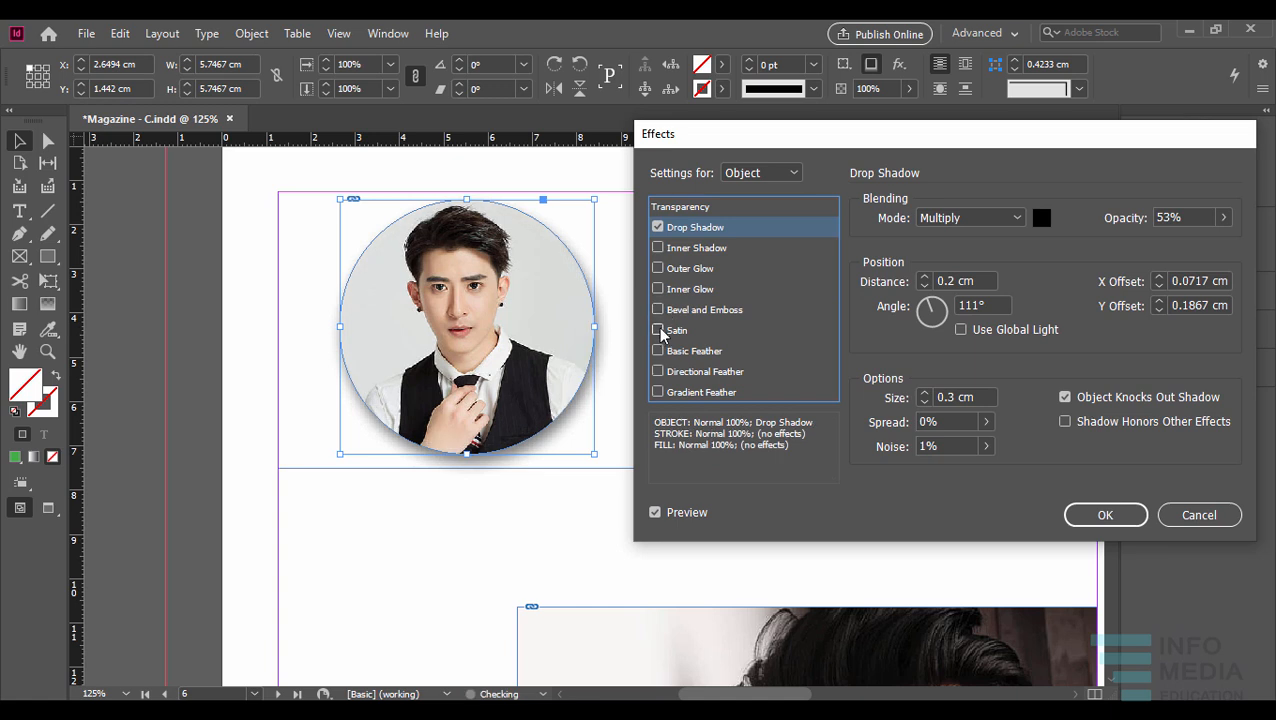
click(659, 330)
click(659, 330)
- Try Basic Feather on the portrait with a feather width of 3 cm and reduce it to 1 cm
click(658, 352)
click(658, 352)
click(658, 351)
click(692, 352)
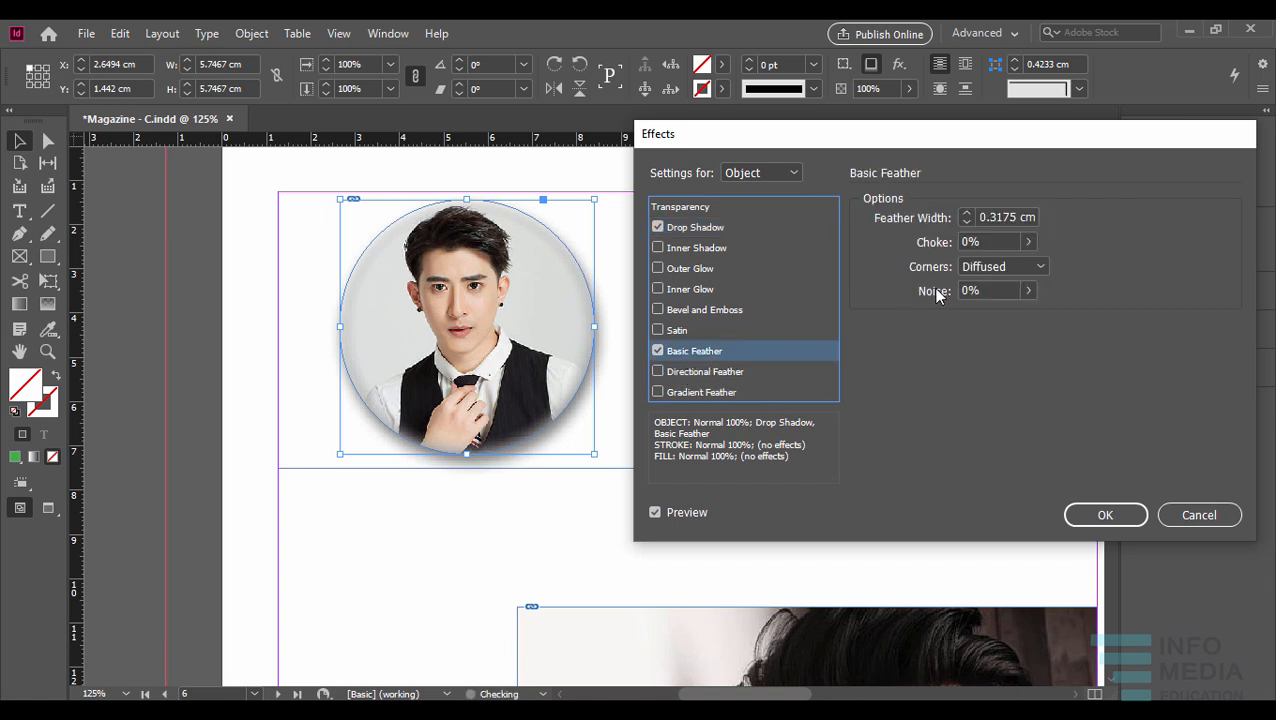
click(1029, 242)
click(1027, 241)
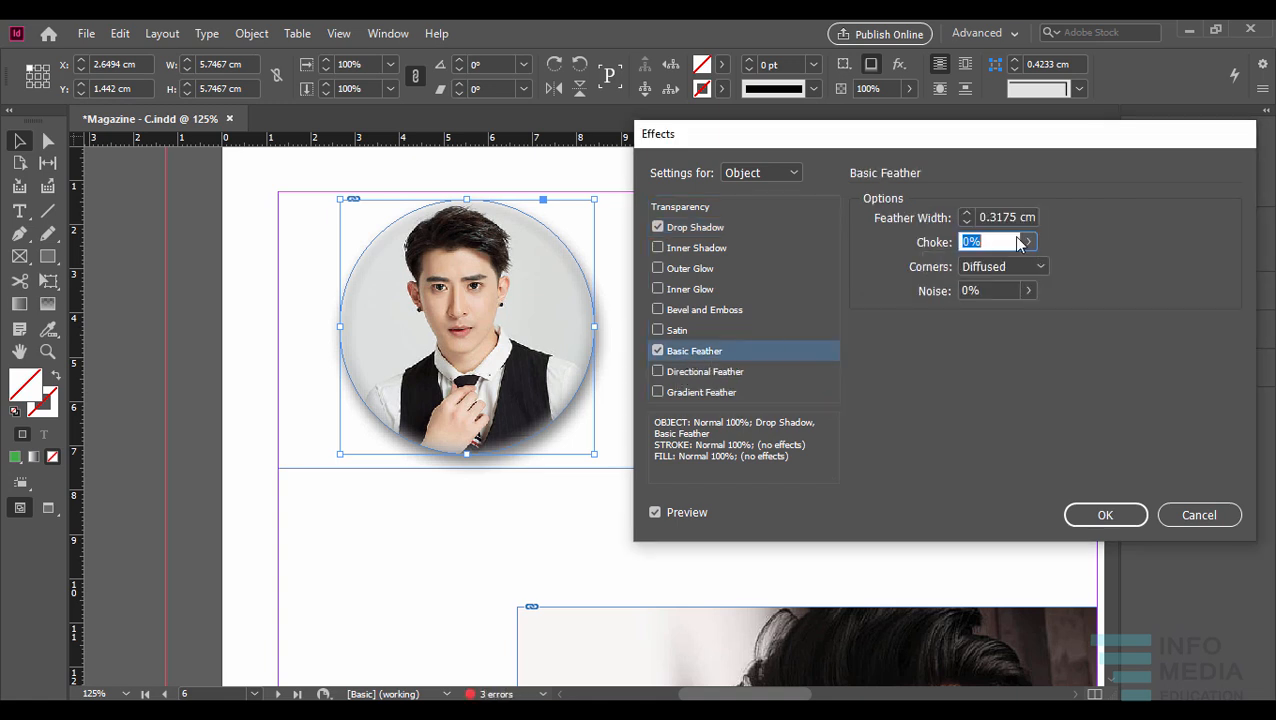
click(965, 212)
click(965, 212)
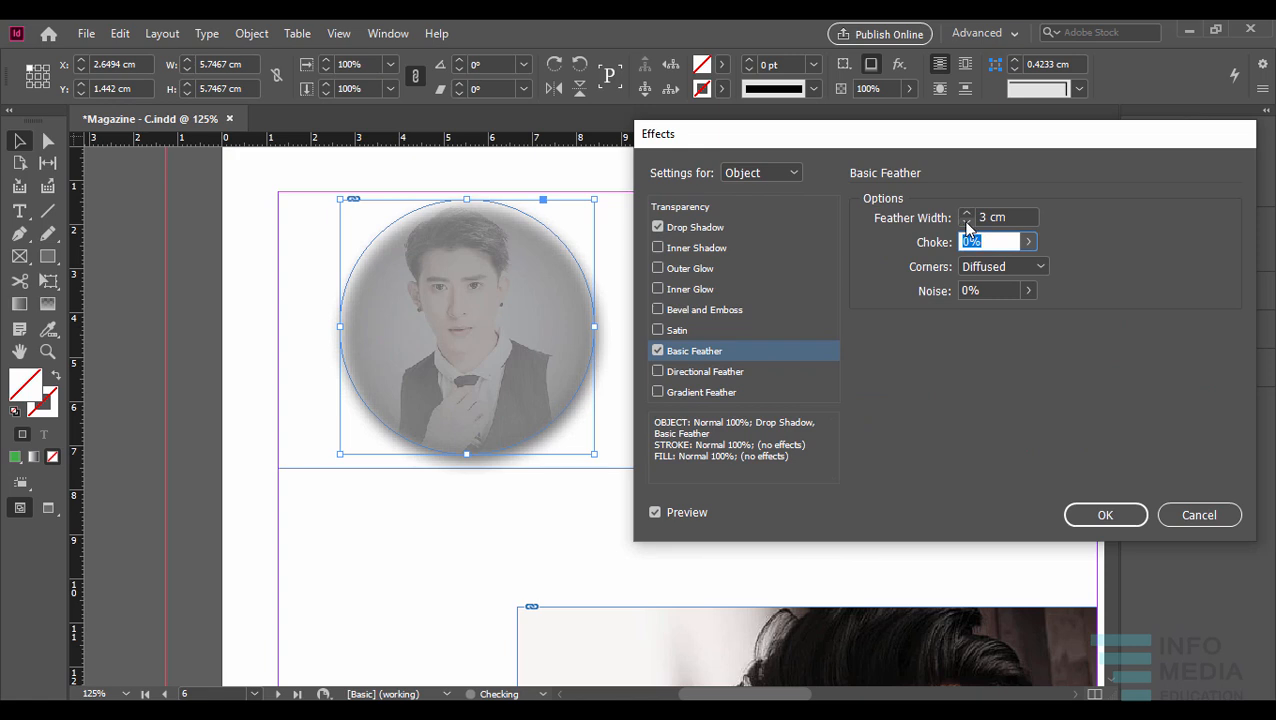
click(967, 228)
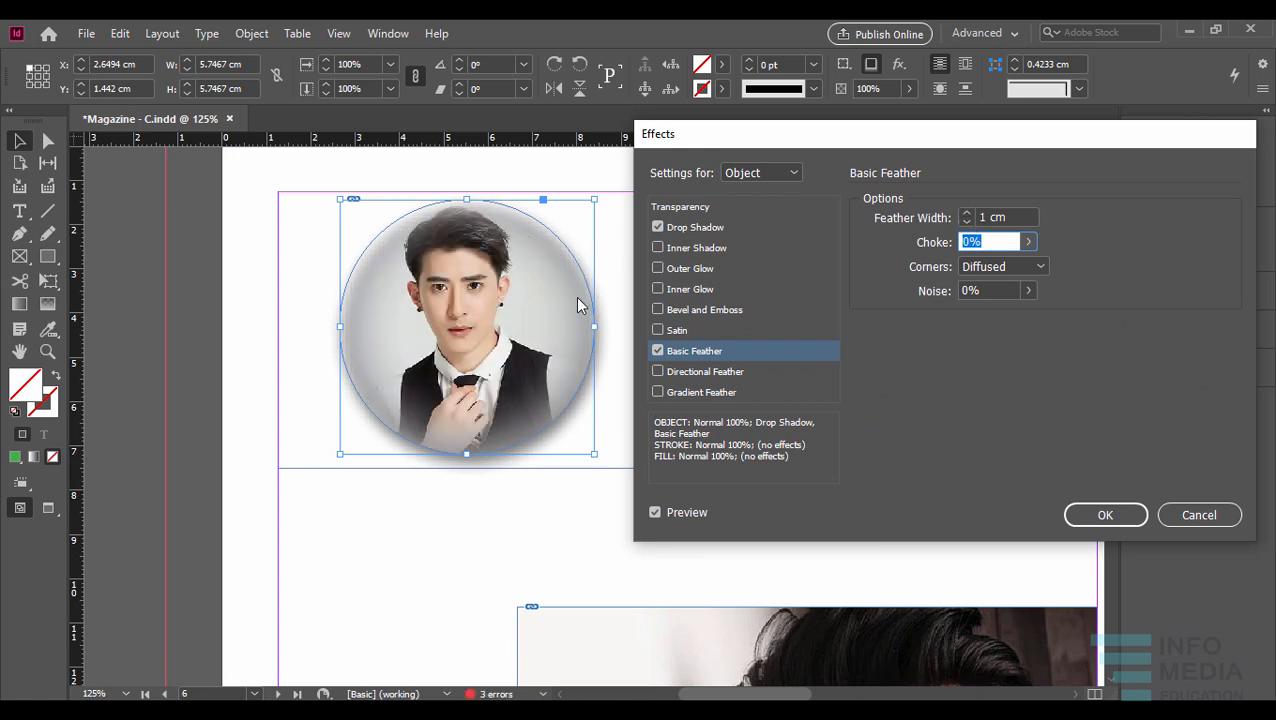
- Compare the portrait with and without Basic Feather and the drop shadow, leaving only the drop shadow applied
click(655, 351)
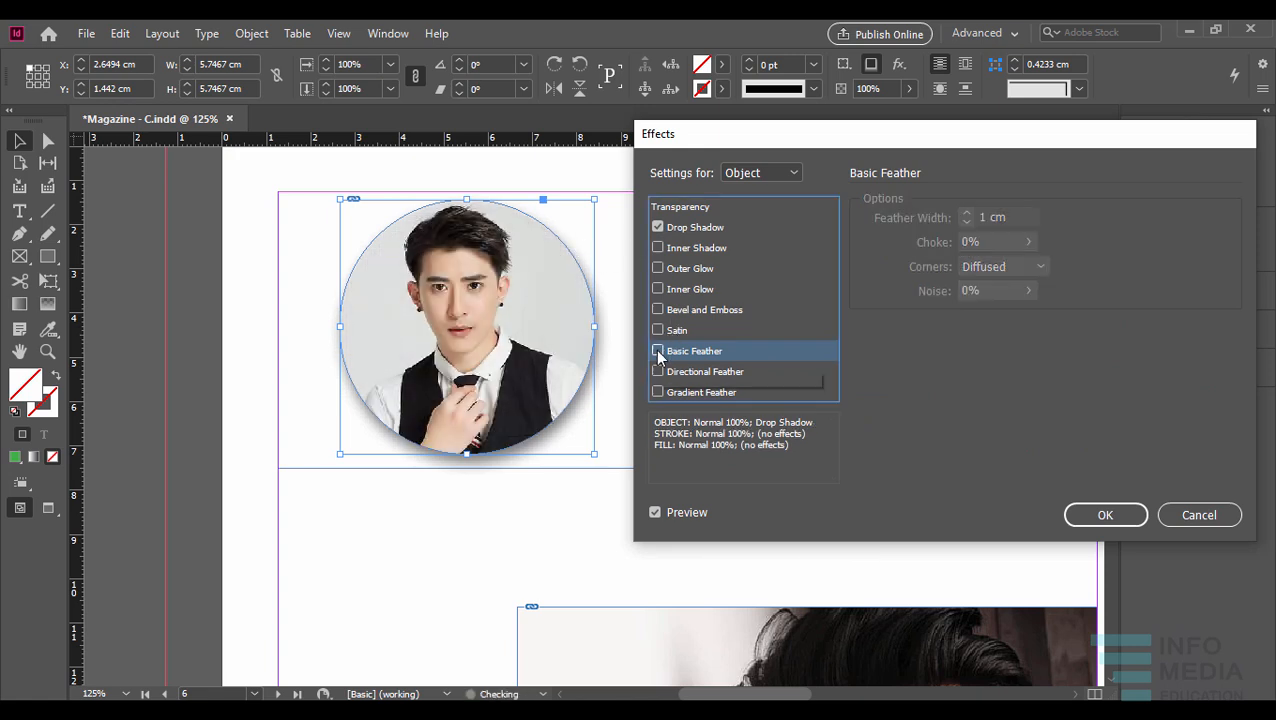
click(657, 227)
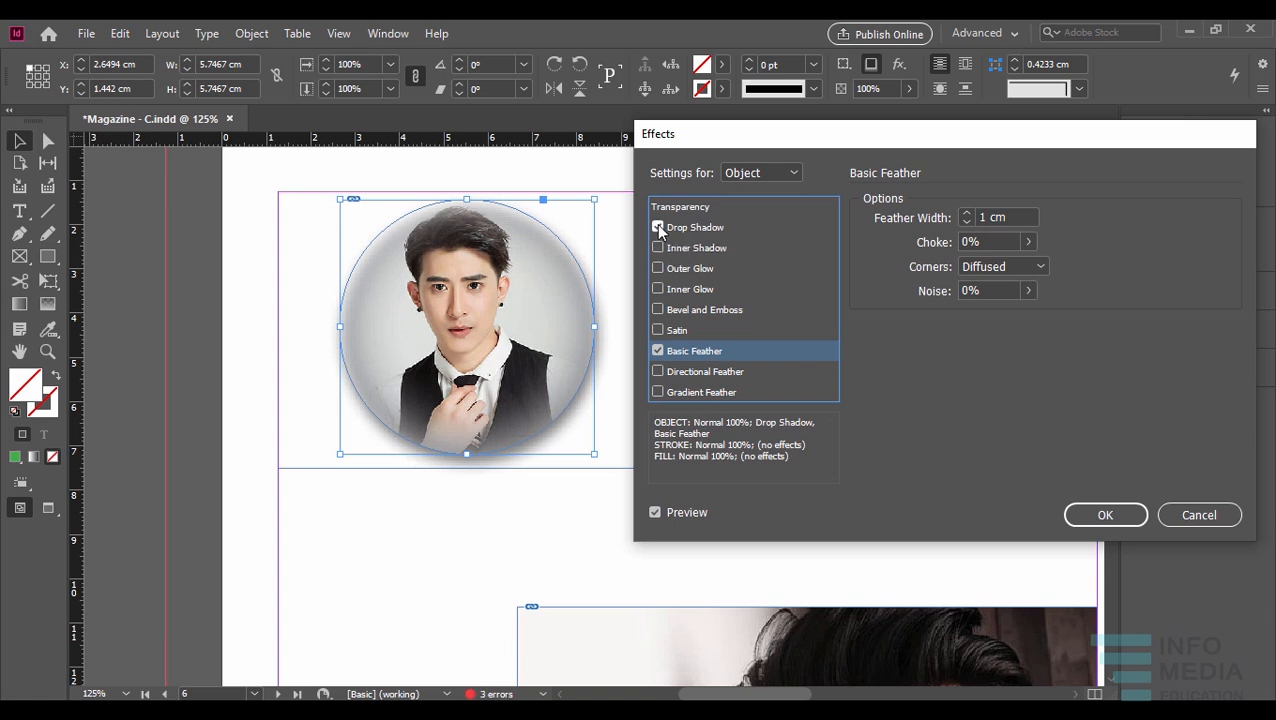
click(657, 350)
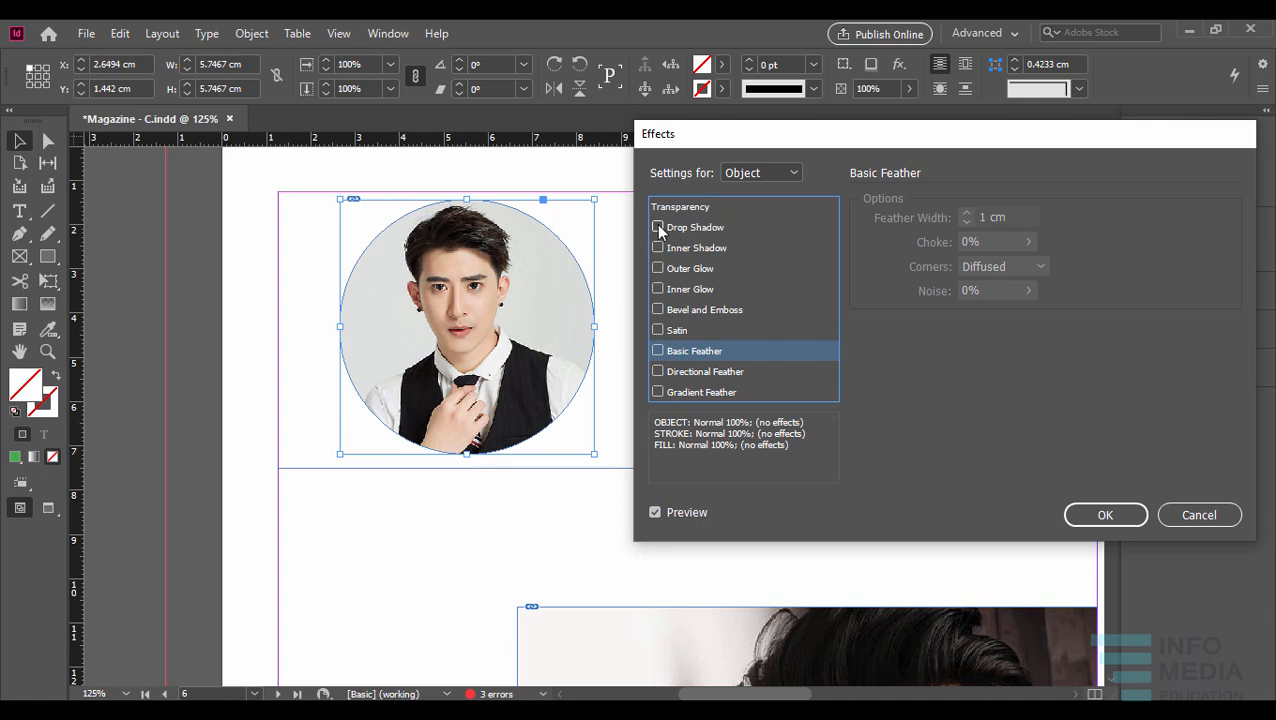
click(657, 228)
- Try Directional Feather on the portrait, view its settings, and switch it off again
click(659, 371)
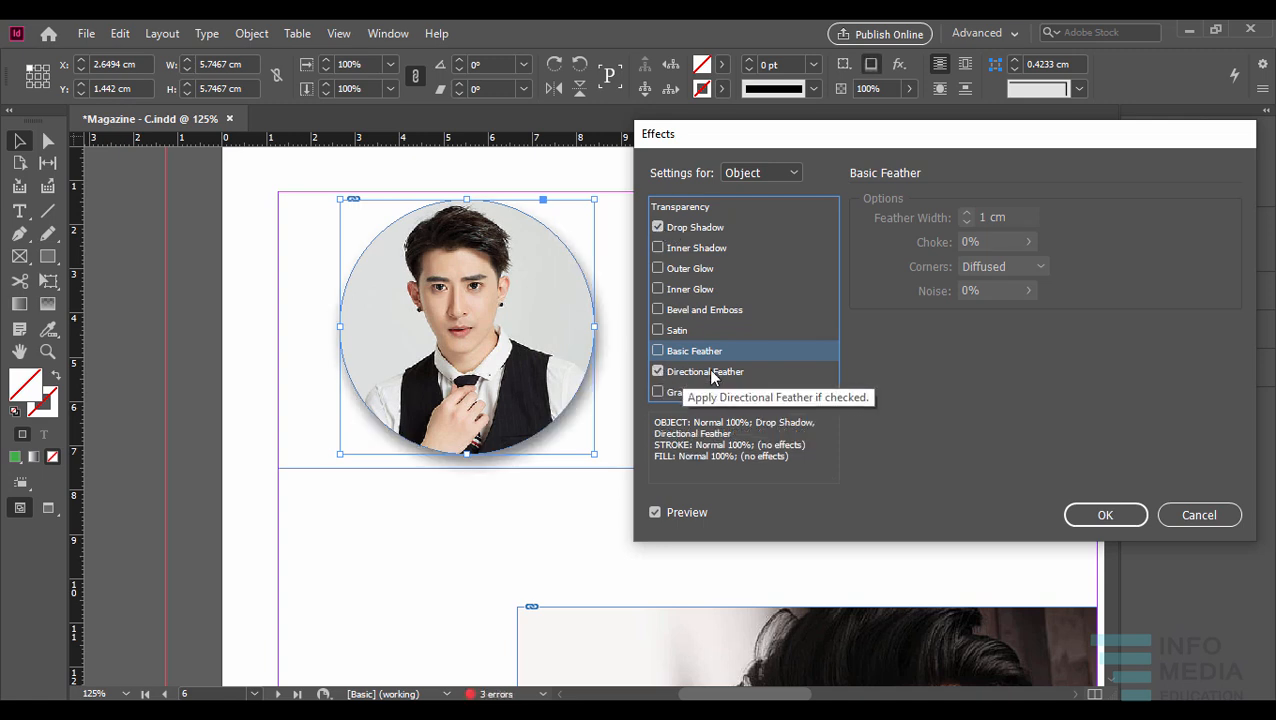
click(710, 372)
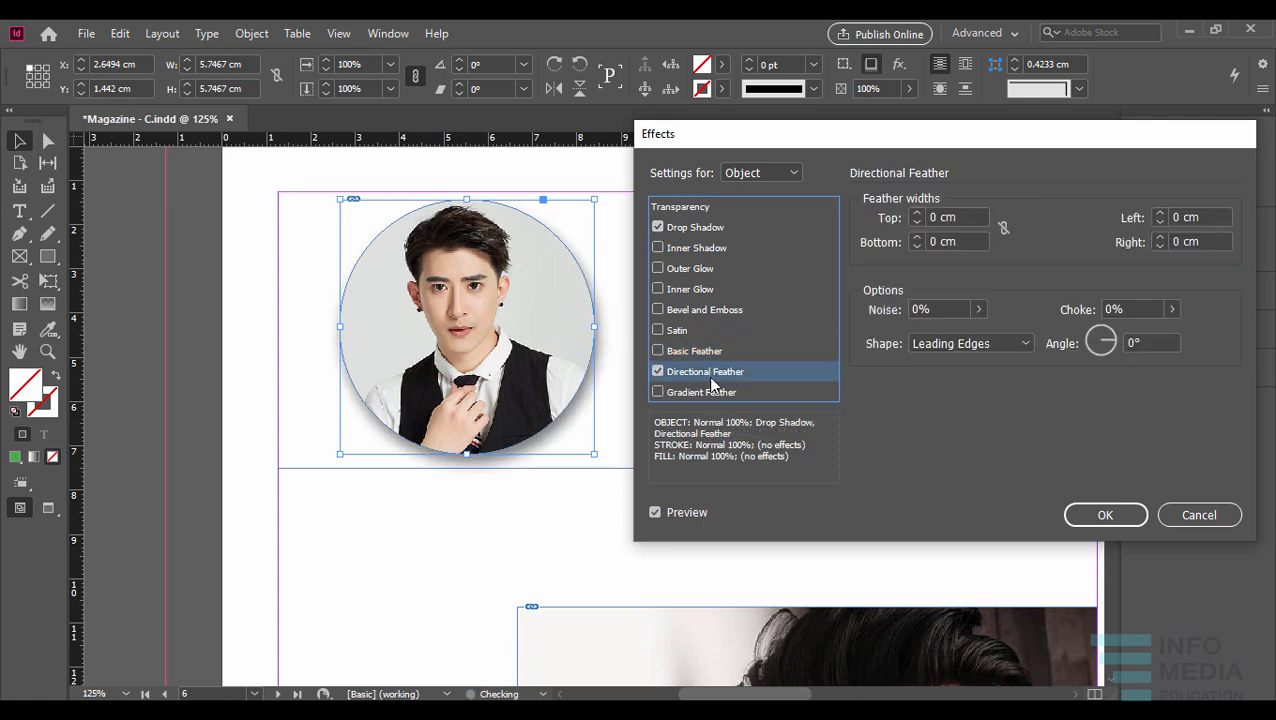
click(658, 371)
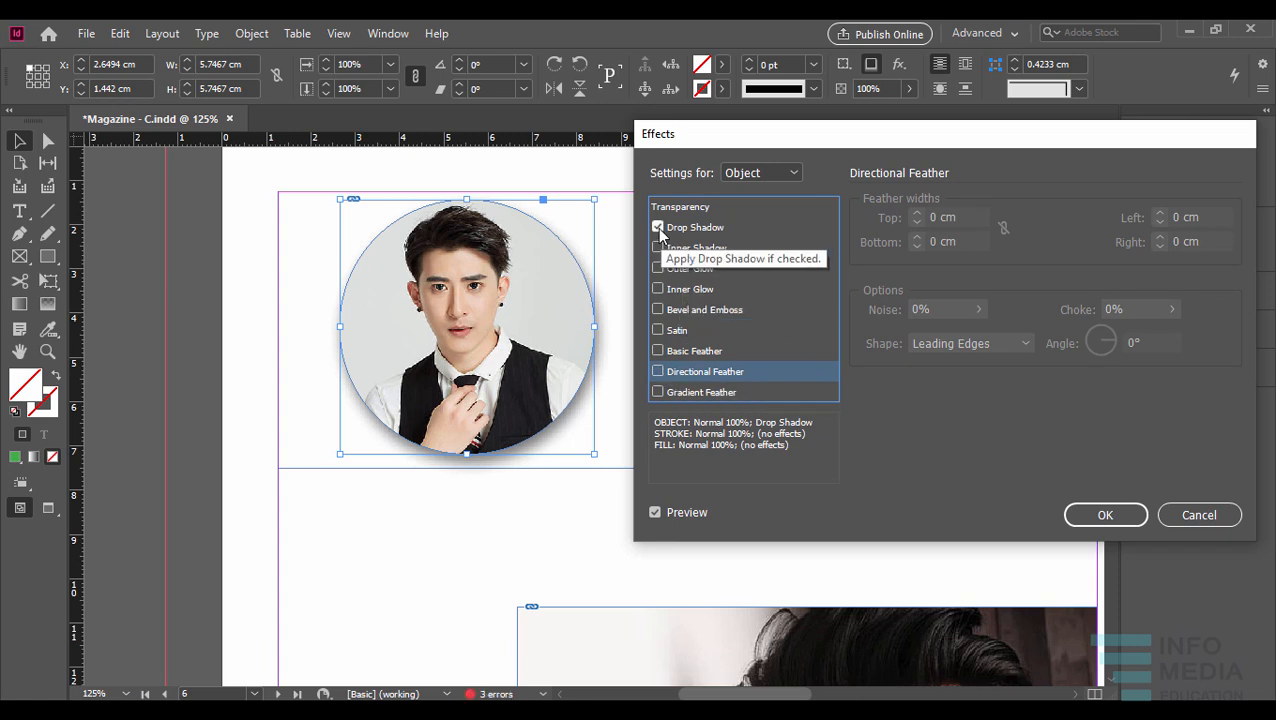
- Return to the drop shadow settings, keep Object as the target, and apply the effect to the portrait
click(718, 234)
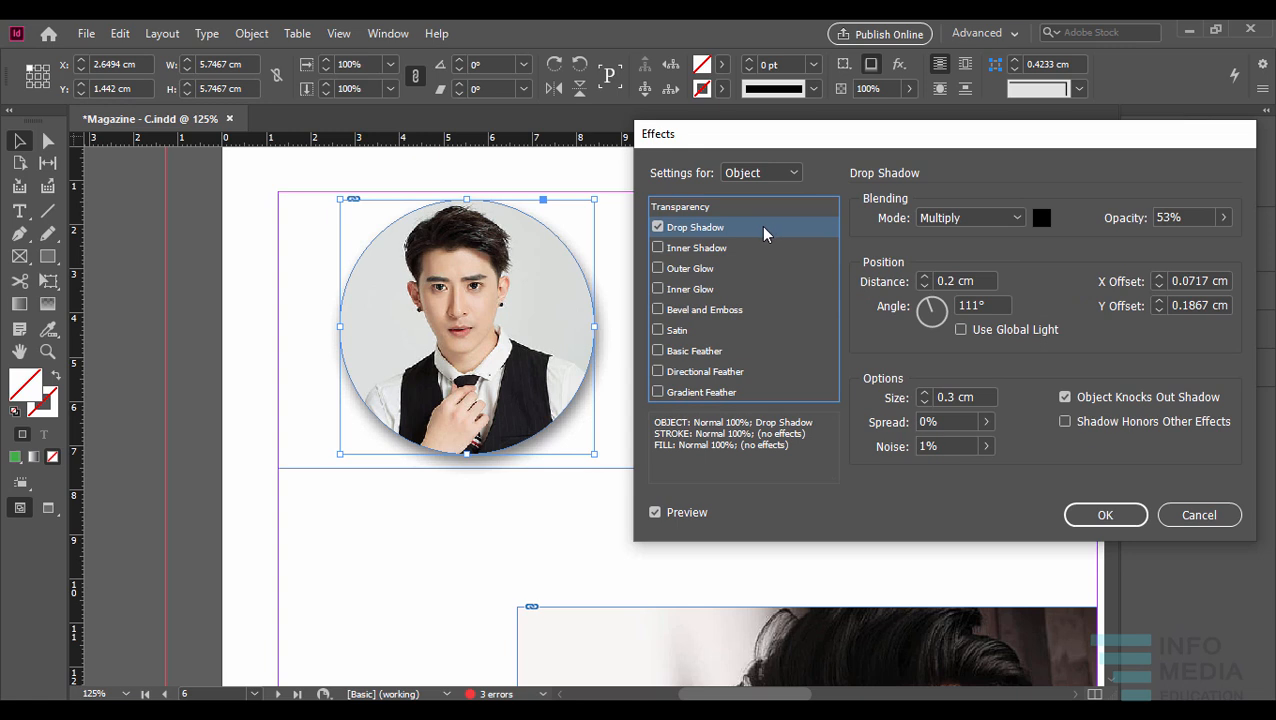
click(795, 178)
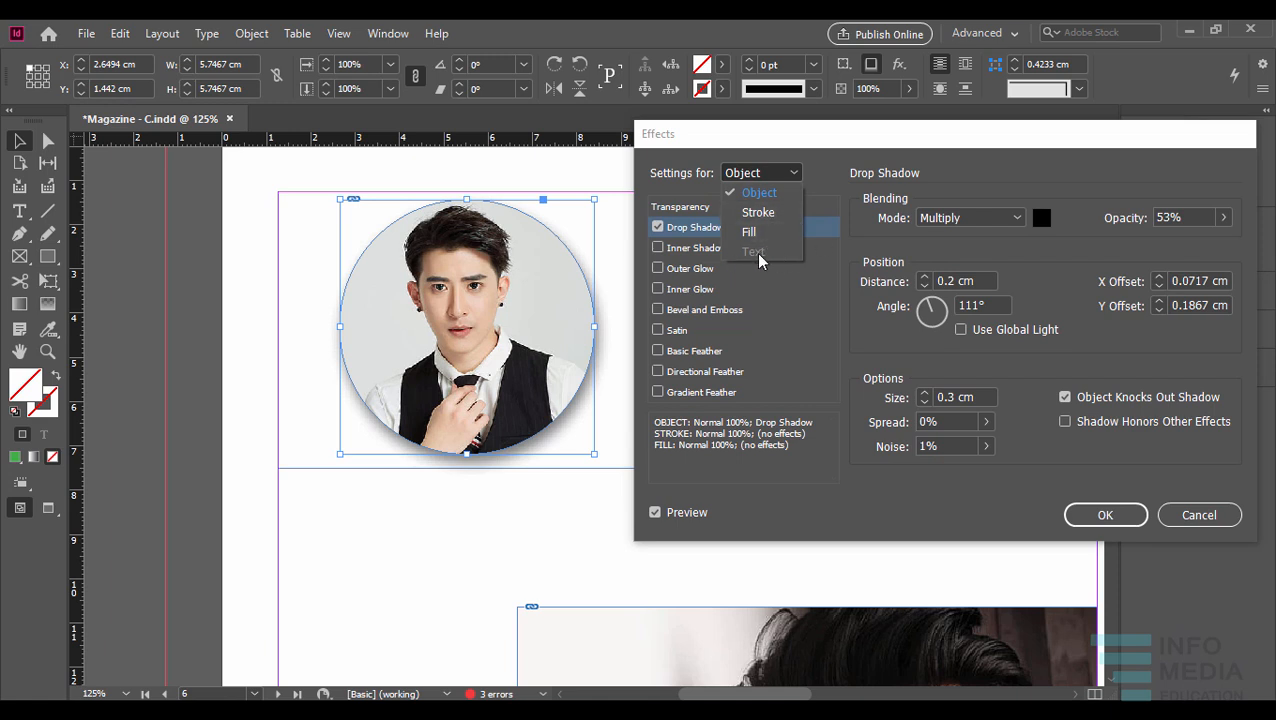
click(836, 144)
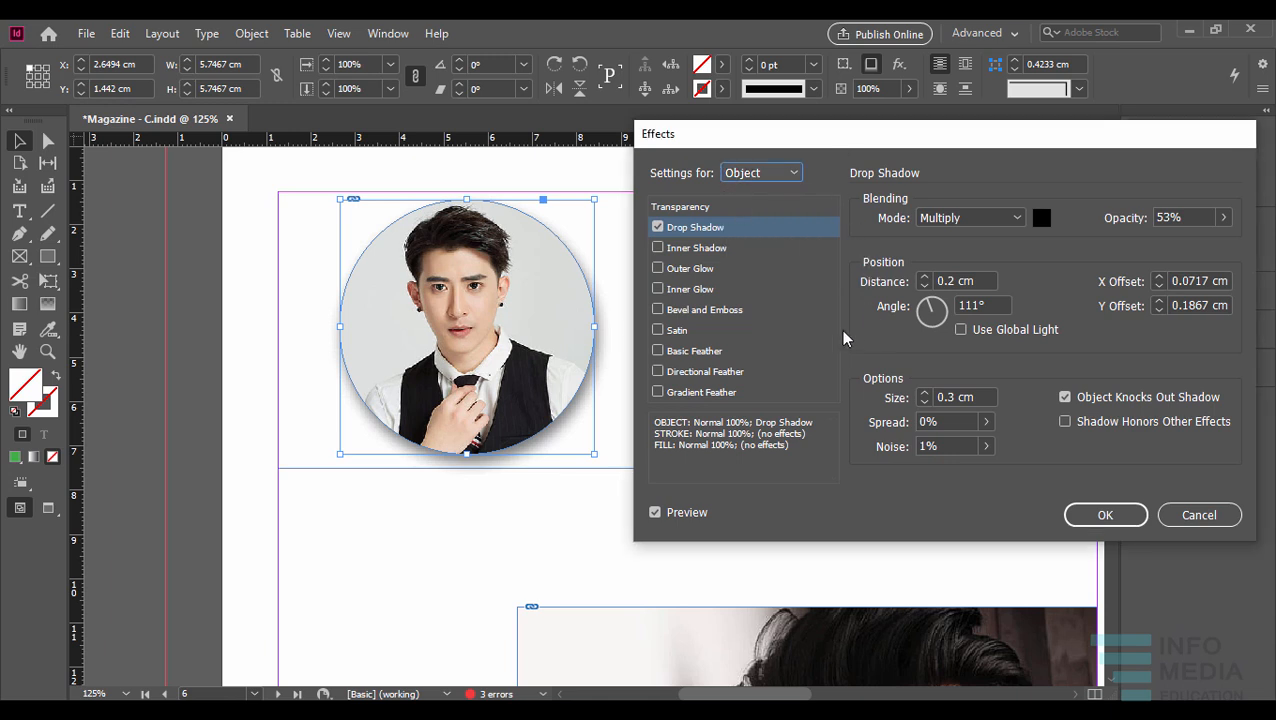
click(1104, 515)
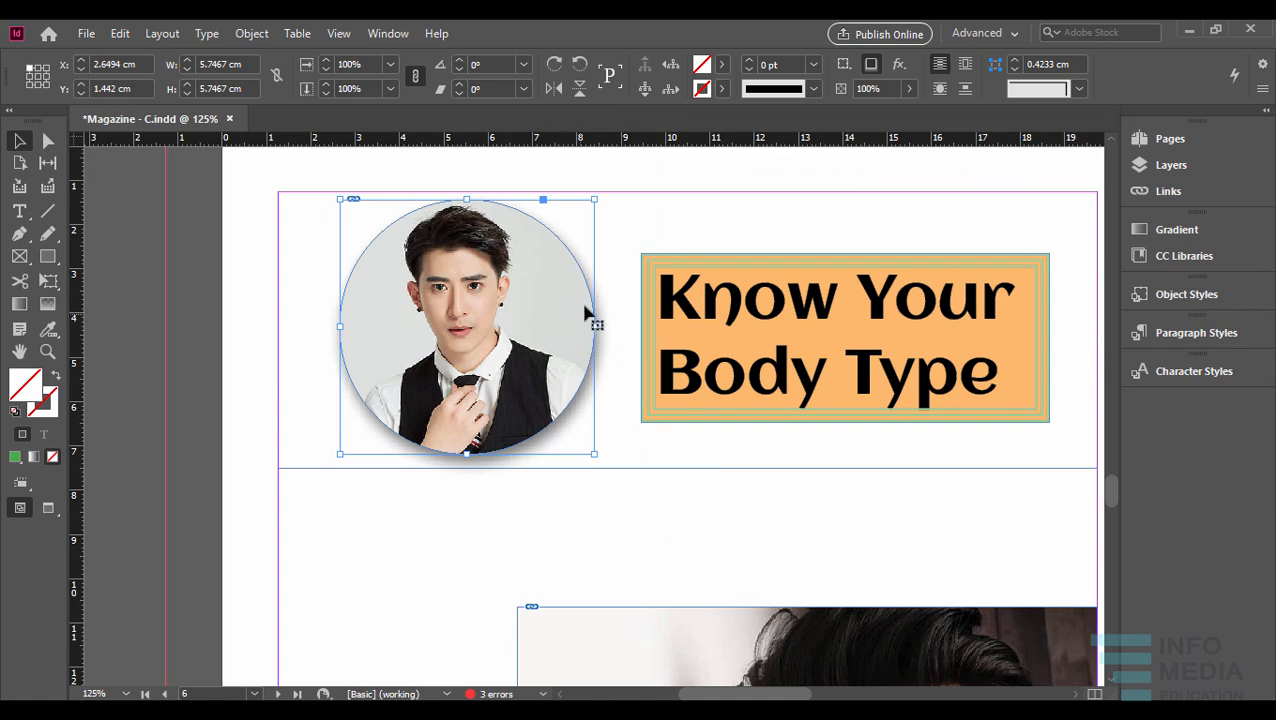
- Show the portrait's applied effects and delete its object-level drop shadow effect
drag(653, 262, 588, 258)
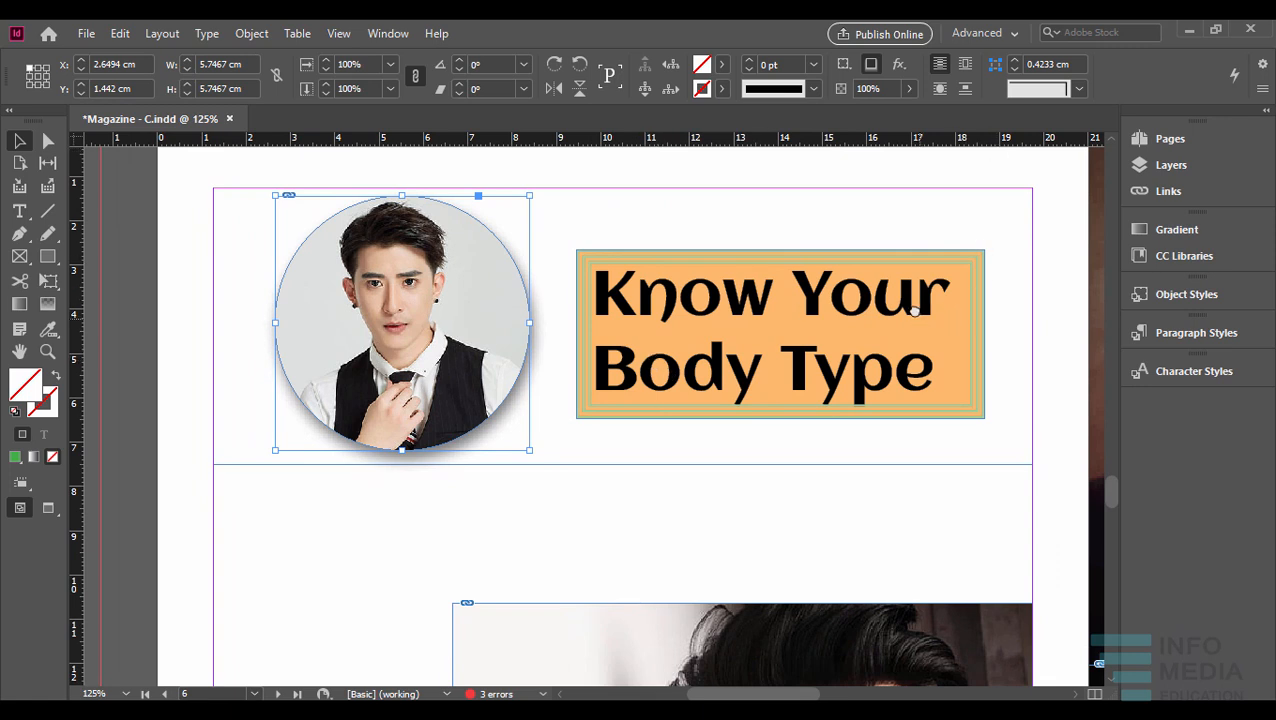
drag(913, 311, 890, 280)
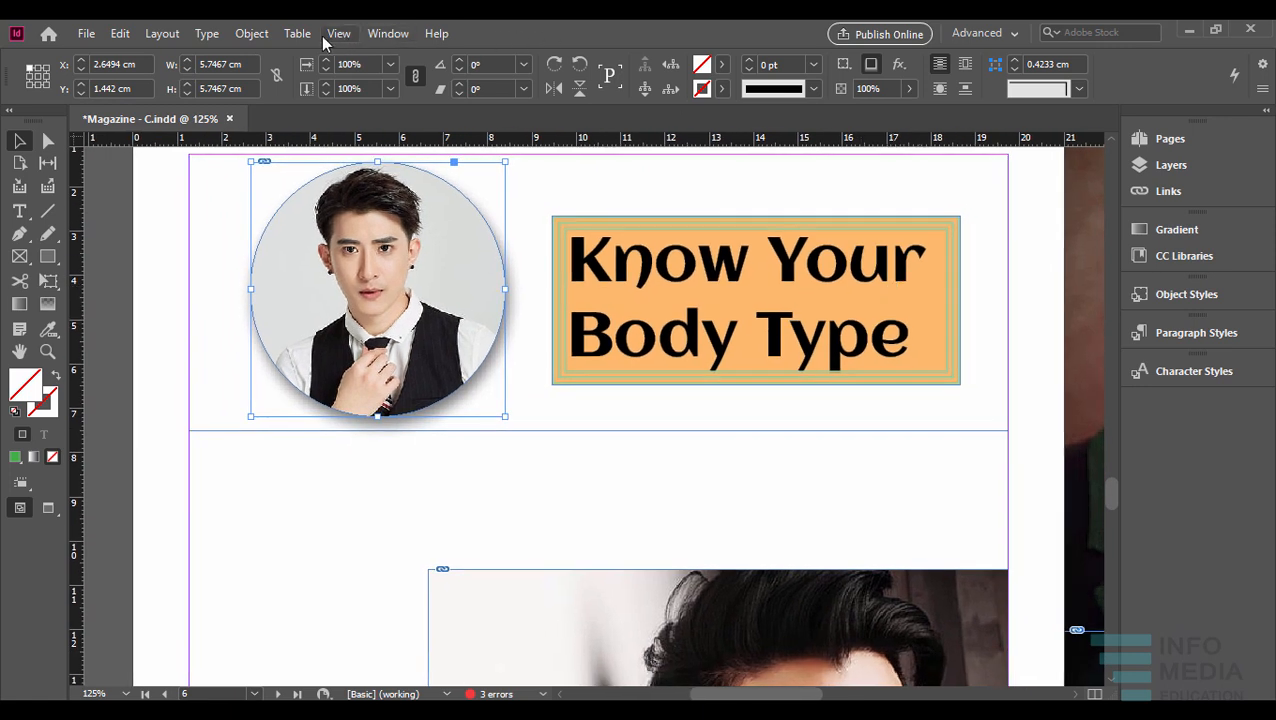
click(387, 33)
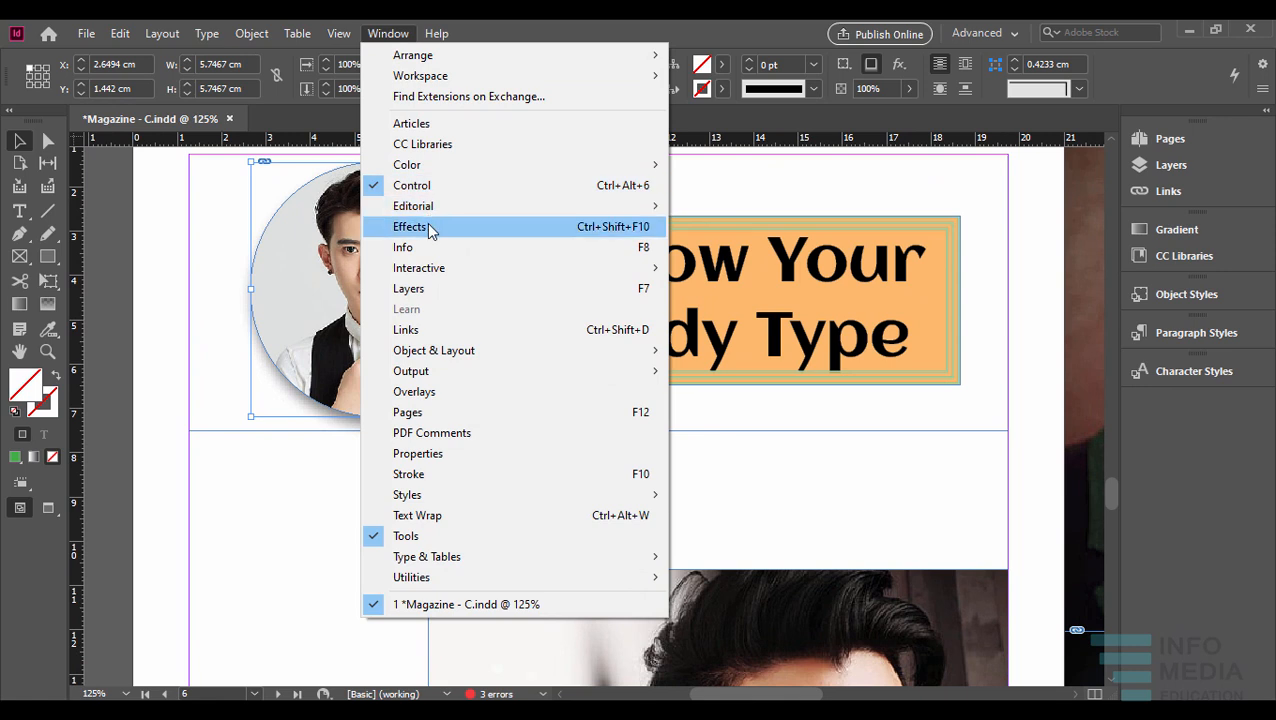
click(430, 229)
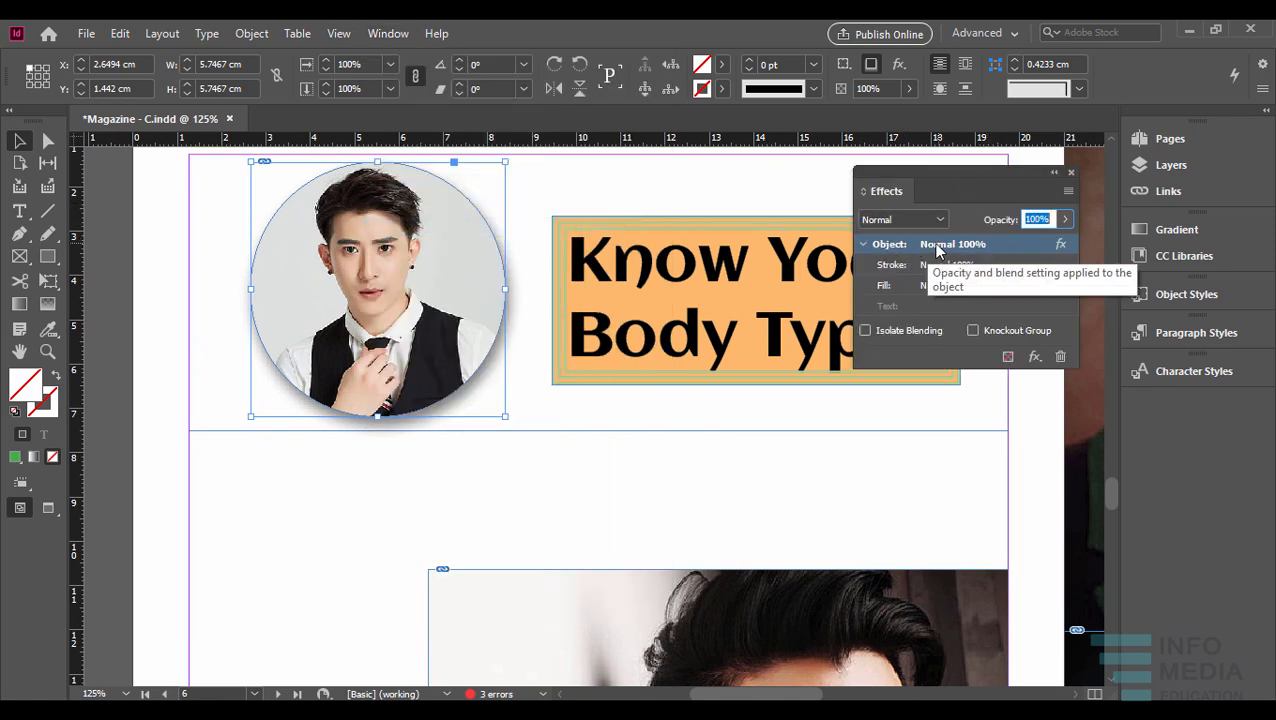
click(1060, 248)
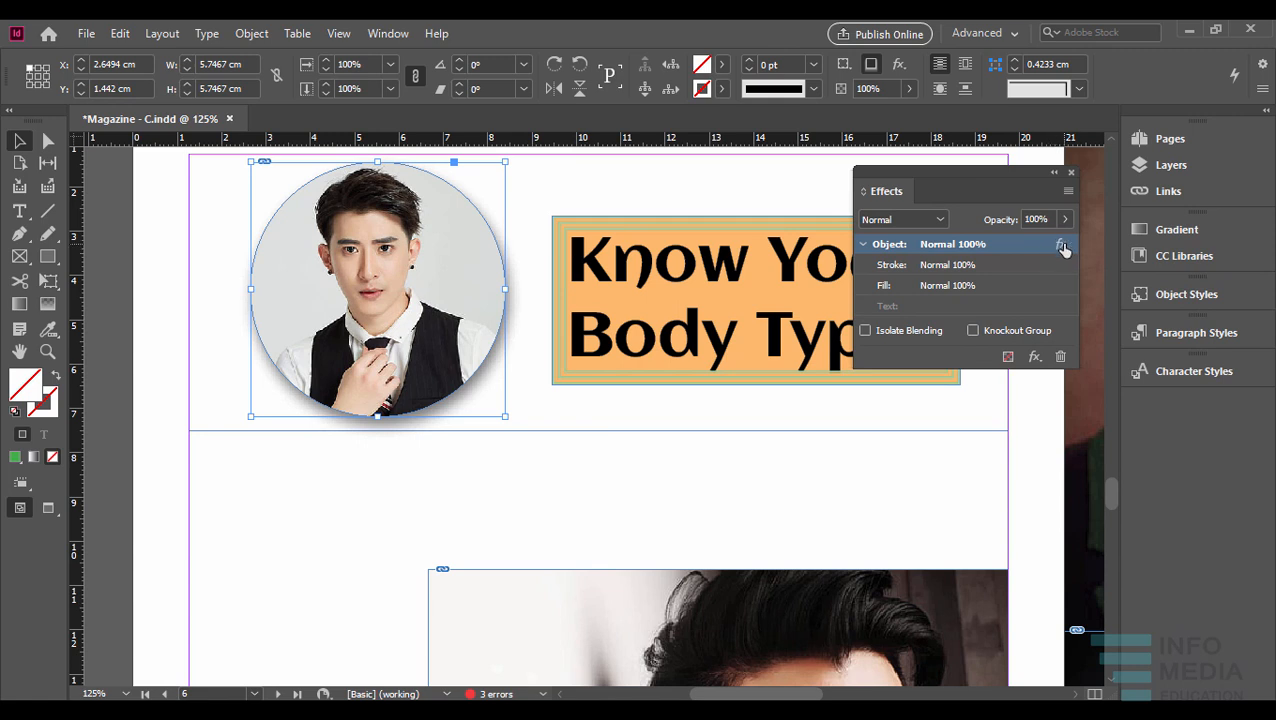
drag(1061, 248, 1061, 356)
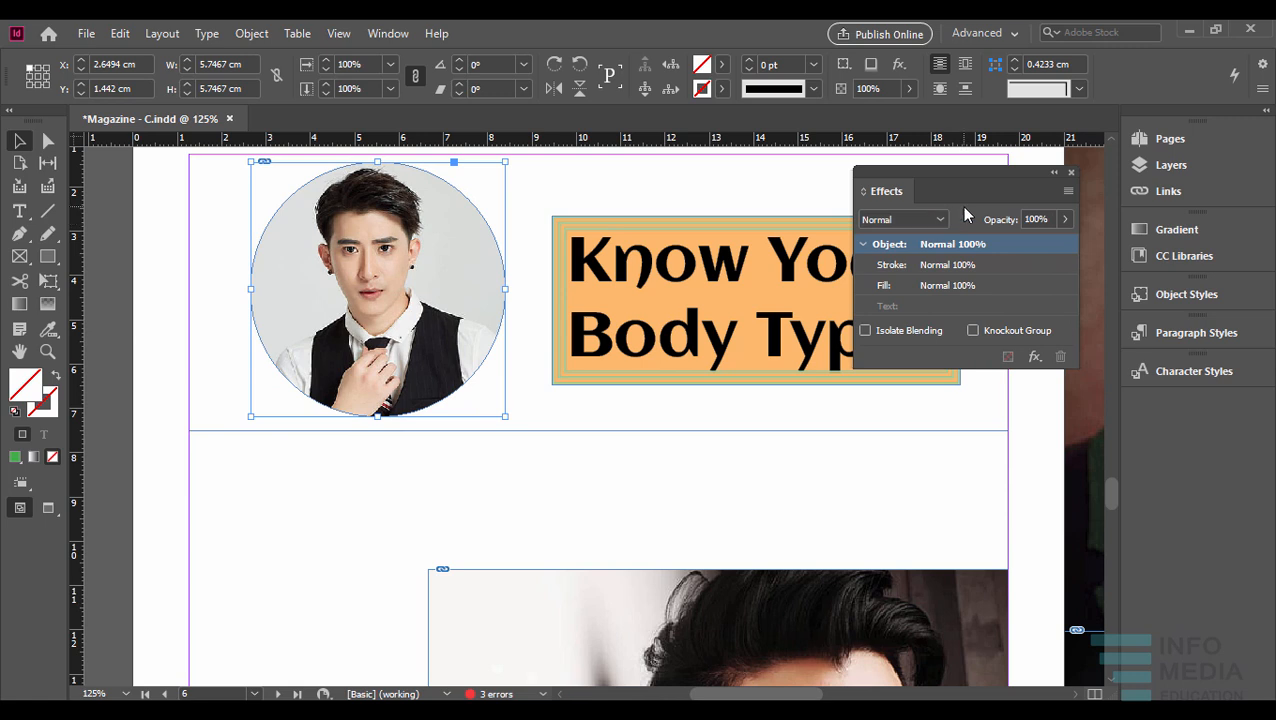
- Try an object-level Drop Shadow on the portrait with its default settings, and discard the effect
click(898, 68)
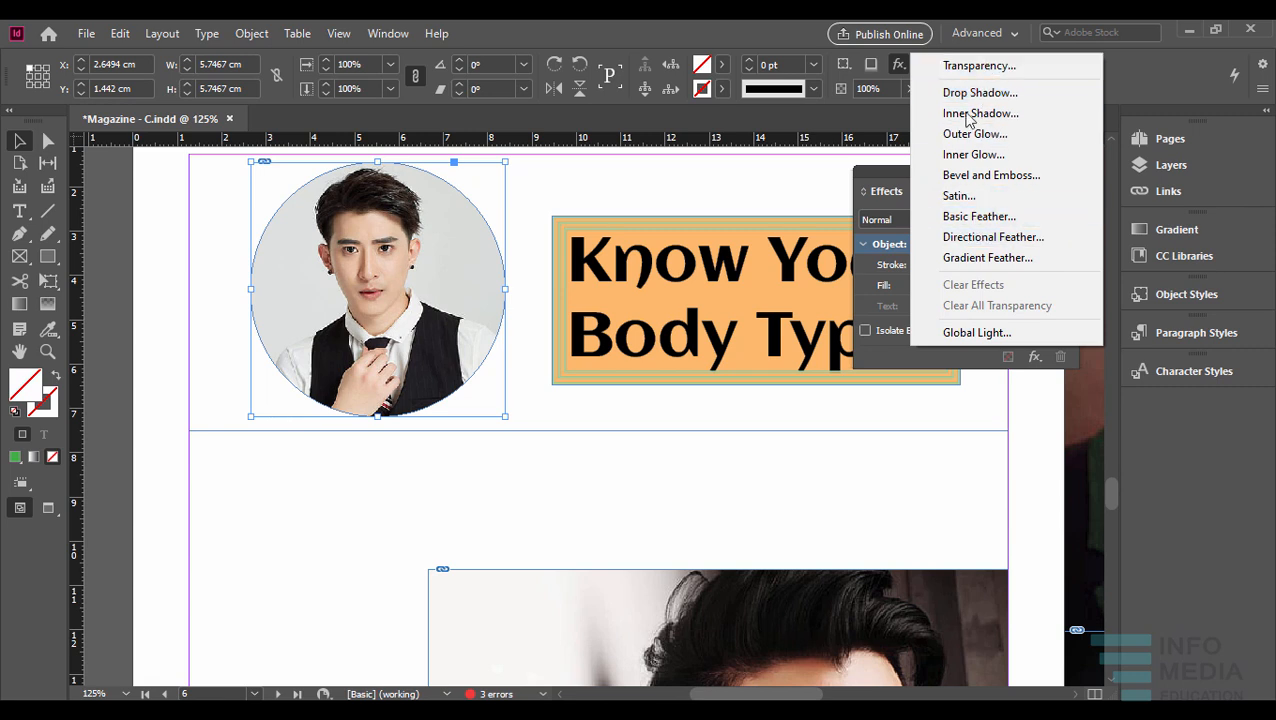
click(969, 95)
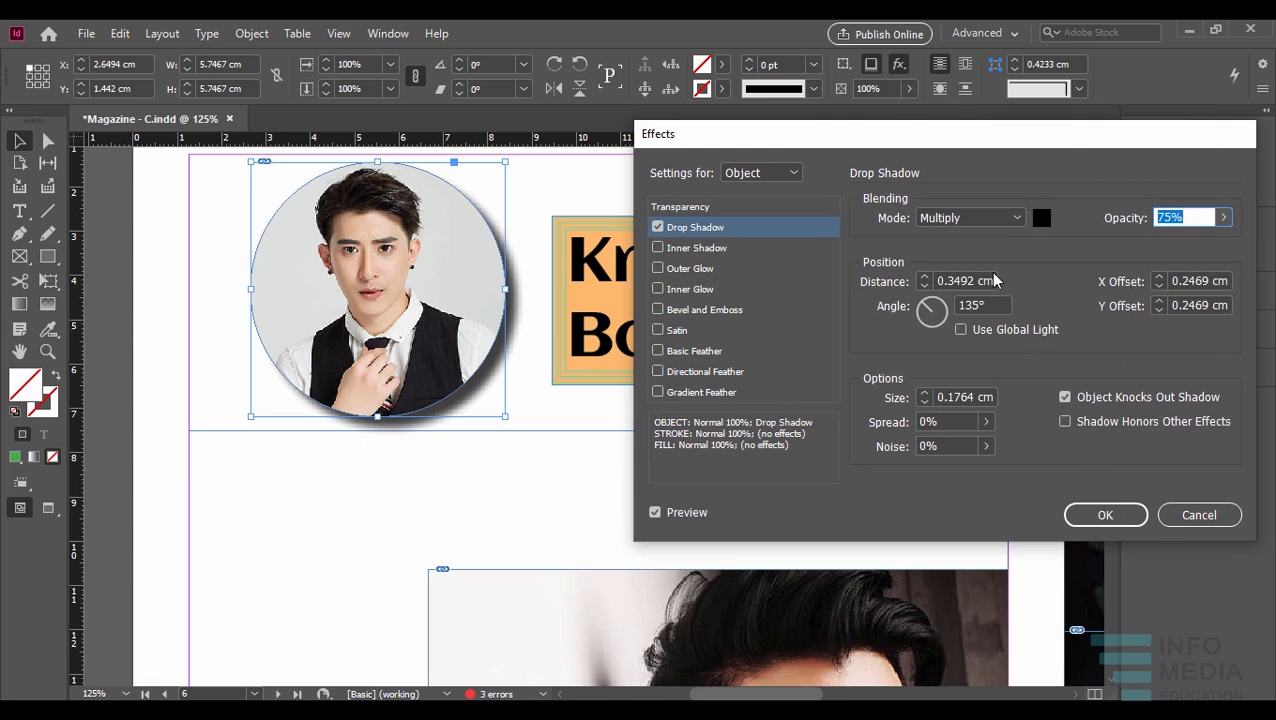
click(1199, 516)
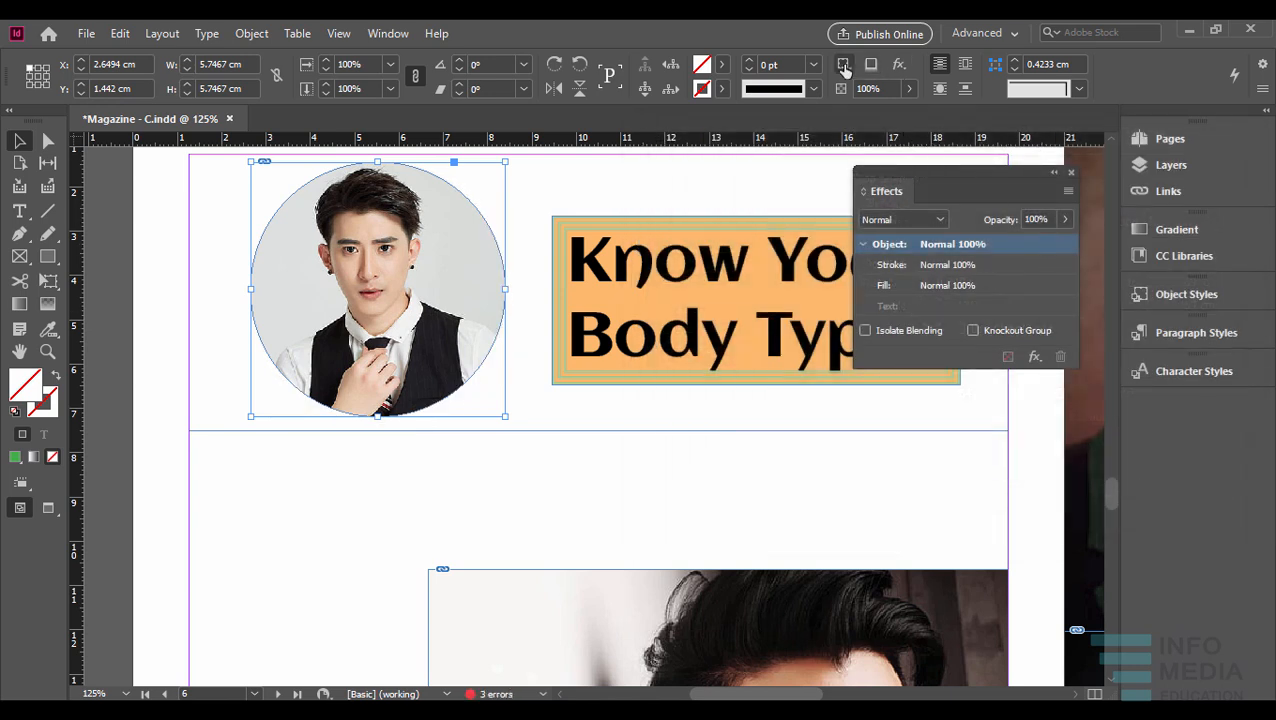
- Try lowering the portrait's opacity and restore it to 100%, viewing the available effect targets along the way
click(909, 90)
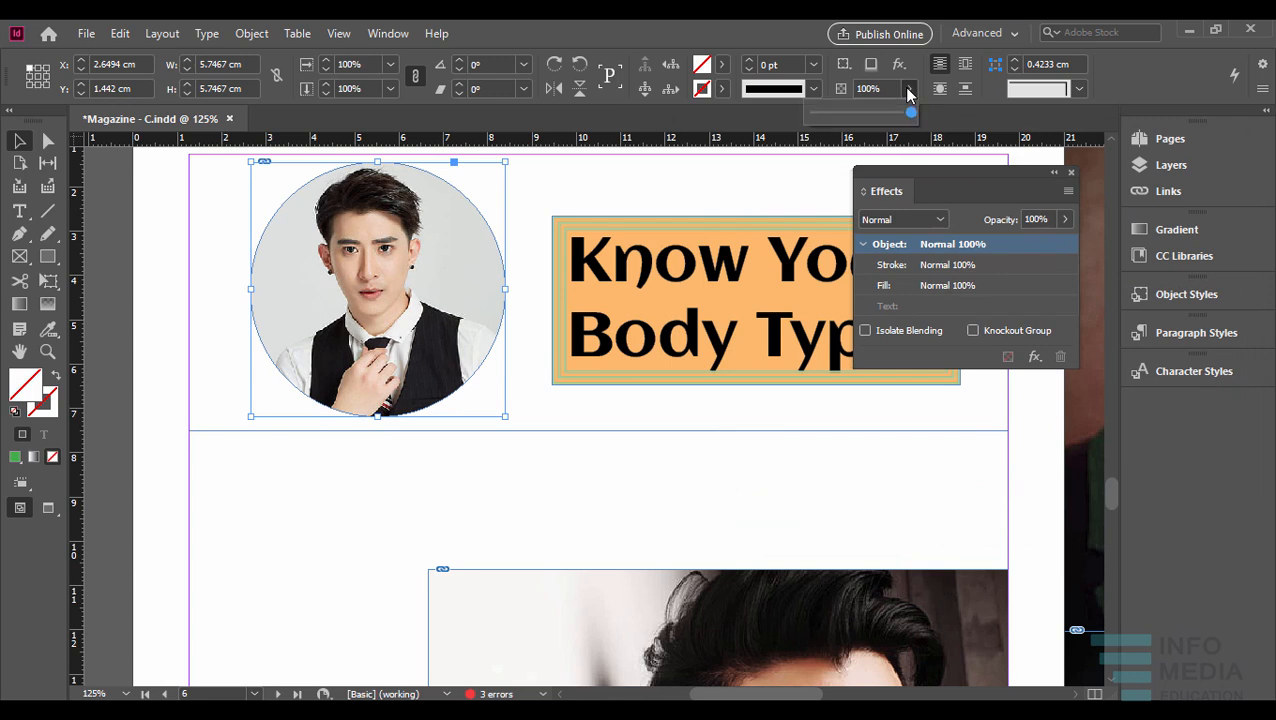
drag(880, 112, 940, 120)
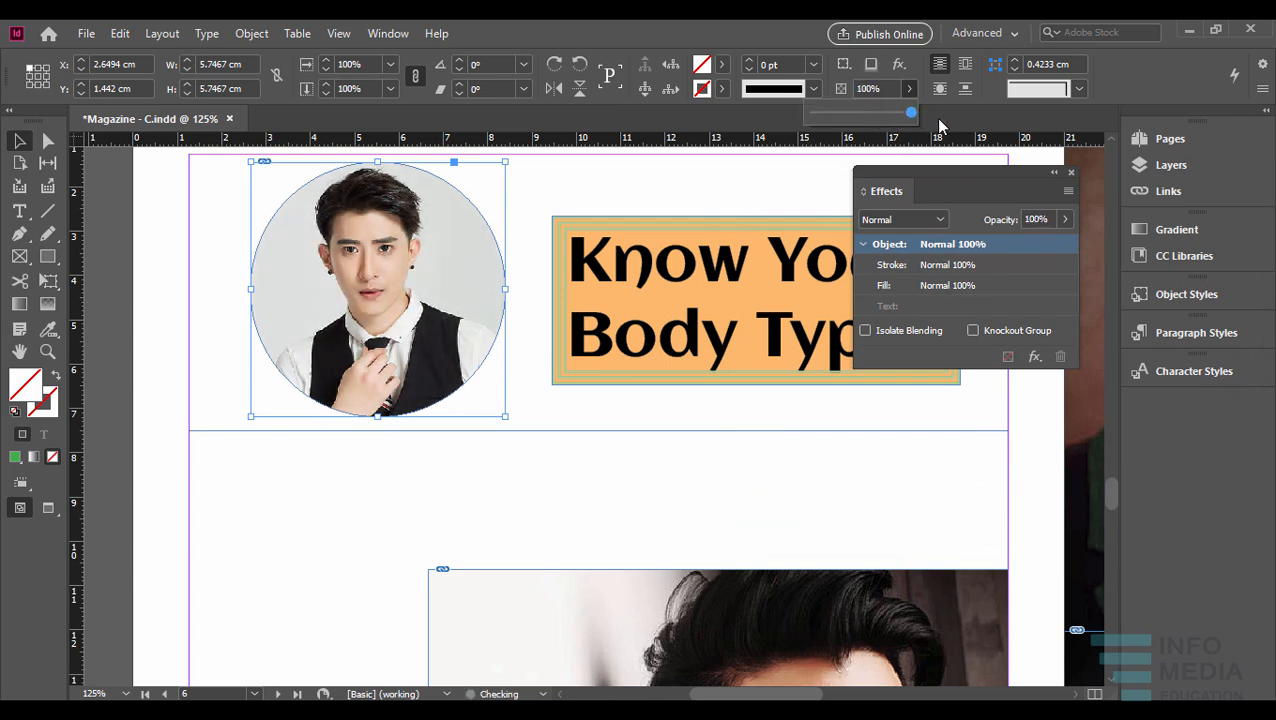
click(844, 66)
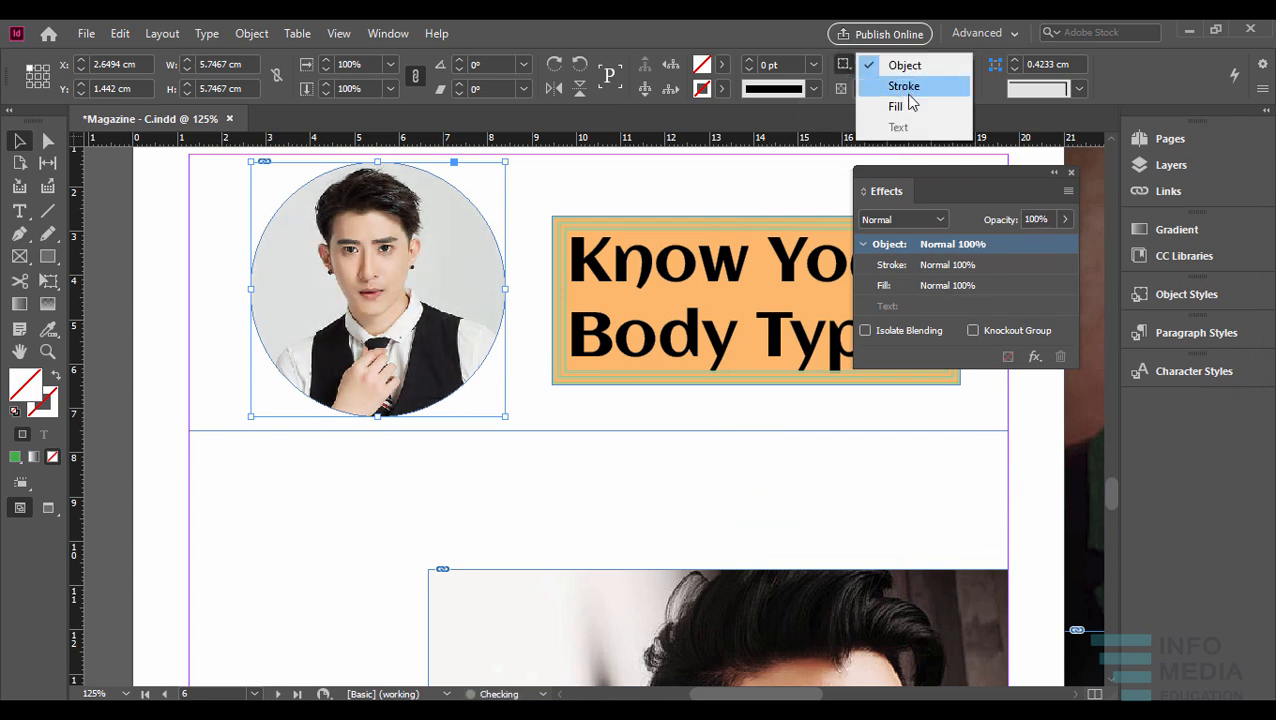
click(959, 170)
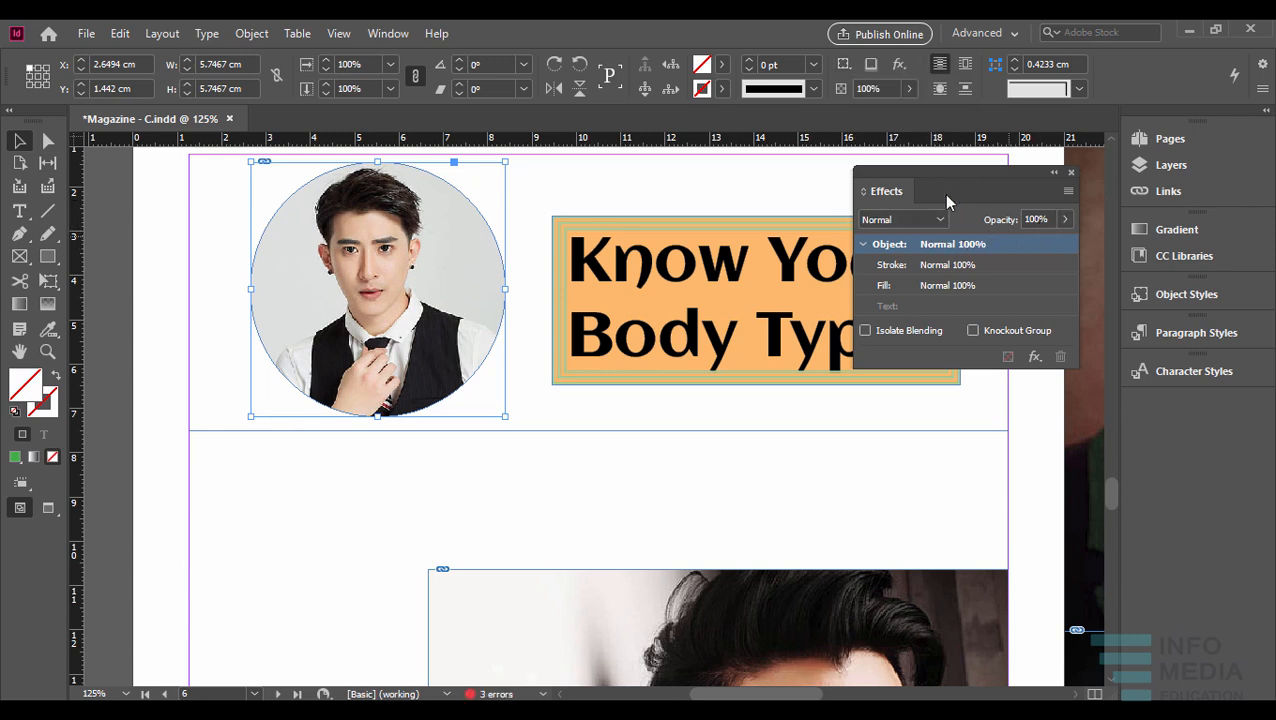
click(908, 88)
drag(898, 106, 926, 114)
- Target the fill of the "Know Your Body Type" frame, try a lower opacity, and restore it to 100%
click(746, 236)
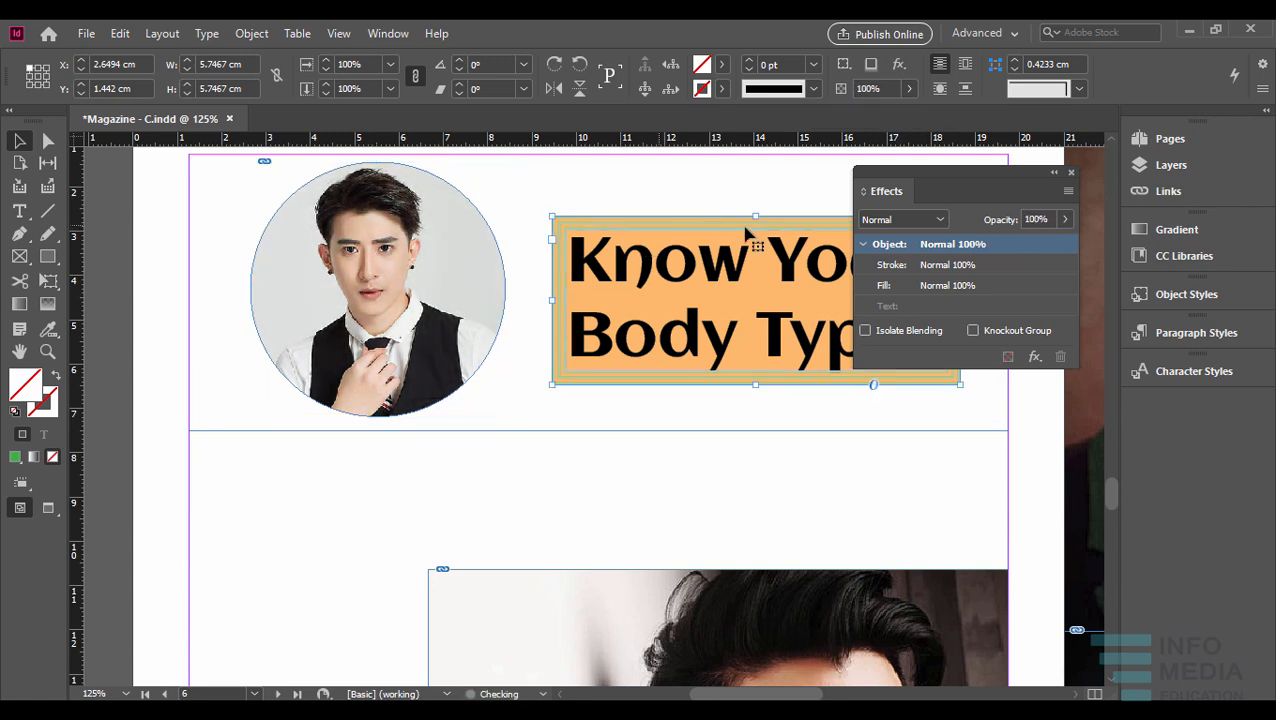
click(864, 64)
click(897, 106)
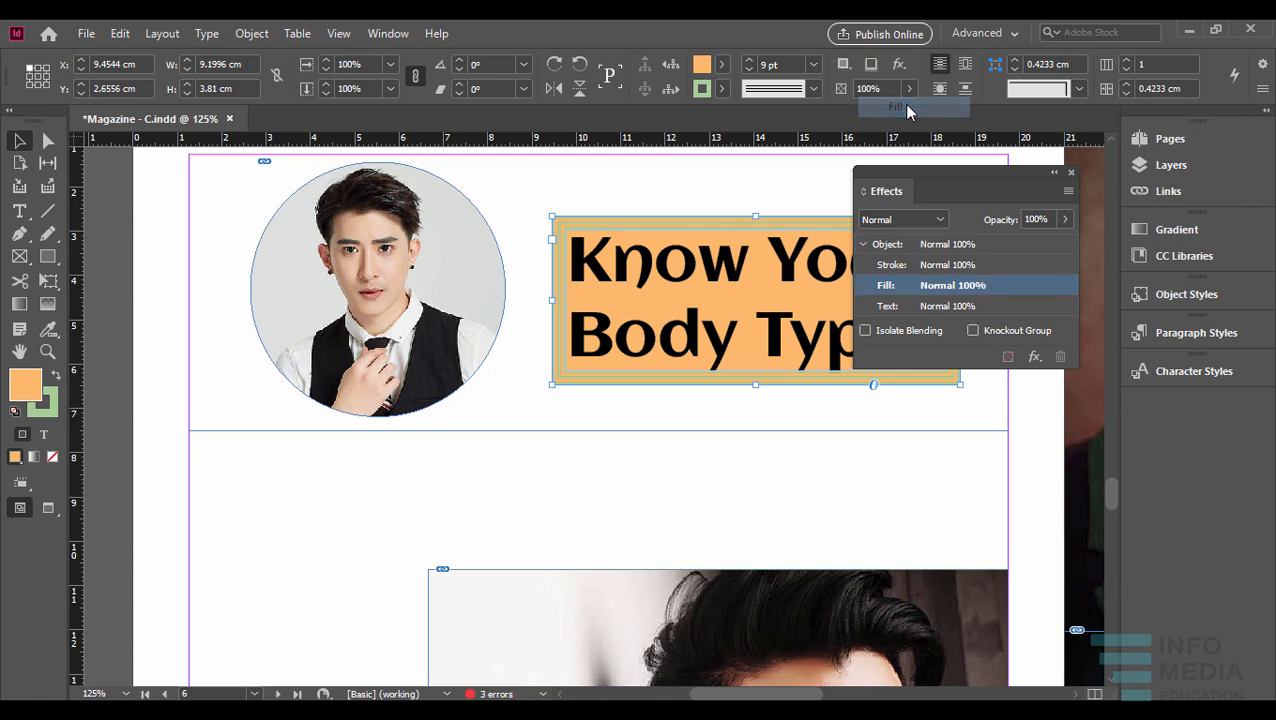
click(909, 90)
mouse_move(911, 118)
mouse_down()
mouse_move(849, 125)
mouse_move(906, 116)
mouse_up()
- Switch the headline frame's effect target to Object, try a lower opacity, and restore it to 100%
click(843, 64)
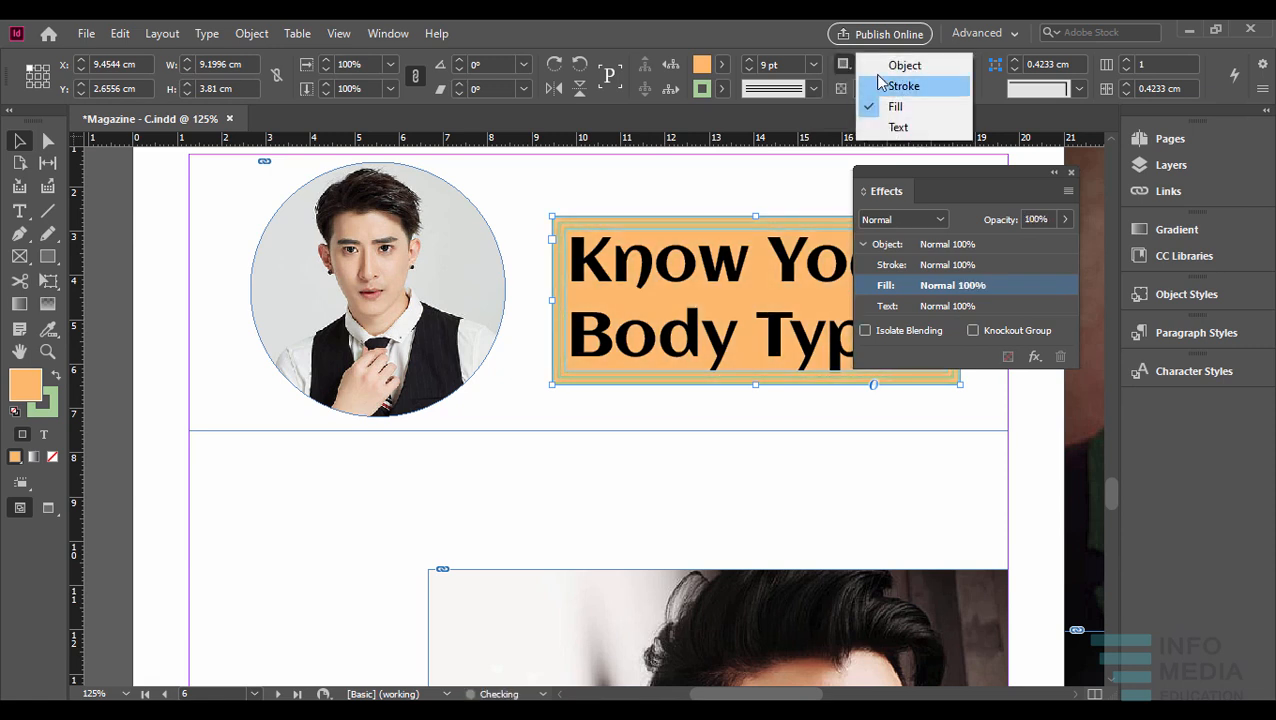
click(897, 63)
click(909, 88)
mouse_move(908, 115)
mouse_down()
mouse_move(853, 122)
mouse_move(906, 118)
mouse_up()
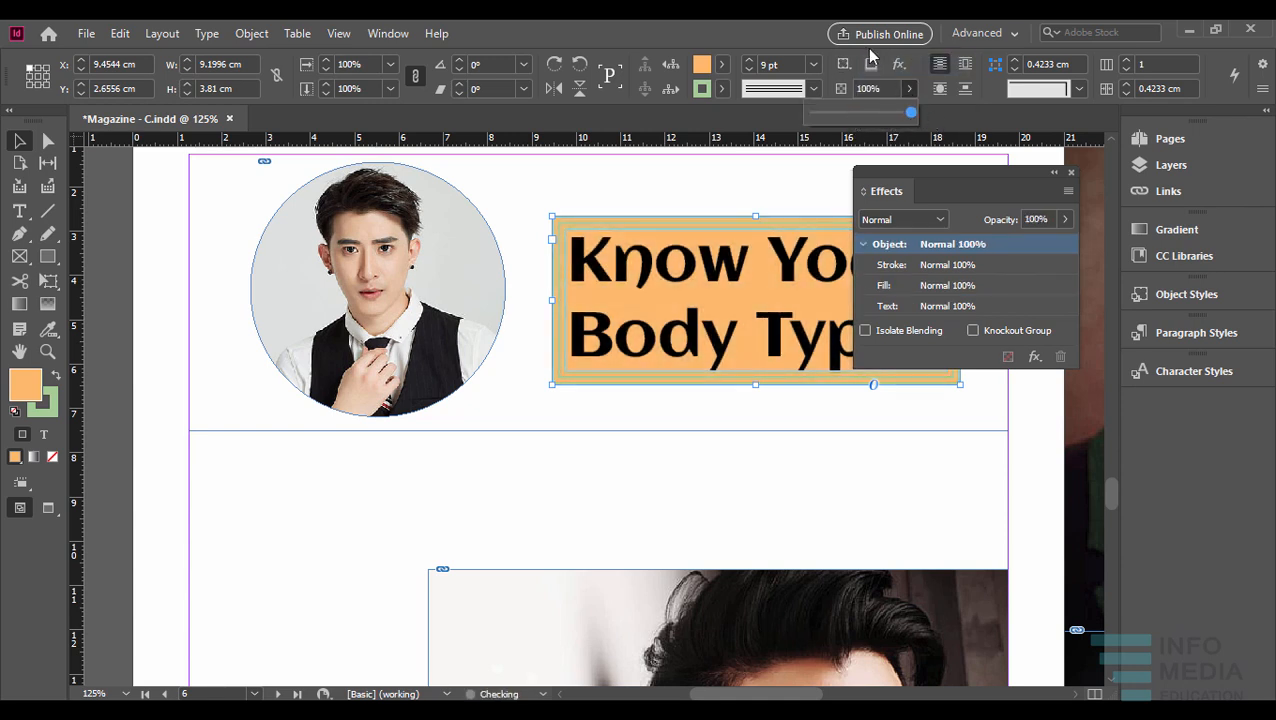
click(843, 64)
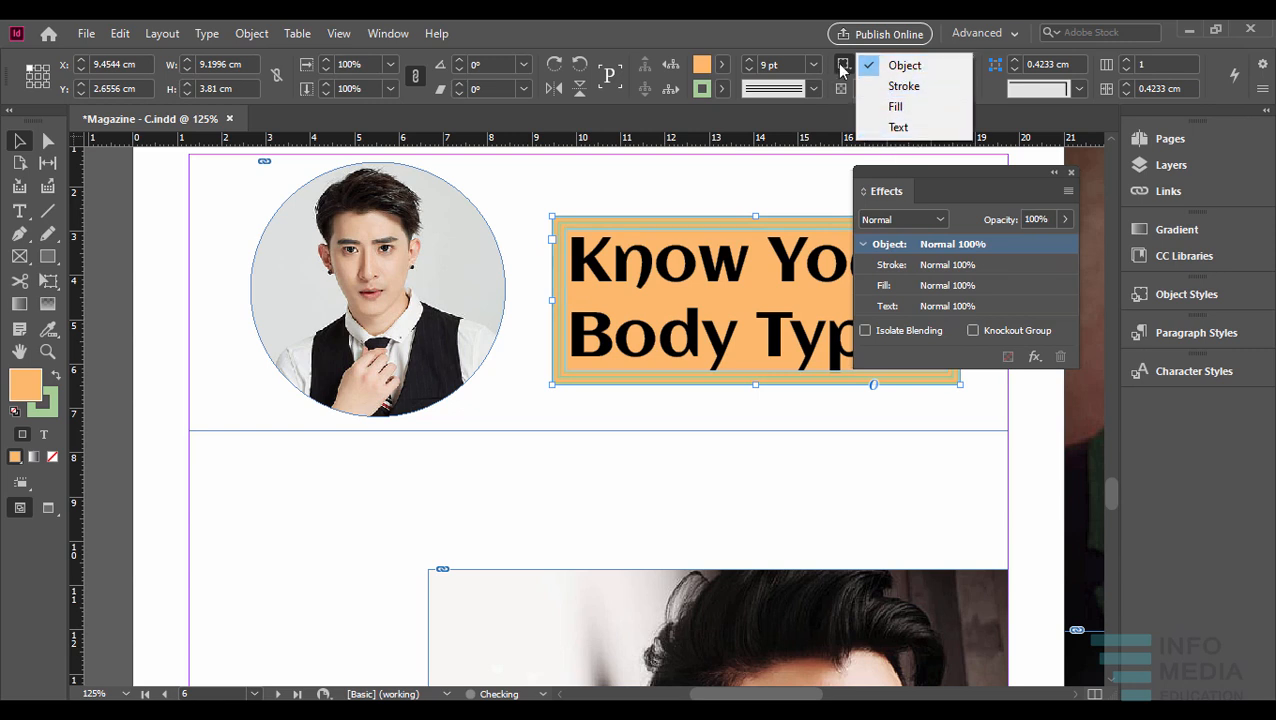
click(842, 108)
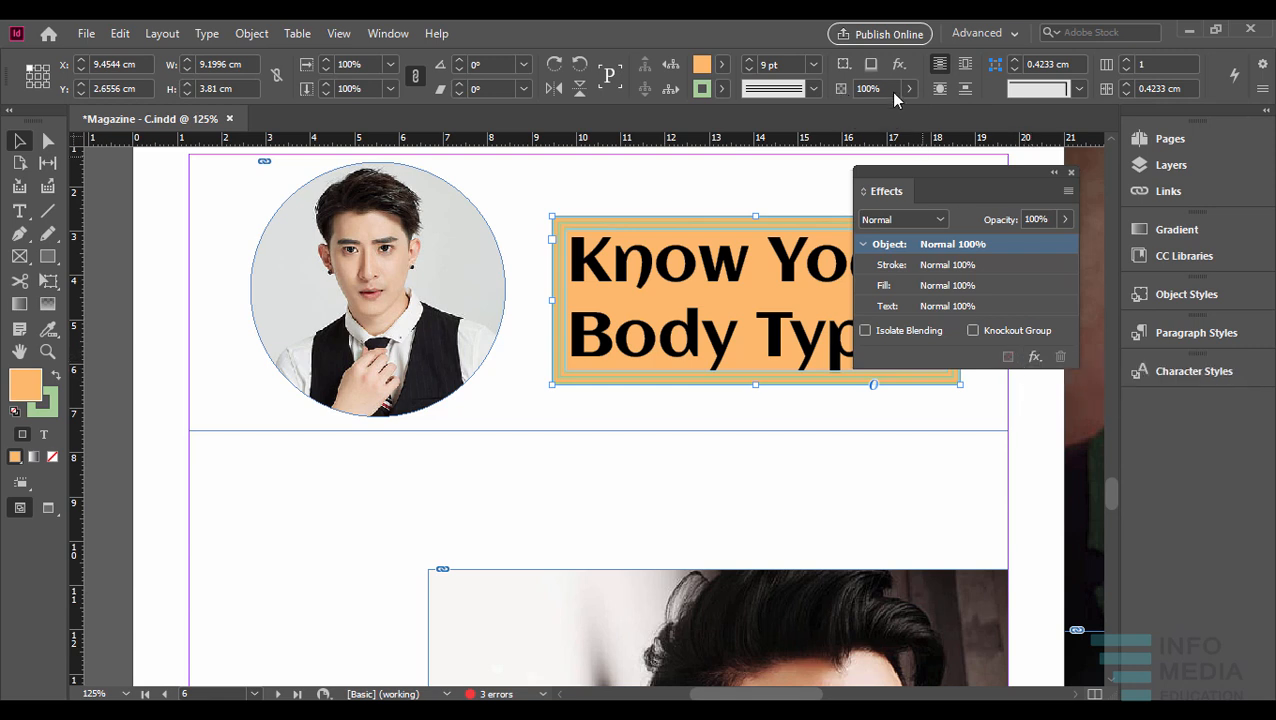
- Preview Bevel and Emboss on the headline frame, discard it, and put the floating effects controls away
click(1035, 357)
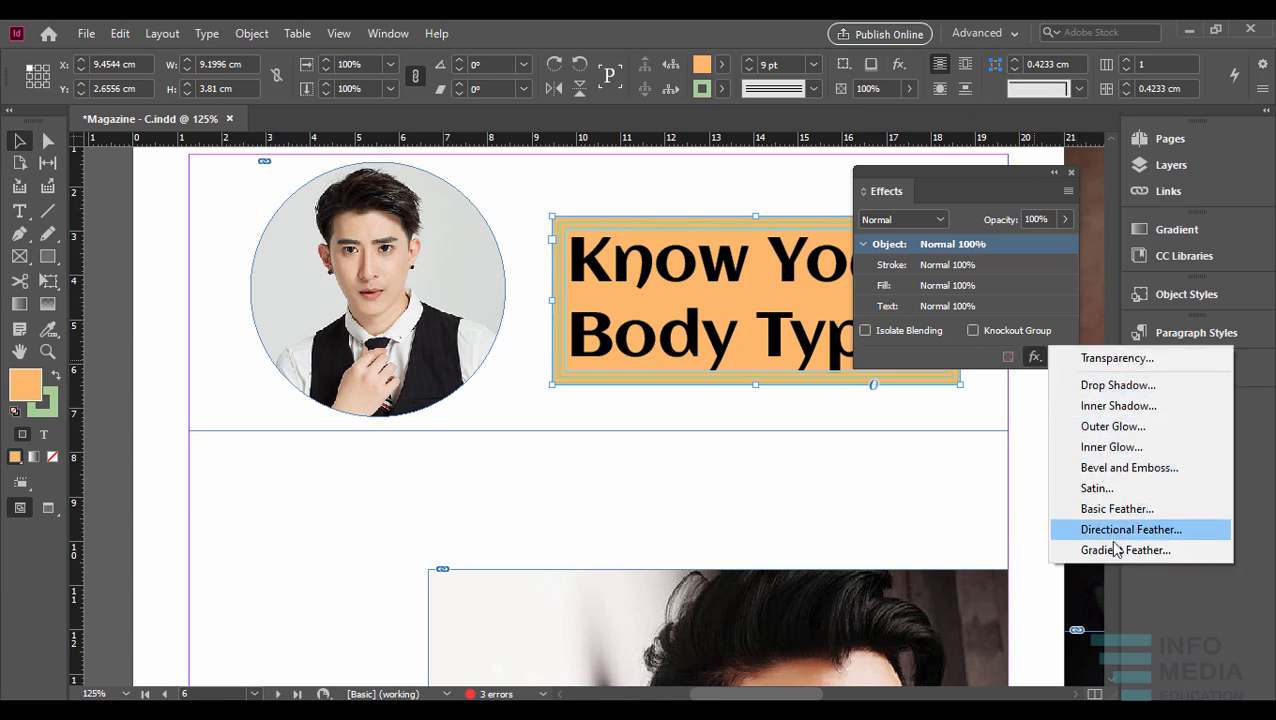
click(1125, 467)
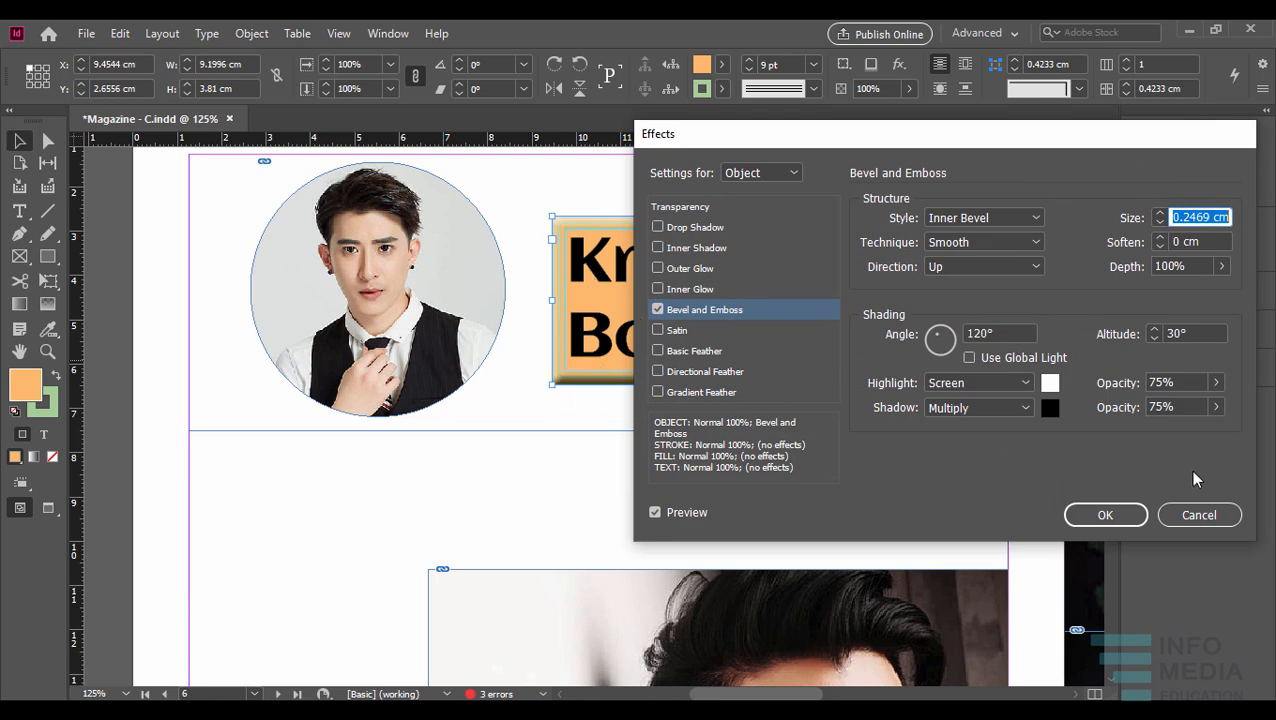
click(1187, 517)
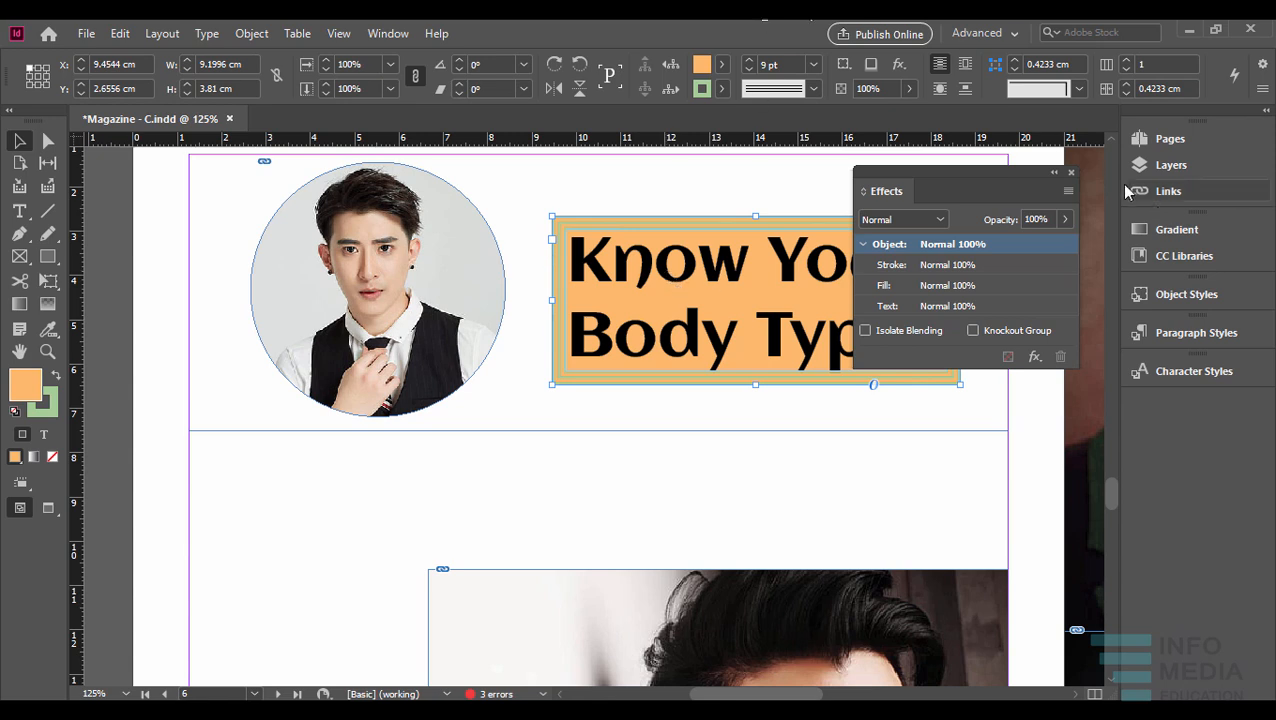
click(1071, 173)
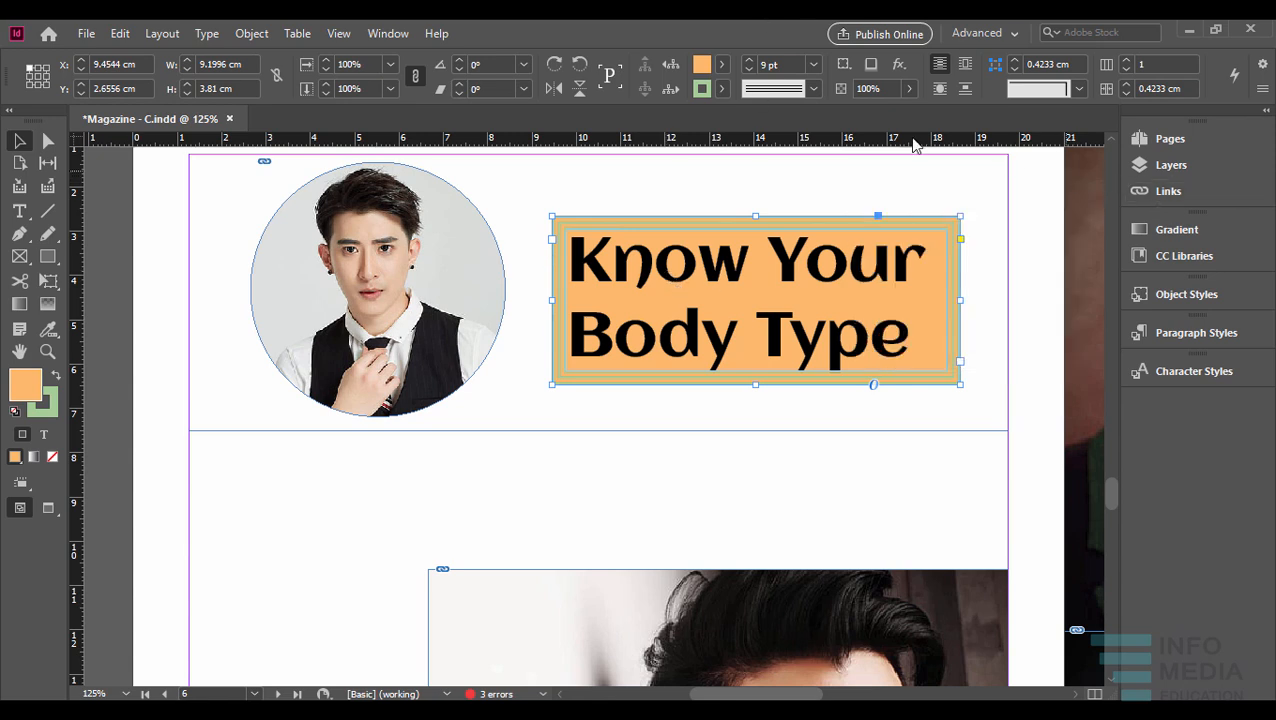
- Toggle the quick drop shadow on the headline frame on and off, viewing the effects list in between
click(899, 65)
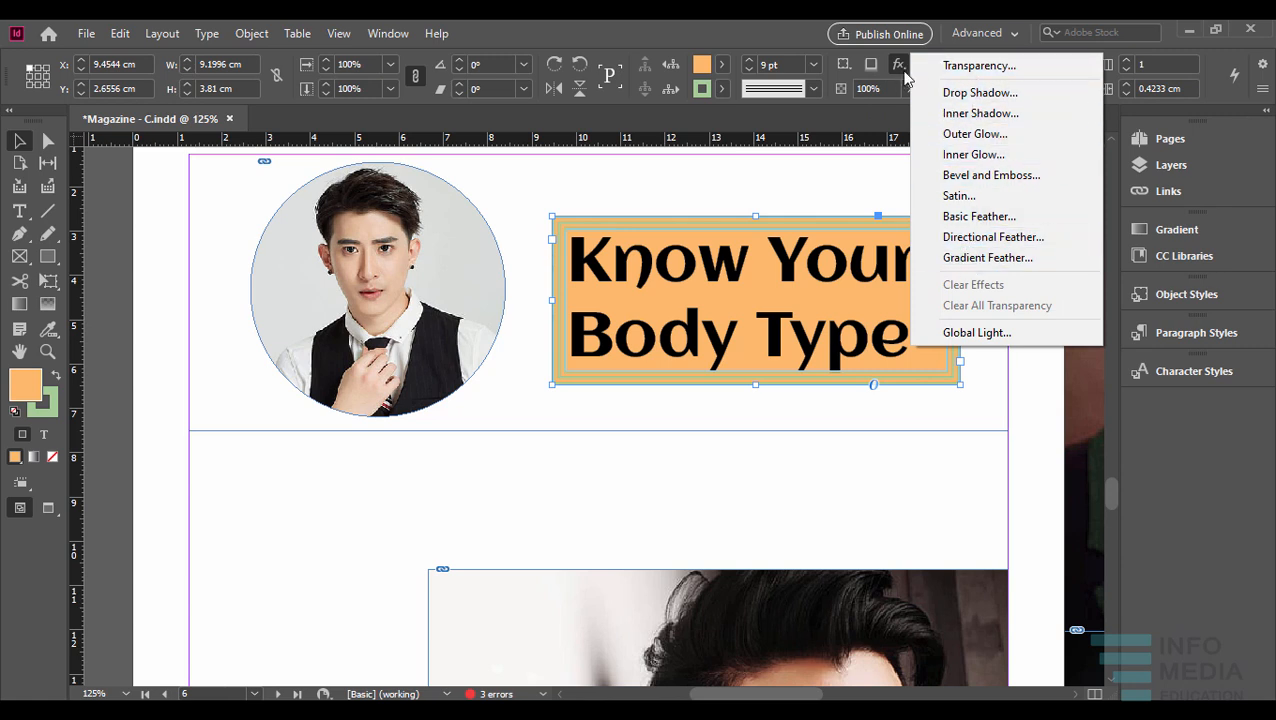
click(876, 66)
click(899, 65)
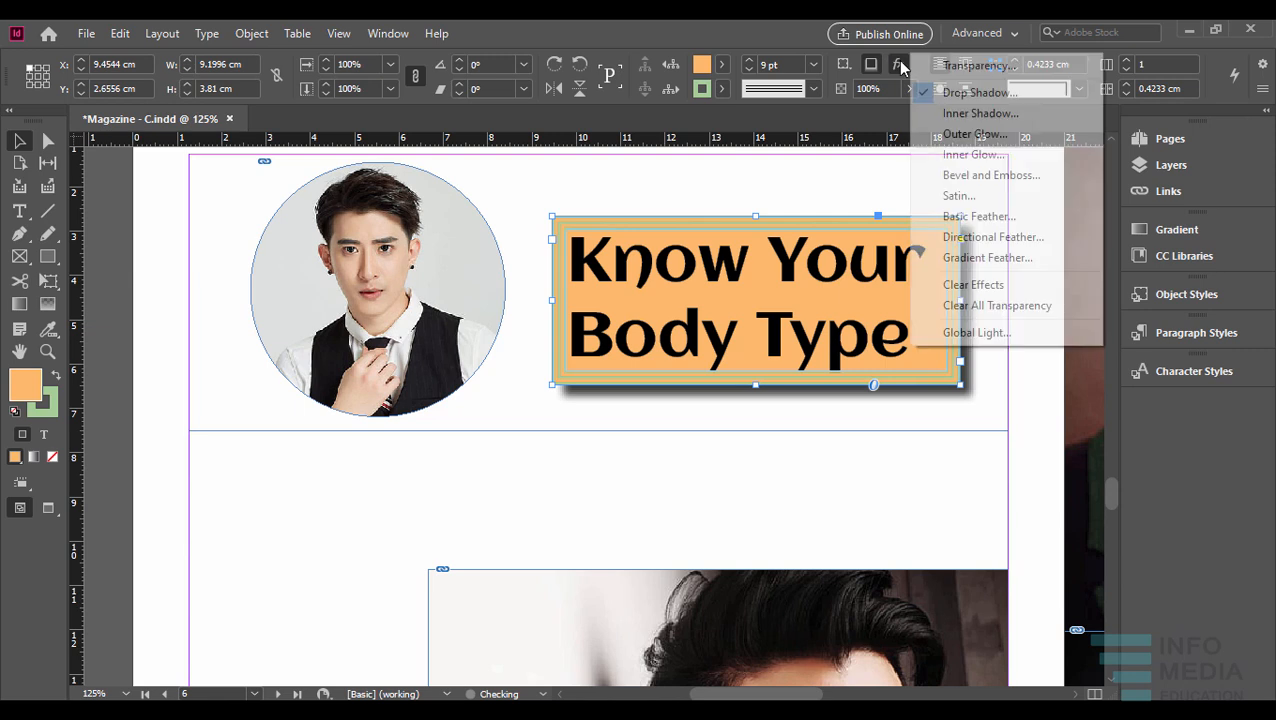
click(876, 65)
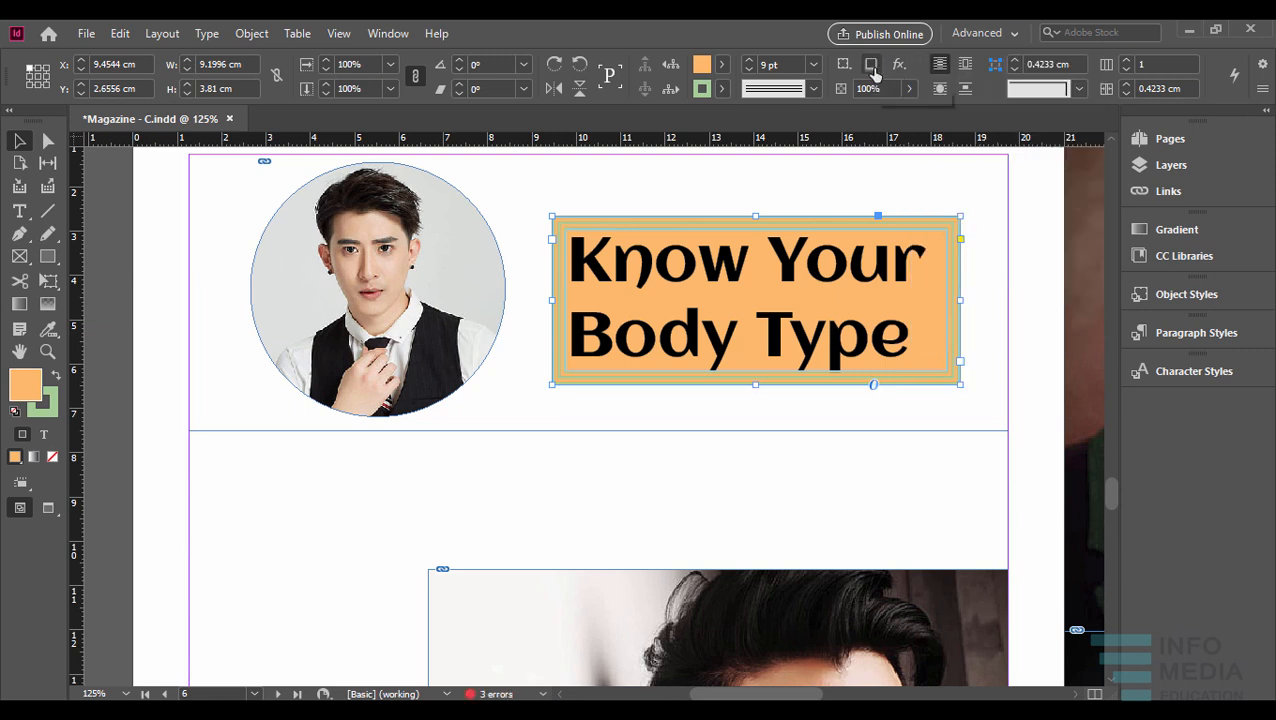
- Try a drop shadow on the headline frame with its angle at 60°, compare the preview, and discard the changes
alt+click(872, 65)
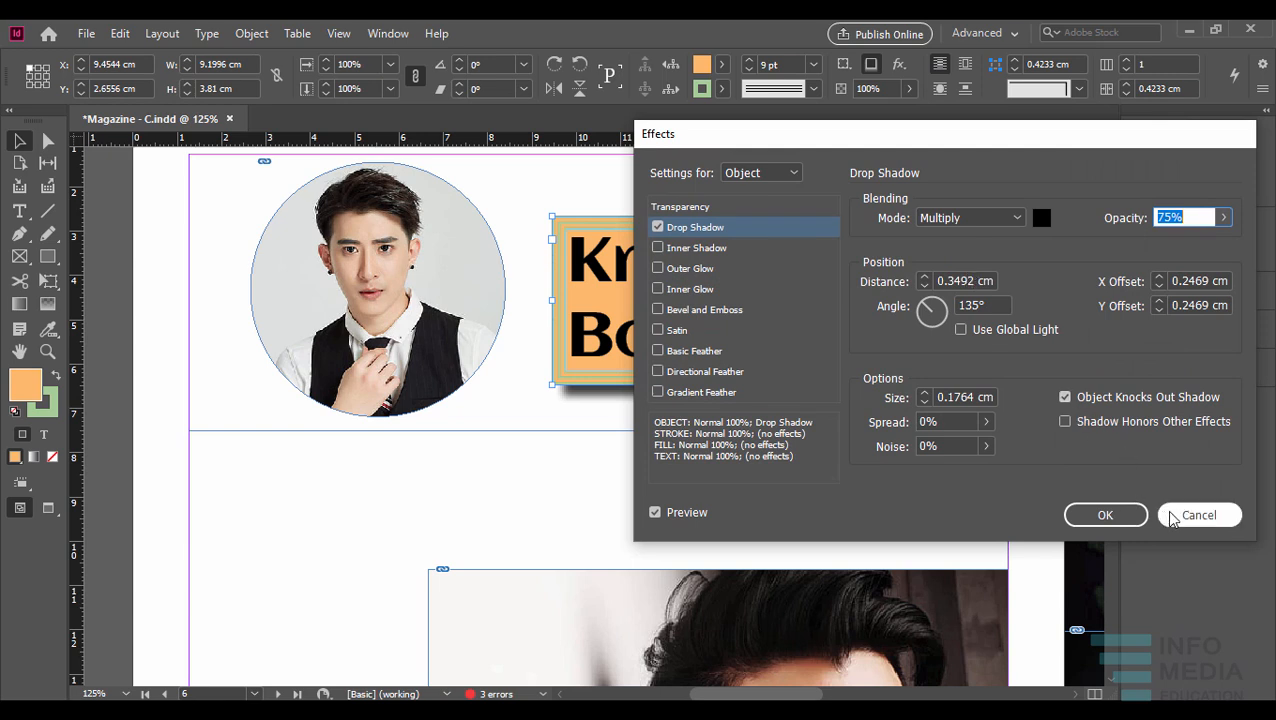
click(655, 512)
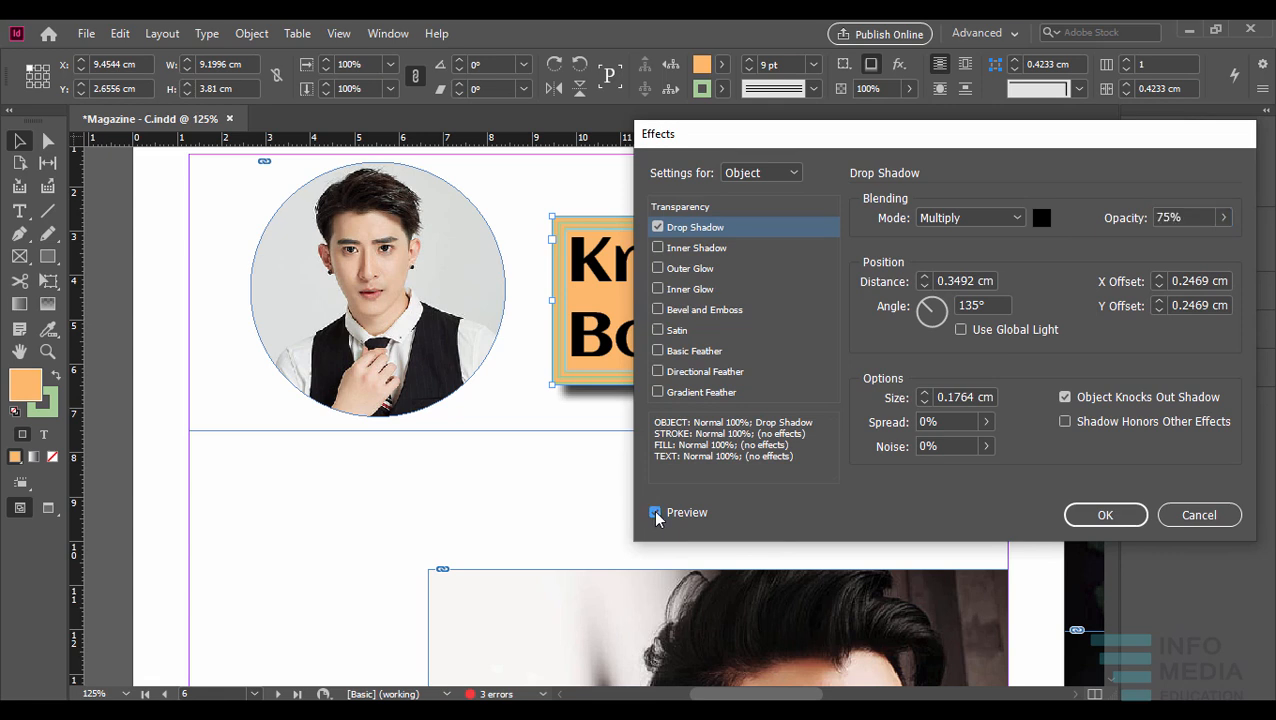
click(655, 512)
drag(931, 311, 941, 309)
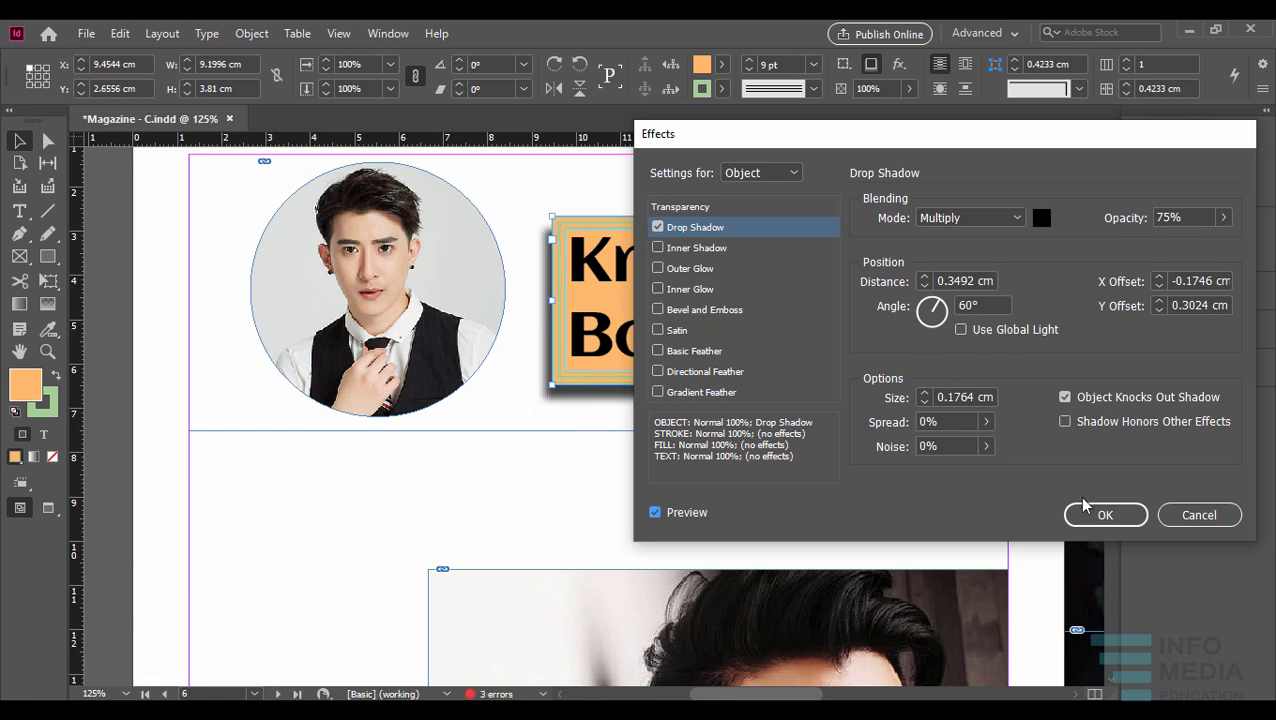
click(1190, 516)
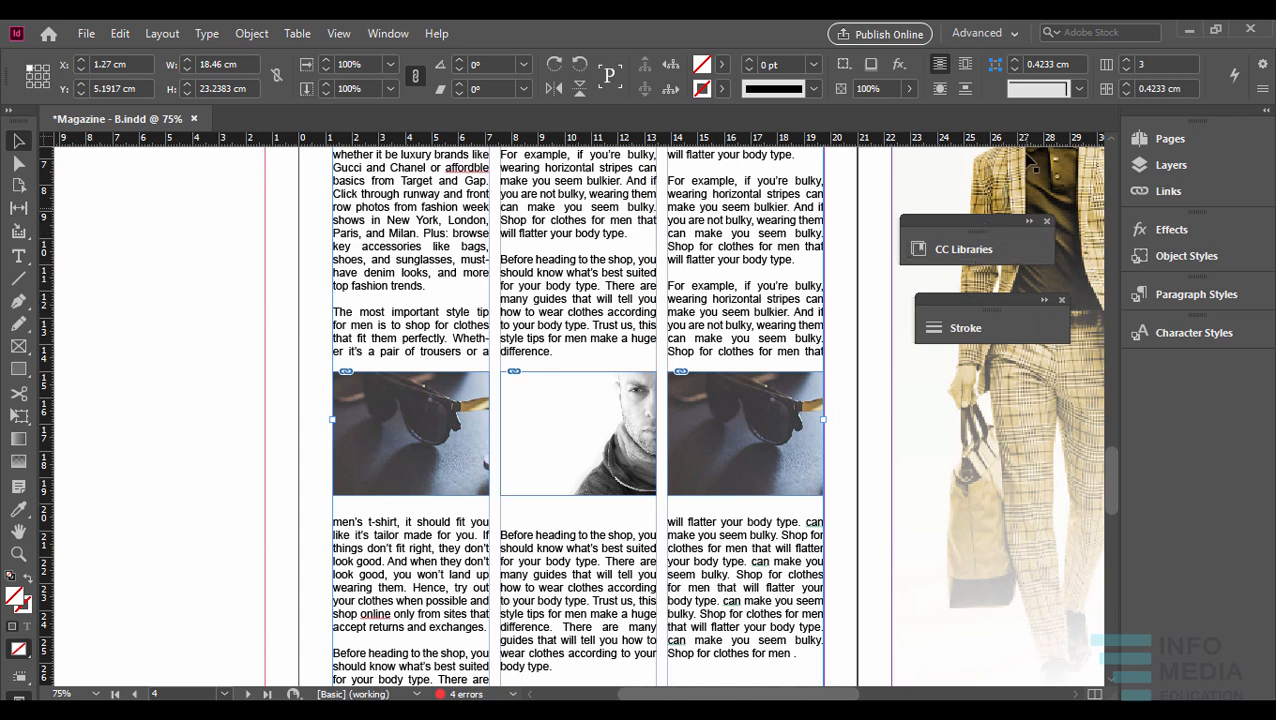
- Reset the Advanced workspace in the Magazine - B document
click(1005, 34)
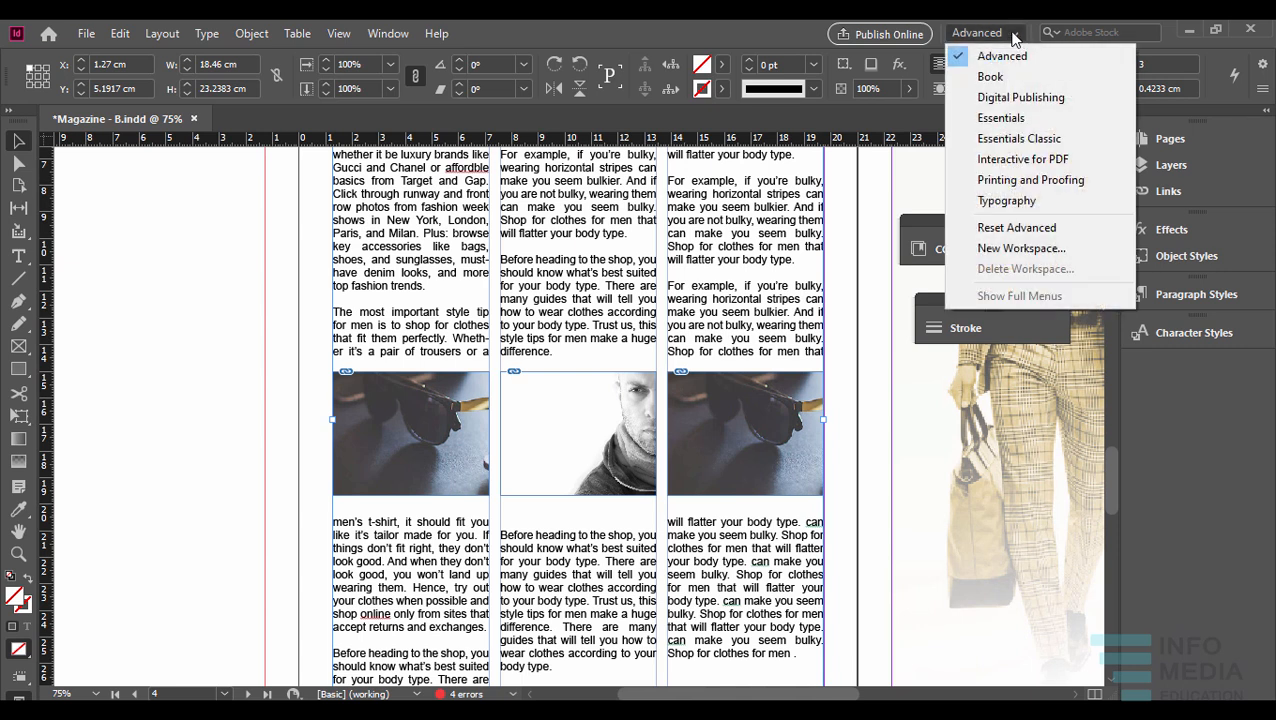
click(1010, 227)
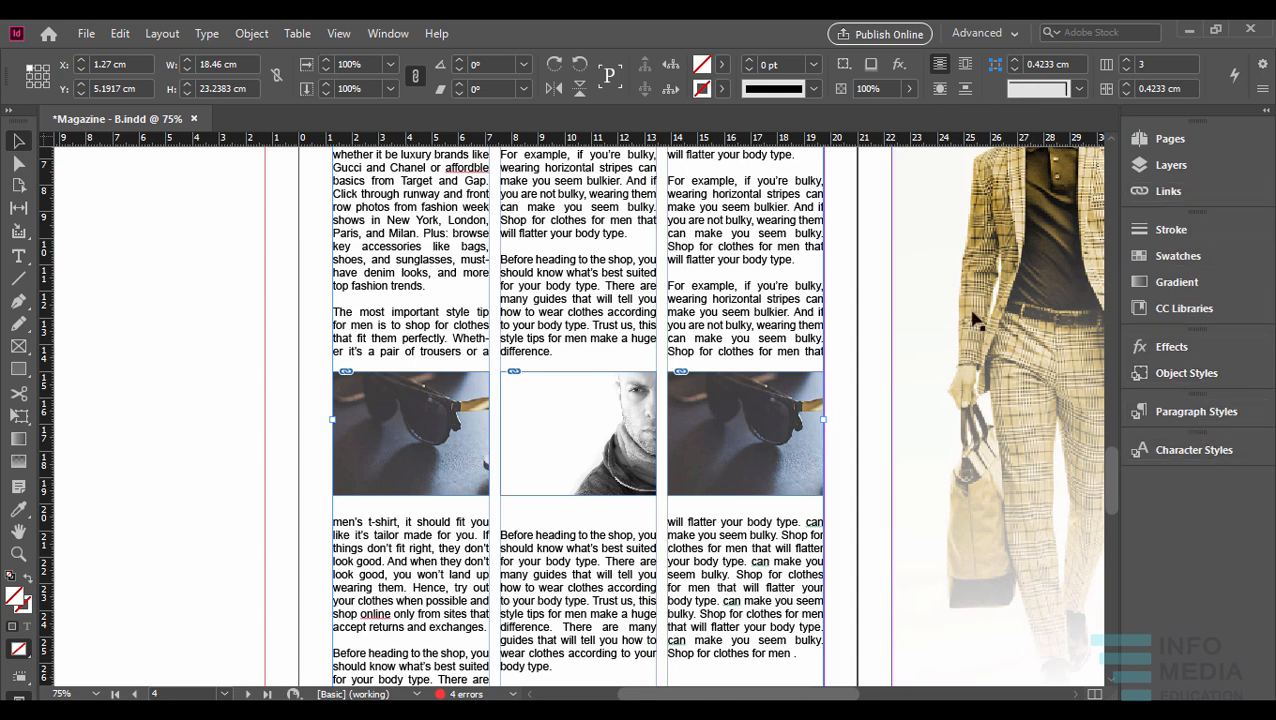
- Select the three-column article text frame and fill it with the pink-to-blue radial gradient
scroll(683, 285, up, 3)
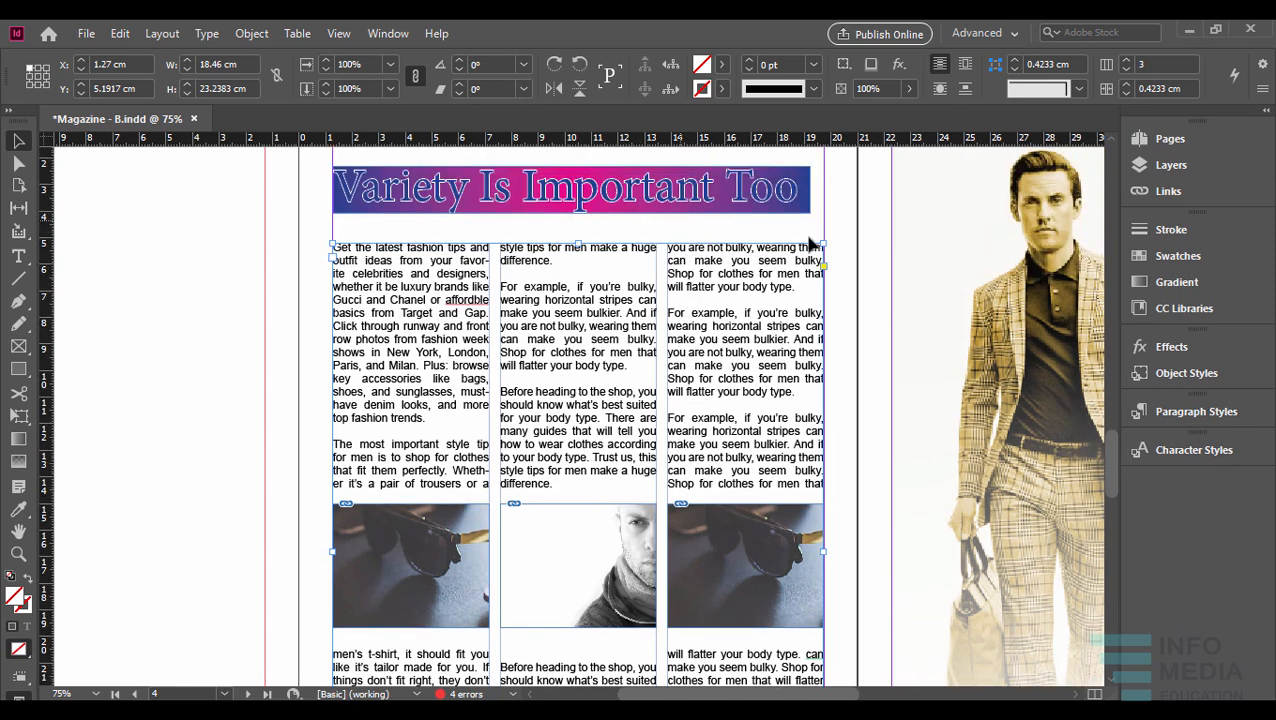
click(720, 210)
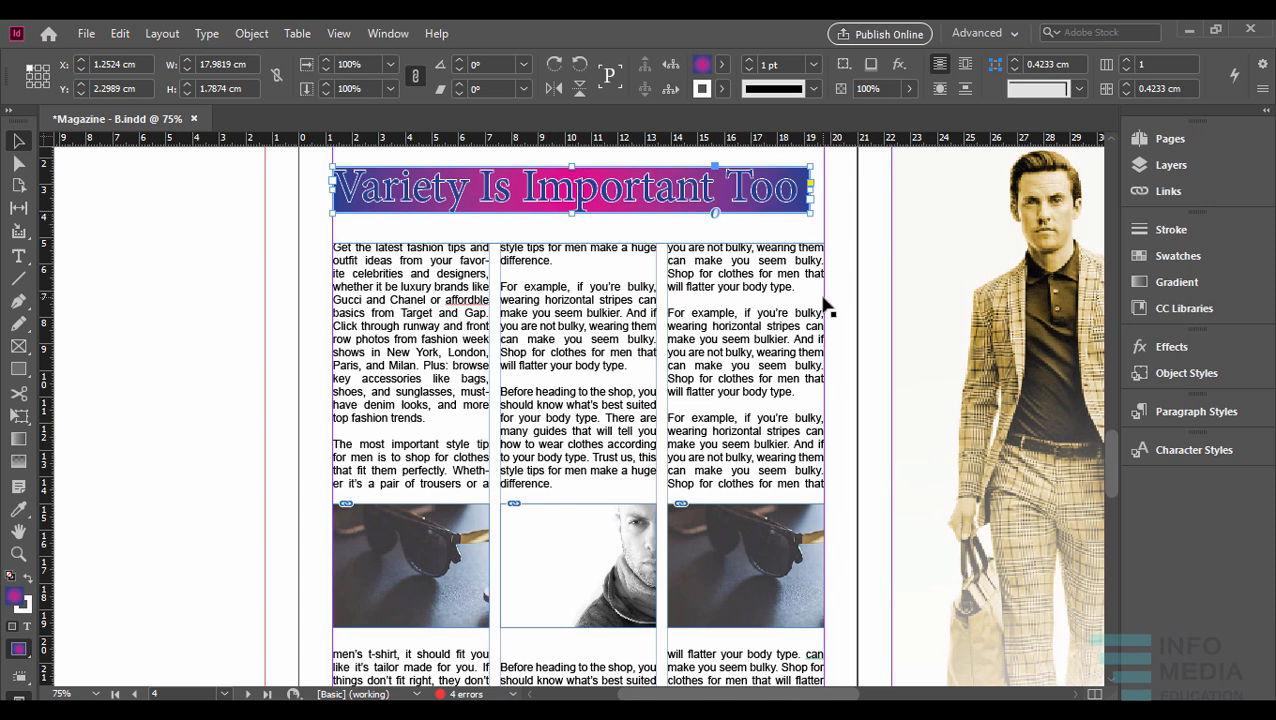
click(662, 247)
click(663, 248)
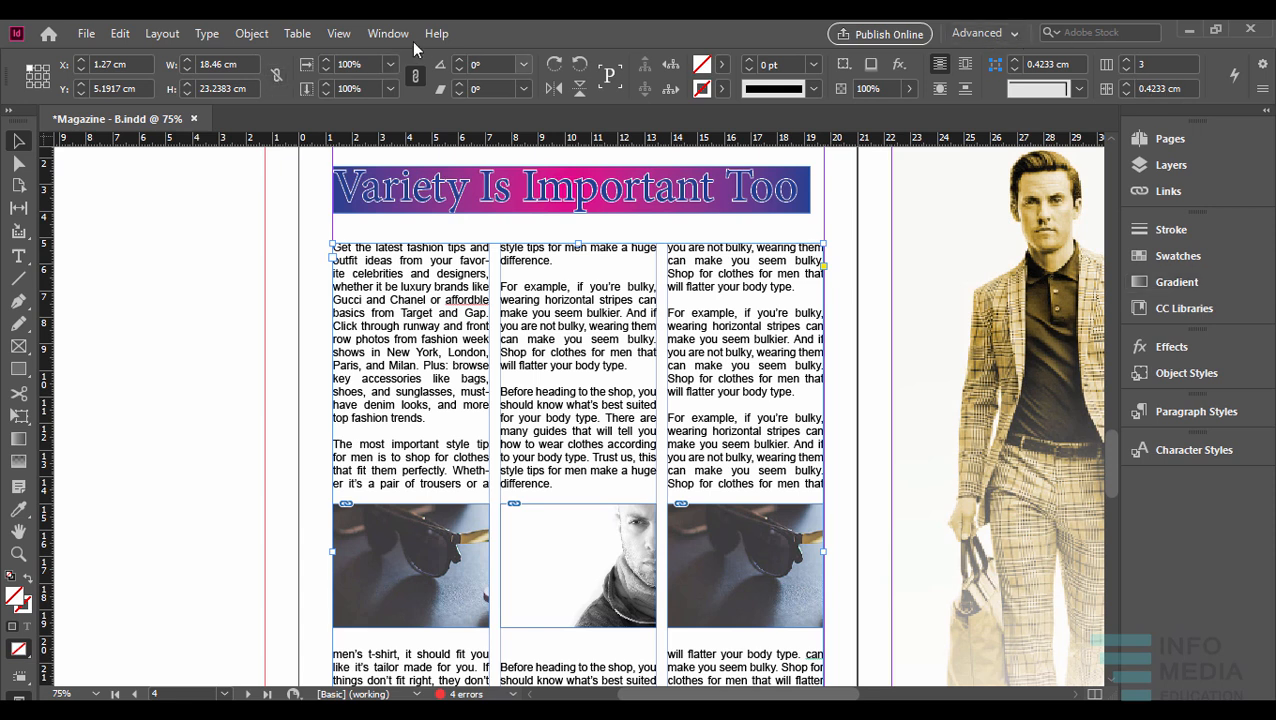
click(375, 35)
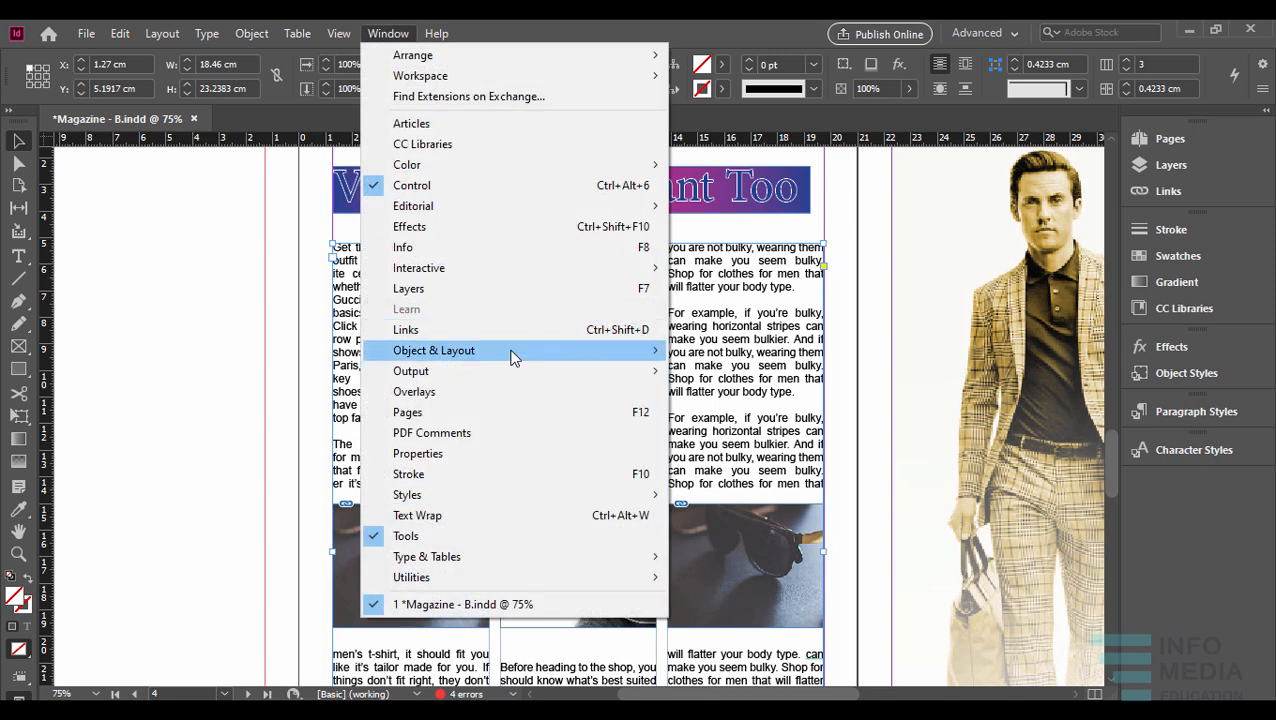
mouse_move(517, 172)
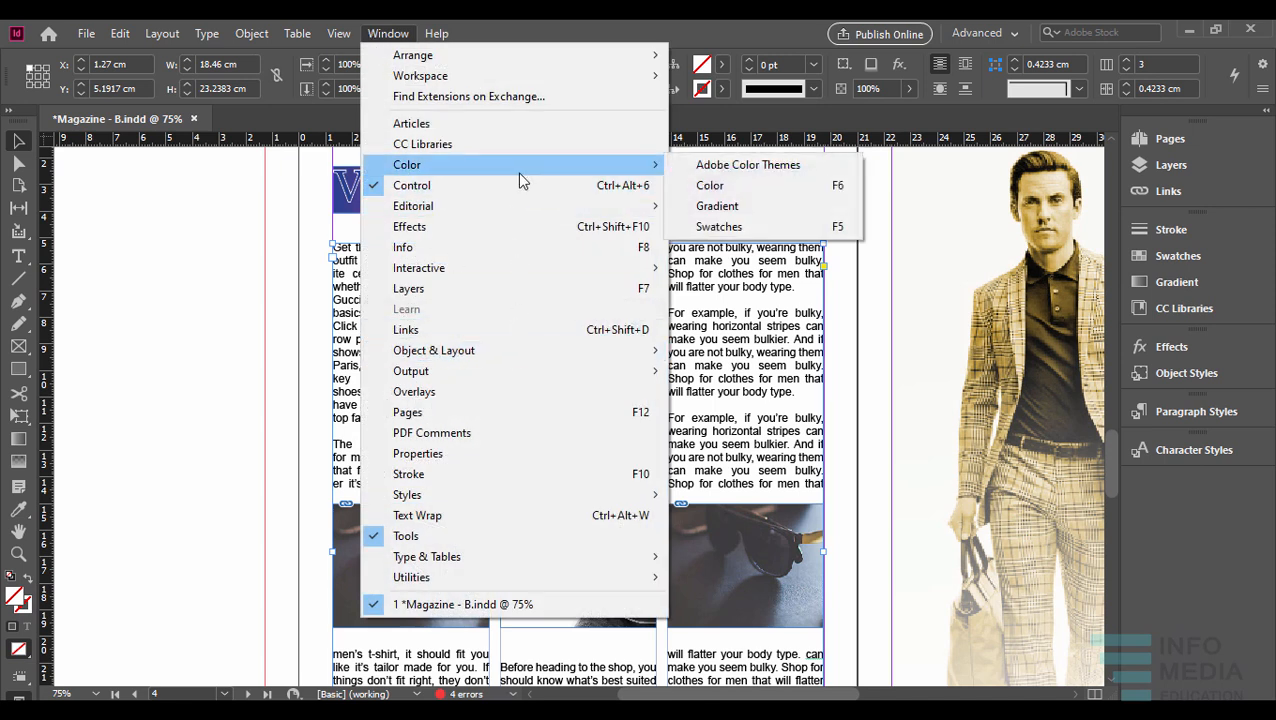
click(743, 207)
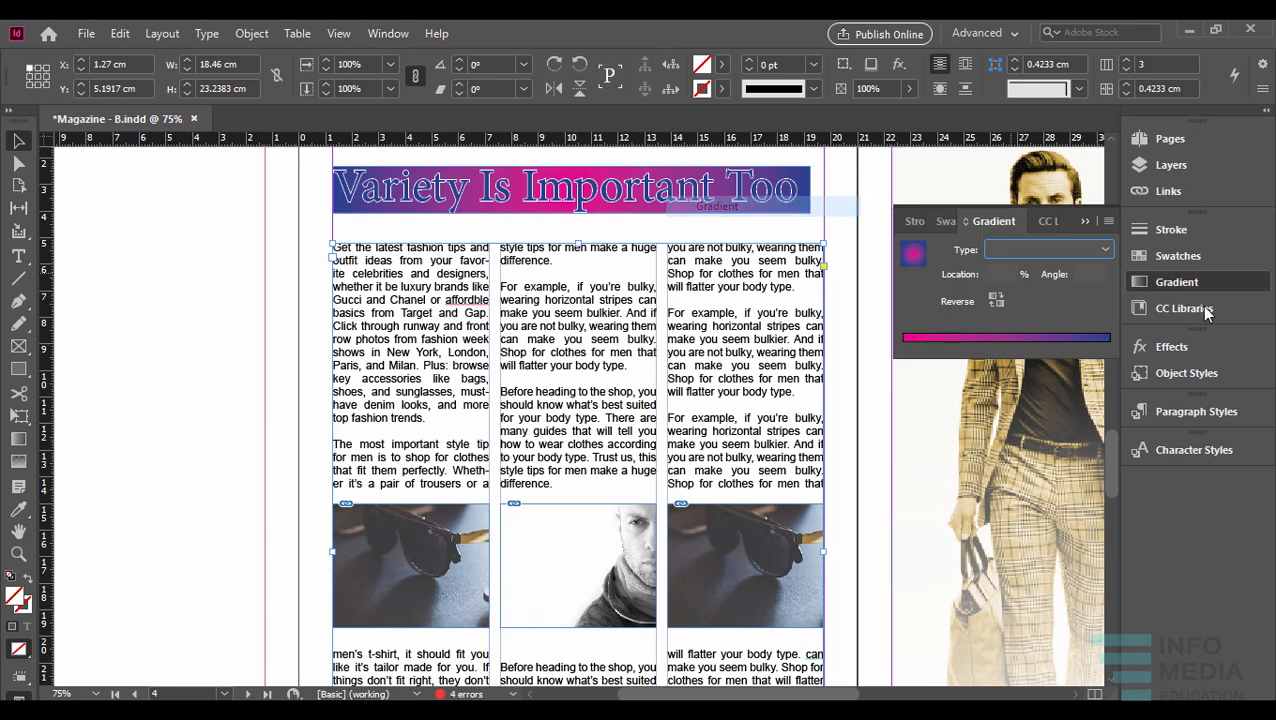
click(914, 254)
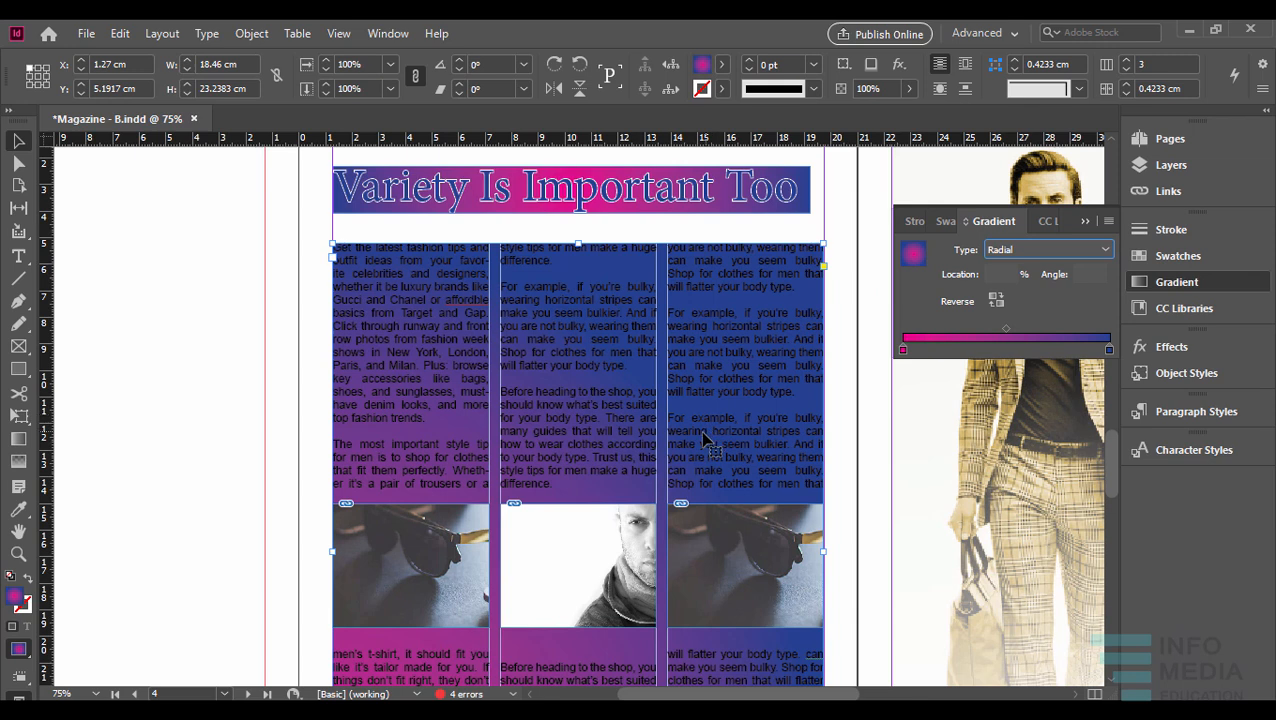
- Switch the article frame's gradient type between Linear and Radial to compare them, leaving it set to Linear
scroll(714, 428, down, 1)
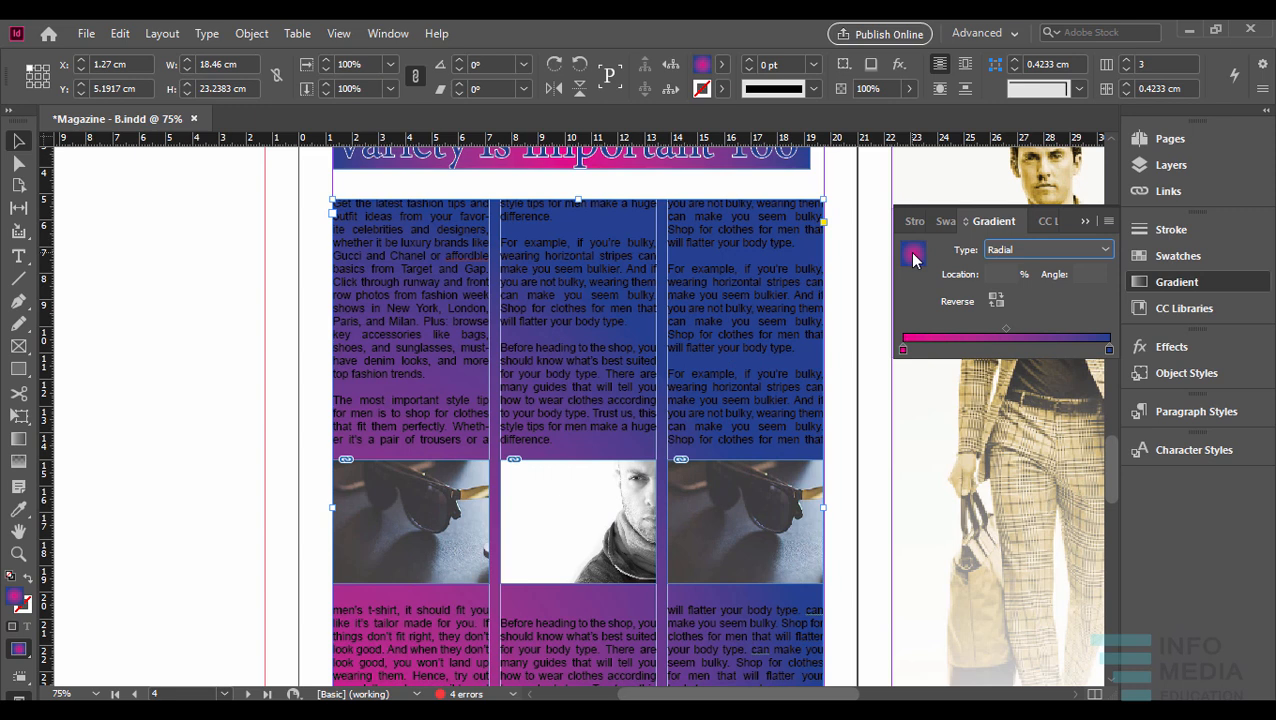
click(1035, 251)
click(1012, 265)
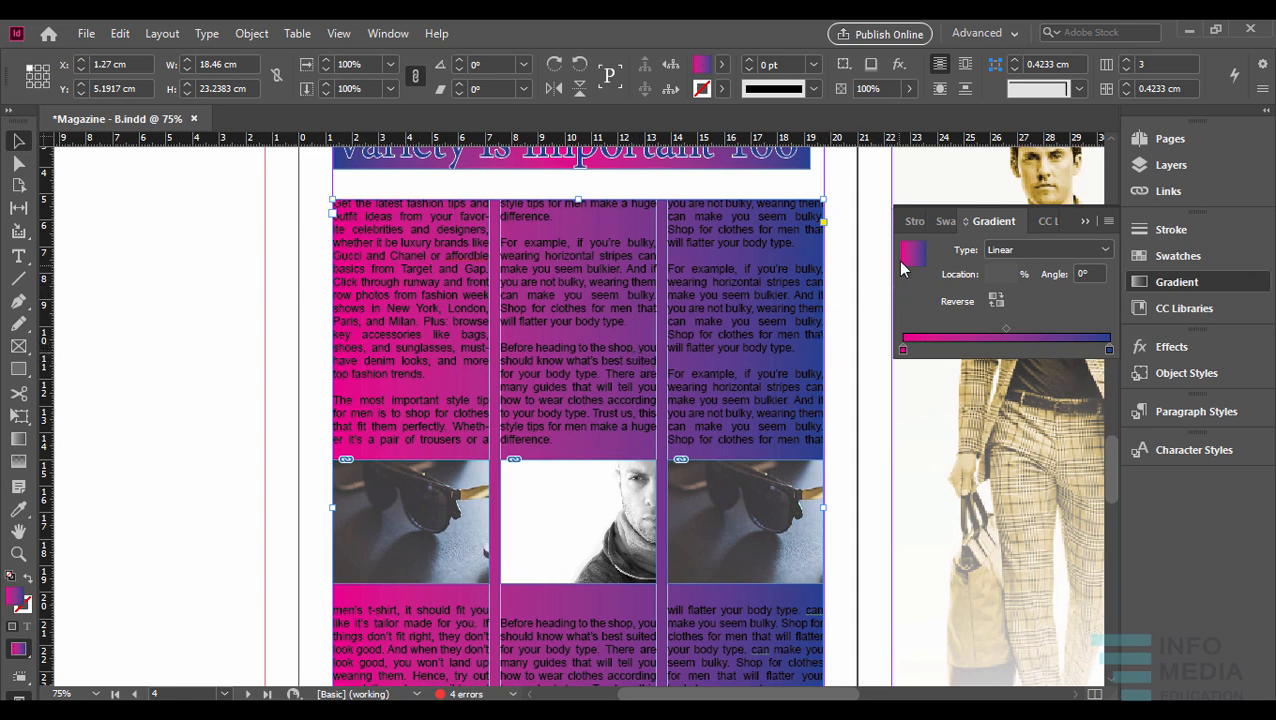
click(1035, 250)
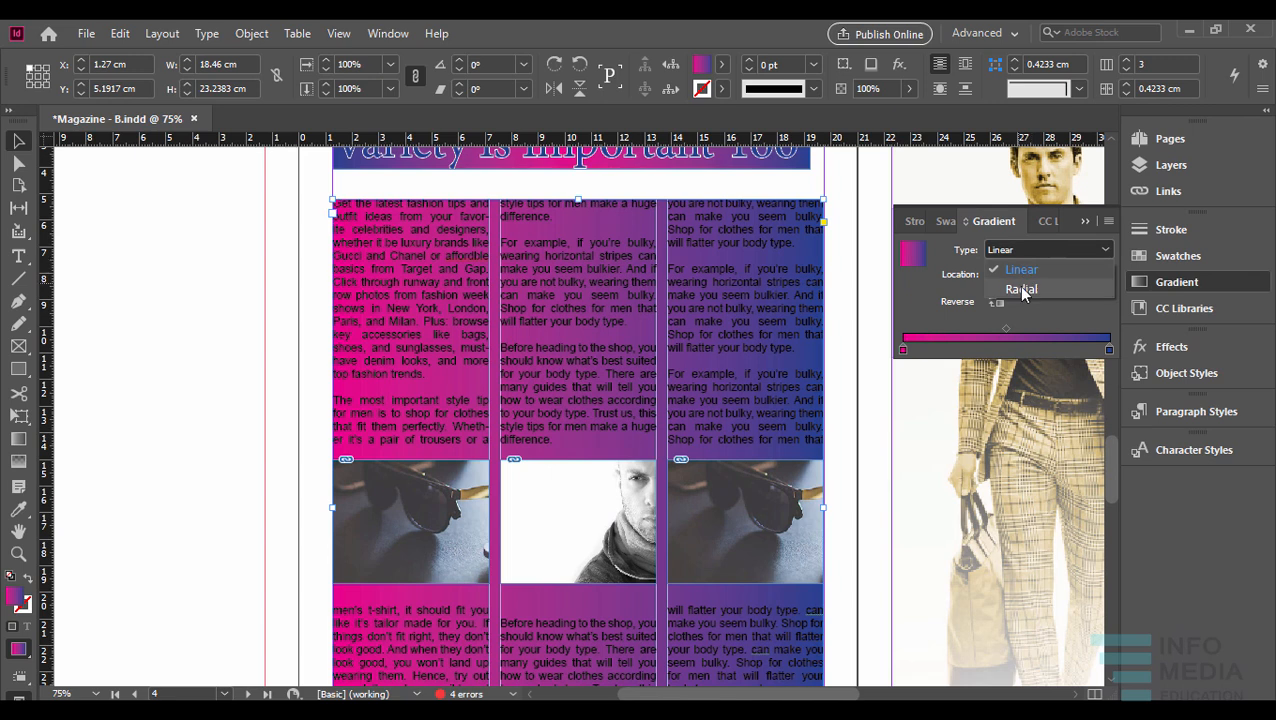
click(1022, 288)
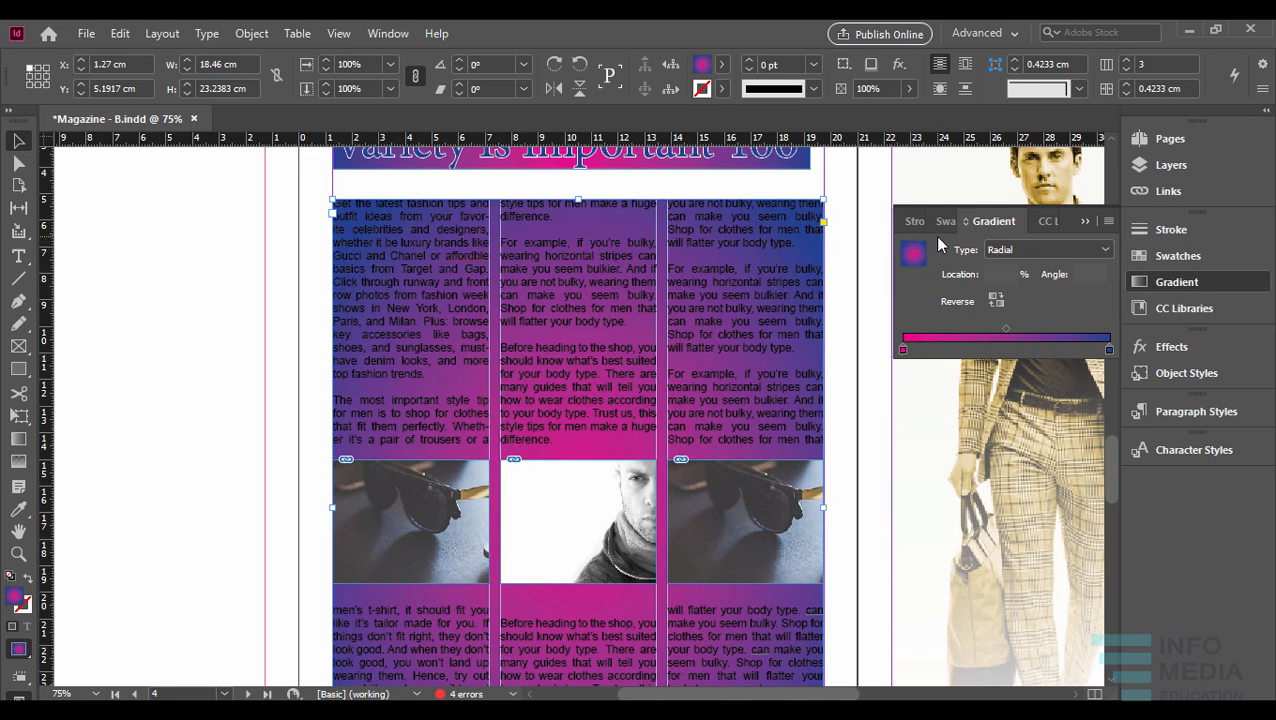
click(1000, 250)
click(1020, 272)
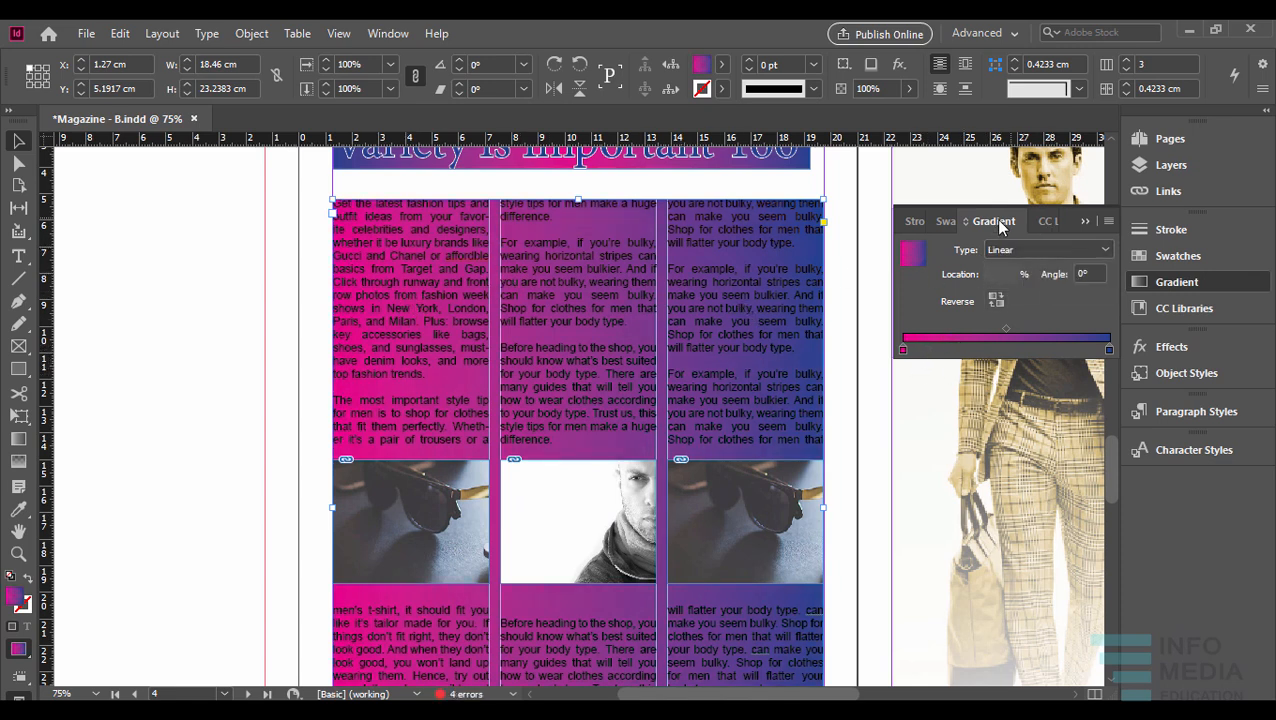
- Detach the Gradient controls from the dock and place them floating beside the article's third column
drag(1003, 226, 535, 282)
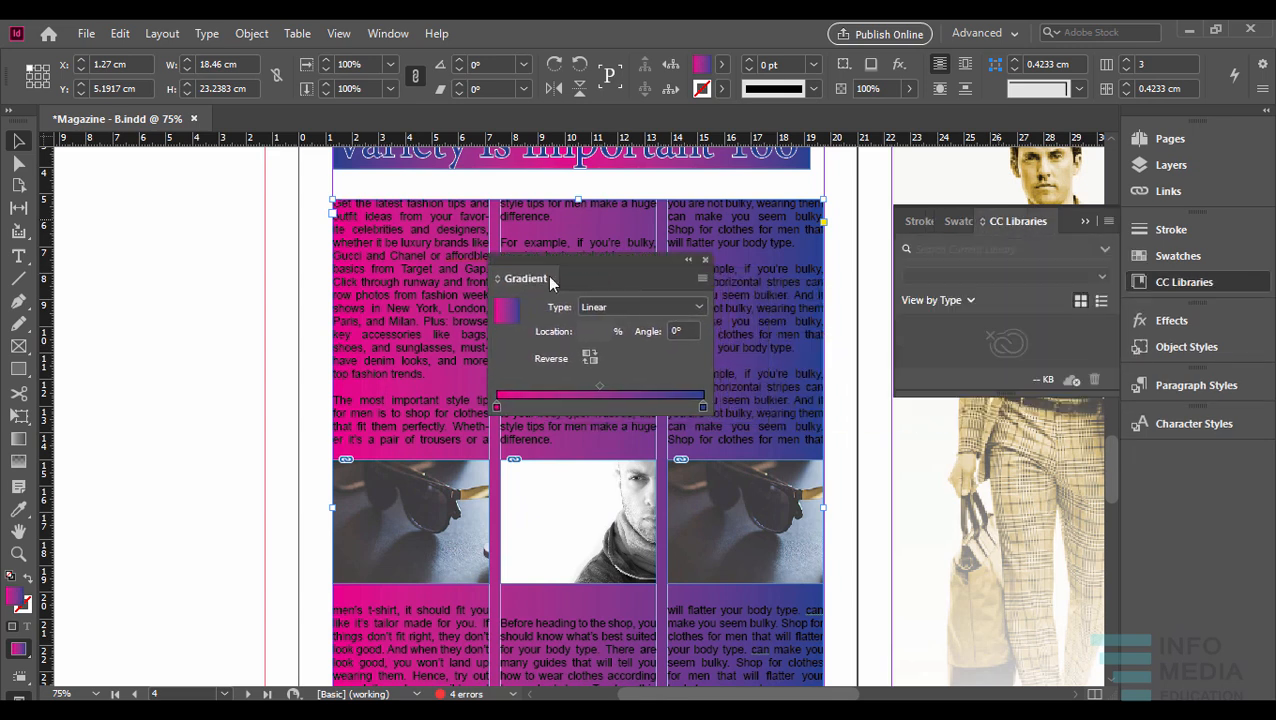
click(1086, 221)
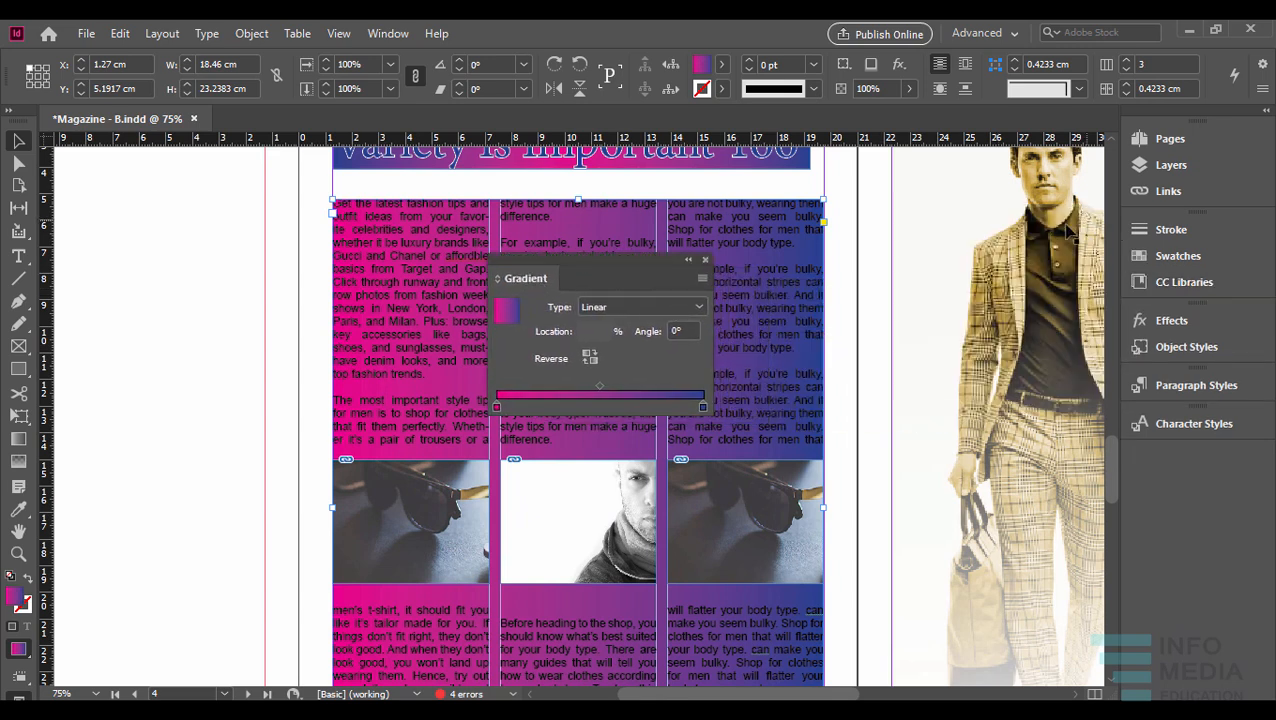
drag(643, 254, 980, 223)
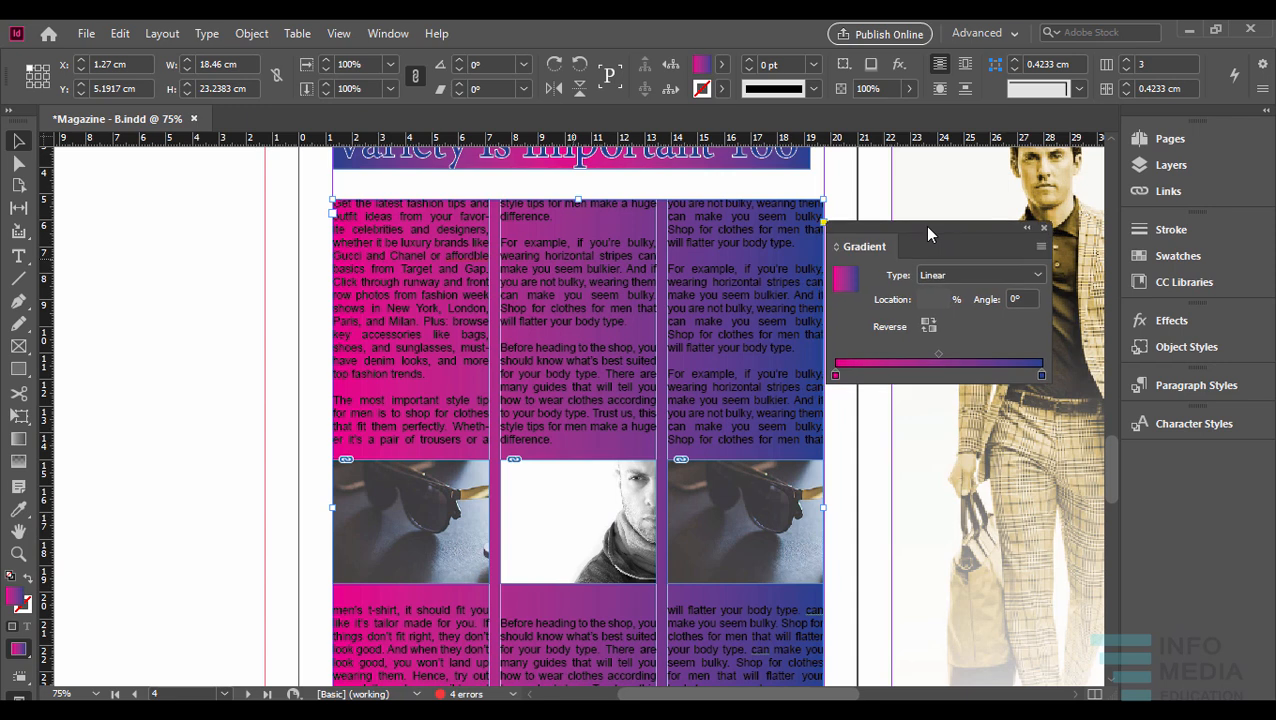
- Float and enlarge the swatch list, and color the gradient's start stop with C=12 M=3 Y=1 K=0
click(836, 376)
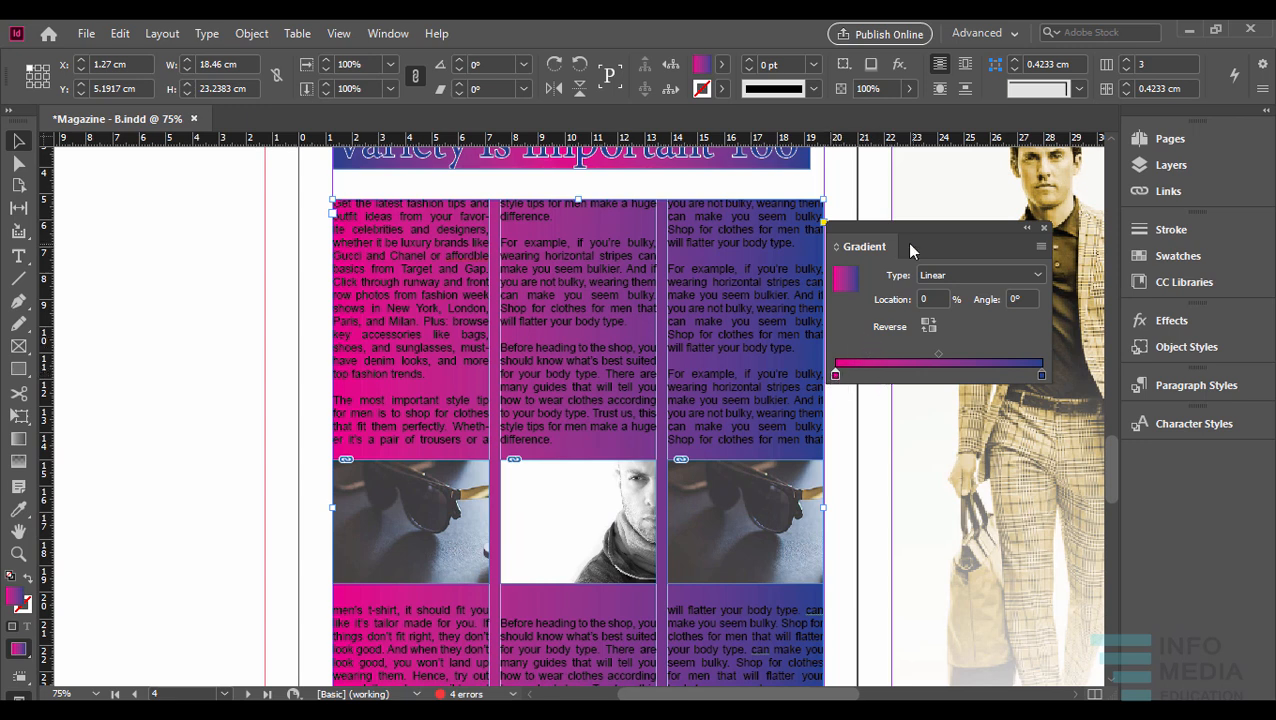
drag(918, 231, 717, 271)
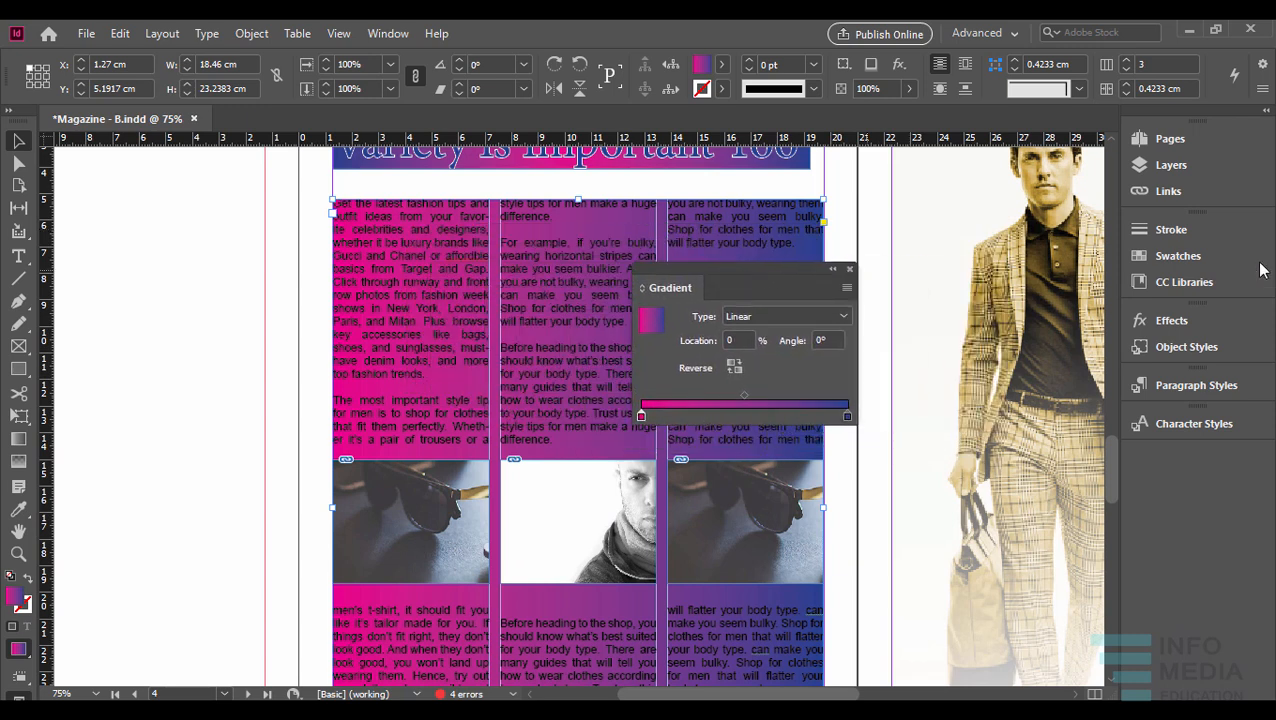
click(1188, 257)
drag(978, 221, 934, 386)
click(1086, 222)
drag(1014, 372, 1004, 219)
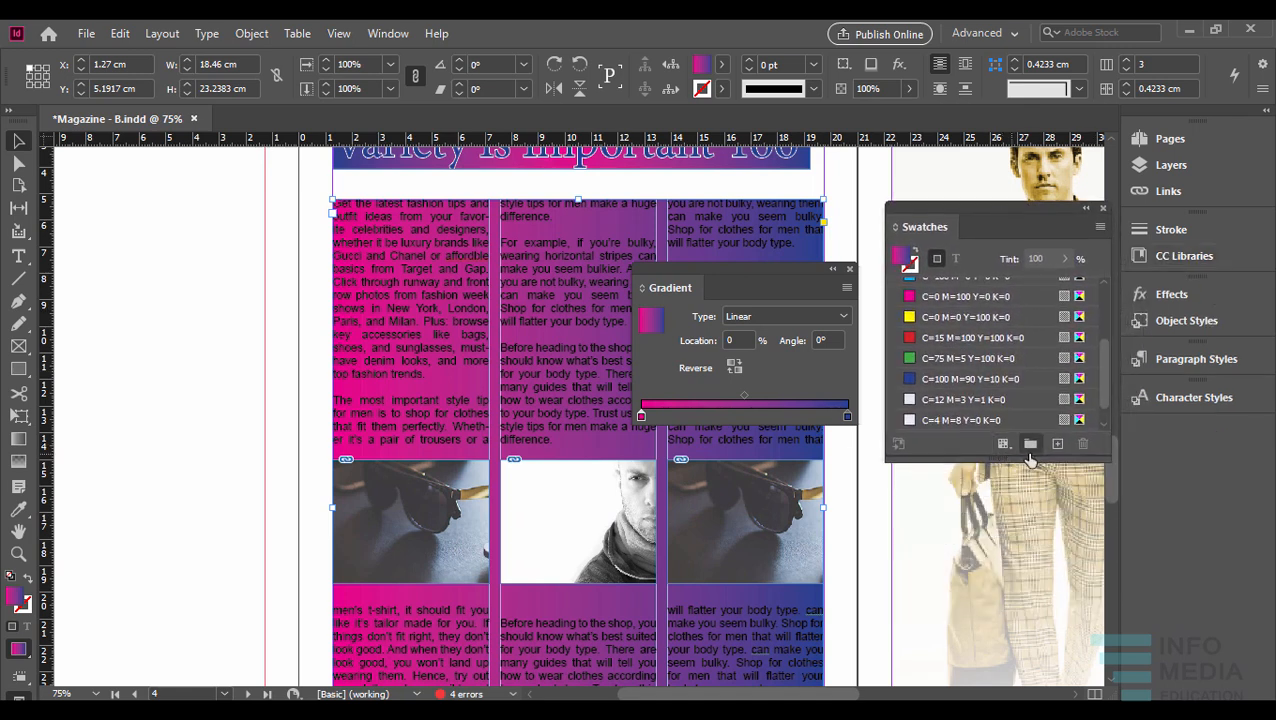
drag(1040, 462, 1054, 610)
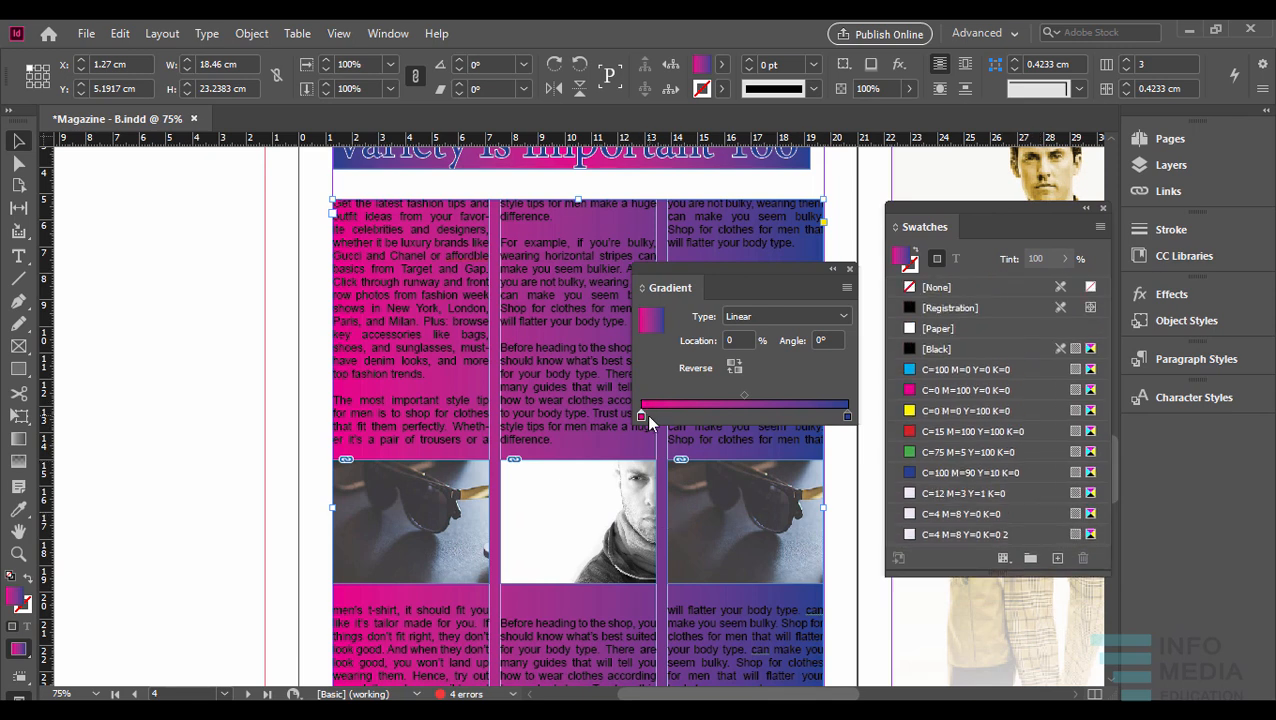
click(967, 494)
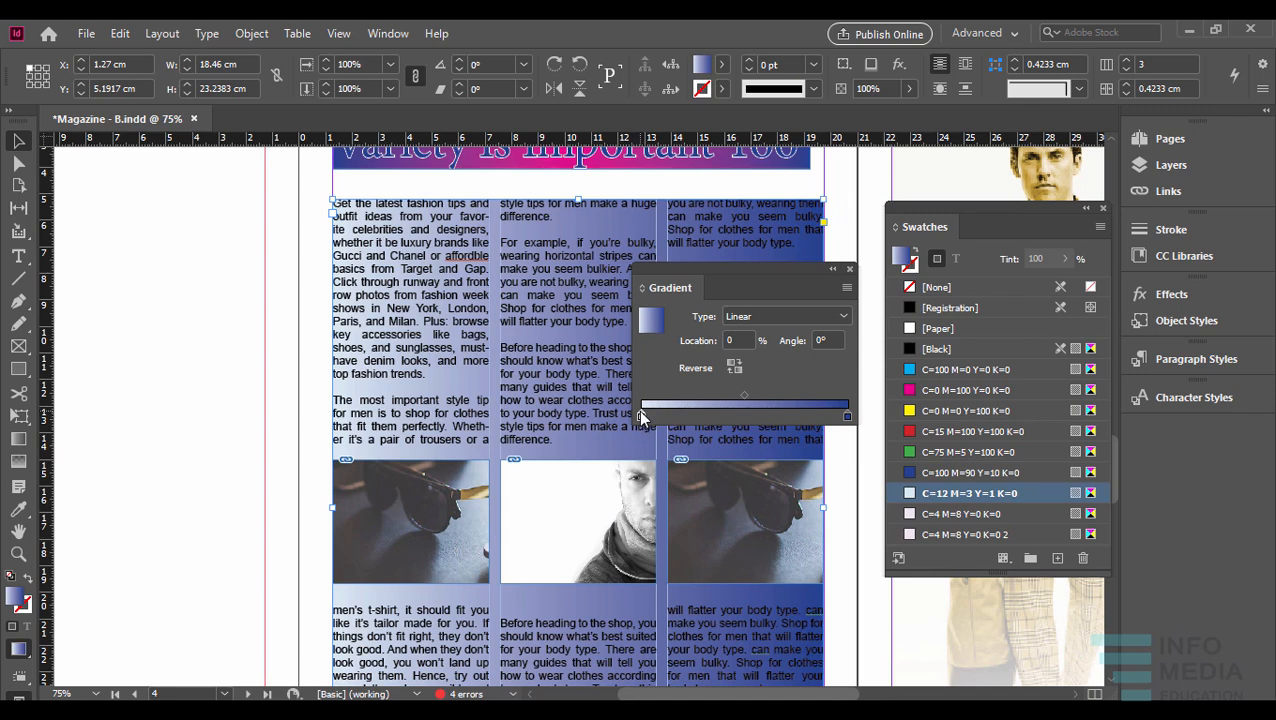
- Color the gradient's end stop with the swatch C=4 M=8 Y=0 K=0 2
click(847, 417)
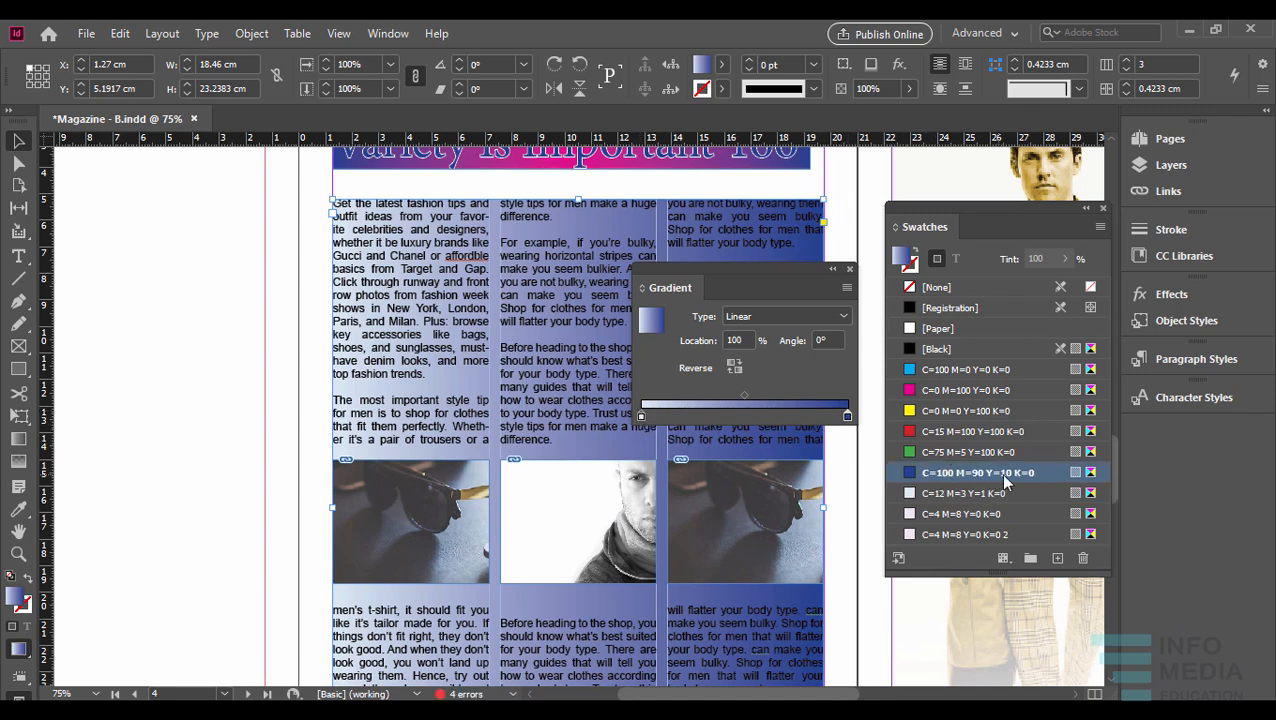
ctrl+click(967, 534)
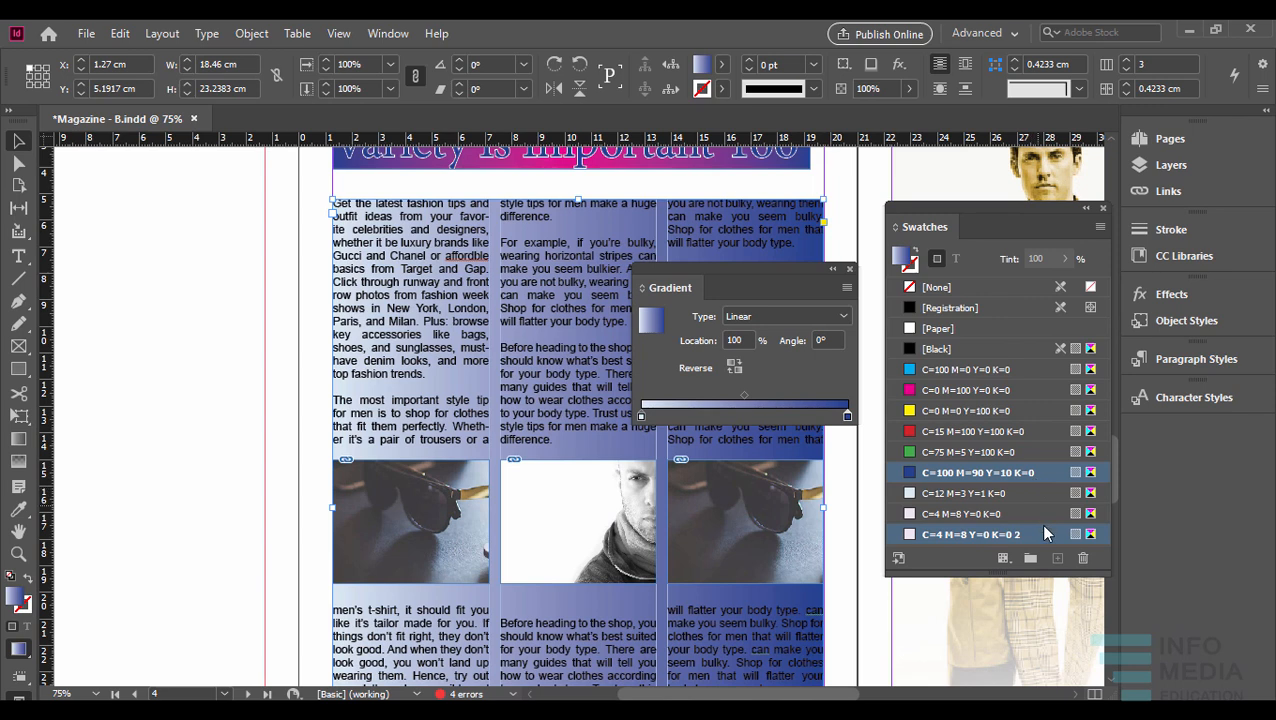
ctrl+click(1040, 471)
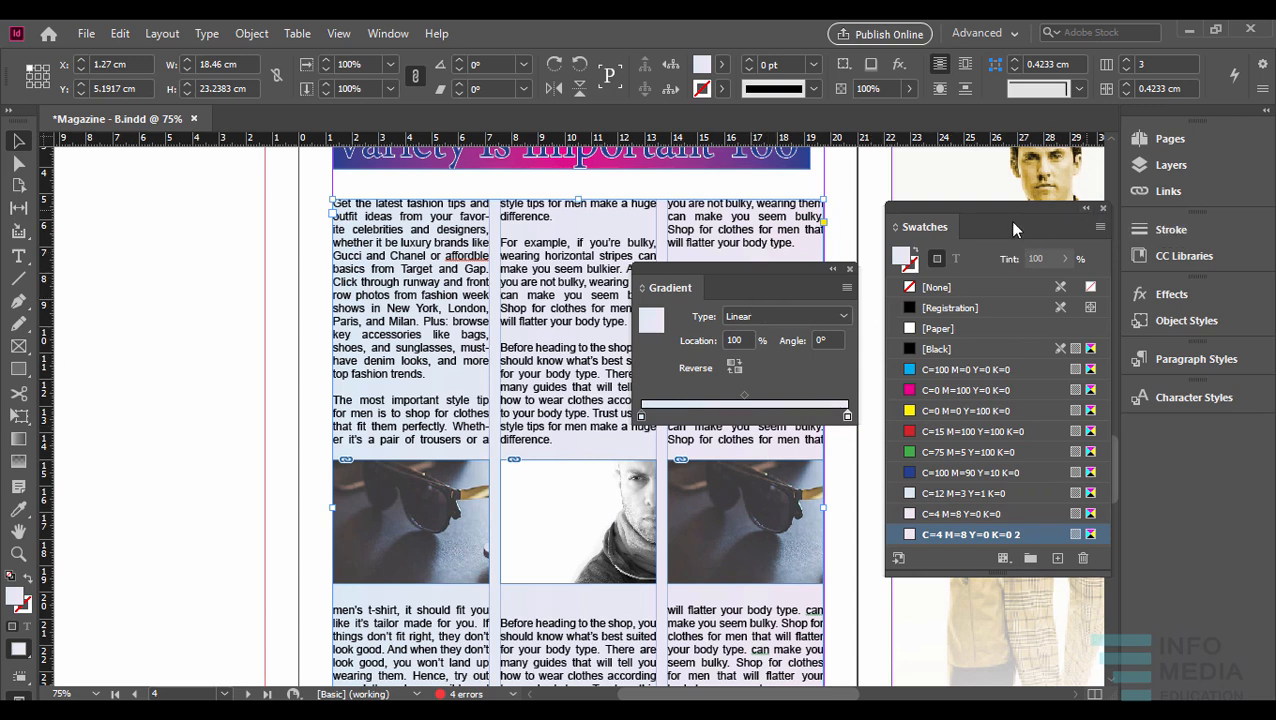
- Move the floating Gradient controls clear of the swatches and set the gradient angle to 90°
drag(763, 270, 999, 191)
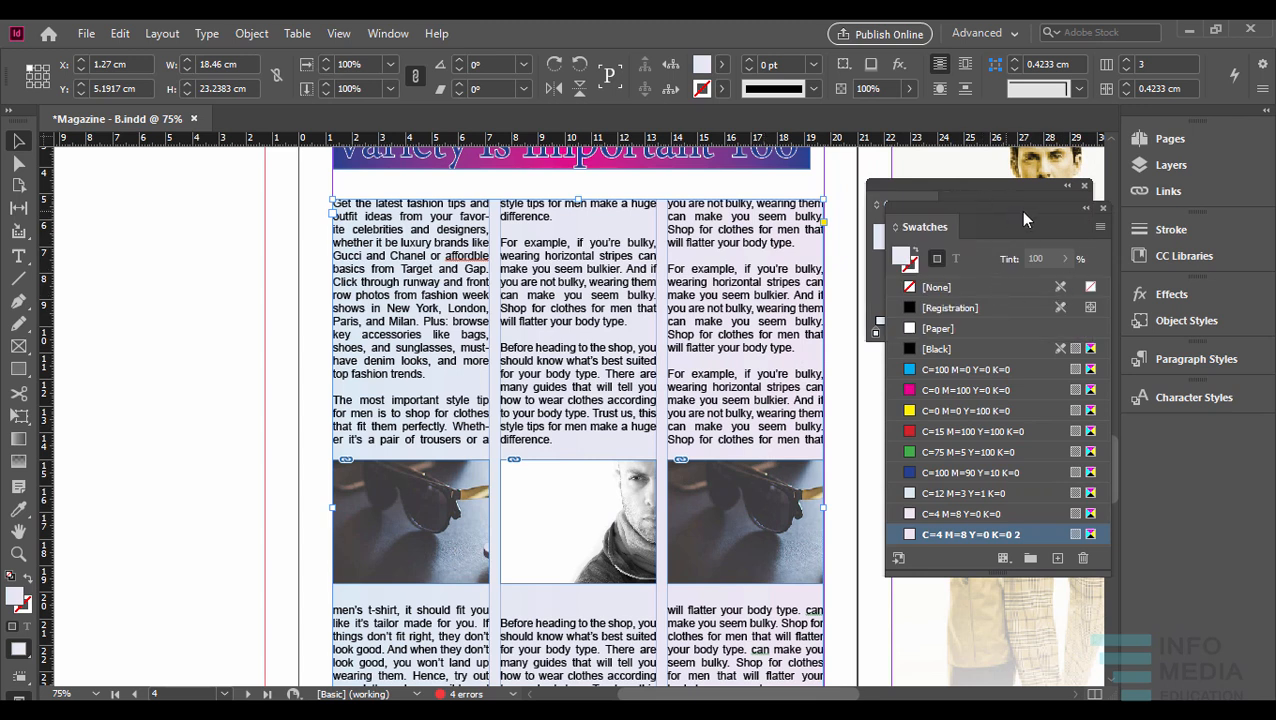
click(998, 184)
drag(998, 184, 284, 253)
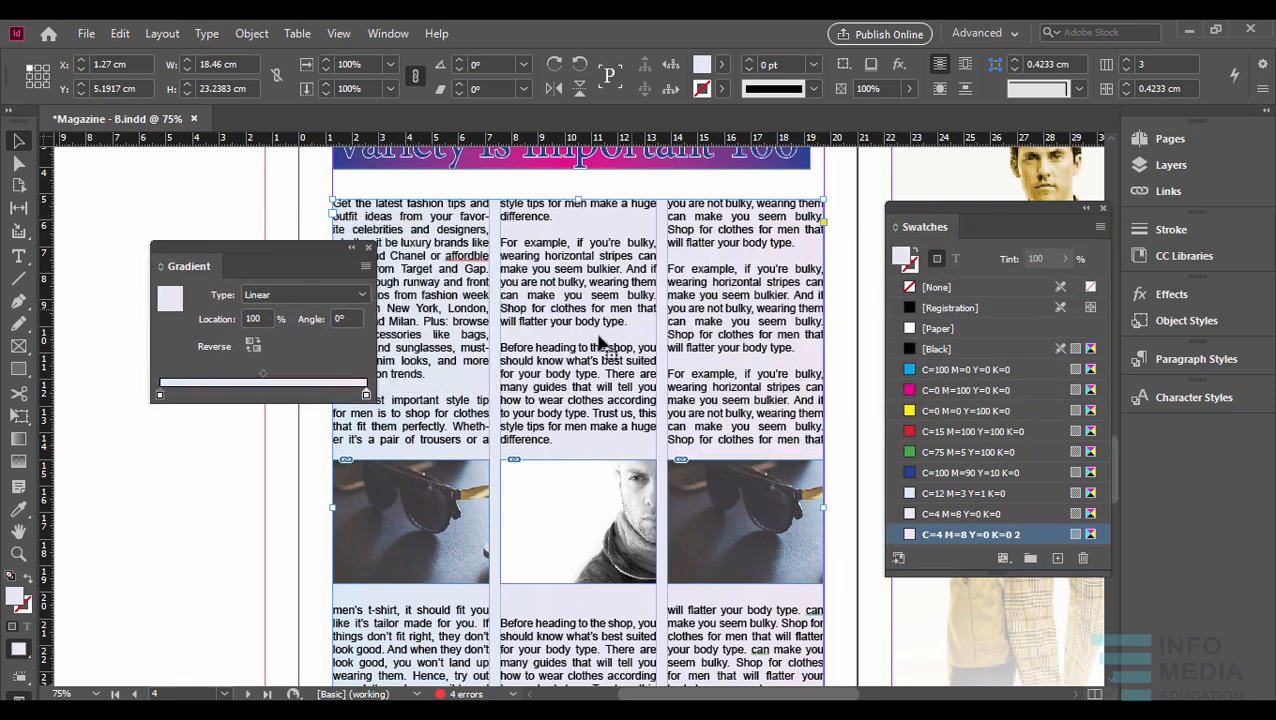
click(355, 319)
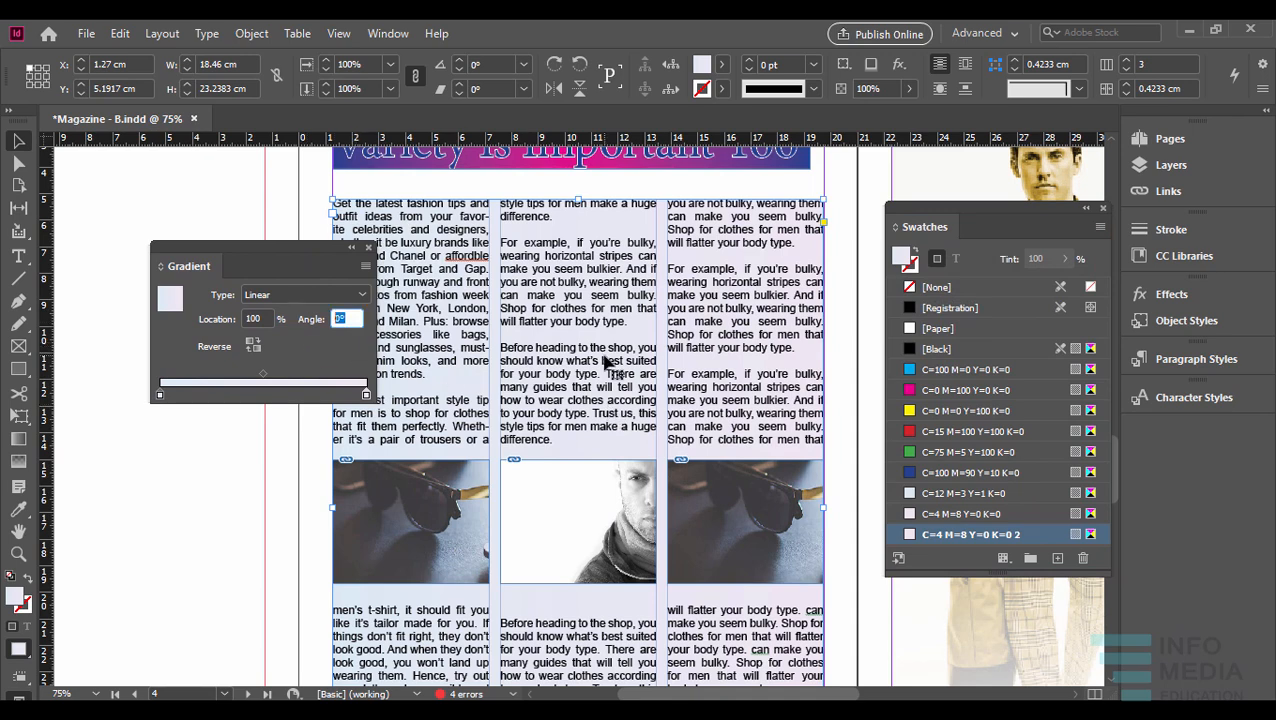
scroll(604, 362, down, 1)
drag(617, 399, 648, 342)
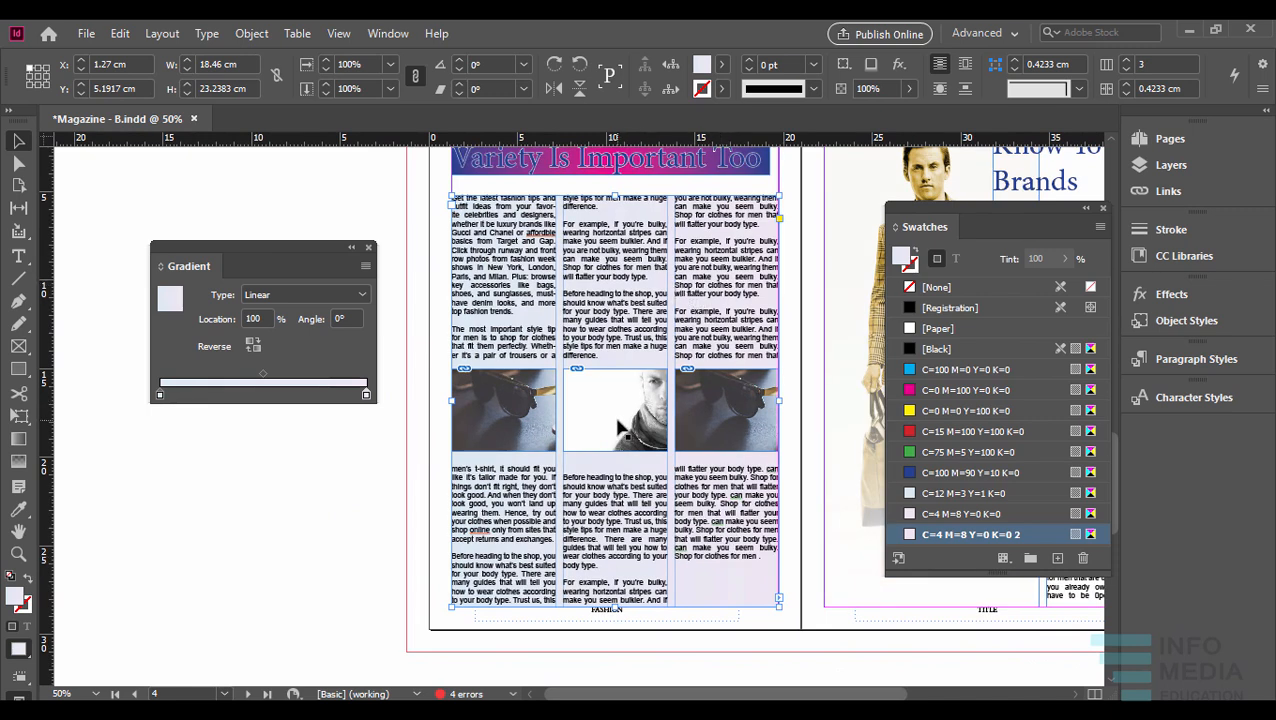
click(358, 321)
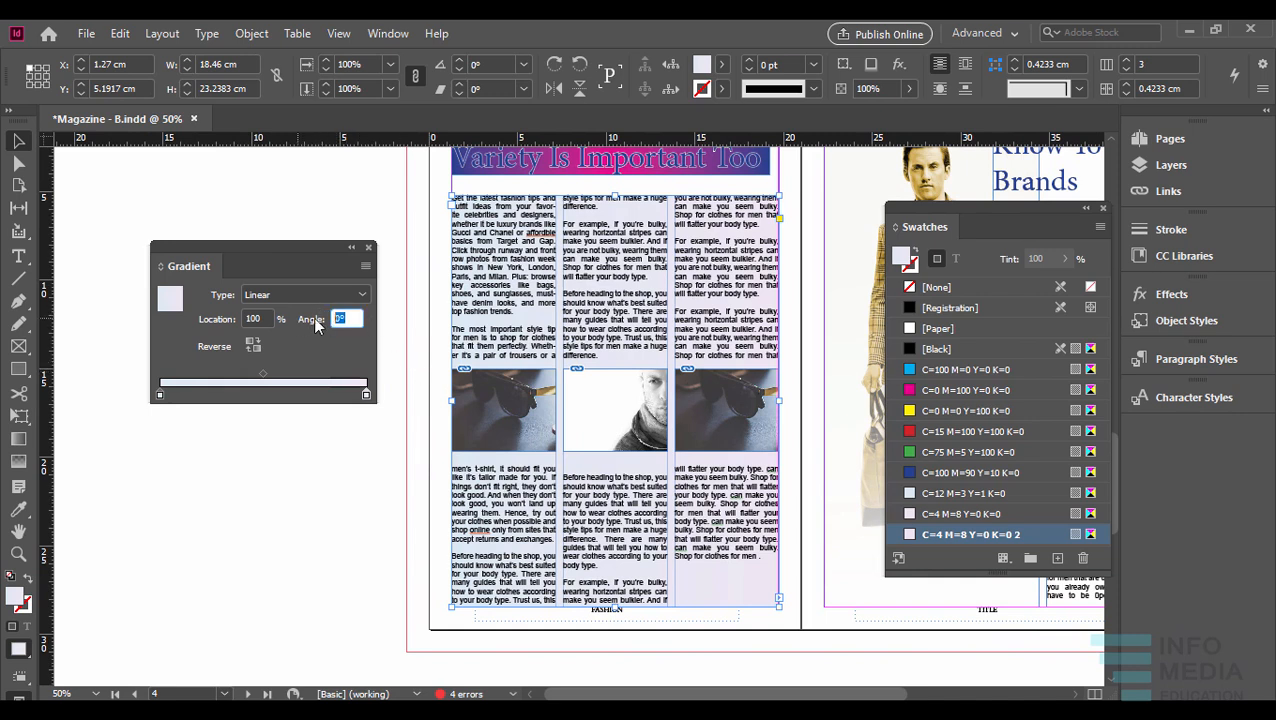
text(90)
click(264, 318)
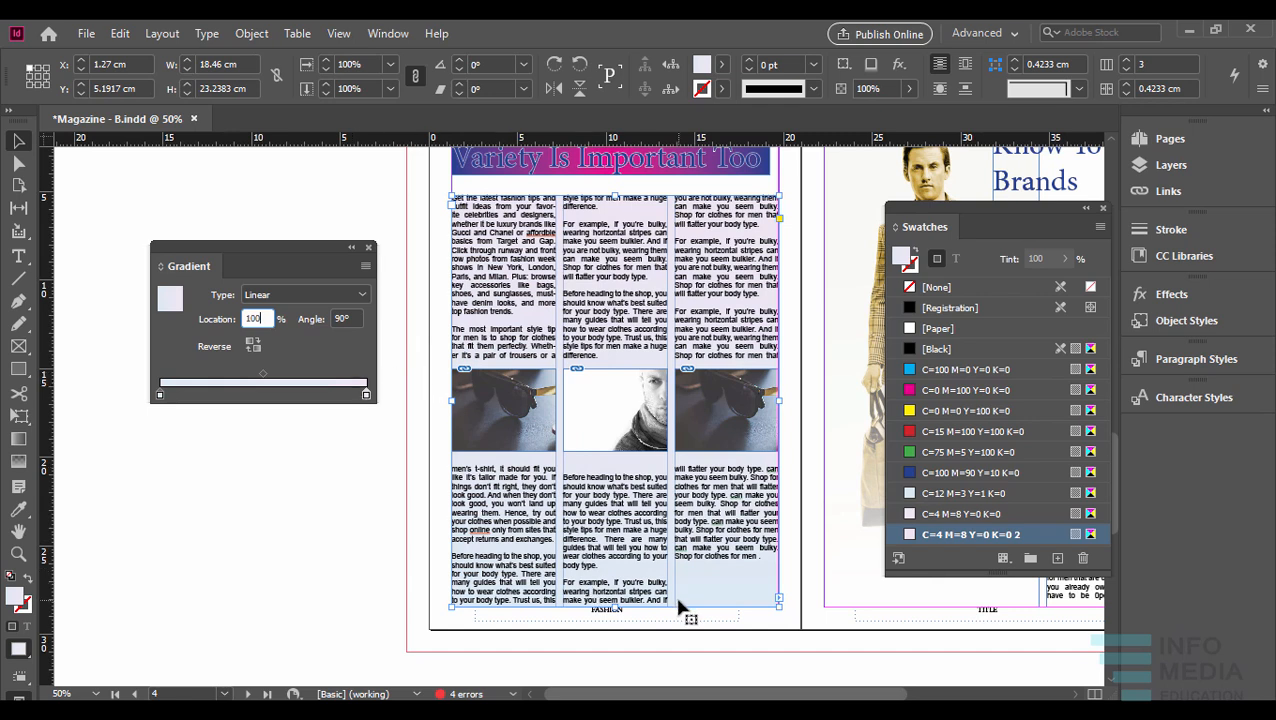
- Reverse the article frame's gradient and recolor its start stop with C=100 M=90 Y=10 K=0
click(253, 346)
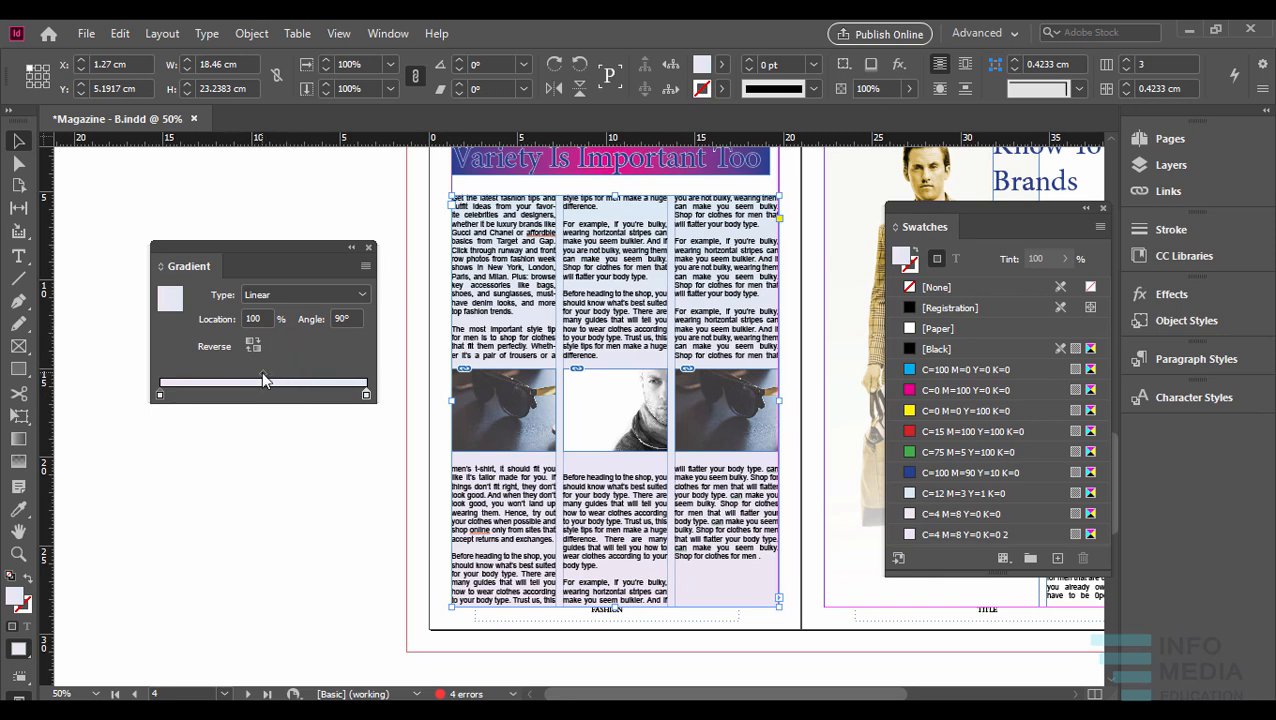
drag(334, 371, 254, 374)
click(160, 396)
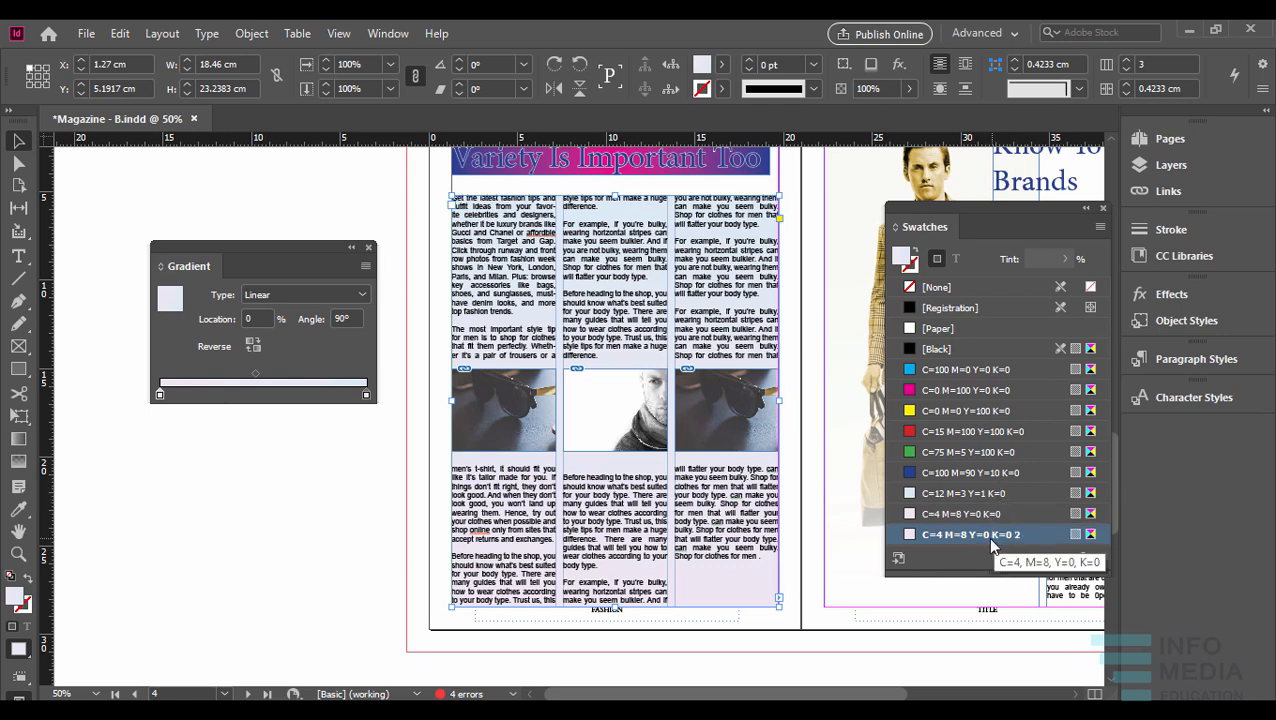
alt+click(1001, 478)
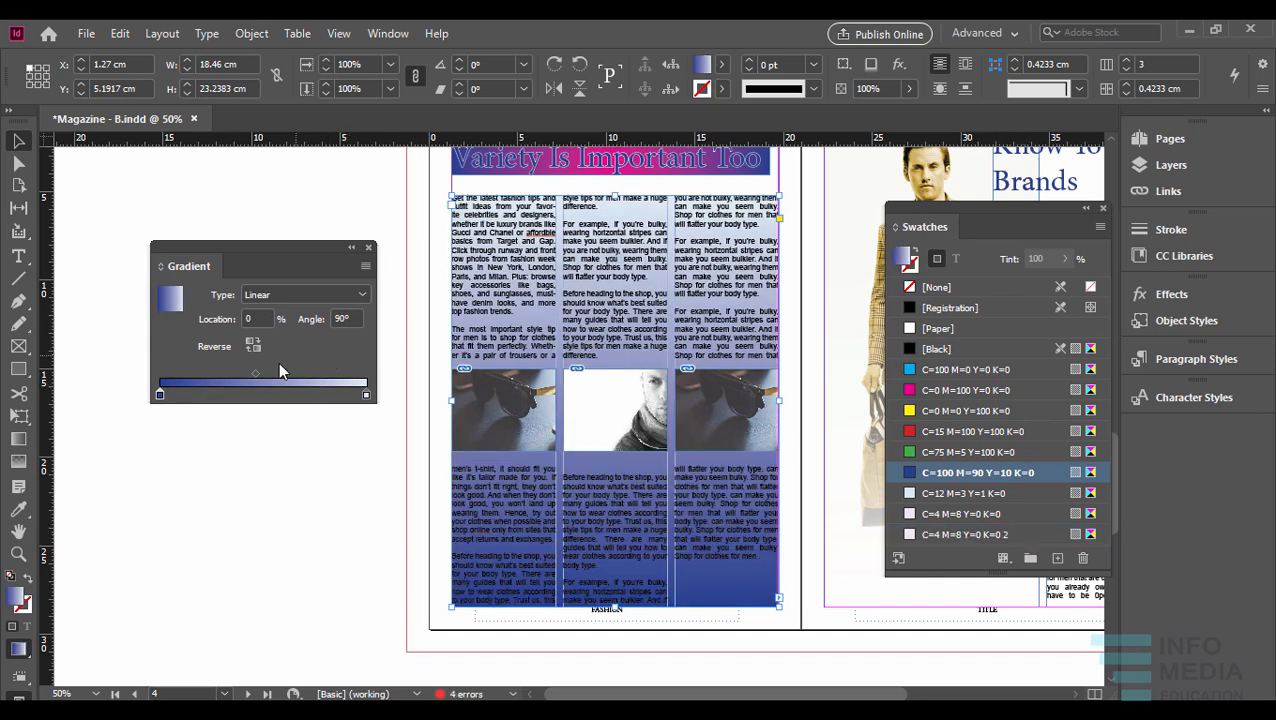
- Shift the gradient midpoint to about 80%, and bring it back to about 50%
drag(255, 374, 326, 373)
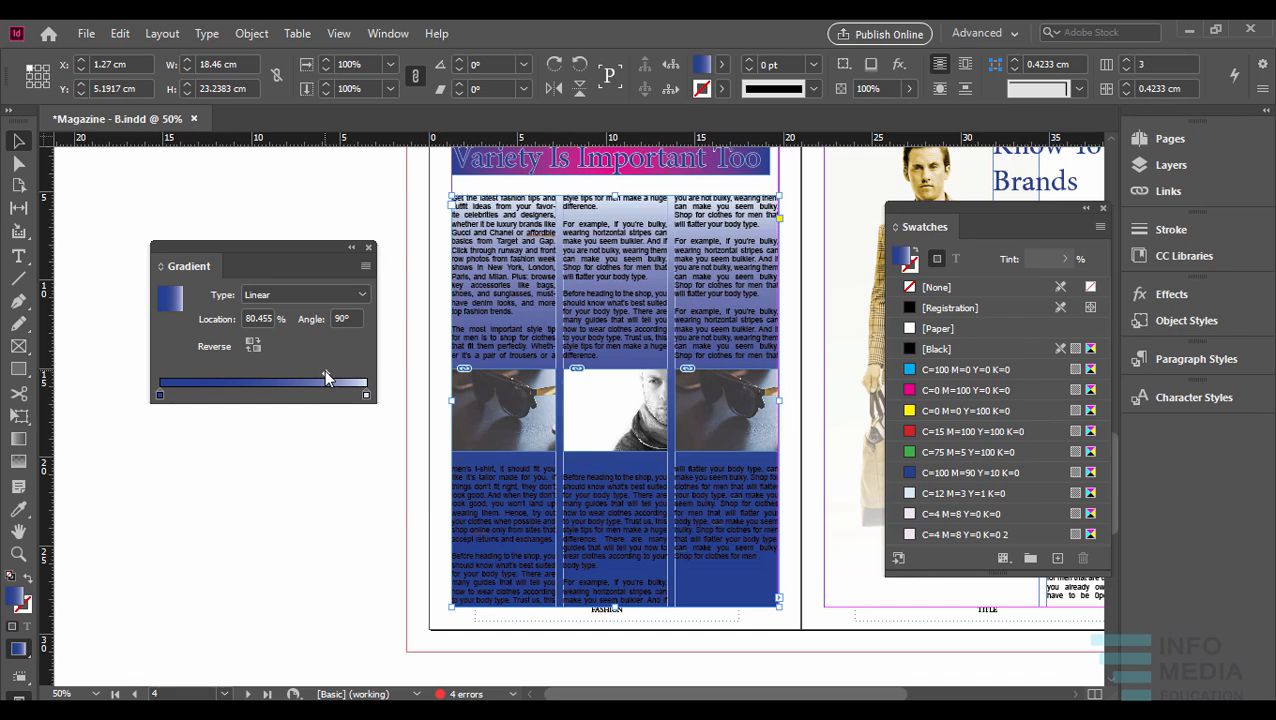
drag(326, 372, 262, 374)
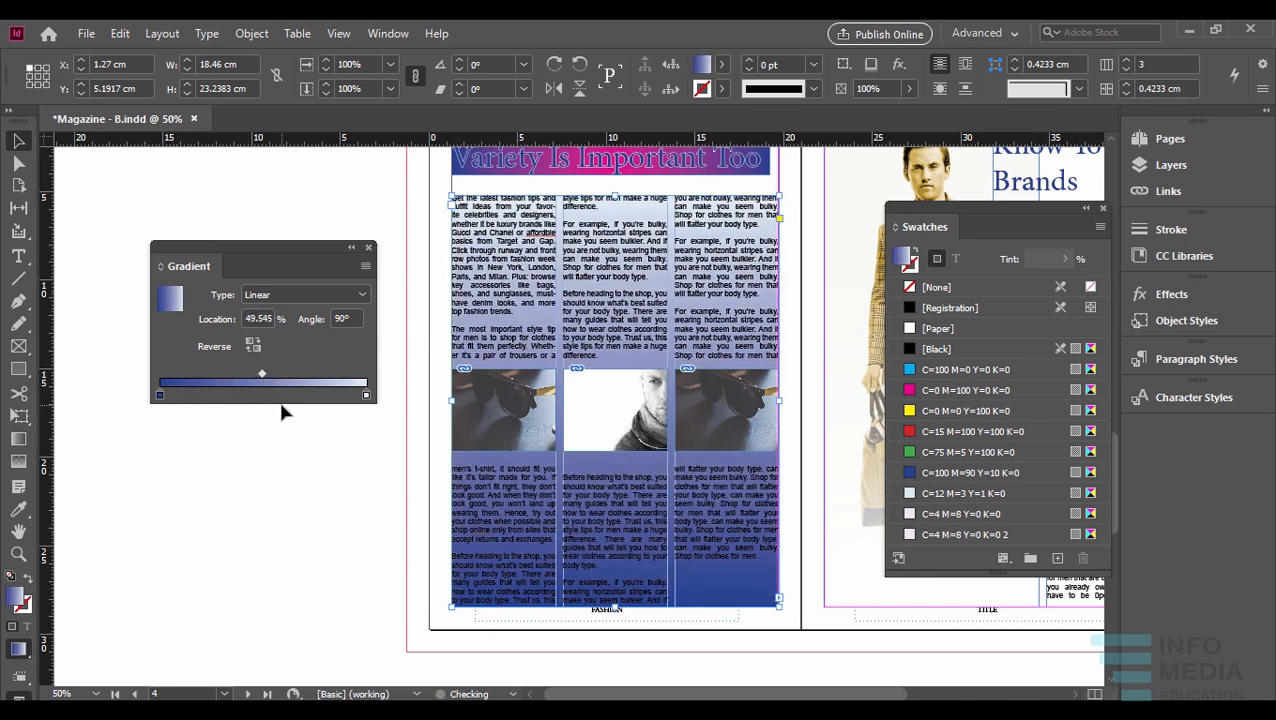
- Add a C=15 M=100 Y=100 K=0 color stop at about 51% of the gradient and remove it again
click(265, 395)
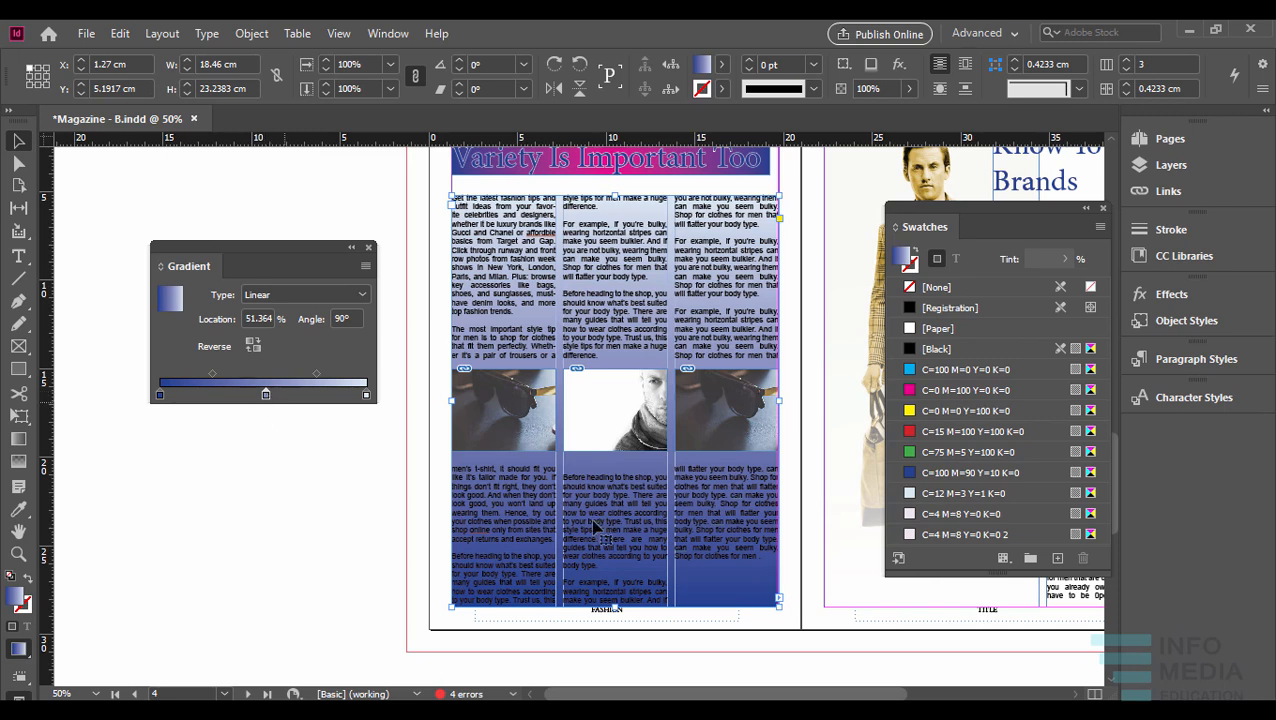
click(1000, 433)
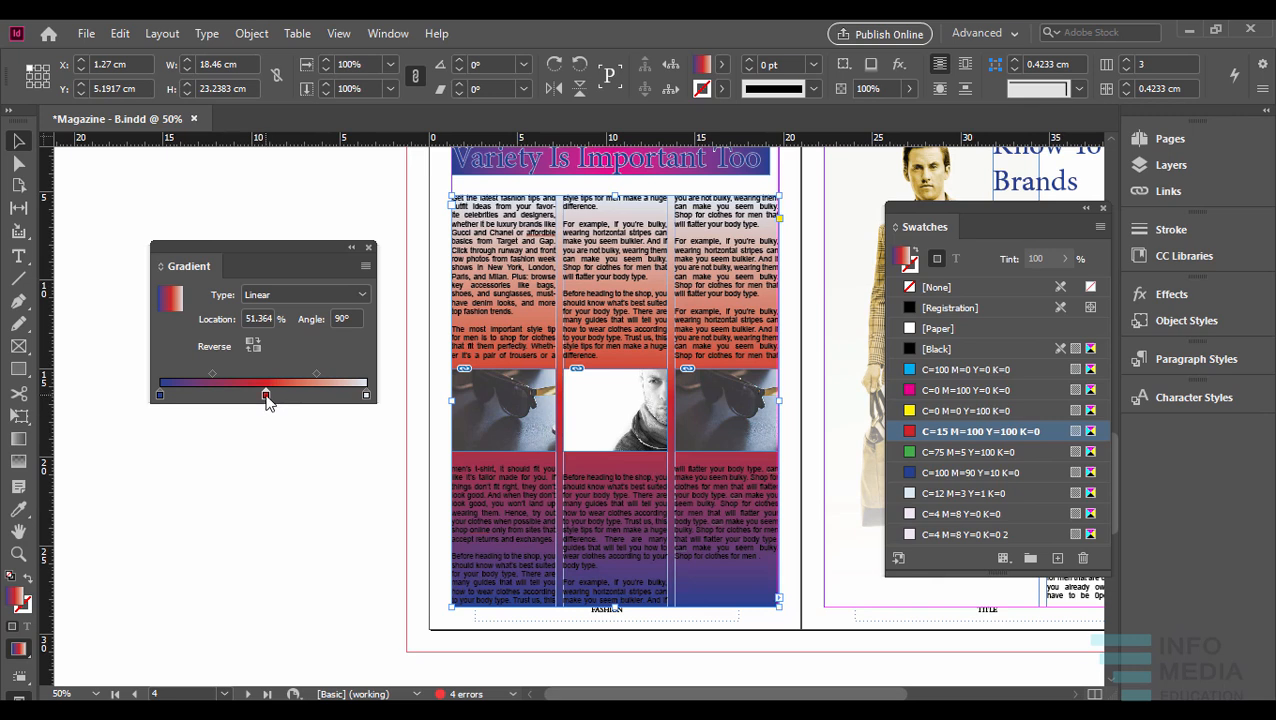
drag(266, 398, 275, 476)
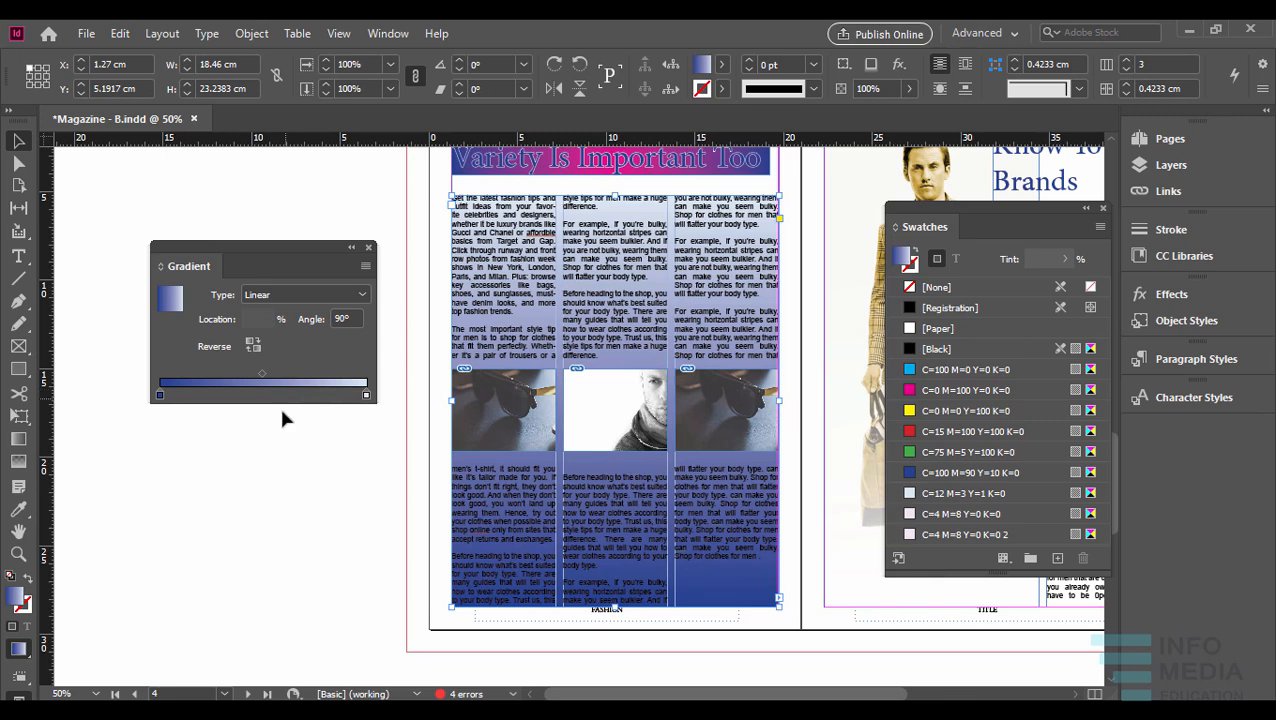
- Reverse the gradient back and forth, and set its angle to 45°
click(252, 346)
click(251, 346)
click(355, 317)
key(Tab)
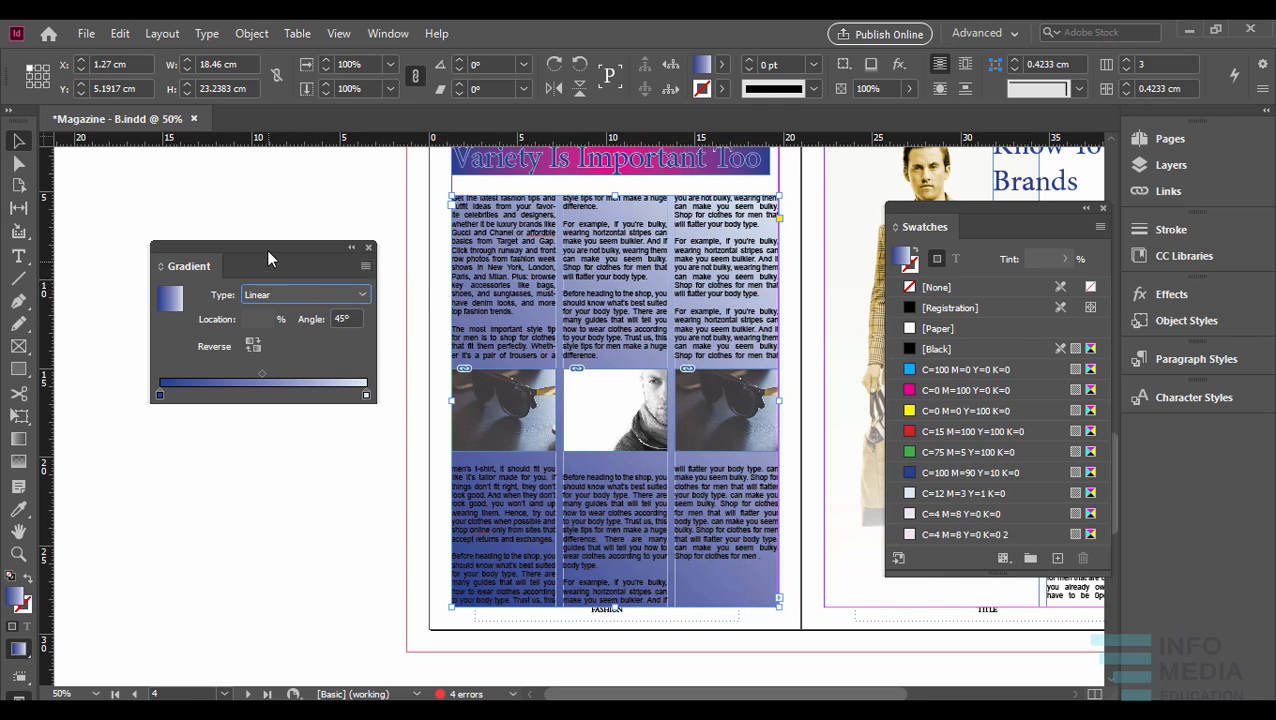
- Recolor the start stop of the article frame's gradient with the swatch C=4 M=8 Y=0 K=0 2
drag(268, 251, 302, 251)
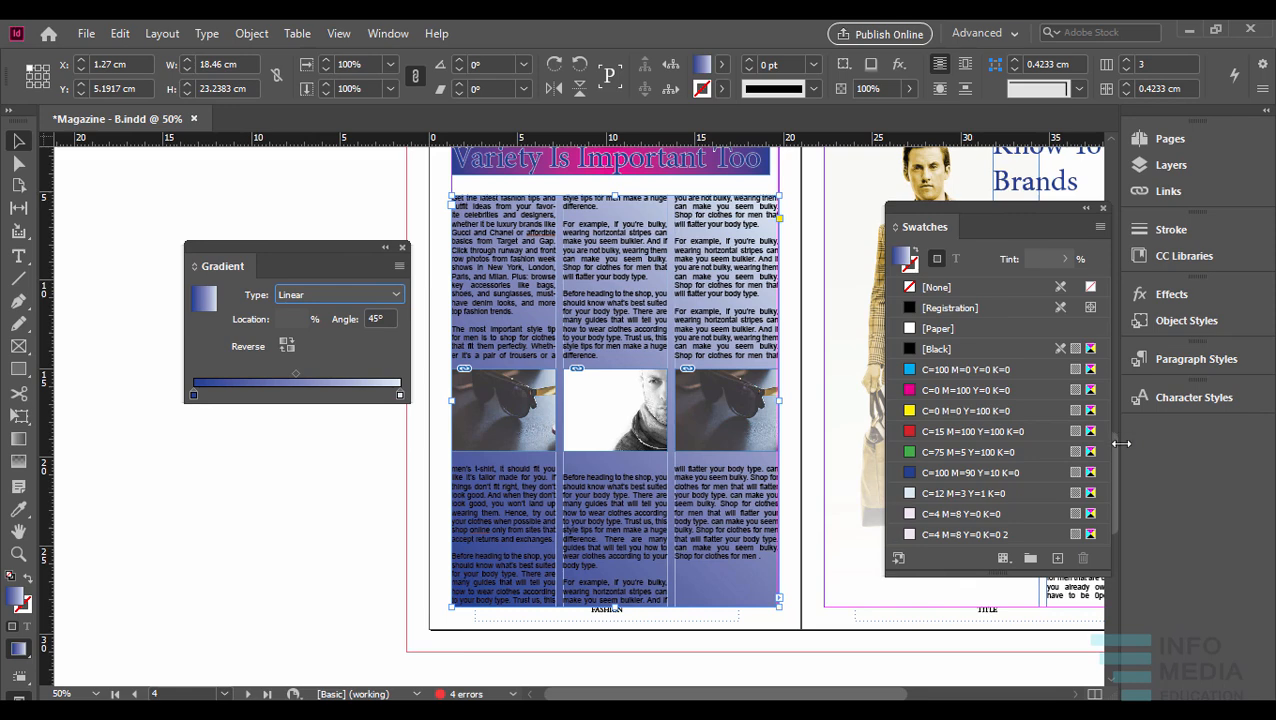
mouse_move(1115, 446)
mouse_down()
mouse_move(1114, 467)
mouse_move(1117, 438)
mouse_up()
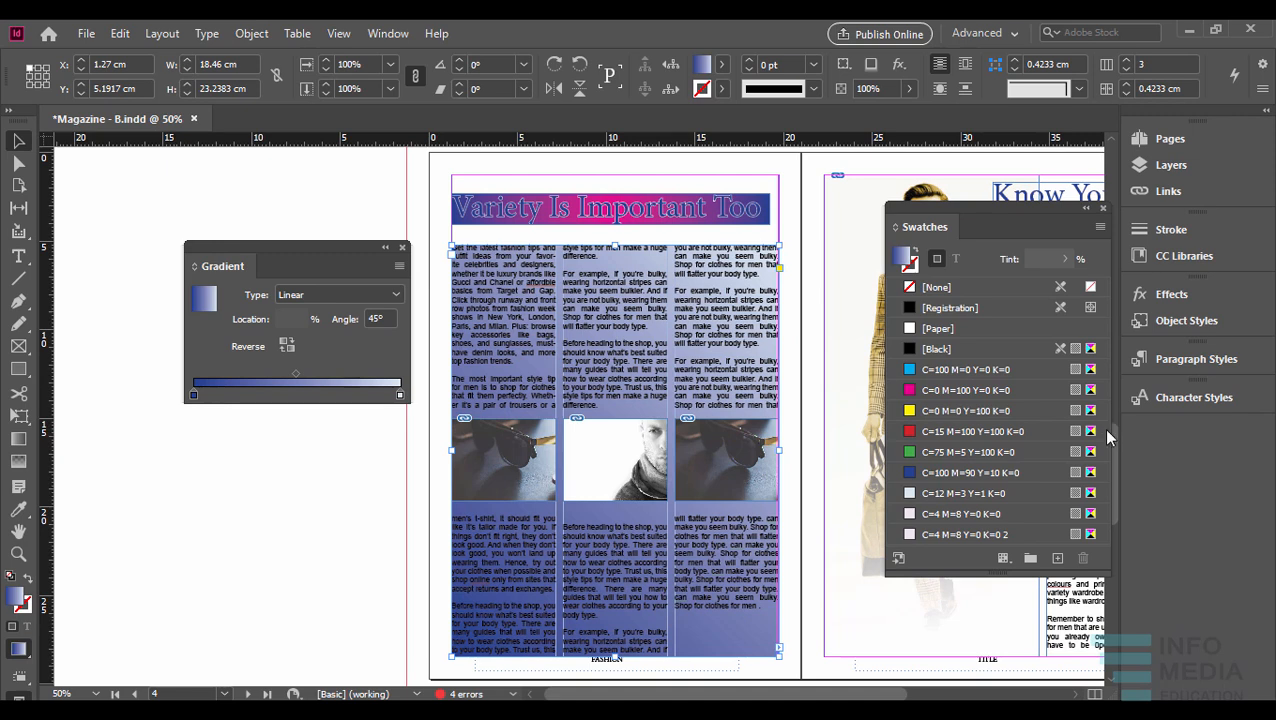
click(195, 396)
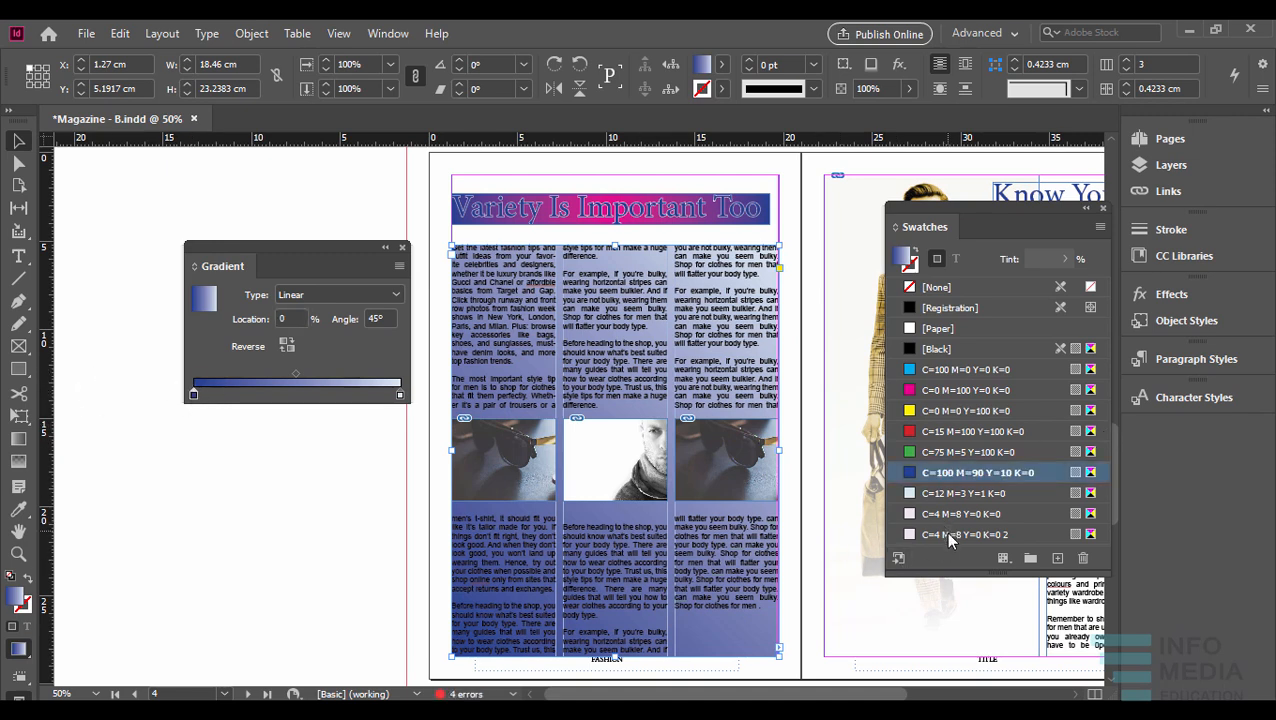
ctrl+click(951, 540)
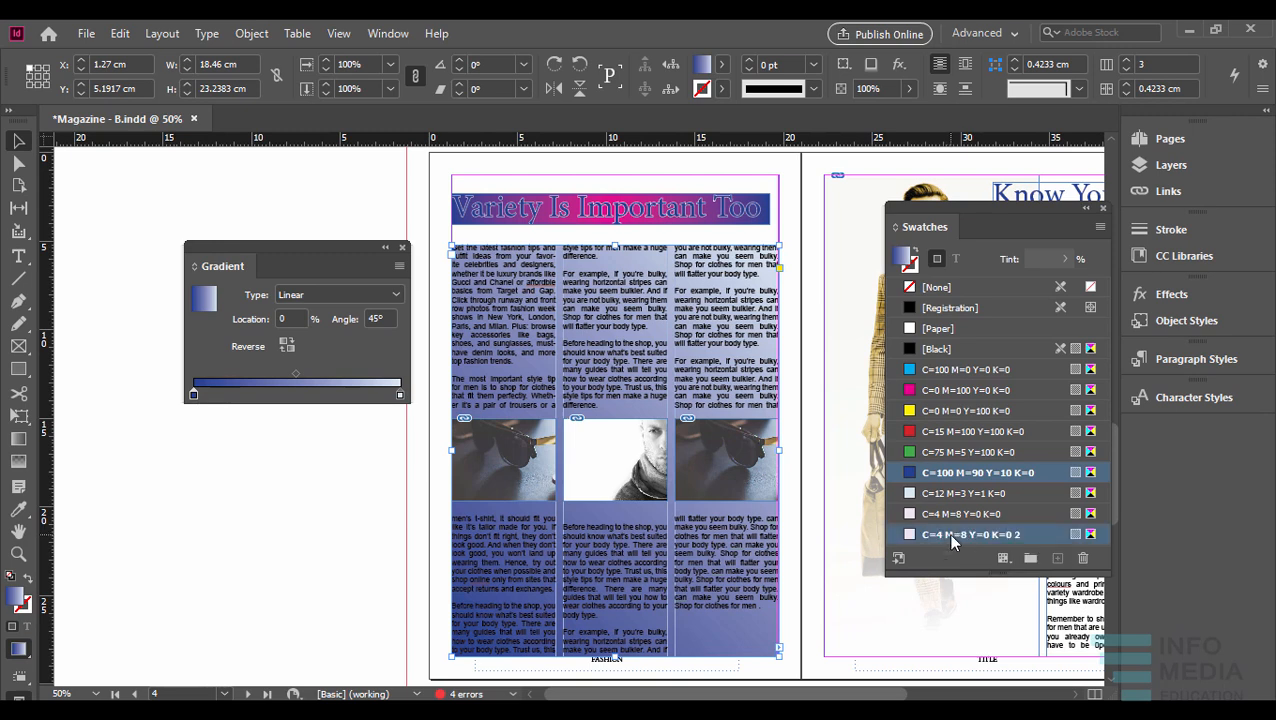
ctrl+click(969, 476)
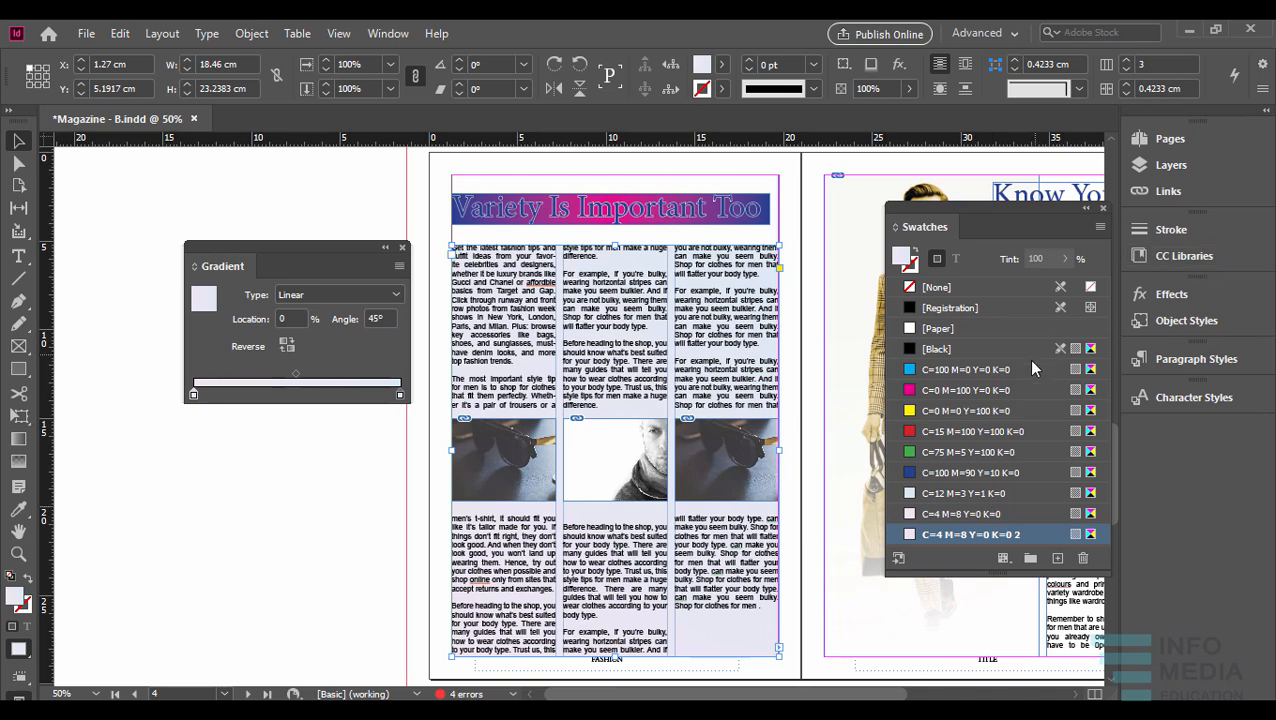
- Save the article frame's gradient as a Linear gradient swatch named New Gradient Swatch, and close the gradient settings
click(1100, 228)
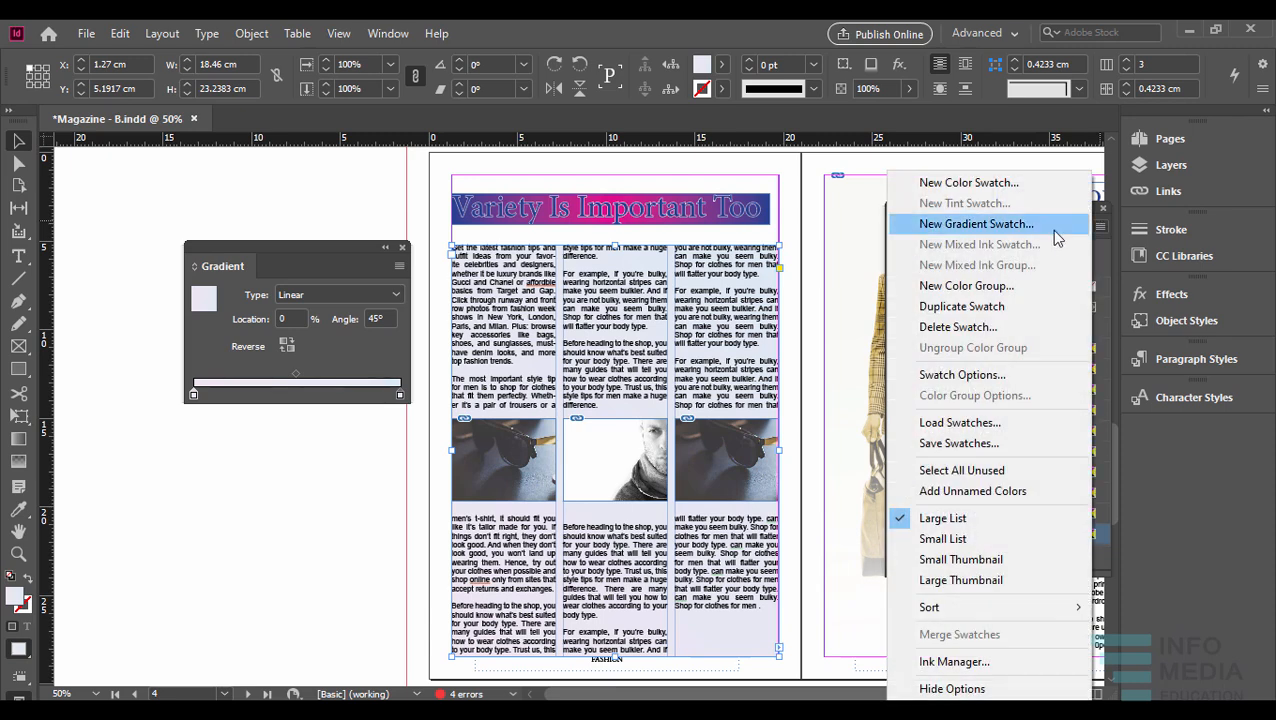
click(1018, 233)
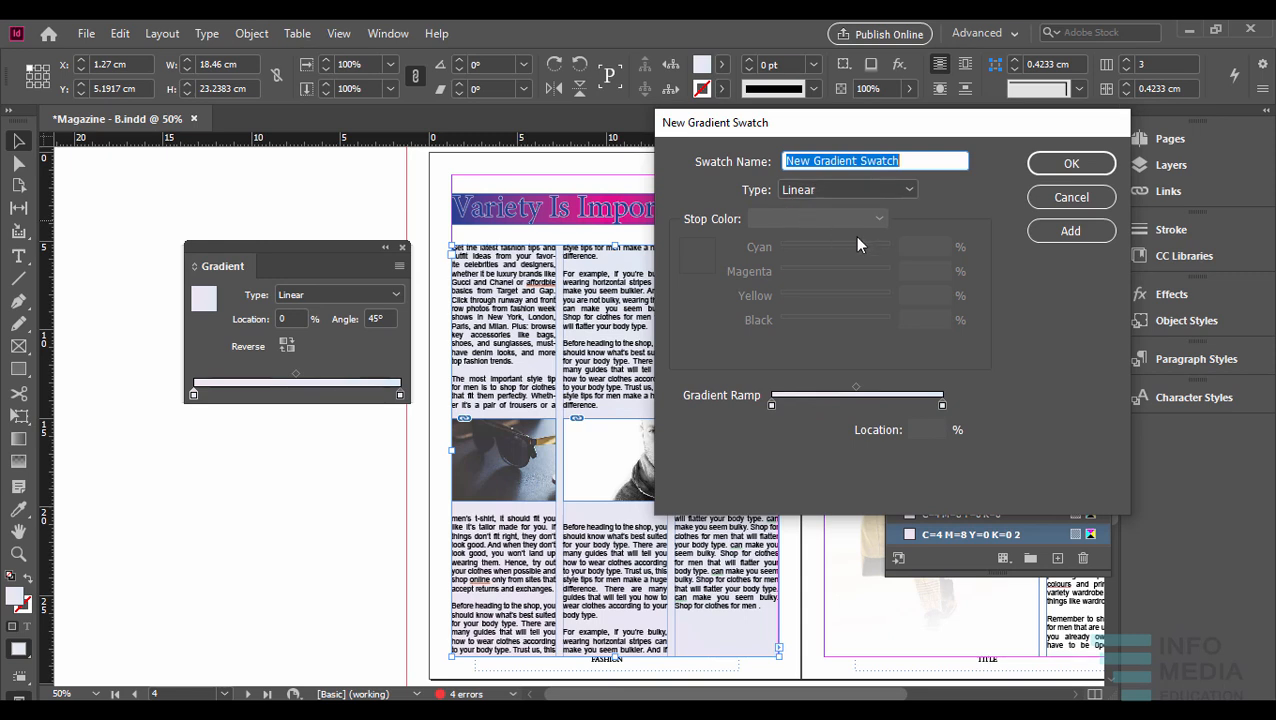
click(860, 191)
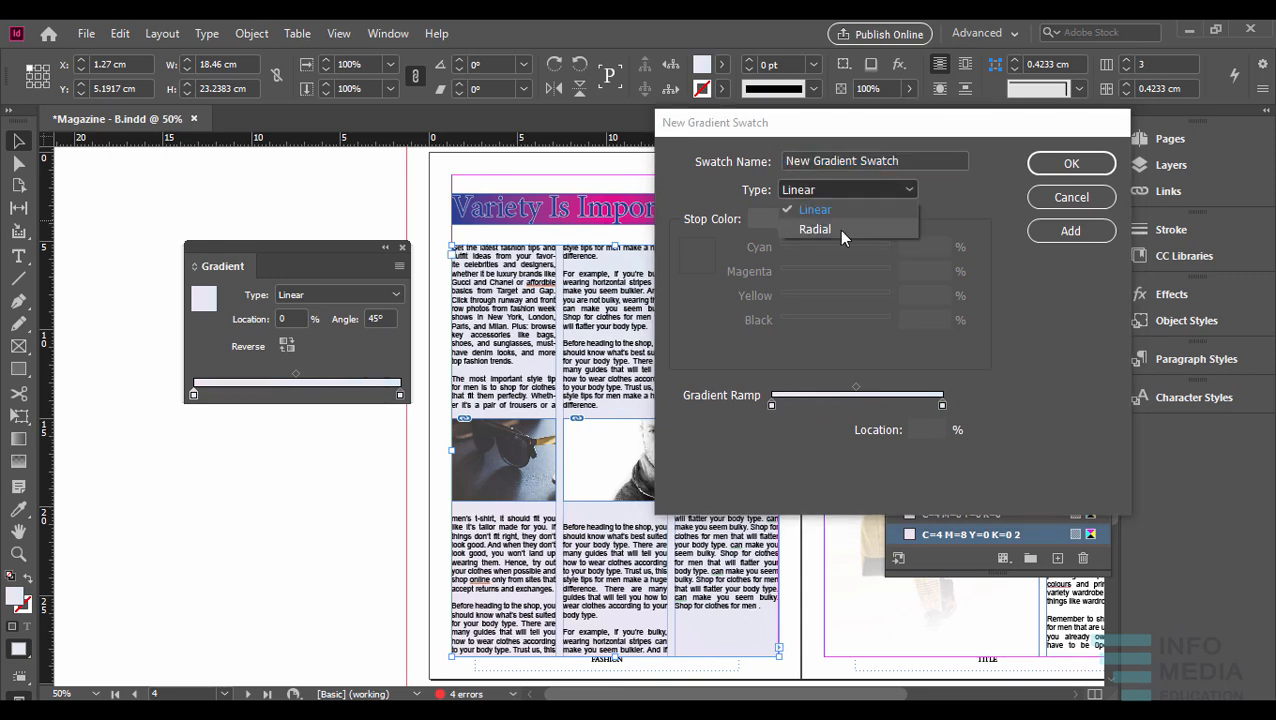
click(838, 229)
click(733, 160)
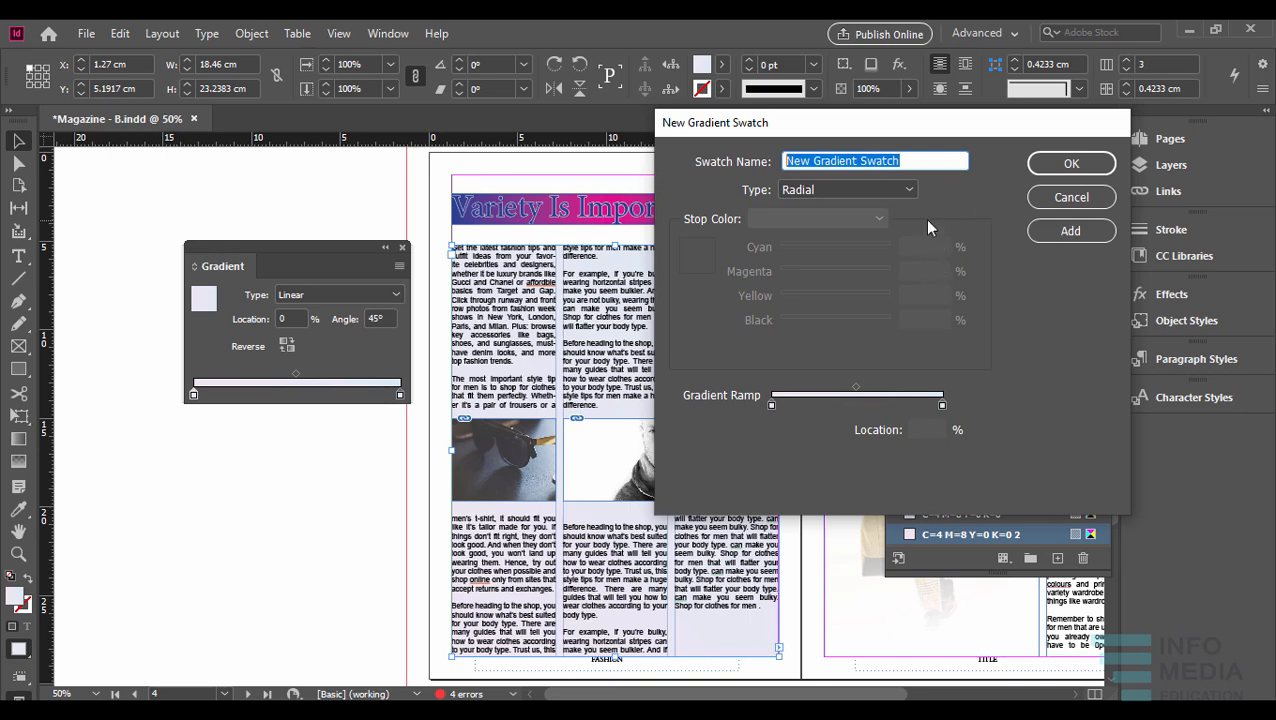
click(906, 189)
click(832, 208)
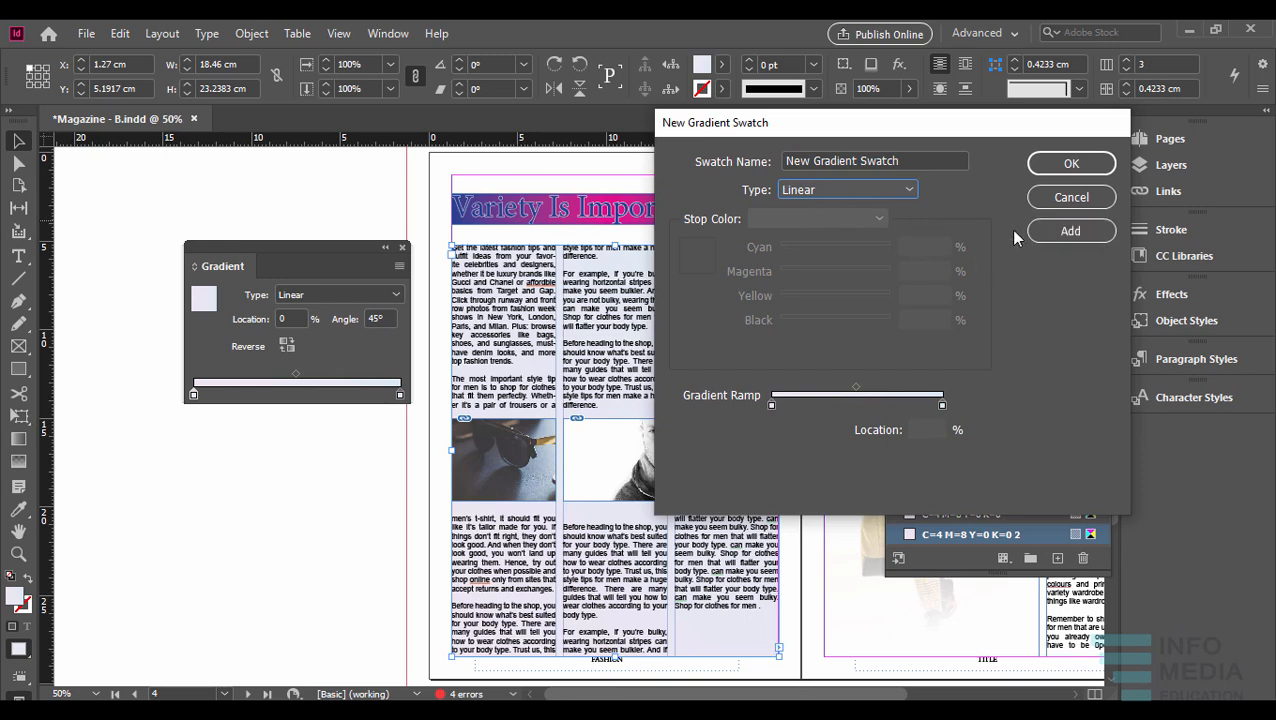
click(1060, 231)
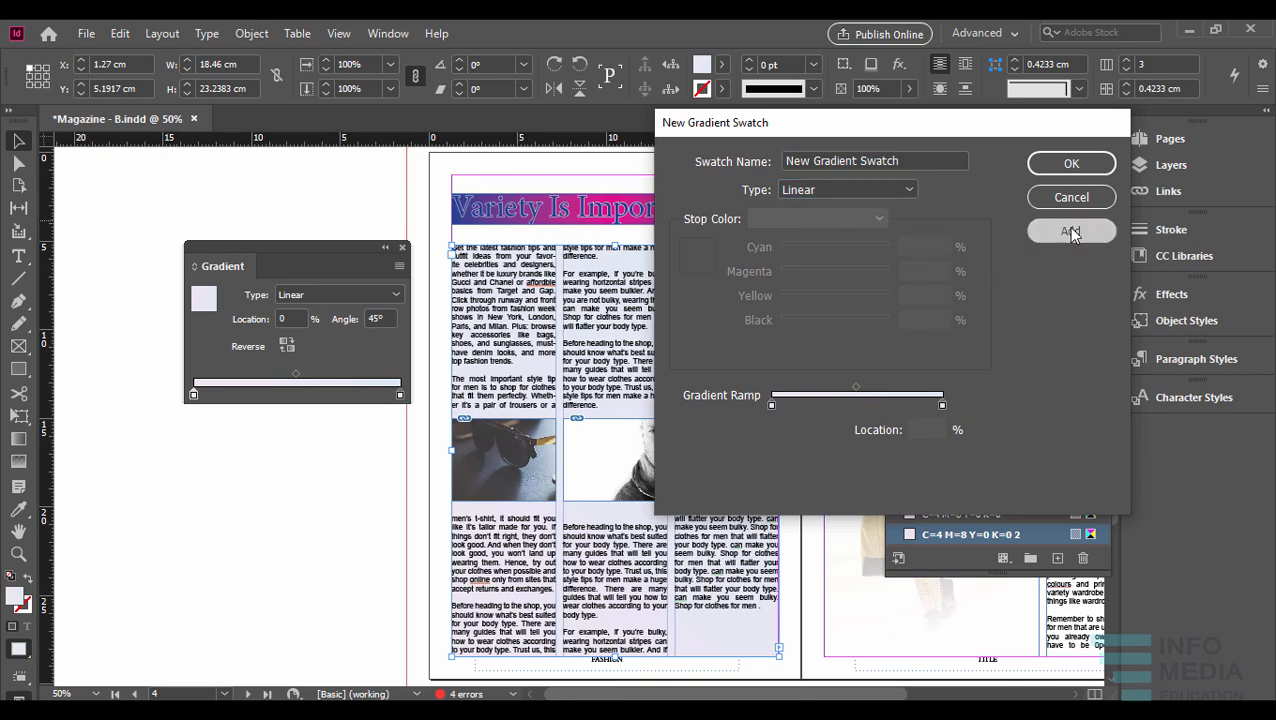
click(1080, 165)
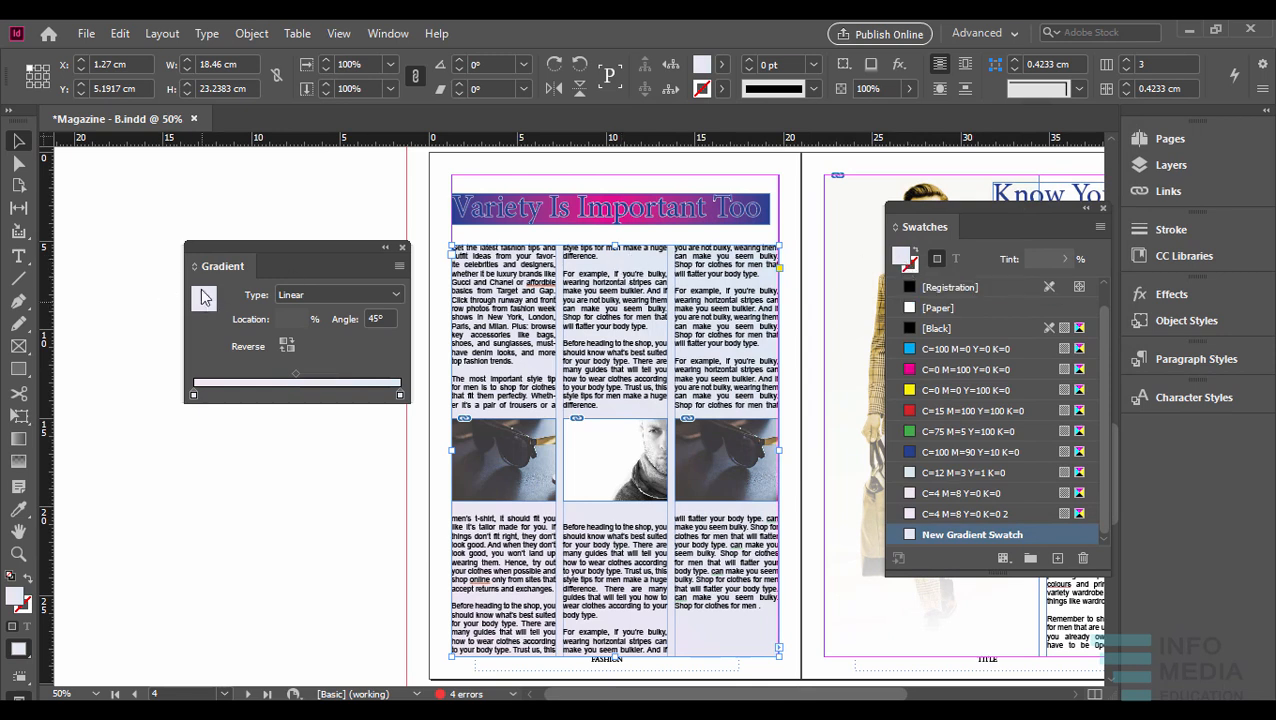
right_click(203, 298)
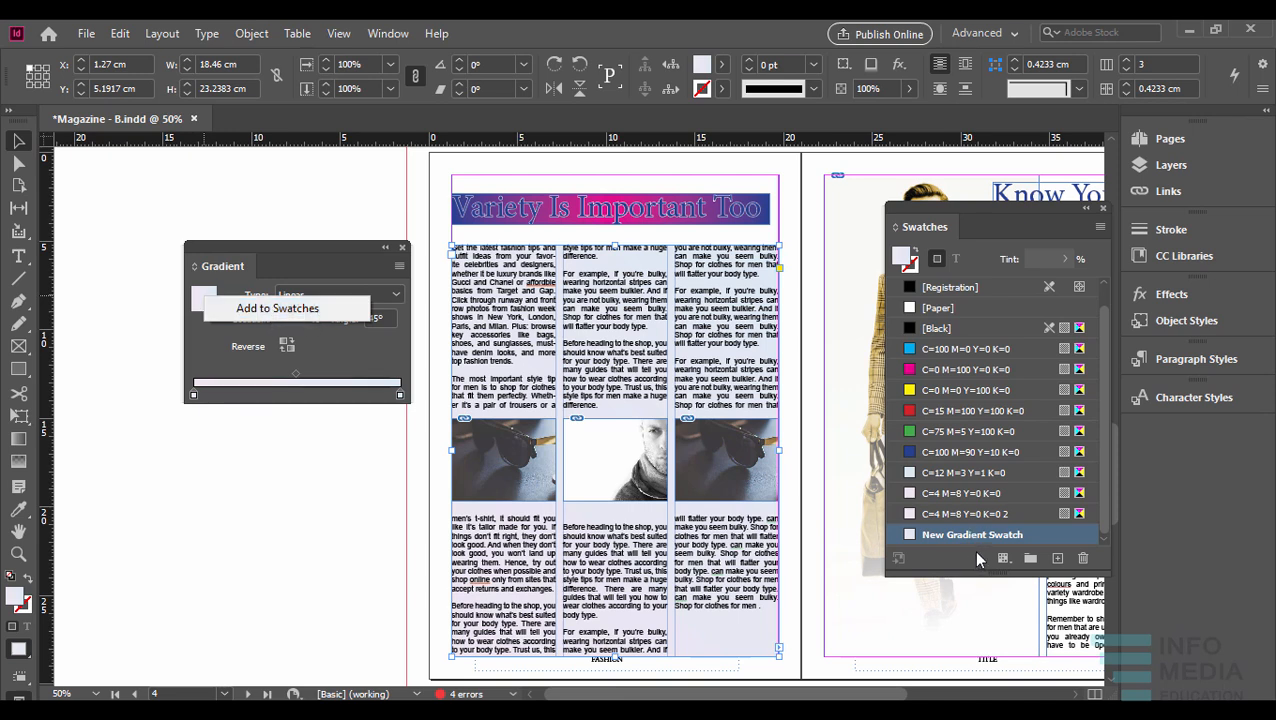
click(401, 248)
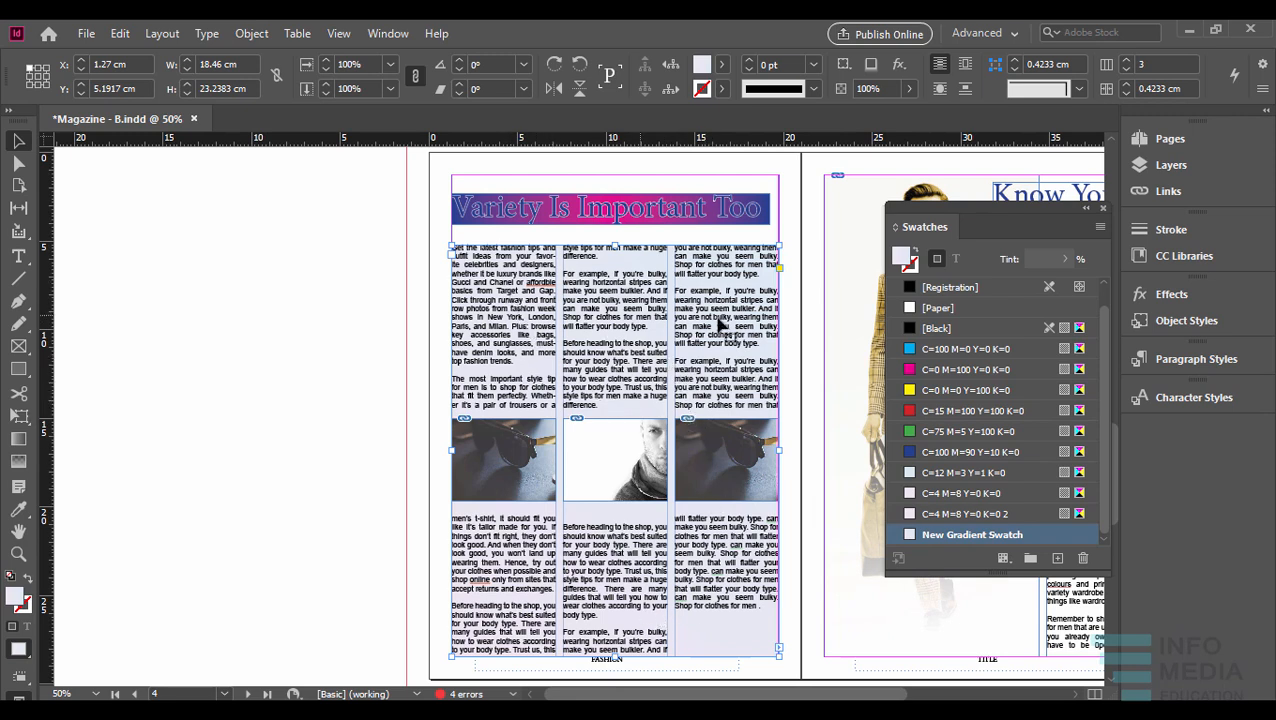
- Select the "Variety Is Important Too" headline frame and display its gradient settings beside the swatches
scroll(690, 300, up, 1)
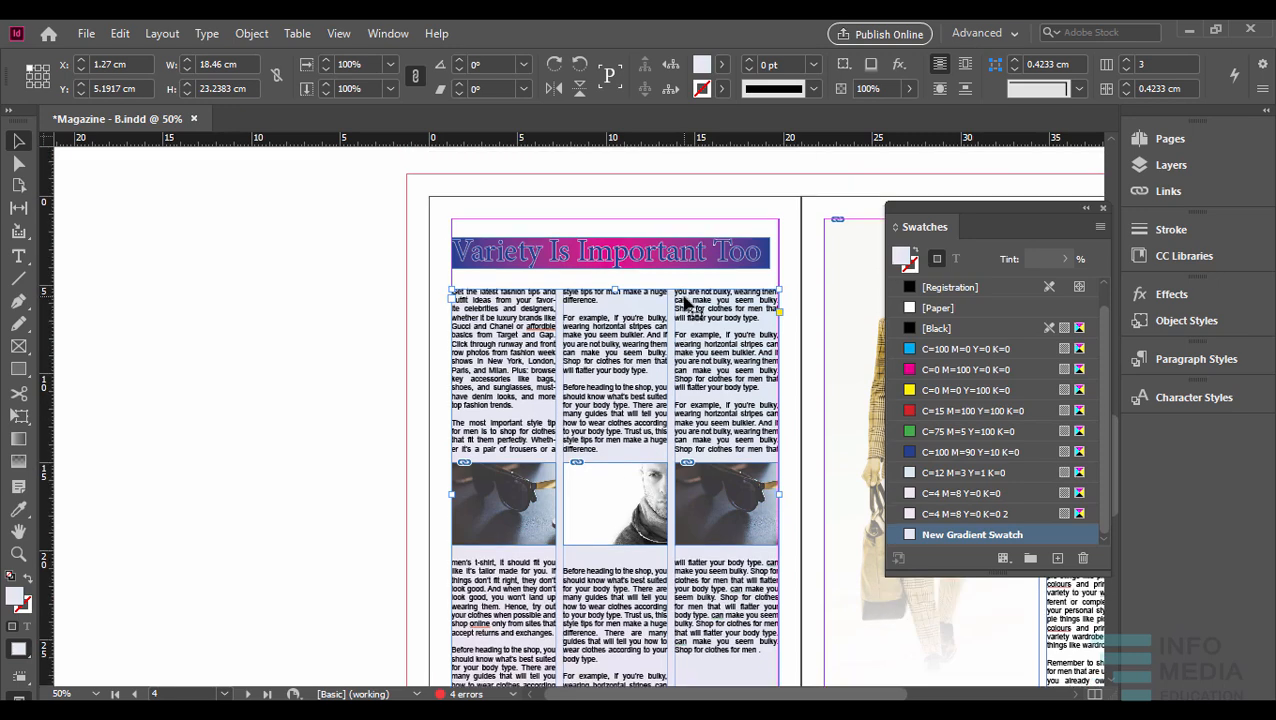
click(658, 268)
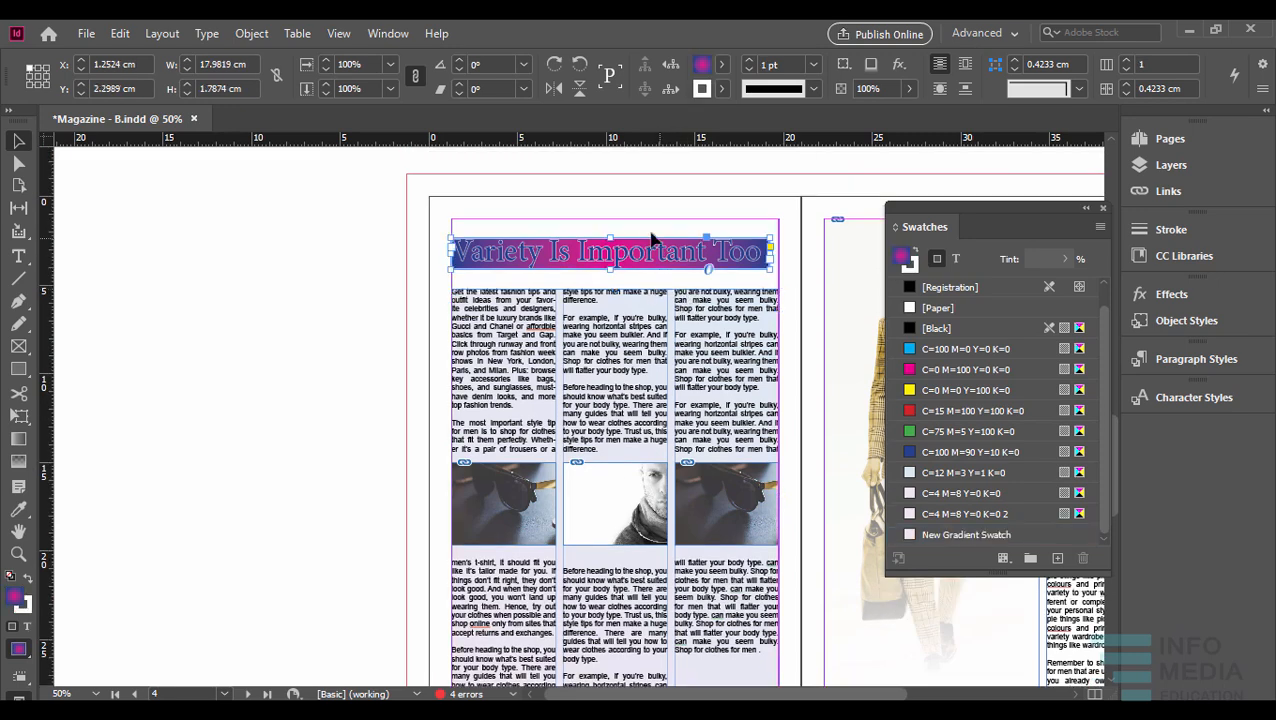
scroll(636, 247, up, 2)
drag(682, 269, 631, 303)
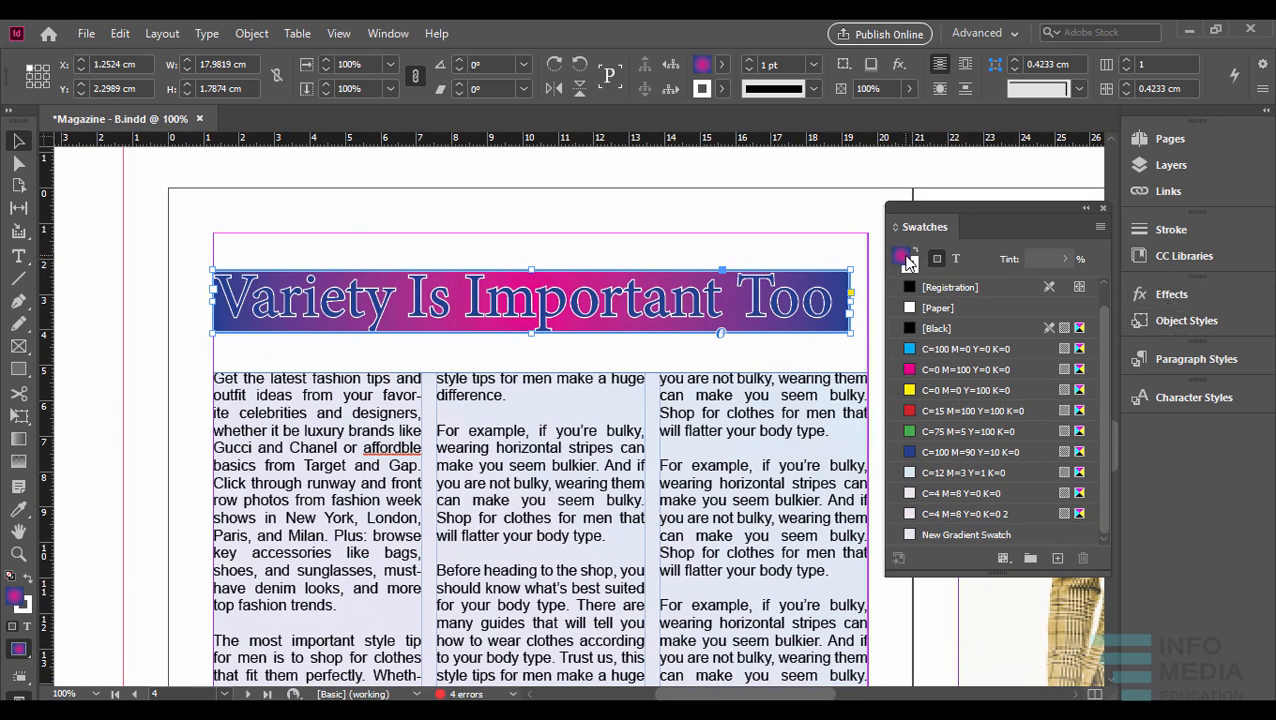
click(388, 33)
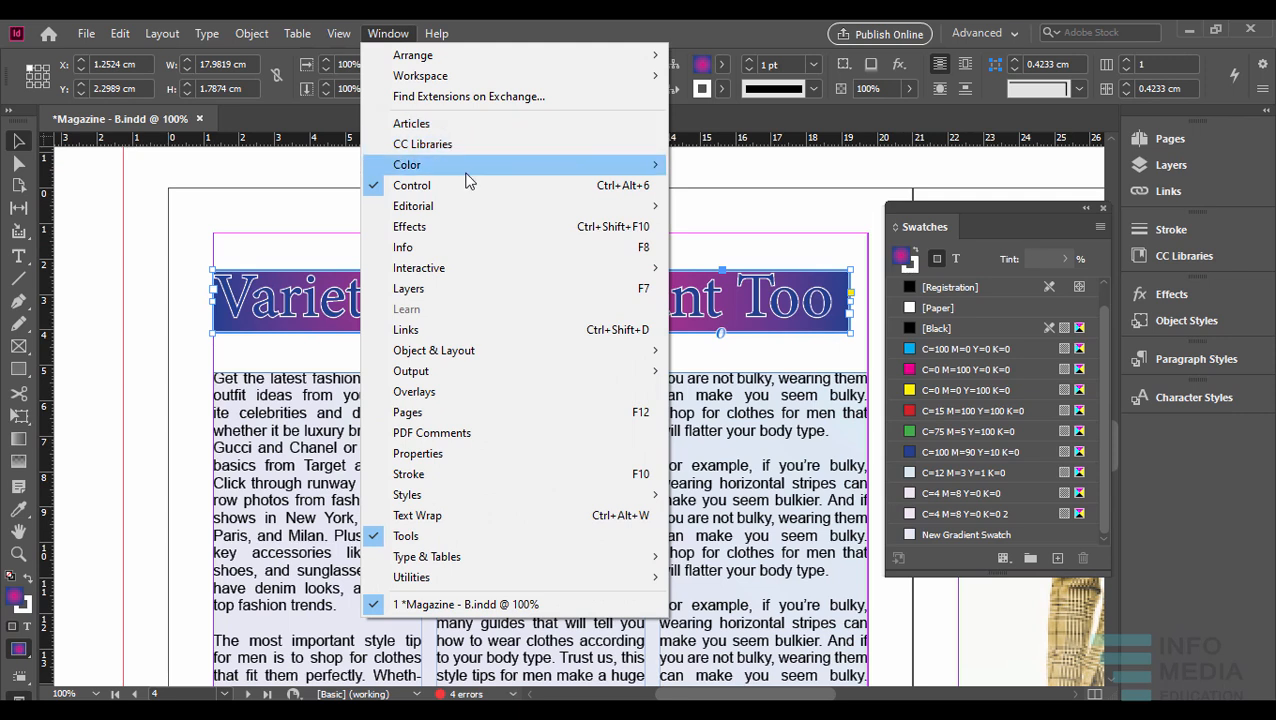
mouse_move(478, 168)
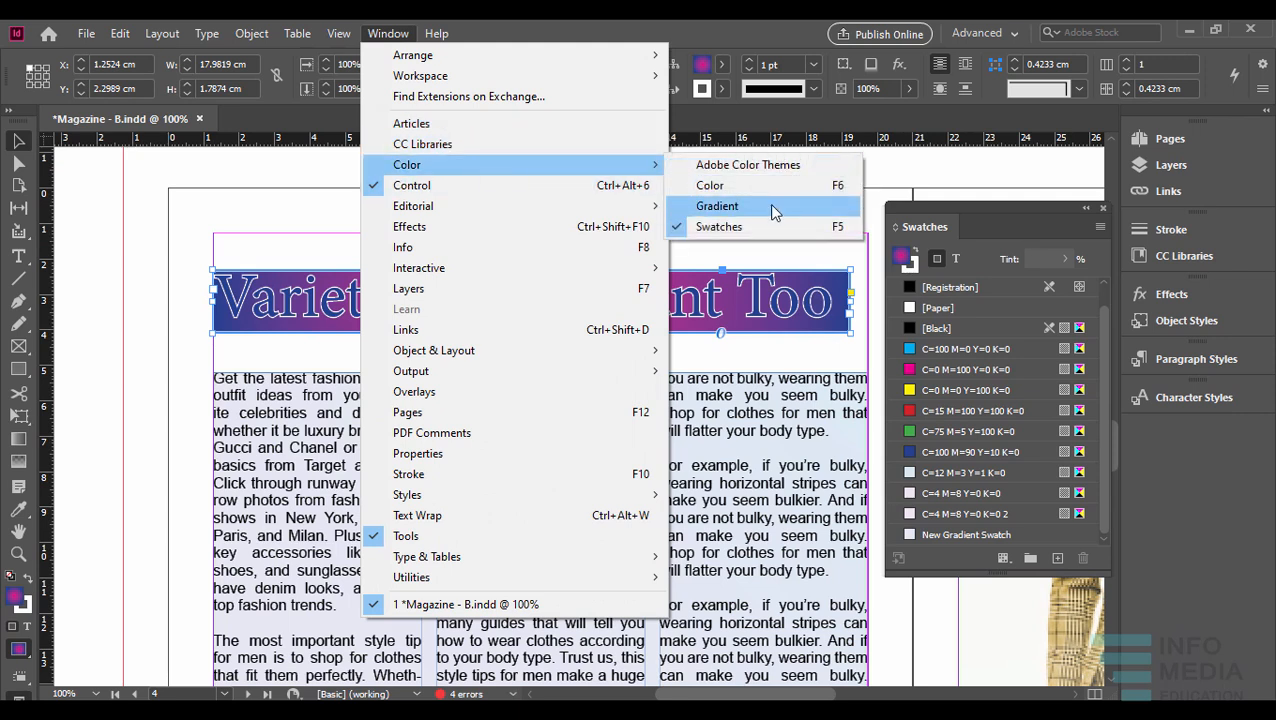
click(772, 210)
drag(347, 250, 986, 111)
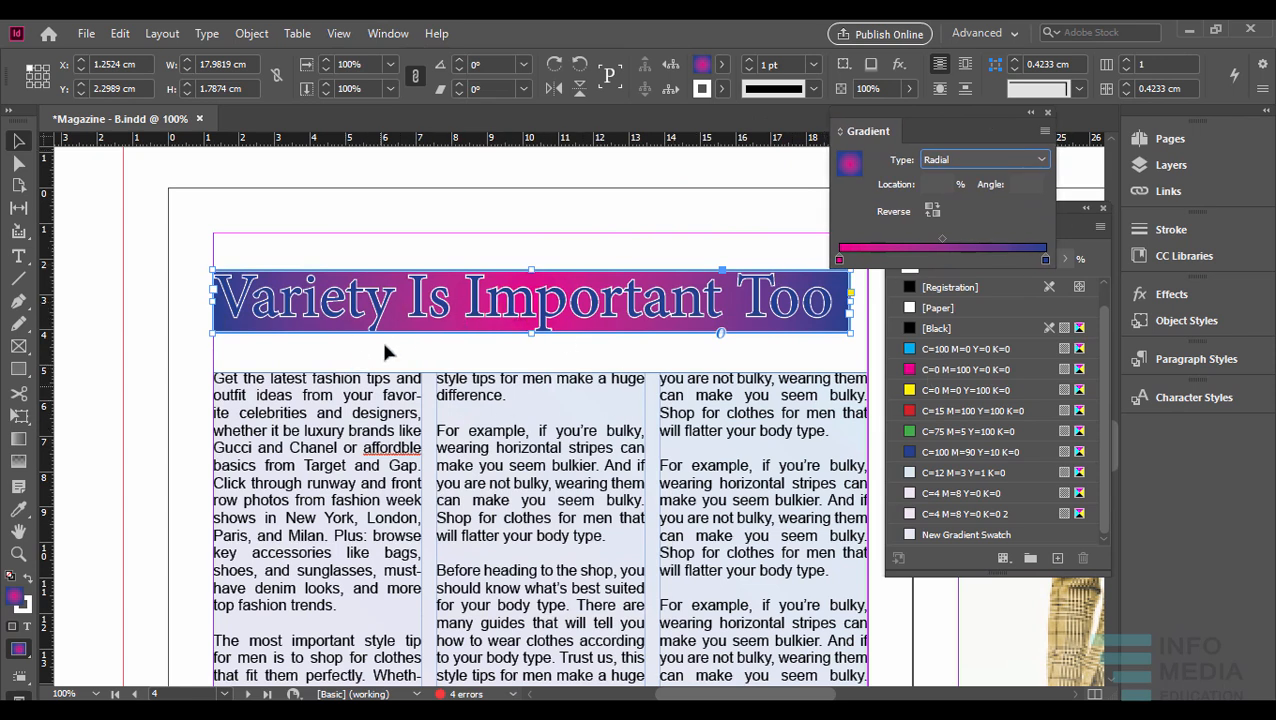
- Redraw the headline's radial gradient from its left end to past the middle with the Gradient Swatch tool, and change its type to Linear
click(20, 444)
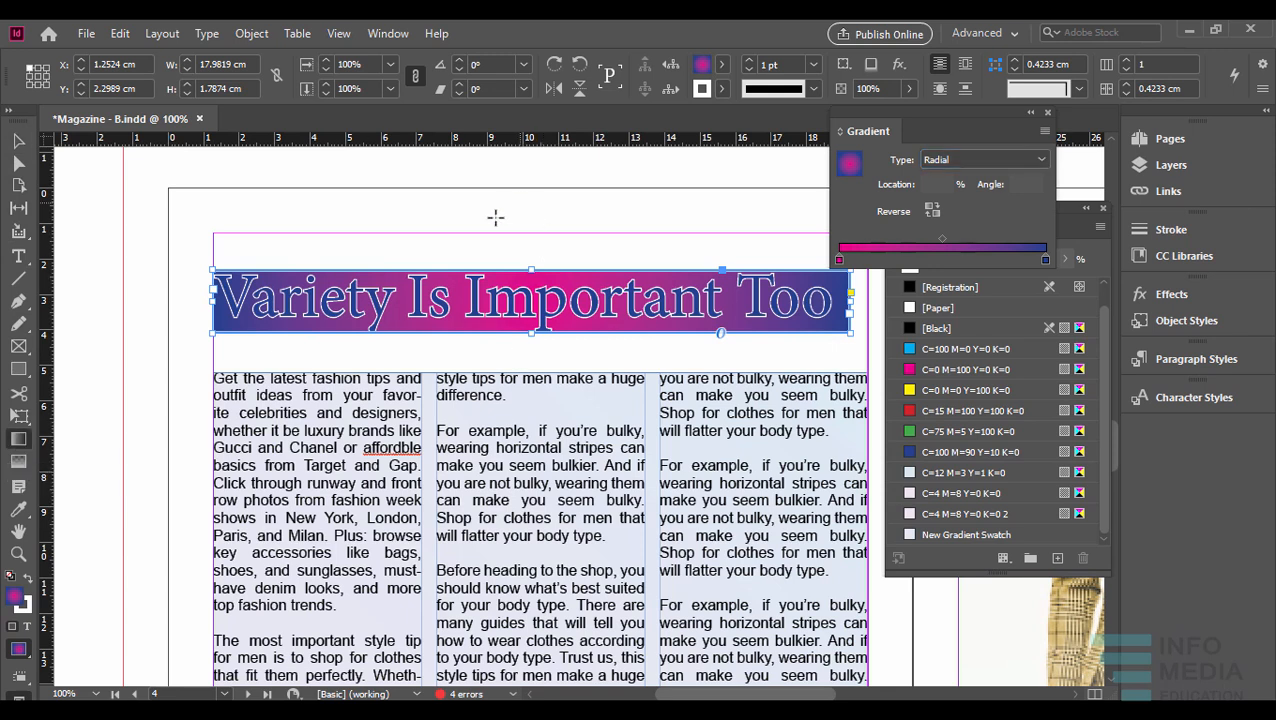
drag(230, 301, 604, 306)
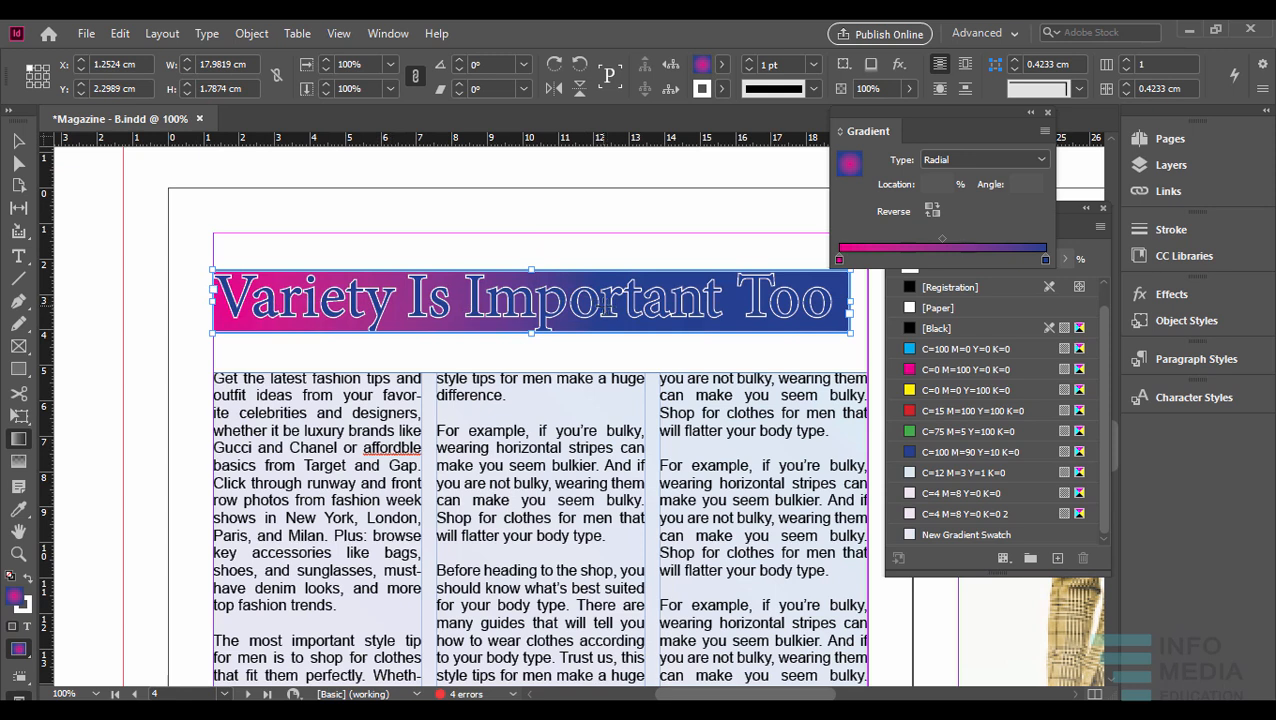
click(985, 159)
click(945, 178)
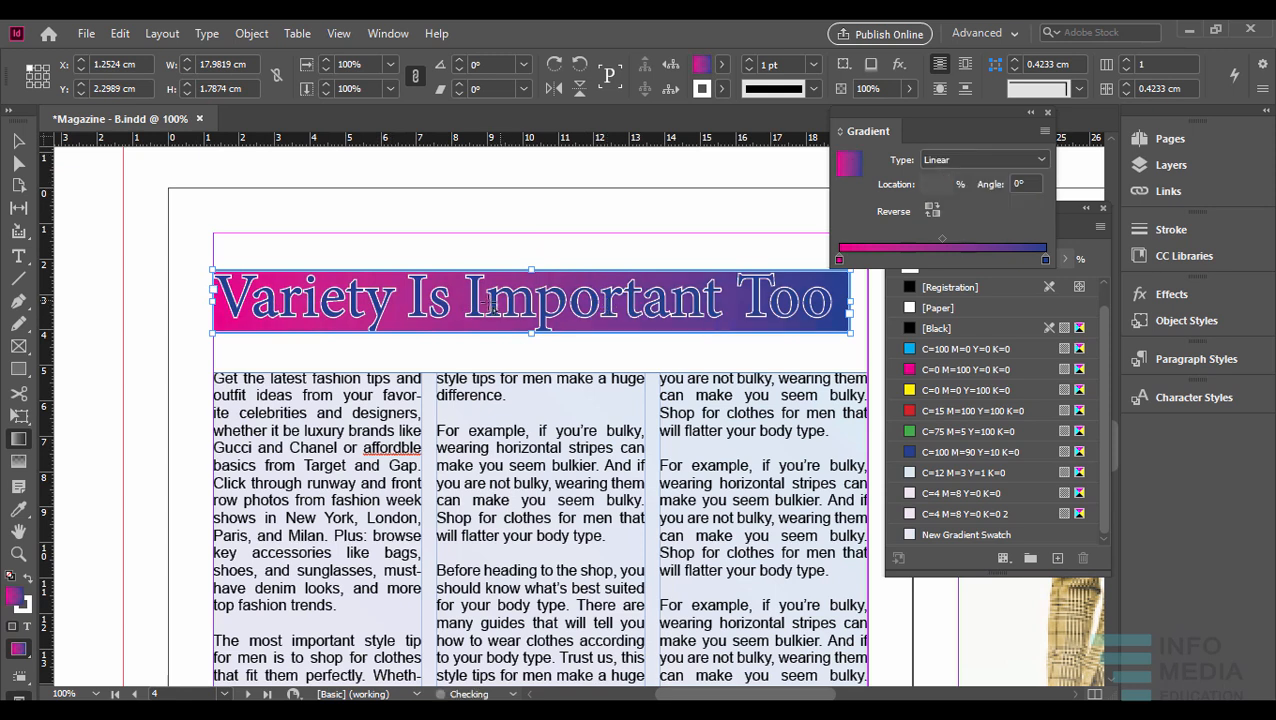
- Redraw the headline's linear gradient vertically from the frame's lower edge upward, at an angle of about 90.7°
drag(559, 331, 600, 286)
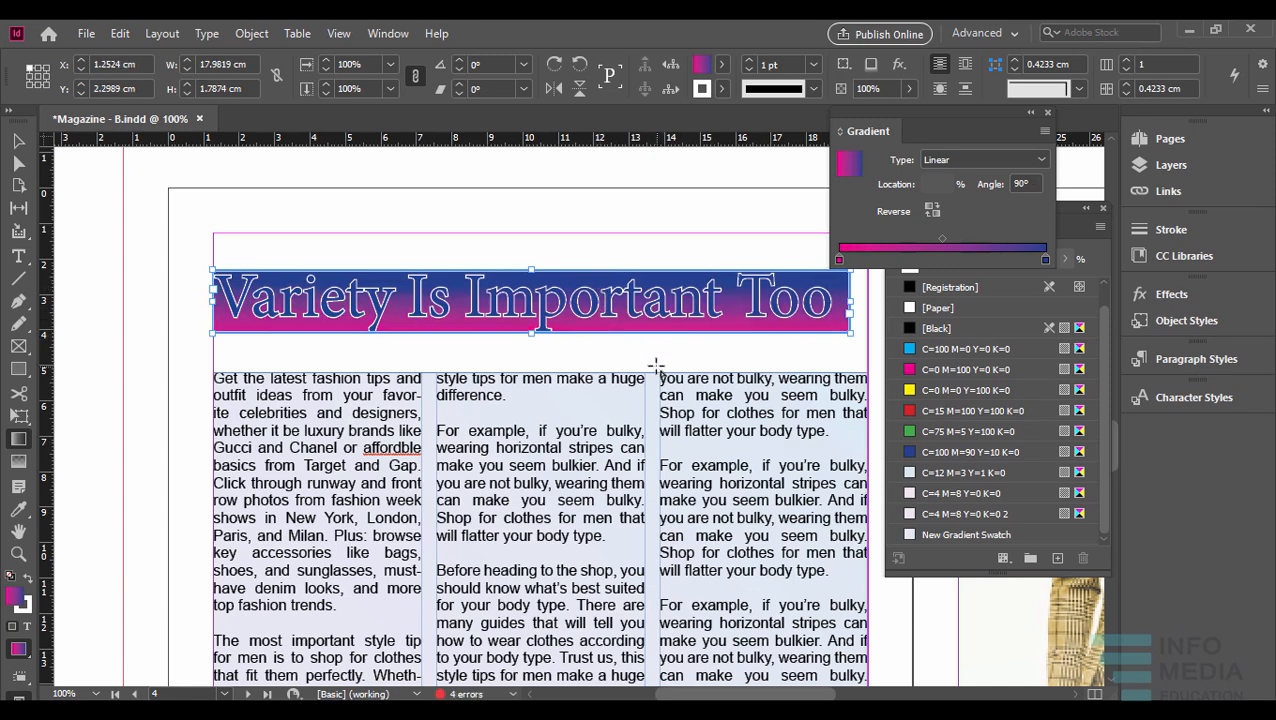
drag(593, 333, 594, 189)
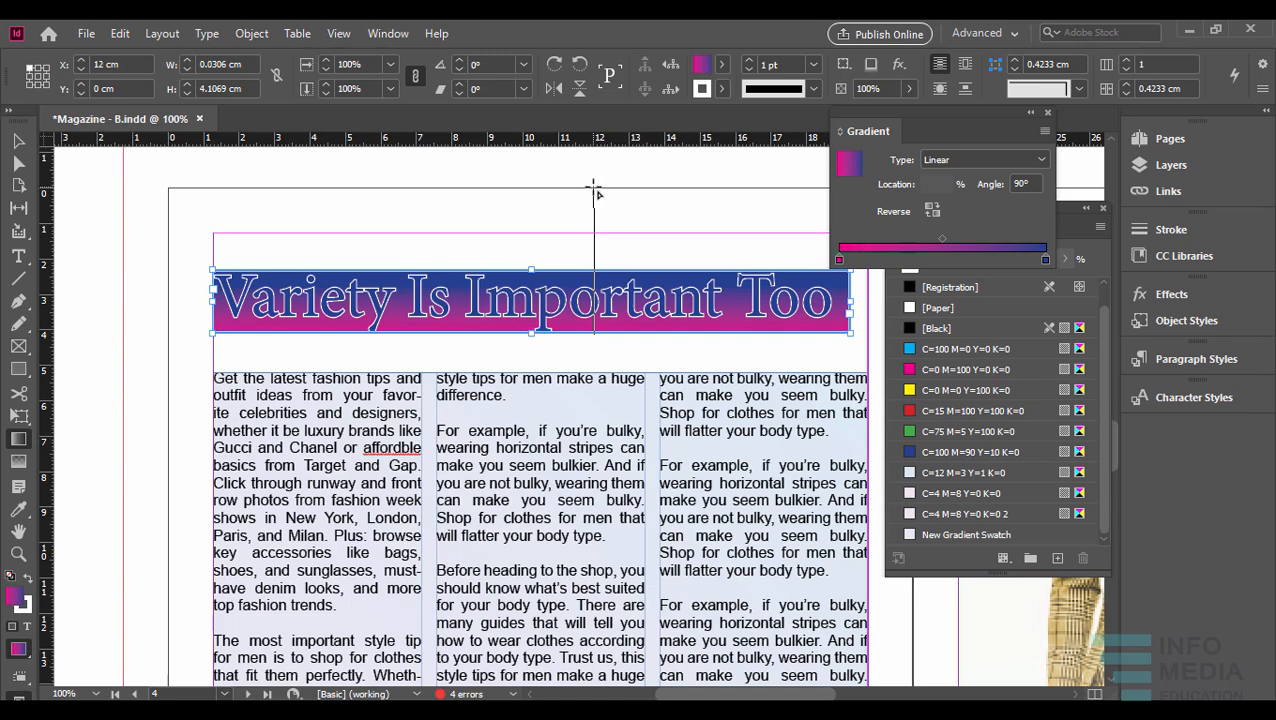
drag(593, 190, 569, 338)
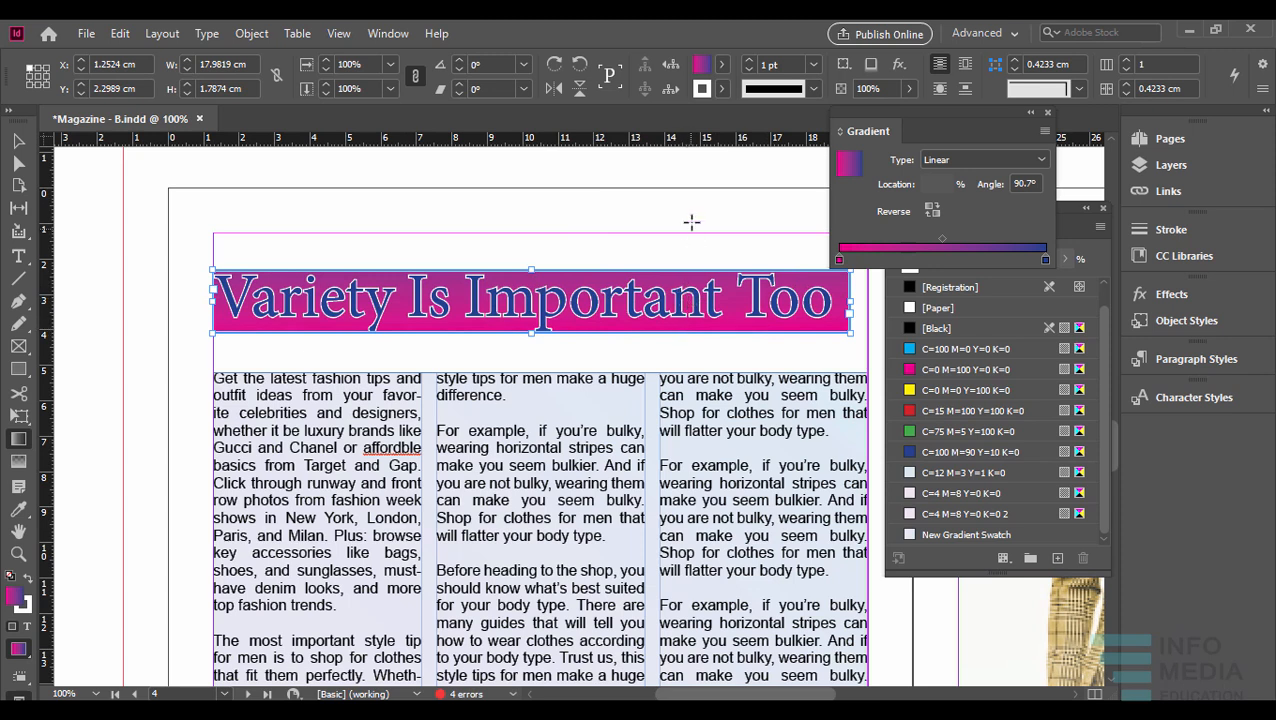
- Reverse the headline's gradient back and forth, and redraw it from right to left at about -179°
click(932, 211)
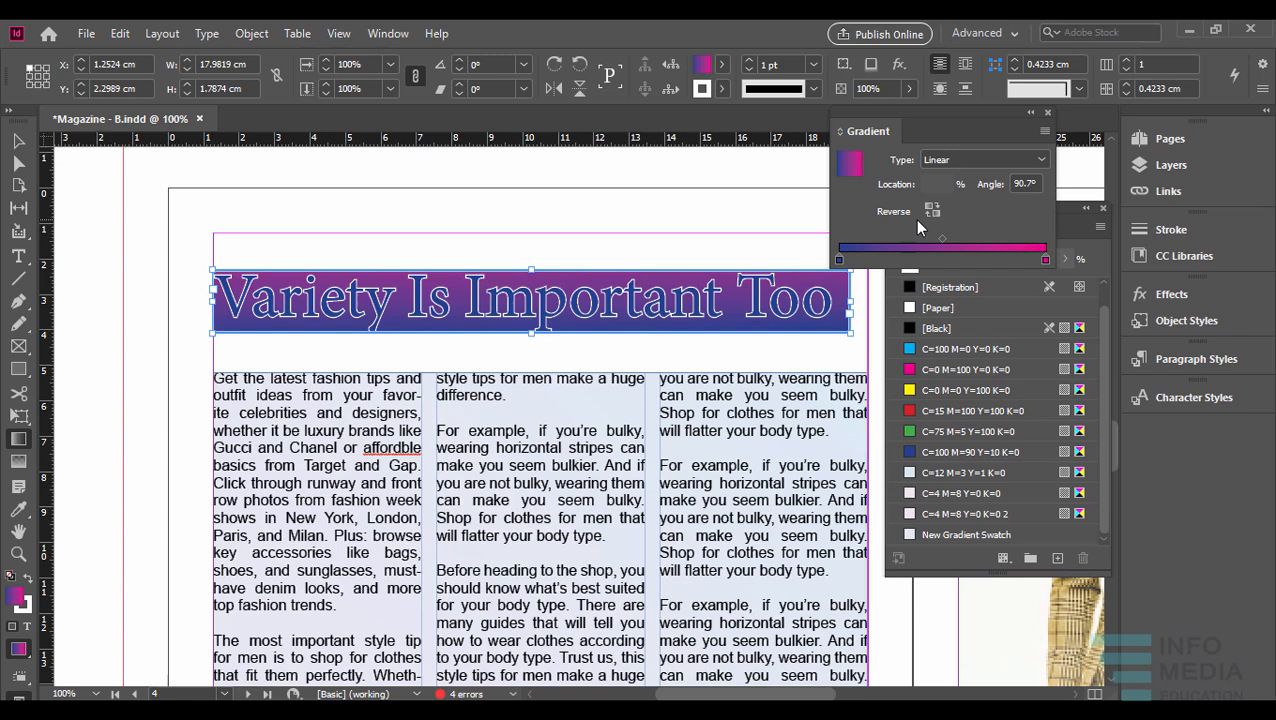
click(933, 212)
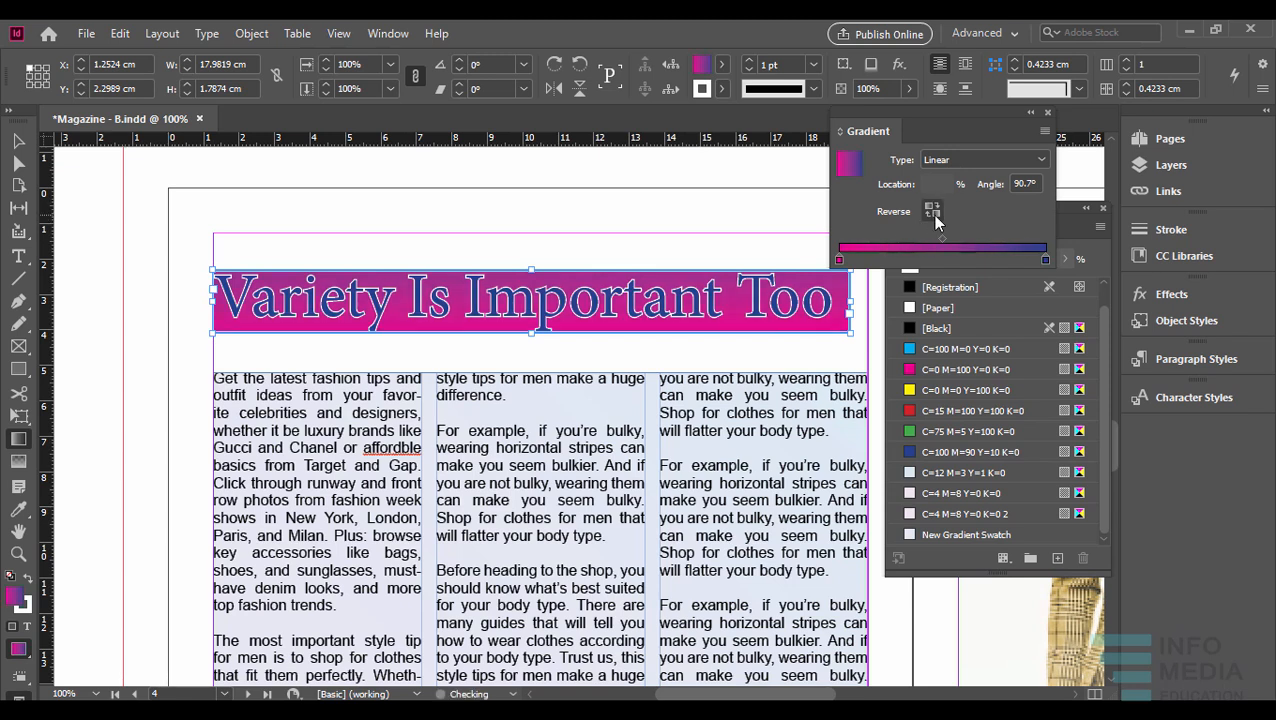
drag(806, 288, 510, 308)
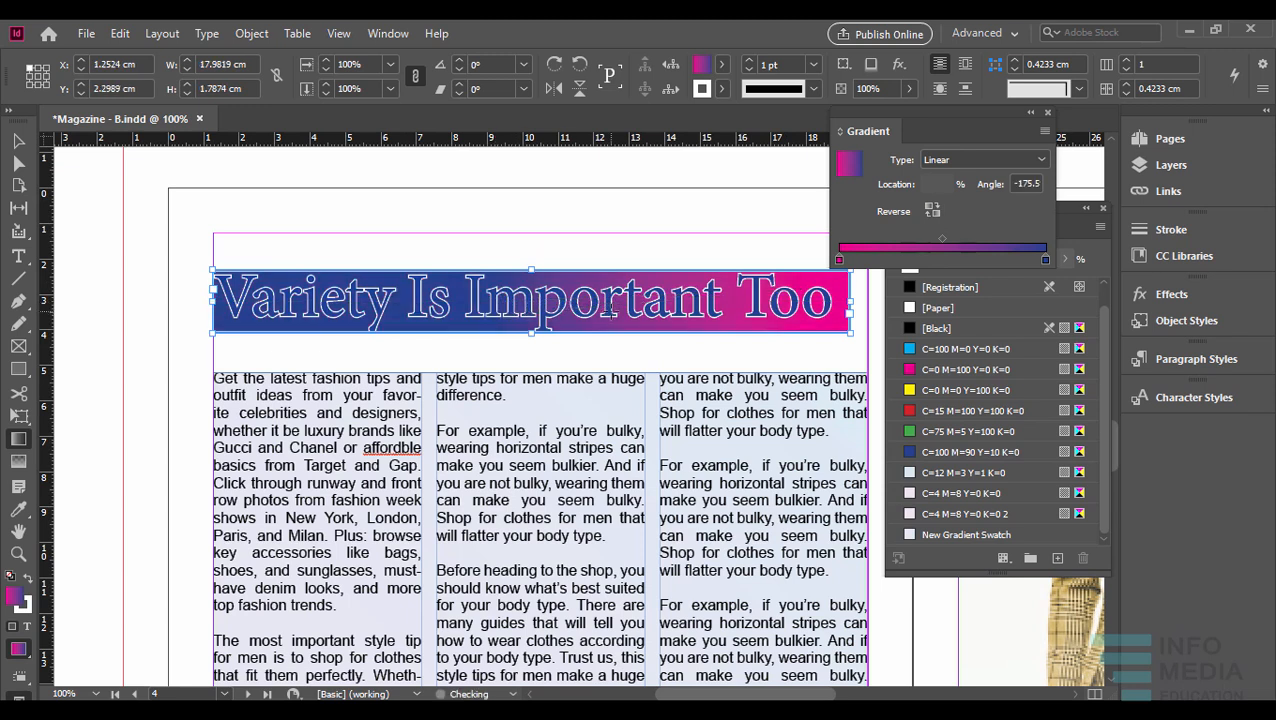
drag(733, 287, 370, 296)
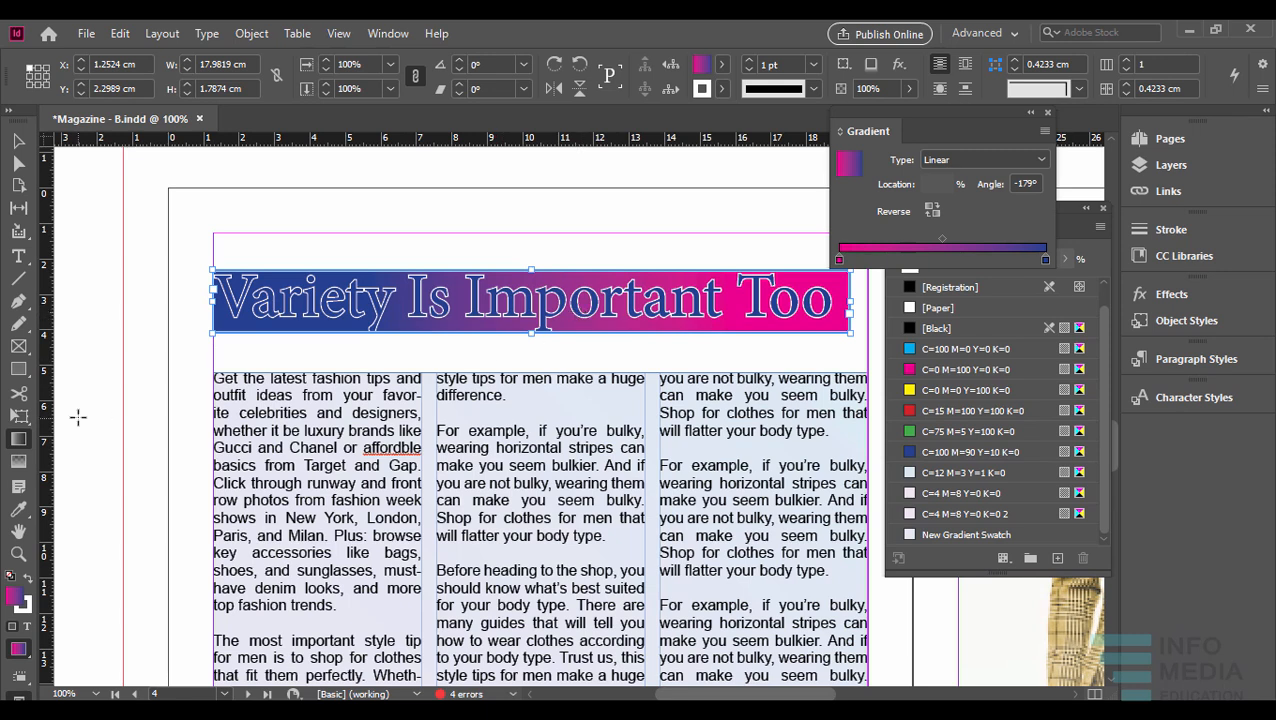
- Try fading the headline frame in both horizontal directions with the Gradient Feather tool, undoing each attempt
click(22, 463)
drag(257, 305, 564, 296)
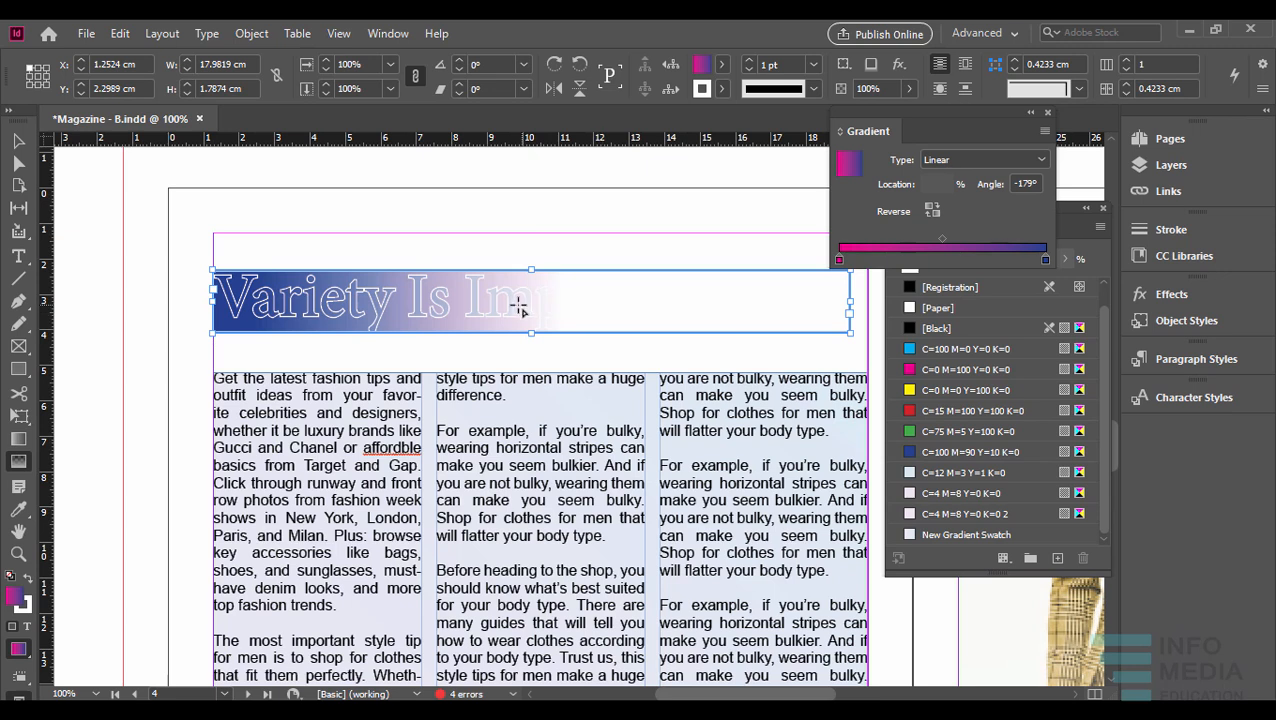
key(ctrl+z)
drag(595, 308, 365, 290)
key(ctrl+z)
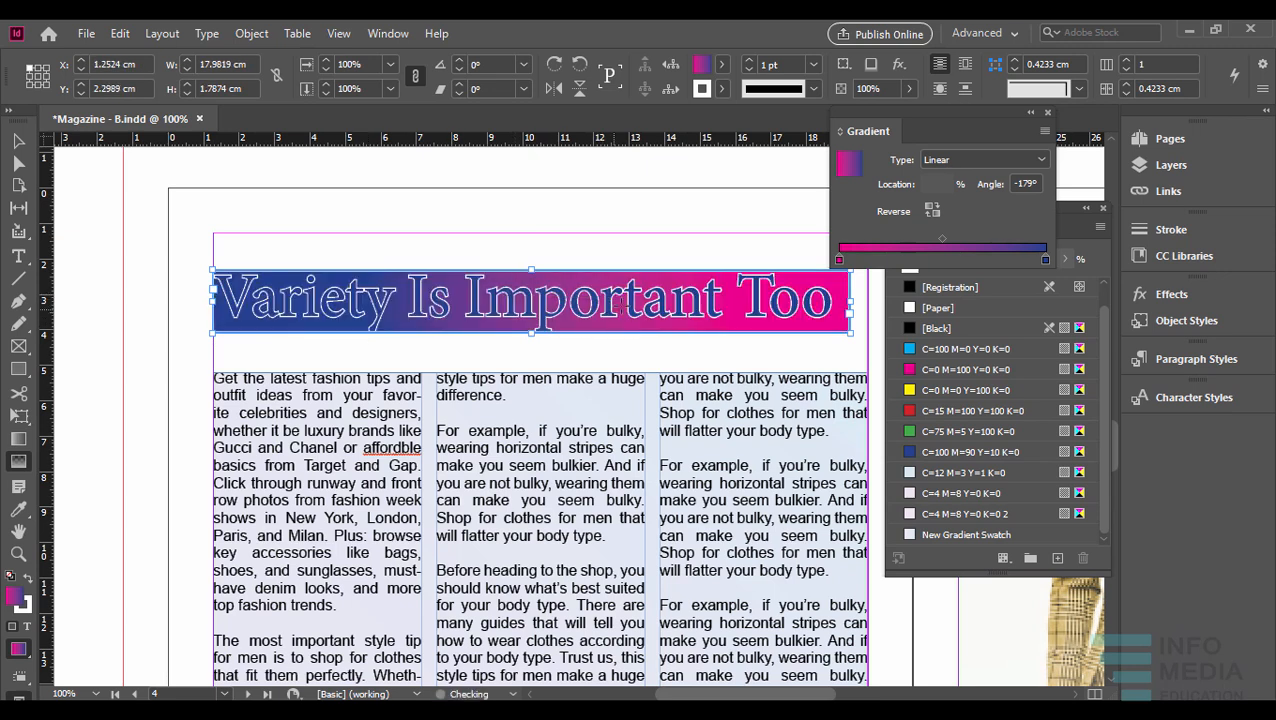
drag(600, 308, 427, 302)
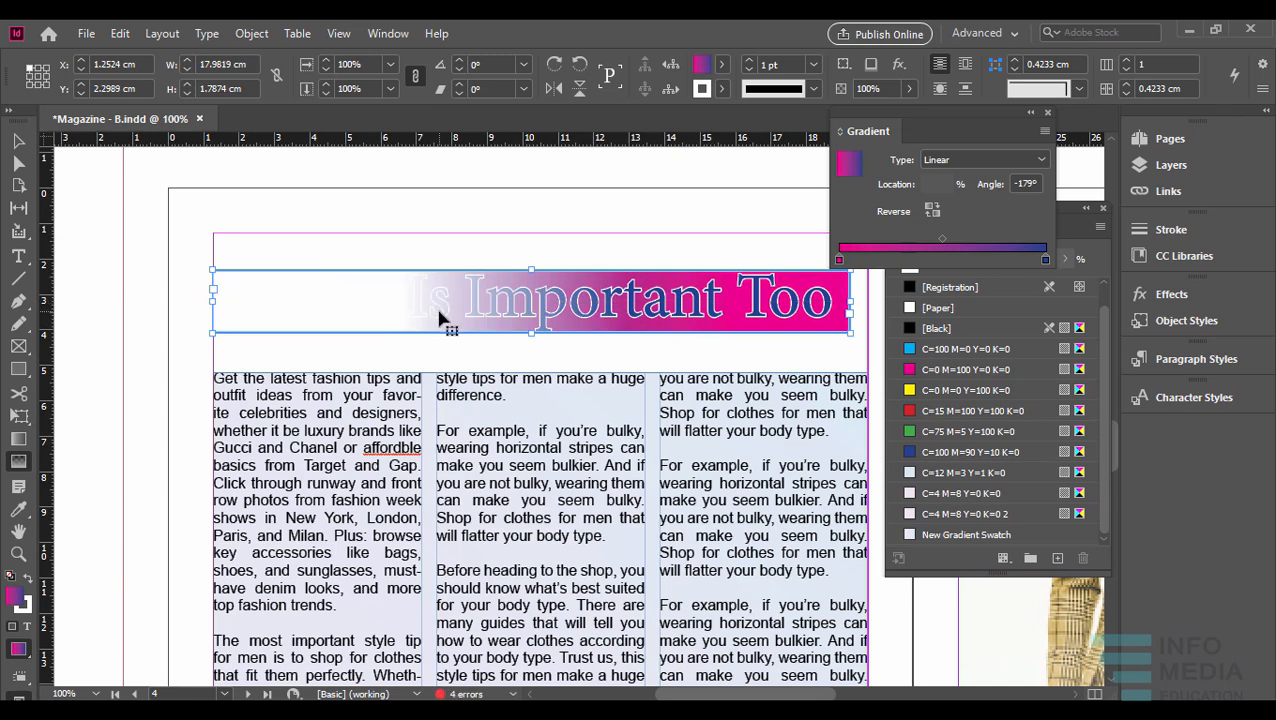
key(ctrl+z)
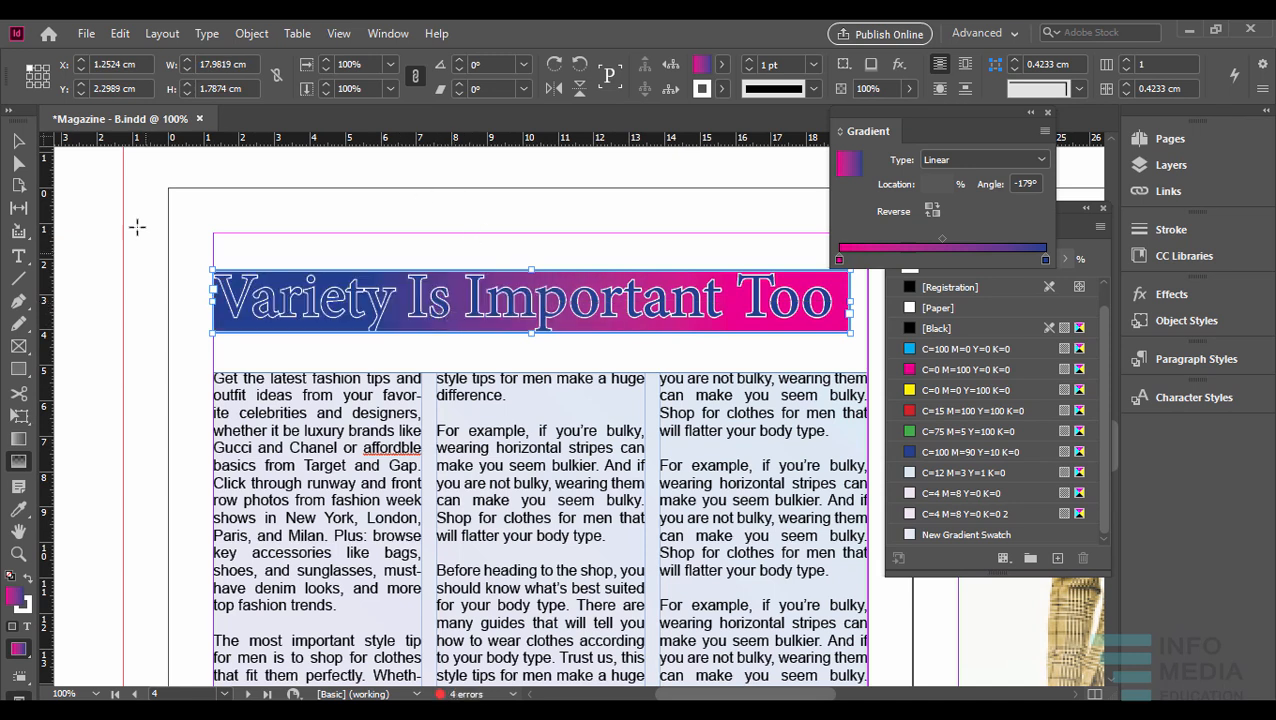
click(18, 141)
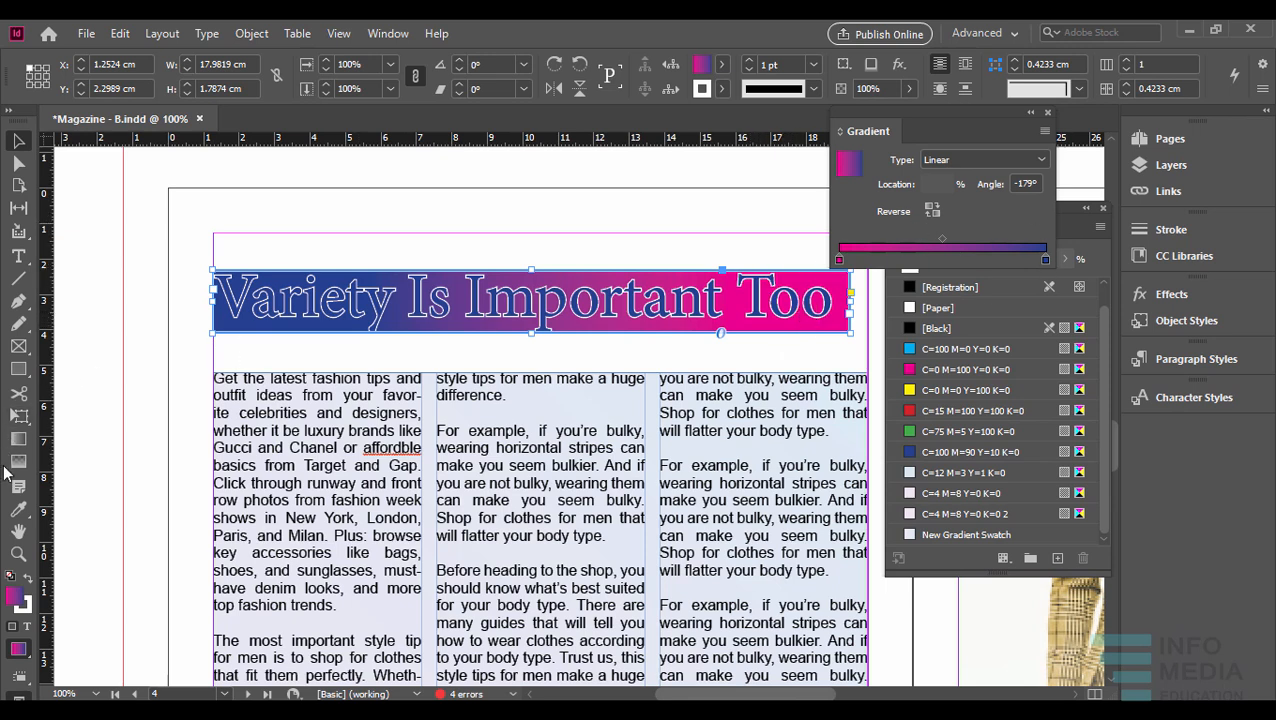
- Select the three-column article frame and redraw its gradient in several diagonal directions with the Gradient Swatch tool, ending at about -106.3°
click(18, 438)
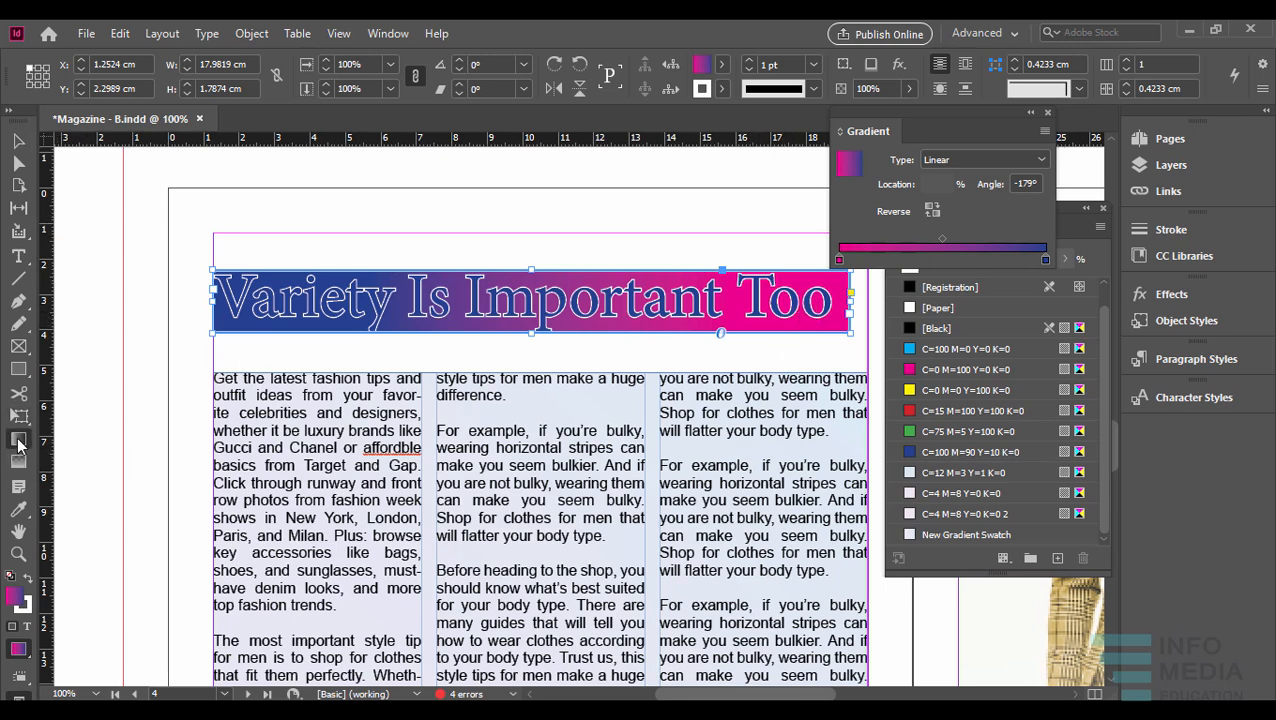
click(22, 143)
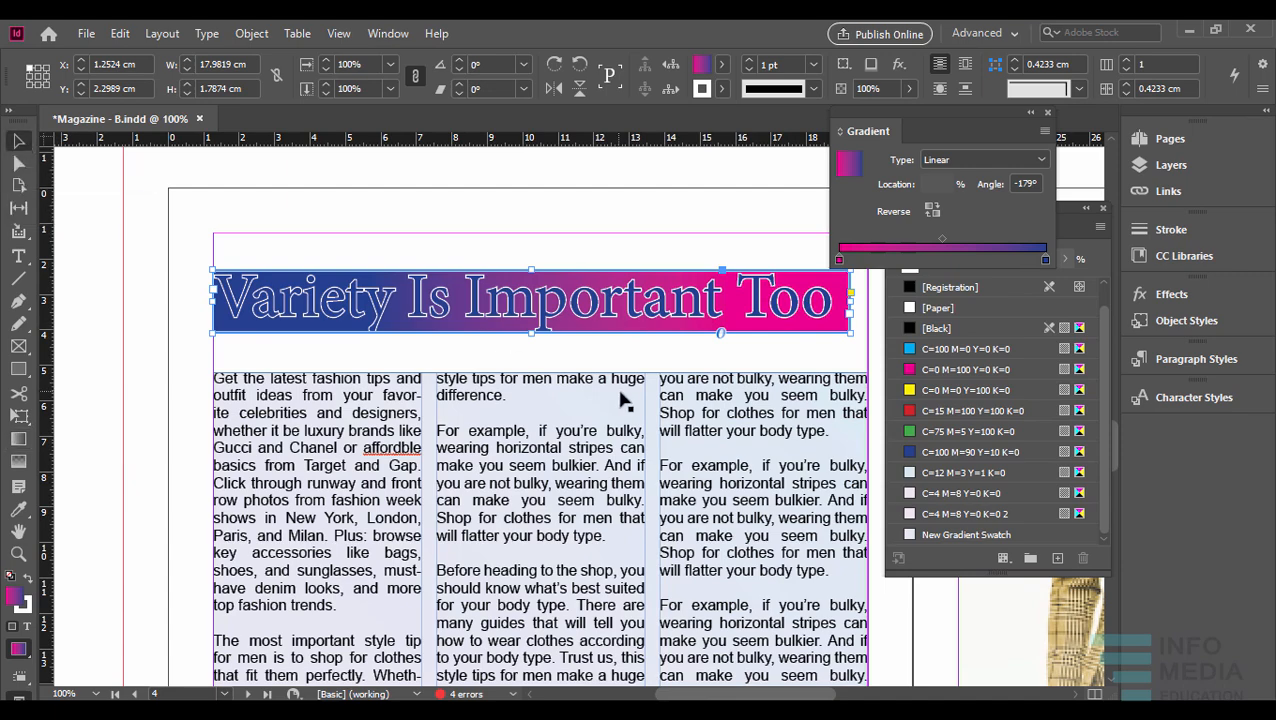
scroll(640, 405, down, 5)
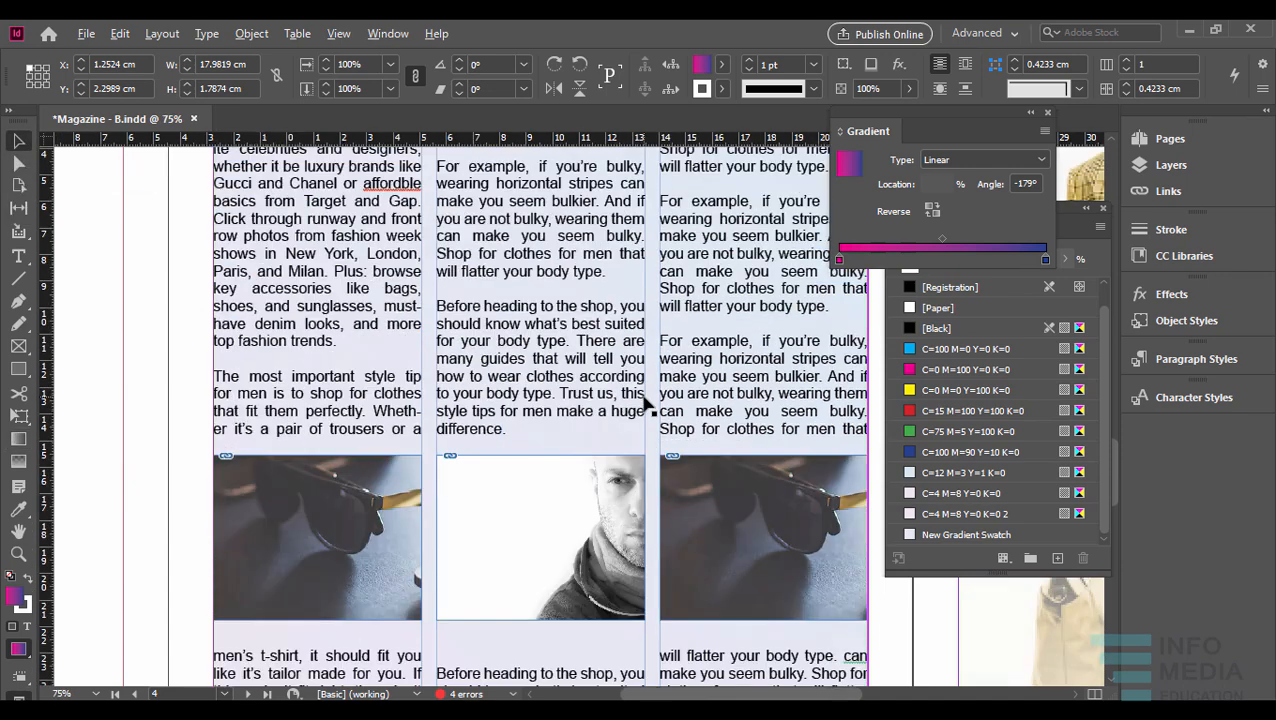
scroll(644, 396, down, 1)
click(812, 350)
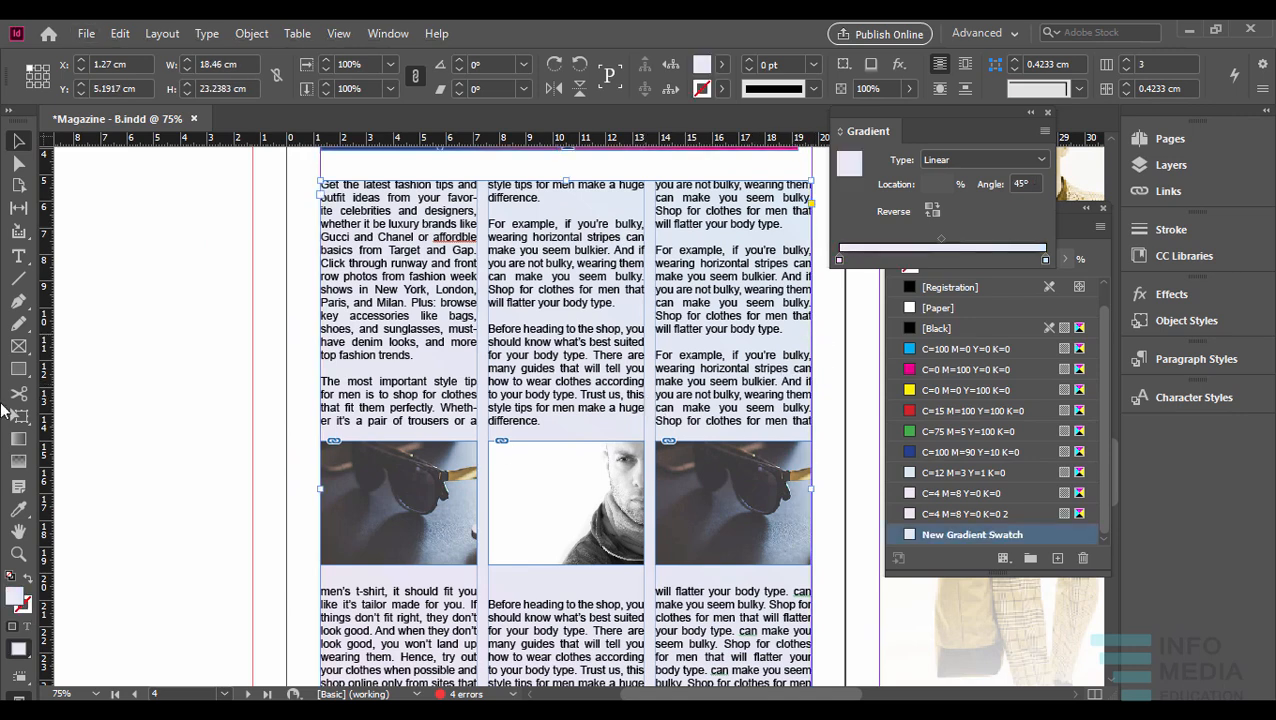
click(18, 440)
scroll(562, 417, down, 2)
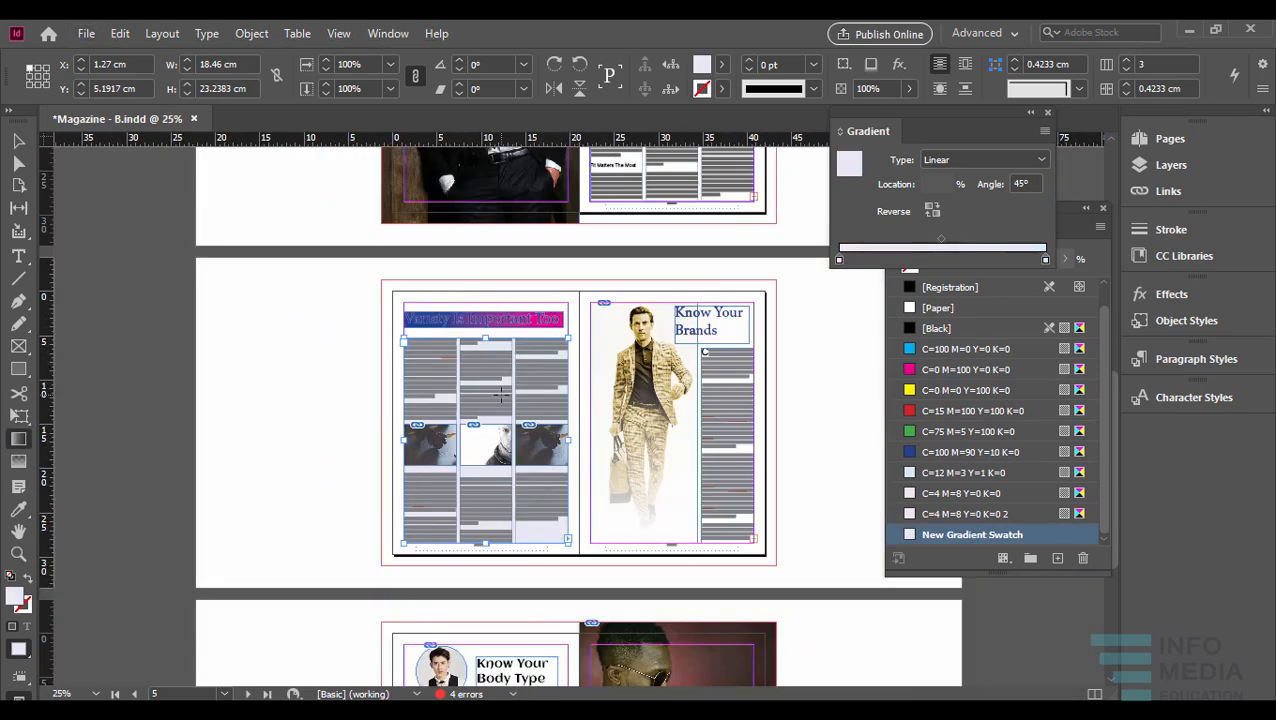
scroll(517, 351, up, 3)
scroll(521, 377, down, 2)
drag(476, 552, 585, 350)
drag(513, 408, 419, 338)
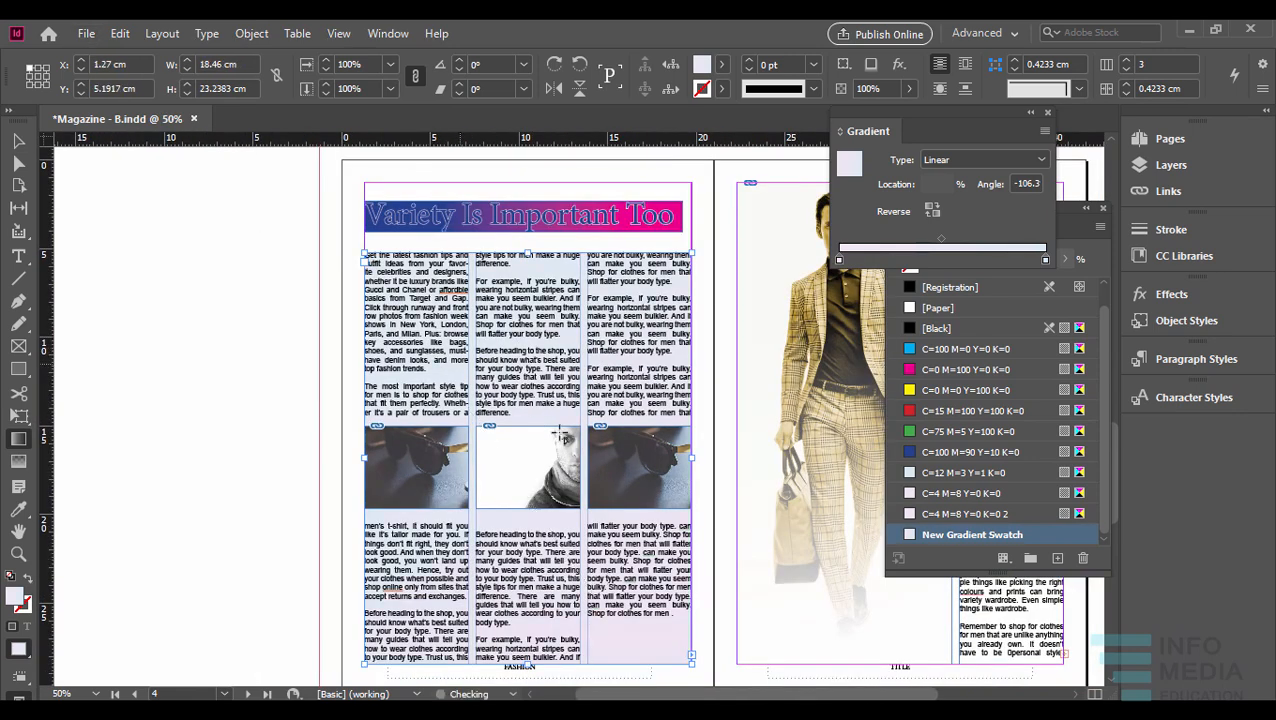
- Redraw the article frame's gradient vertically upward from the lower text past the images, at an angle of about 89.4°
drag(539, 587, 541, 403)
scroll(575, 446, down, 1)
scroll(625, 440, up, 1)
drag(673, 418, 613, 426)
click(20, 144)
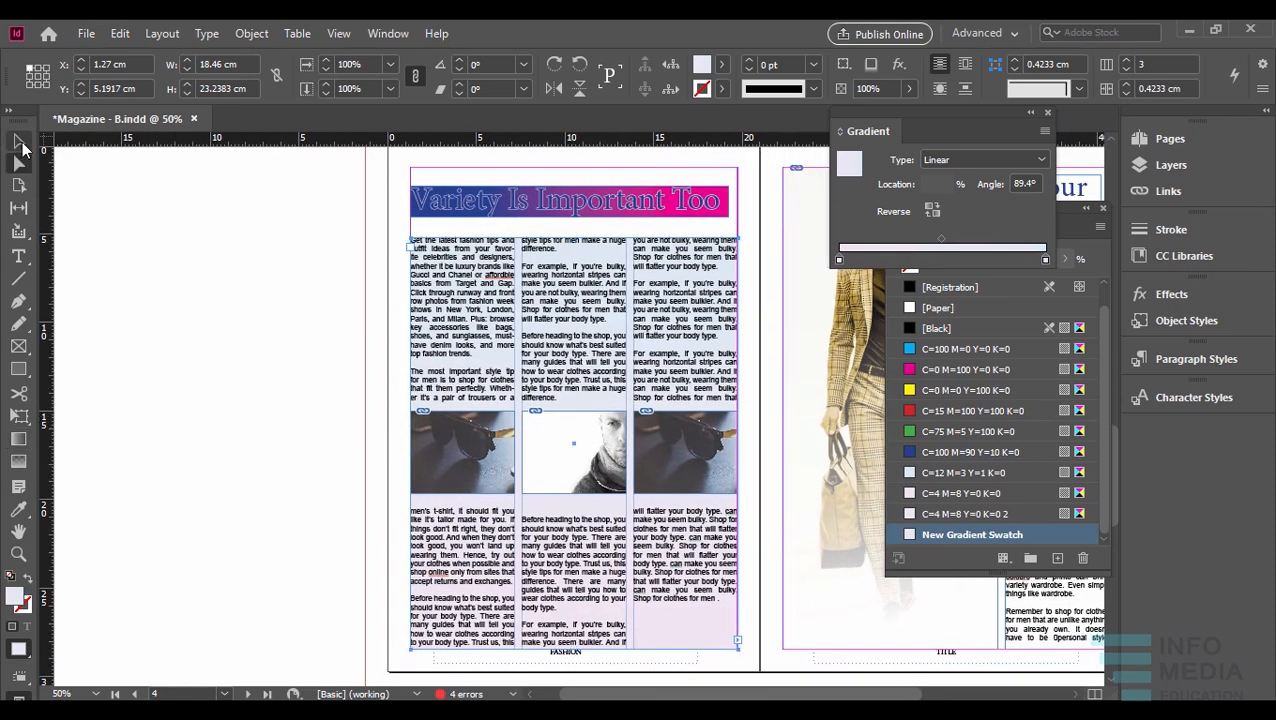